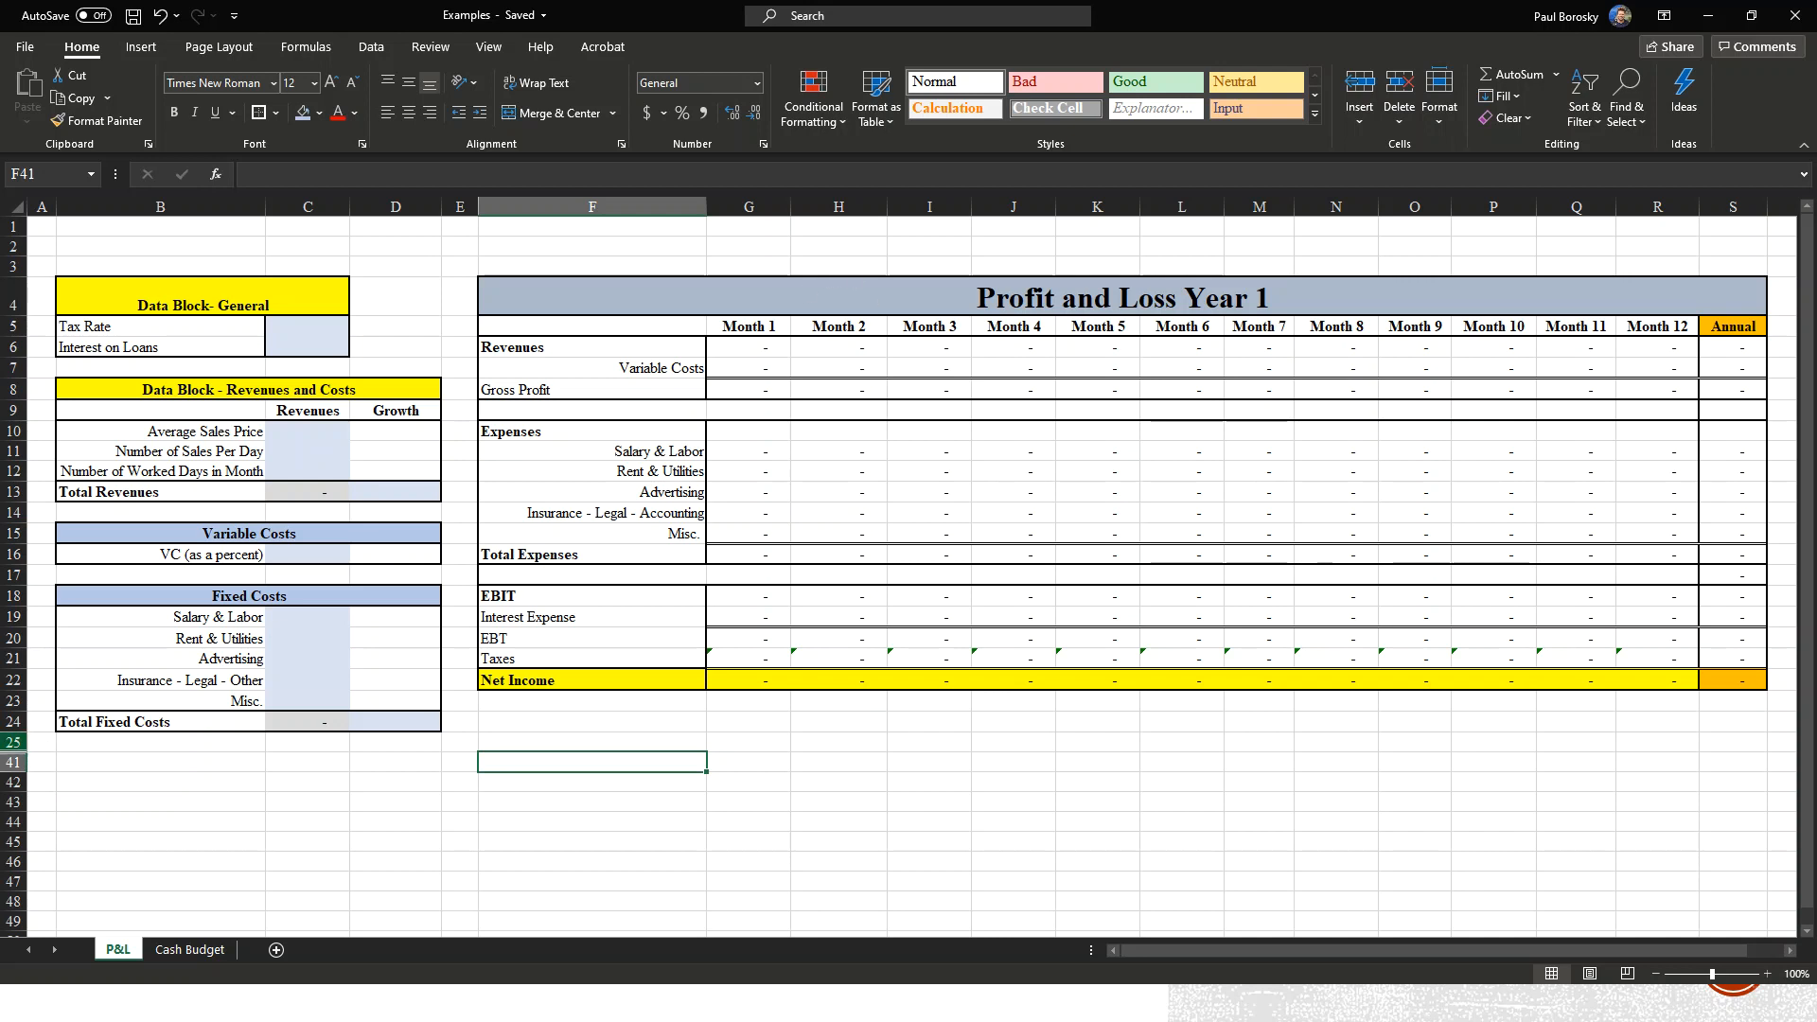
# Unhide the rows hidden between rows 25 and 41 on the P&L sheet.
pyautogui.moveTo(16, 743); pyautogui.dragTo(16, 763)
pyautogui.rightClick(97, 750)
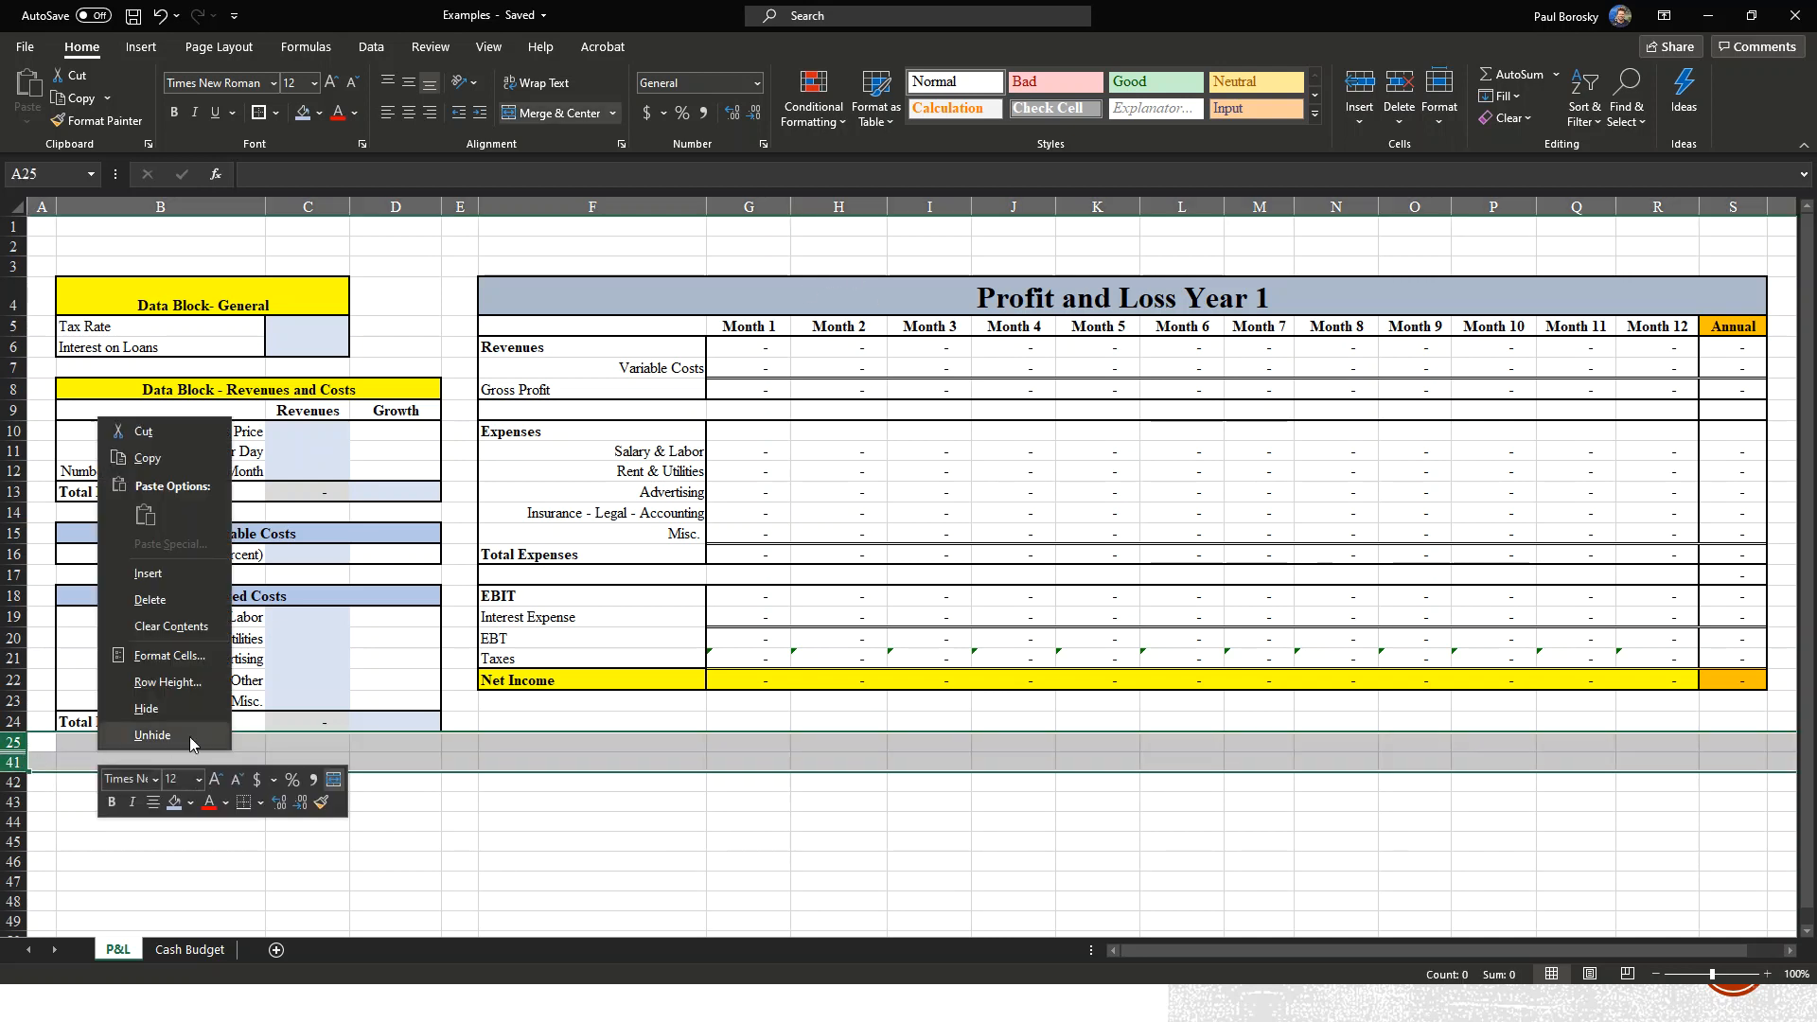
pyautogui.click(152, 734)
# Examine the Revenues and Labor tables of the Advanced Section below the profit and loss statement.
pyautogui.click(724, 816)
pyautogui.scroll(-4, 562, 795)
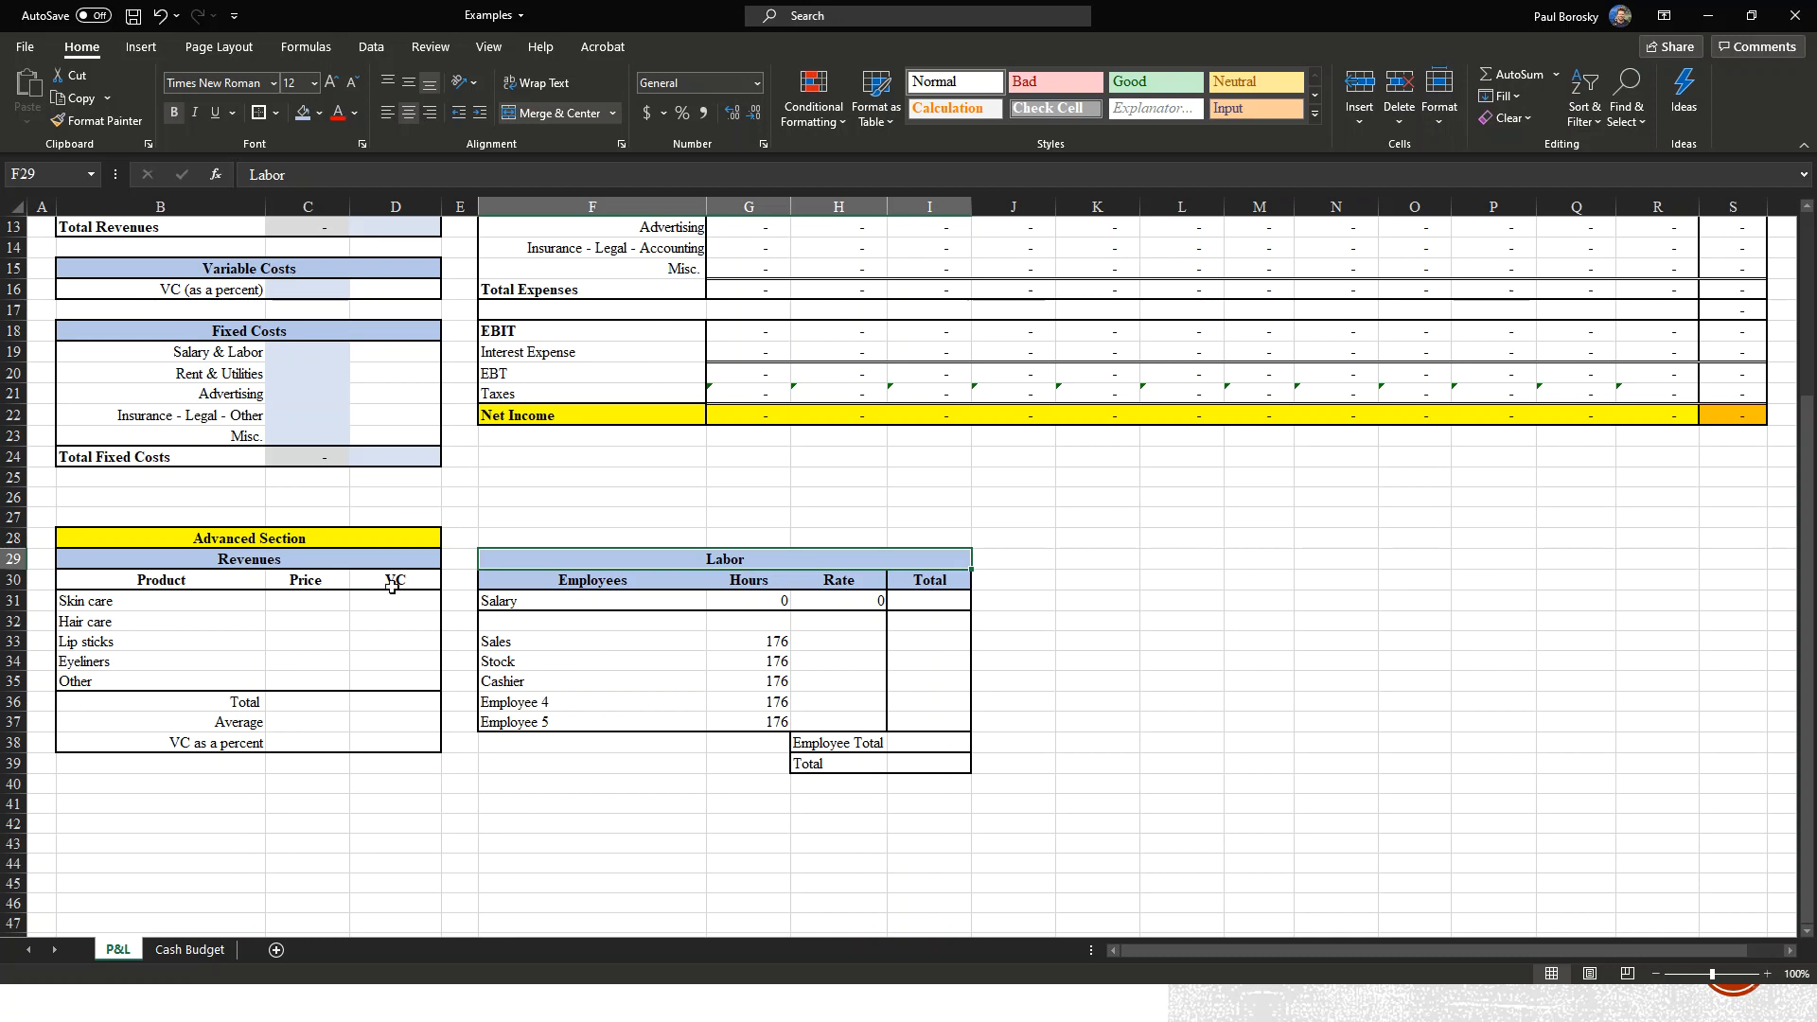
pyautogui.click(1183, 701)
pyautogui.moveTo(284, 559); pyautogui.dragTo(255, 742)
pyautogui.moveTo(728, 561); pyautogui.dragTo(813, 706)
pyautogui.click(530, 520)
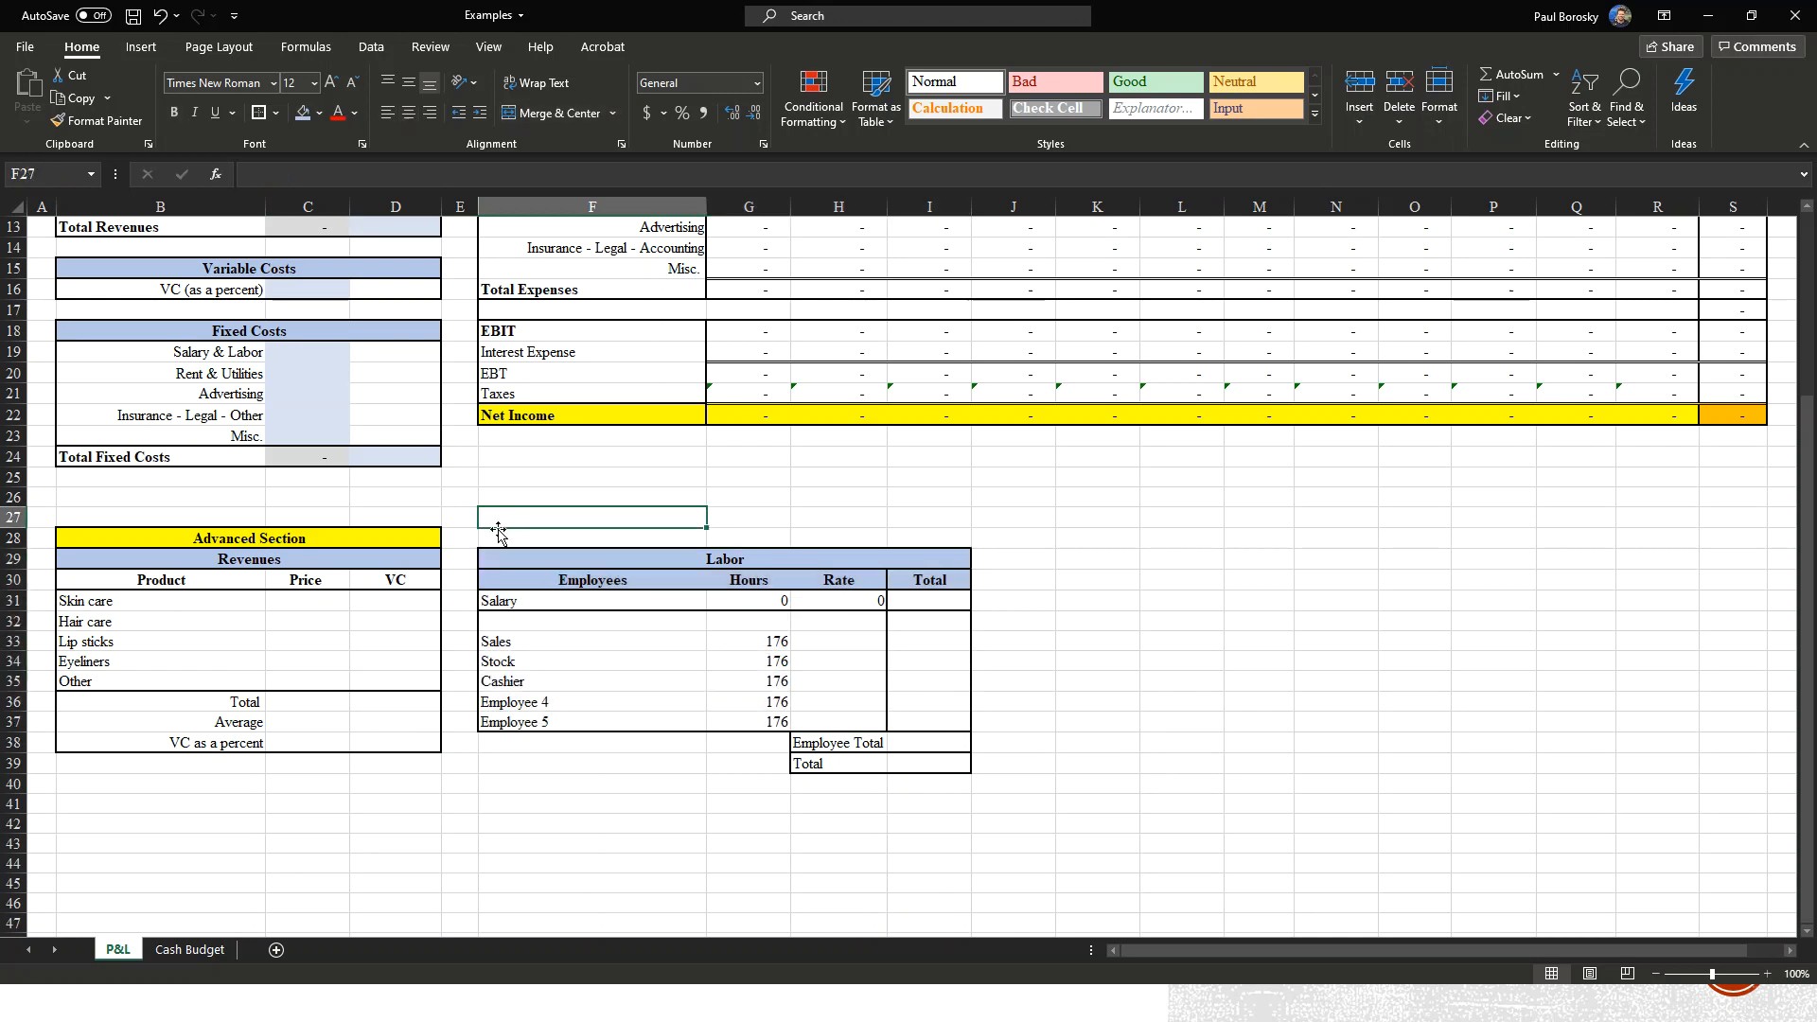
pyautogui.scroll(4, 454, 492)
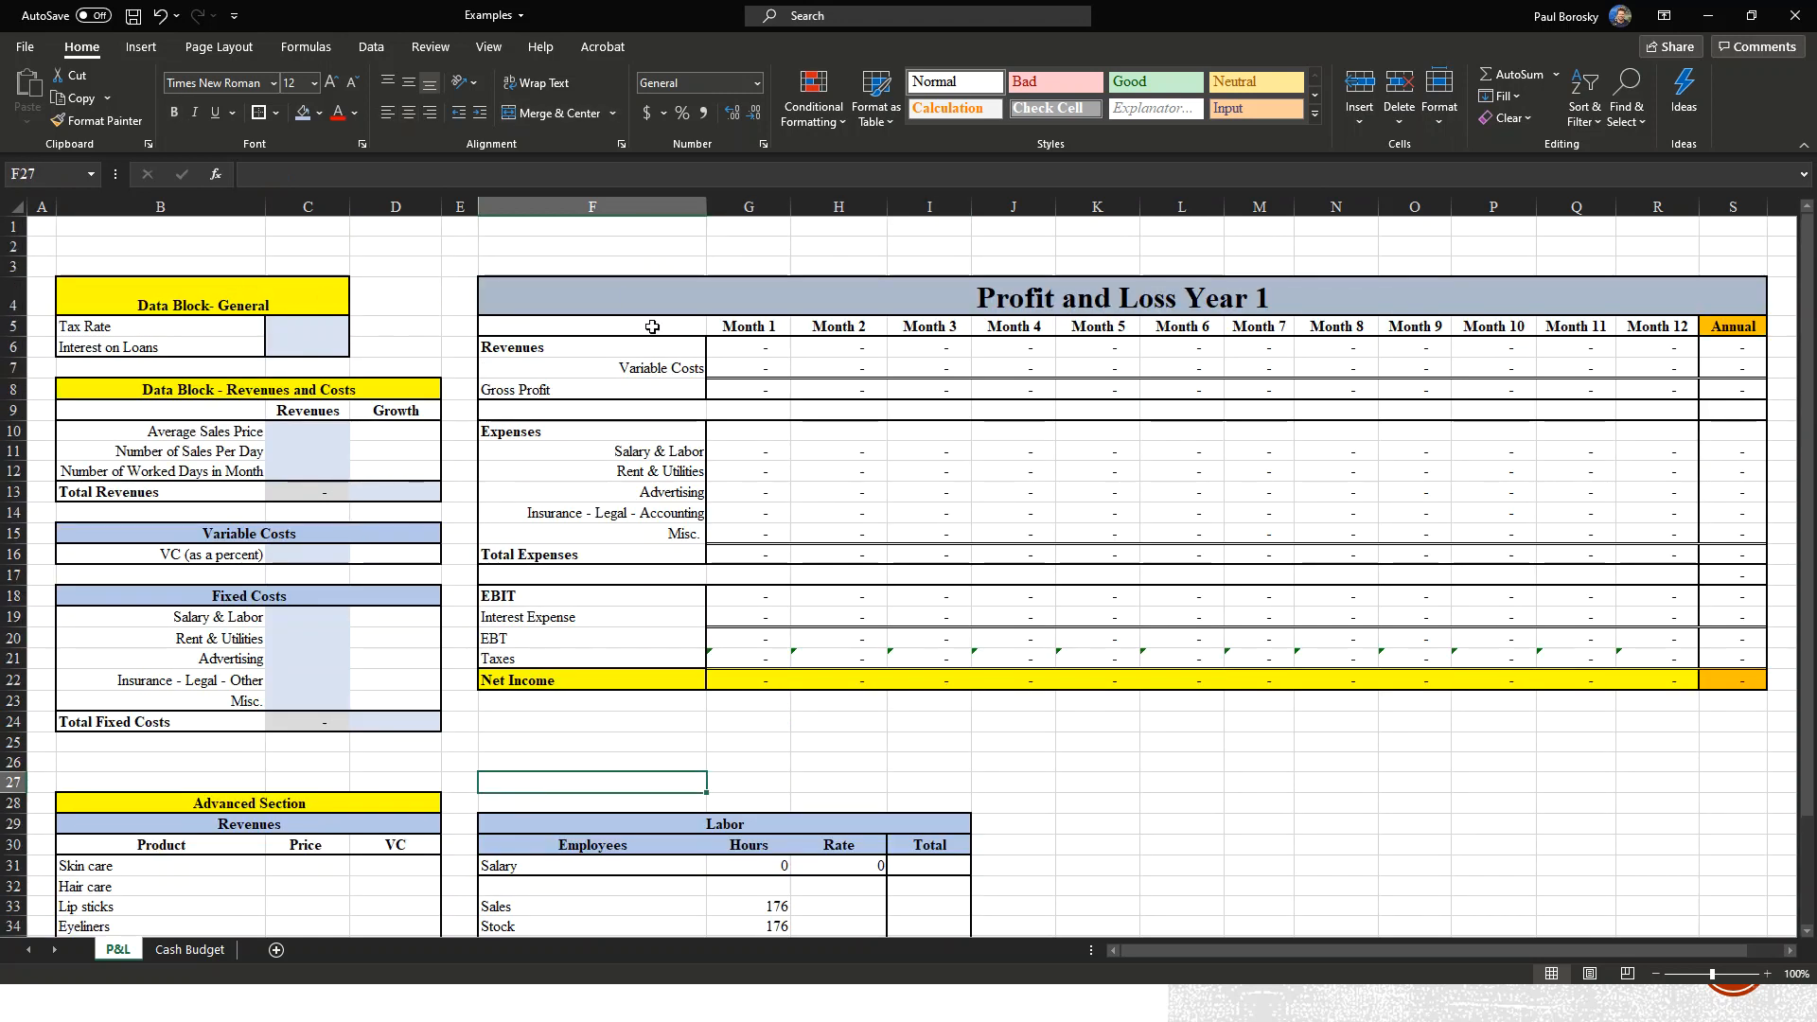
# Set the Tax Rate to 20% and Interest on Loans to 300 in the general data block.
pyautogui.click(274, 331)
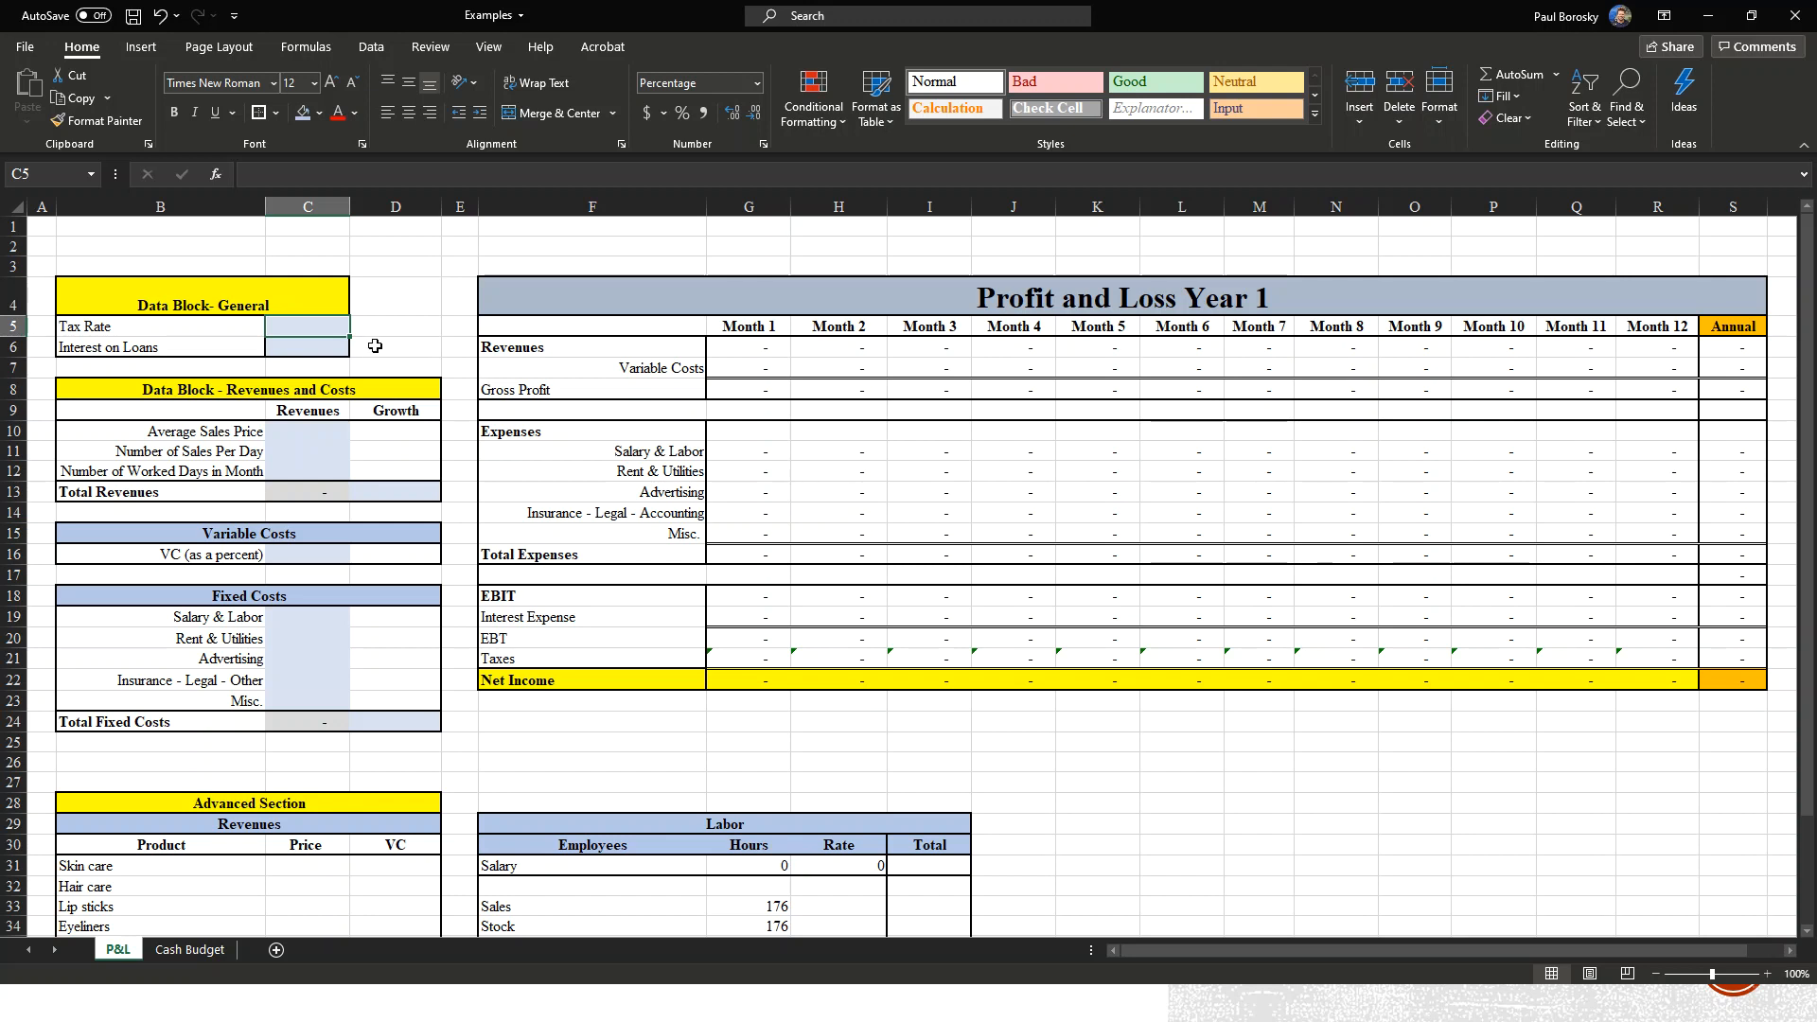
pyautogui.write('20')
pyautogui.press('Return')
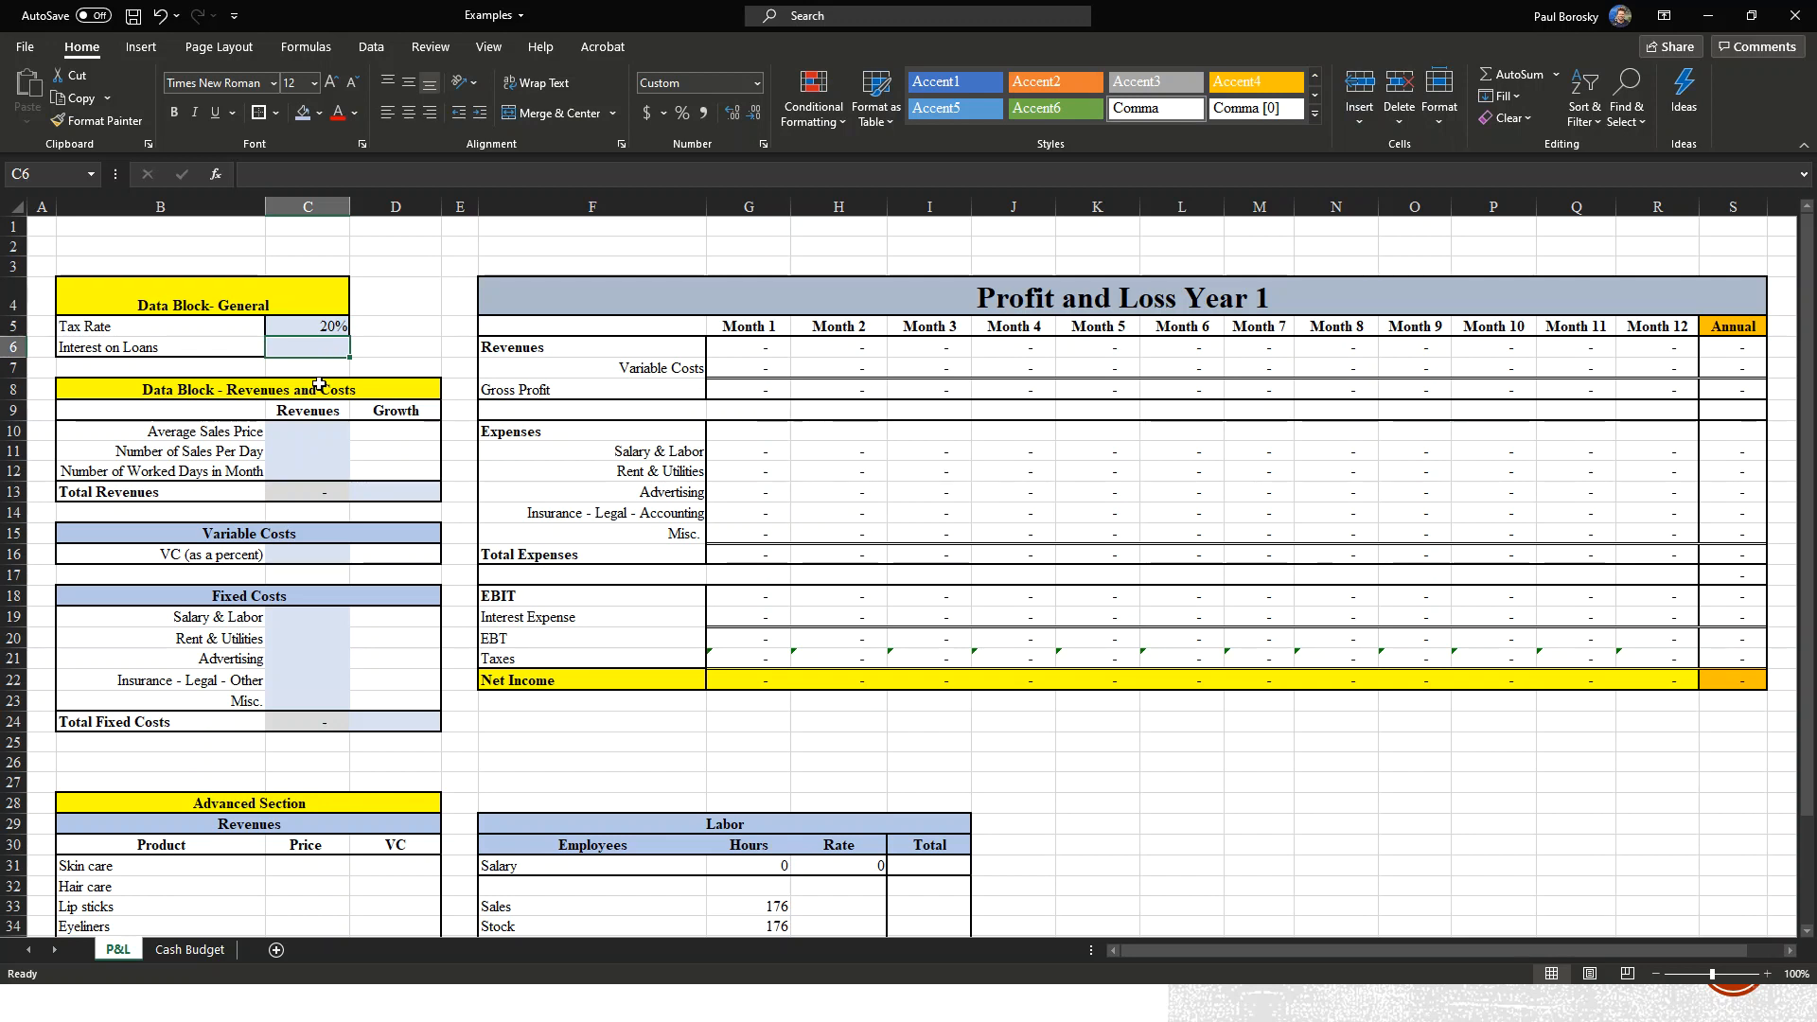
pyautogui.write('300')
pyautogui.press('Return')
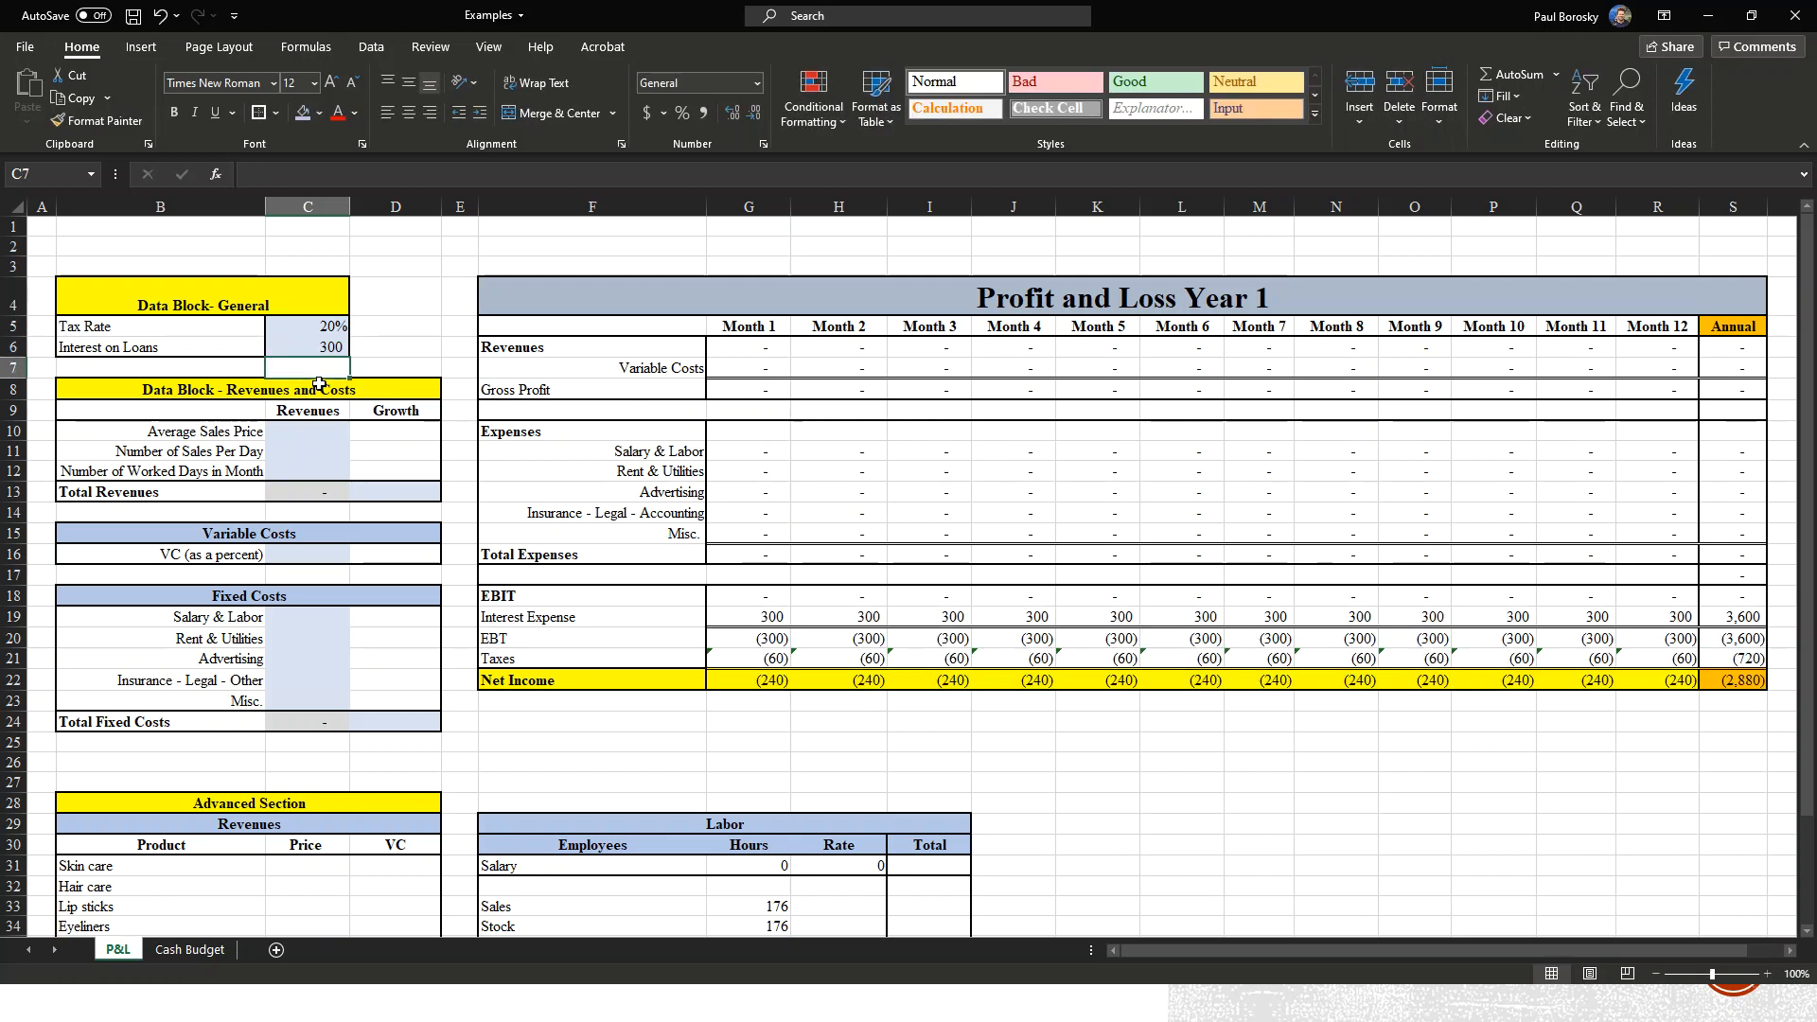
pyautogui.click(301, 341)
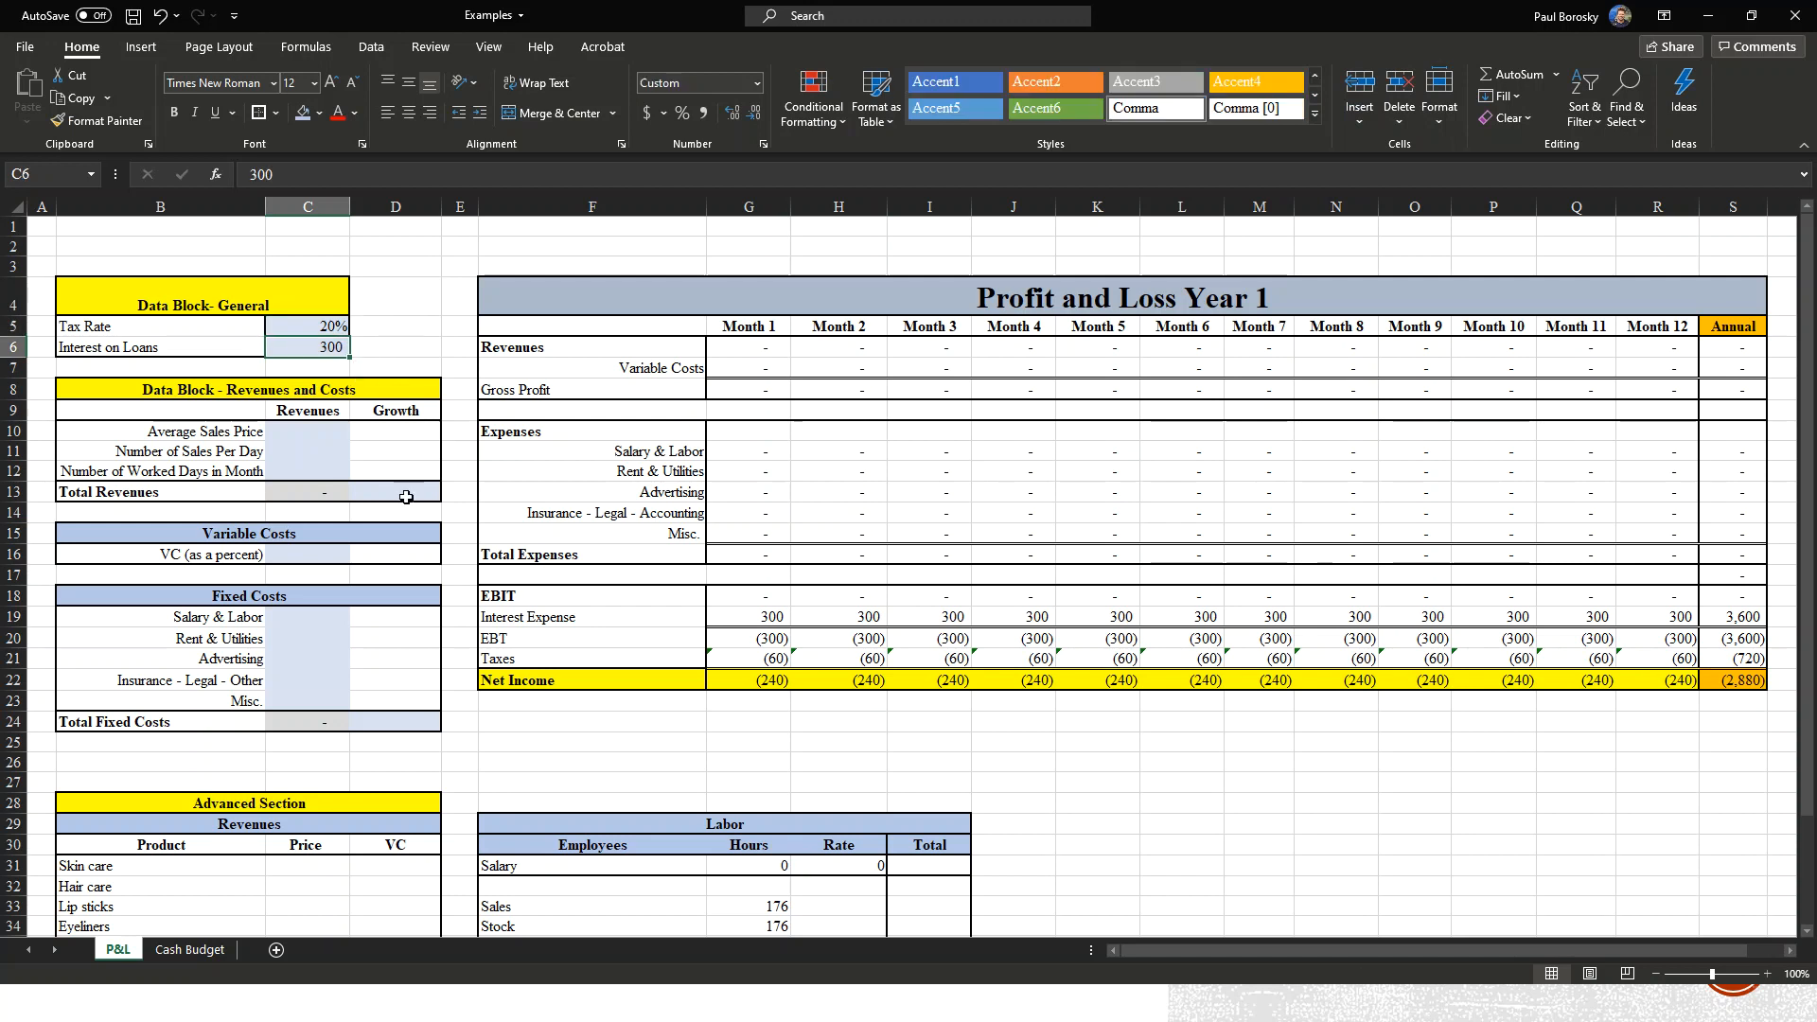
# Review the Advanced Section's Revenues table, including its product list and its Price and VC columns.
pyautogui.click(327, 438)
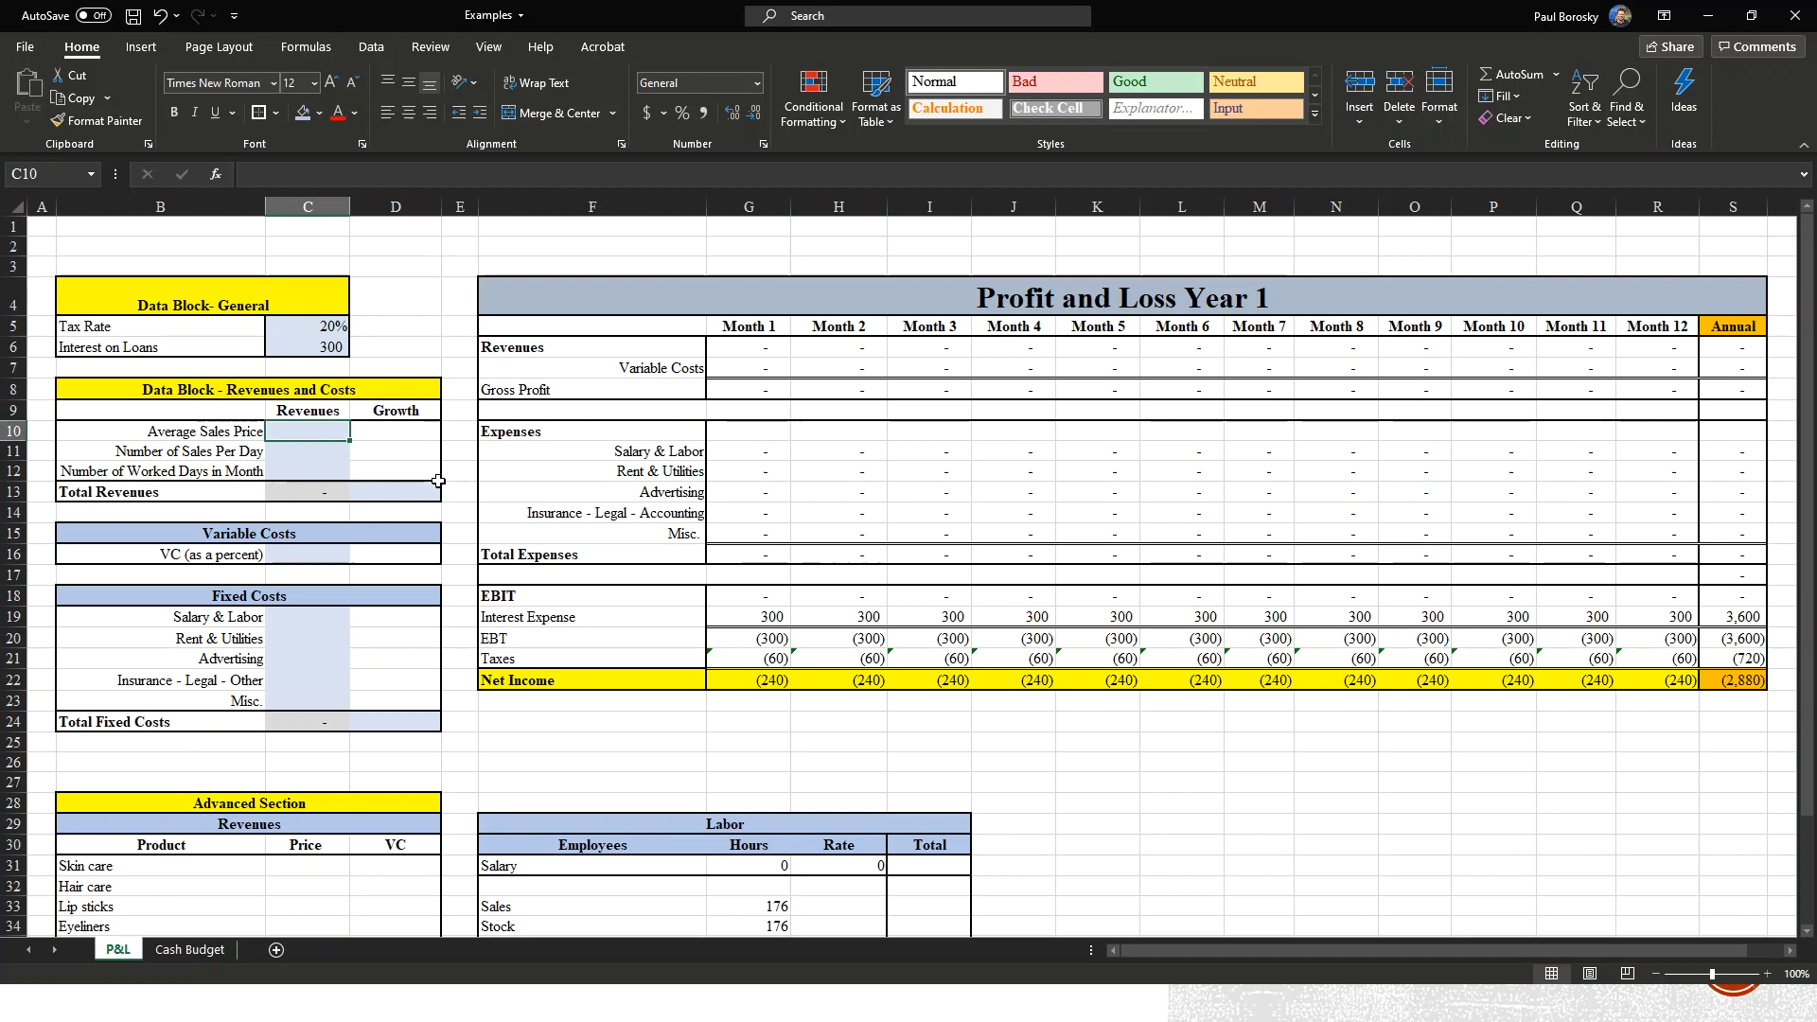
pyautogui.scroll(-3, 439, 481)
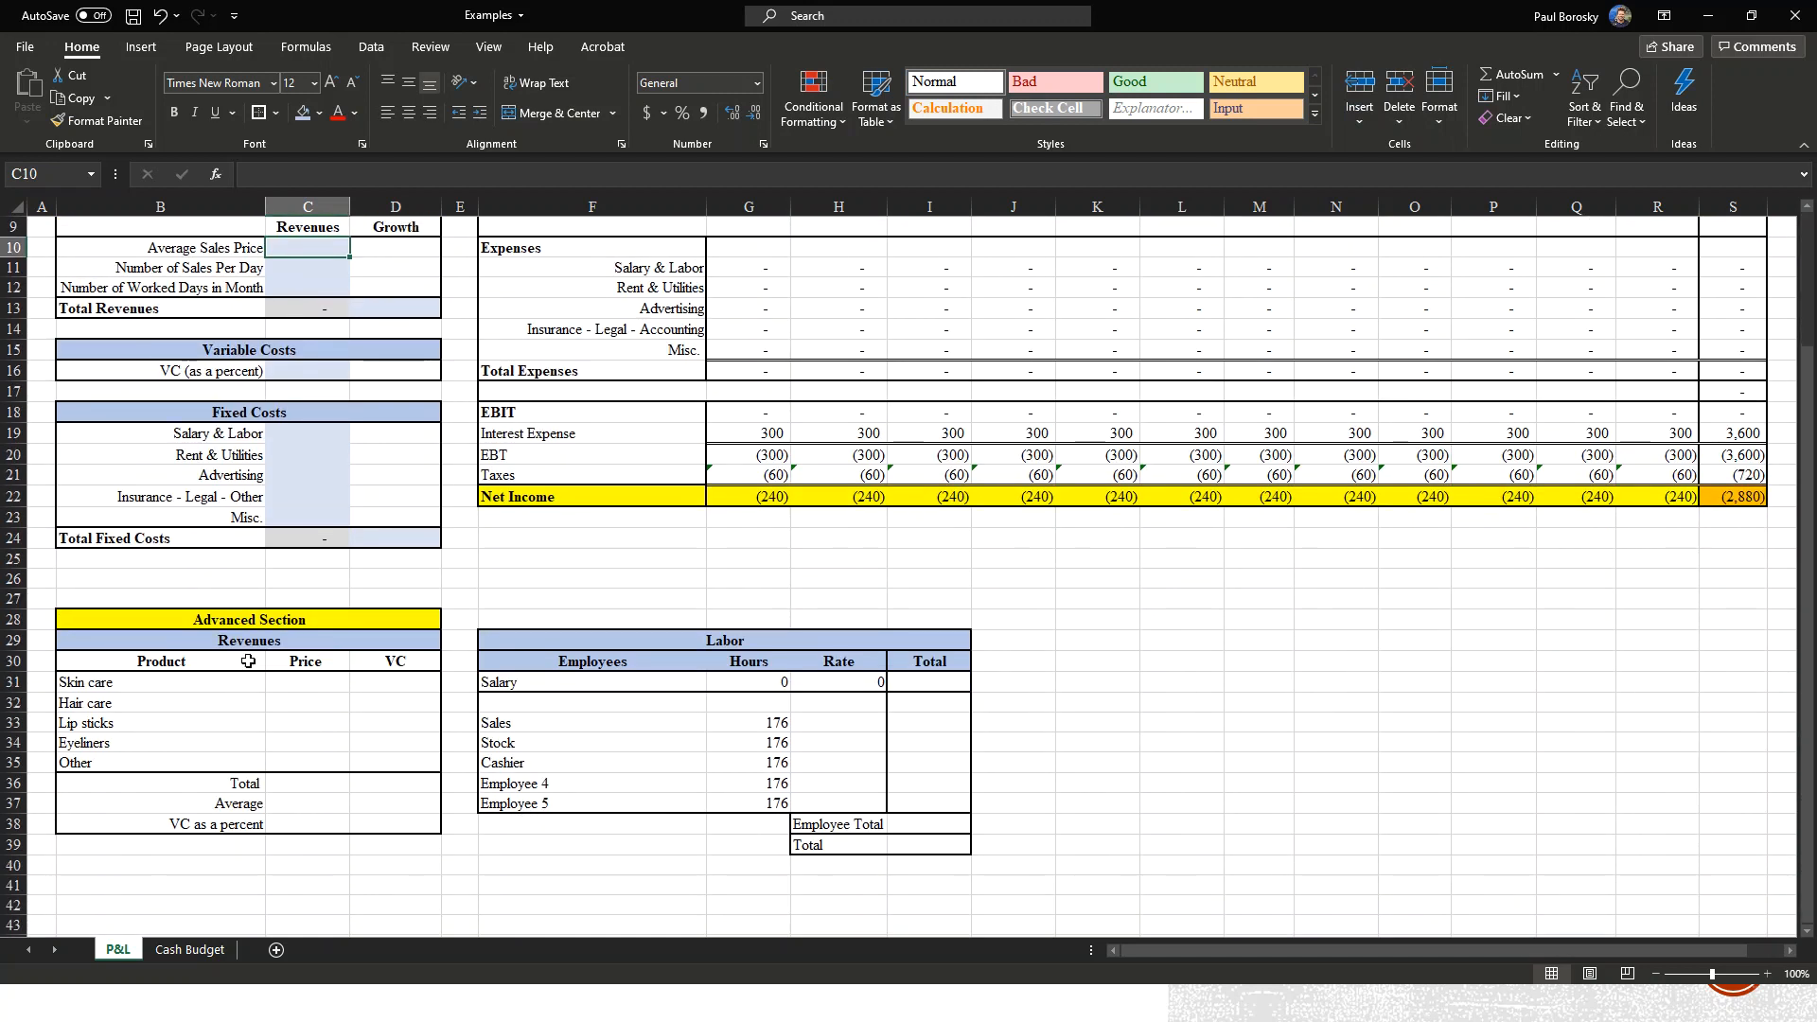
pyautogui.click(260, 640)
pyautogui.moveTo(266, 642); pyautogui.dragTo(254, 820)
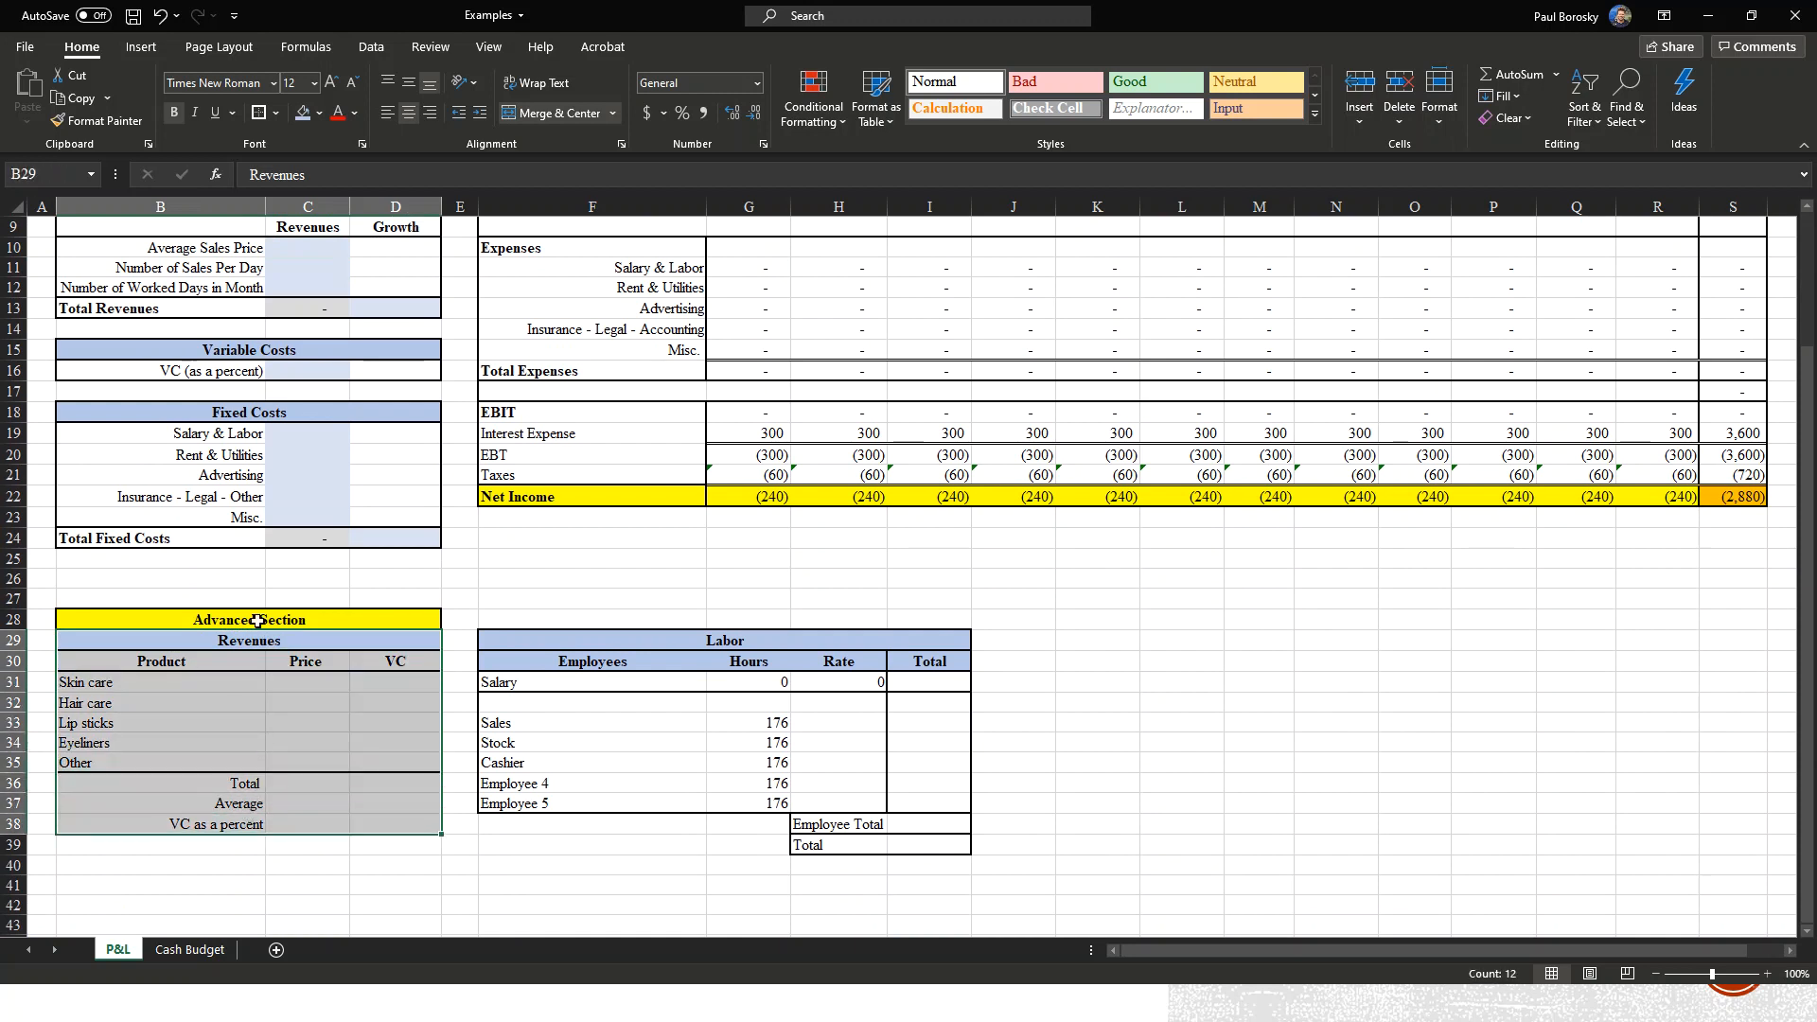
pyautogui.click(187, 682)
pyautogui.click(168, 658)
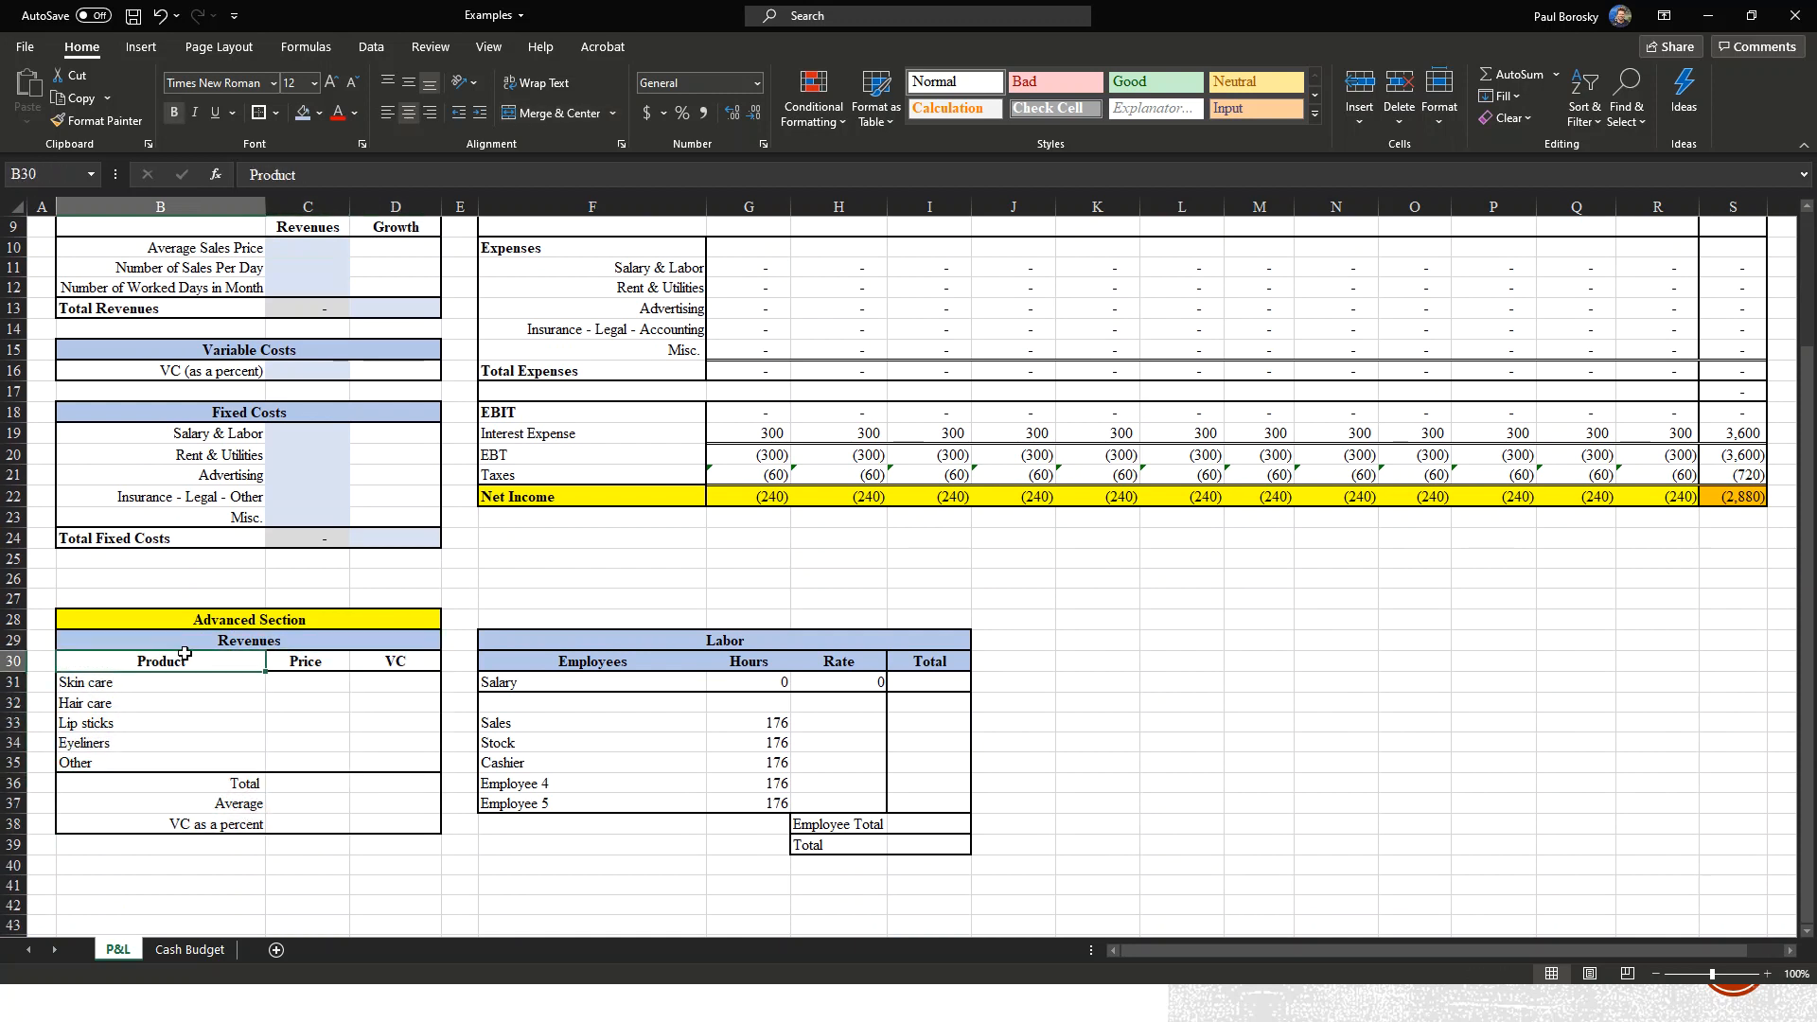
pyautogui.click(305, 660)
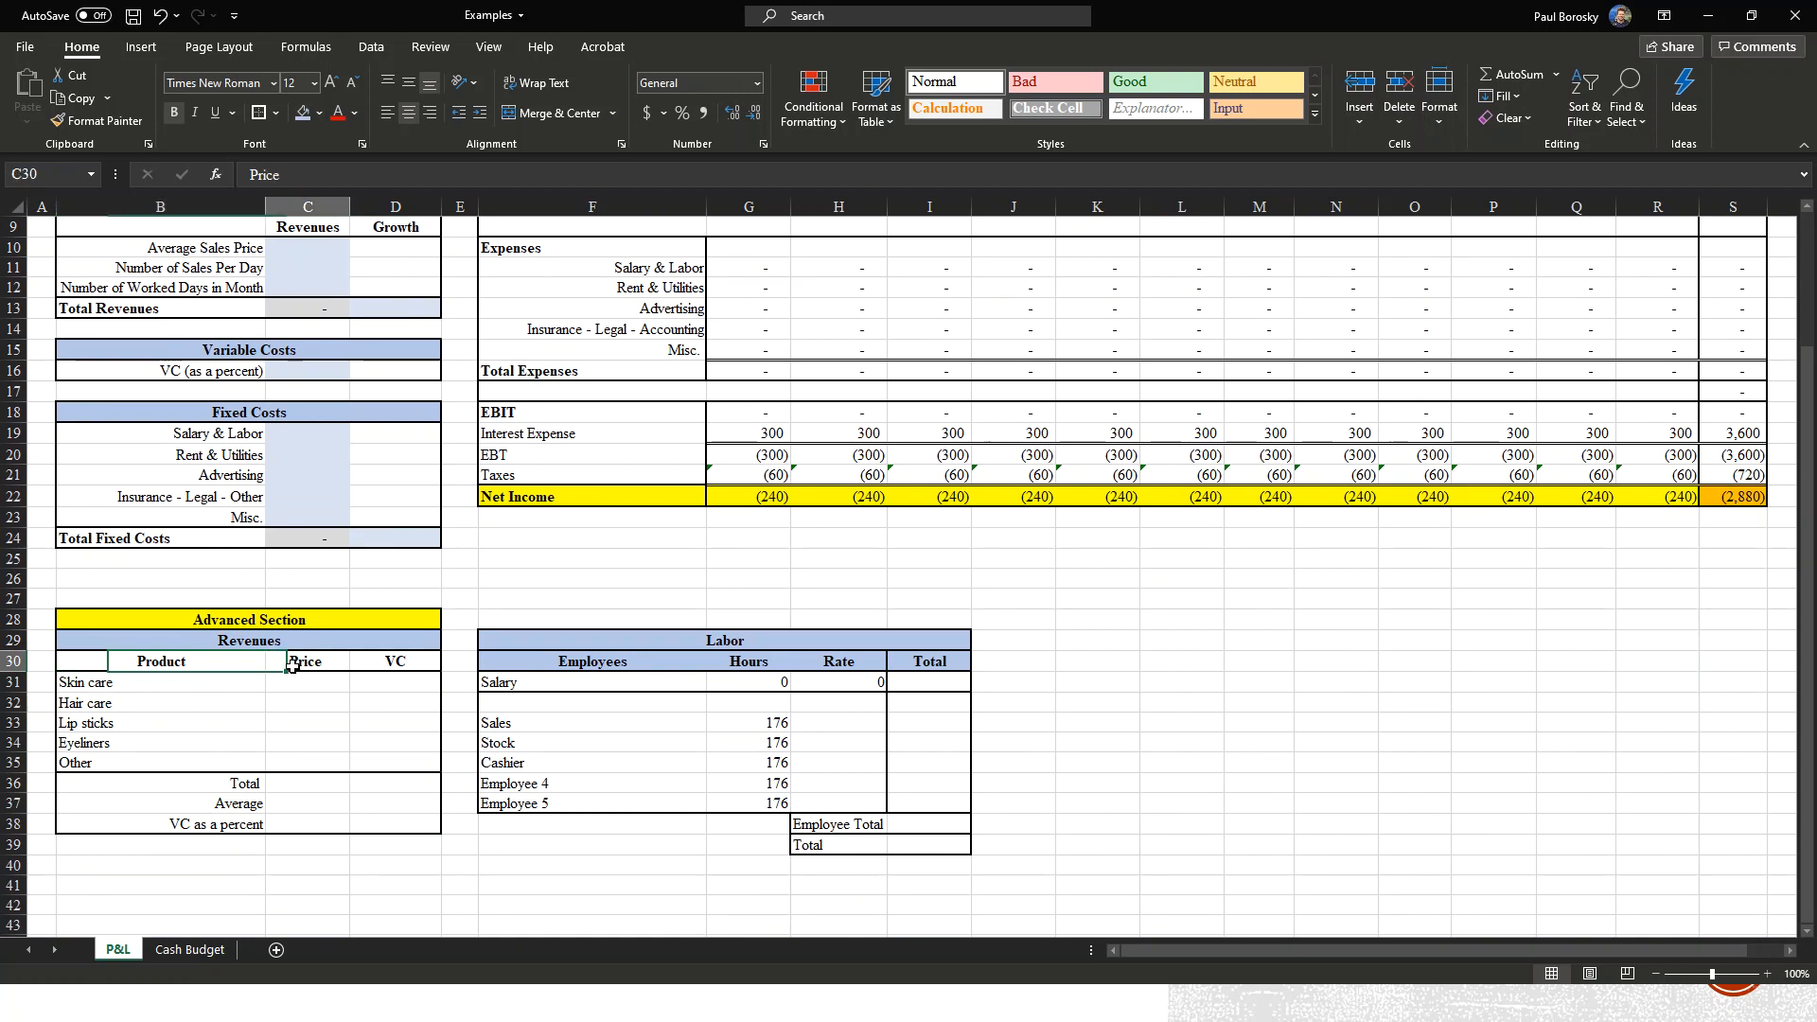
pyautogui.click(386, 661)
pyautogui.click(390, 746)
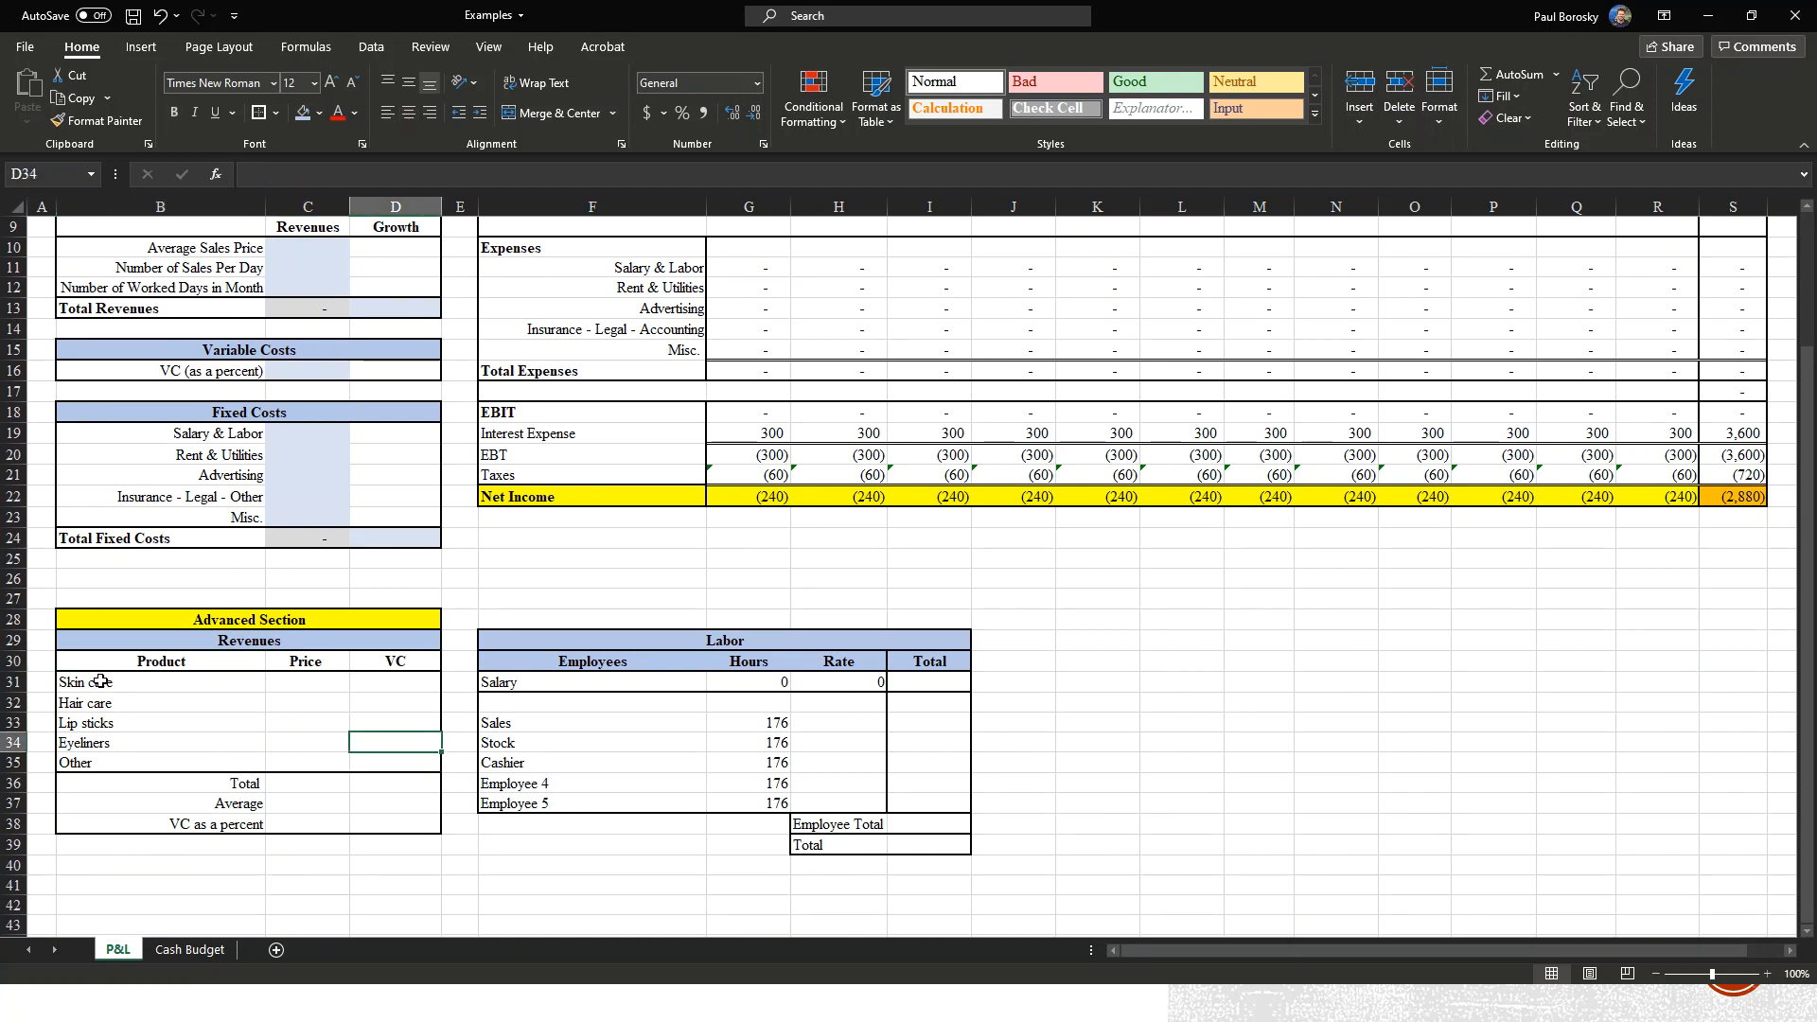
pyautogui.moveTo(102, 681); pyautogui.dragTo(142, 765)
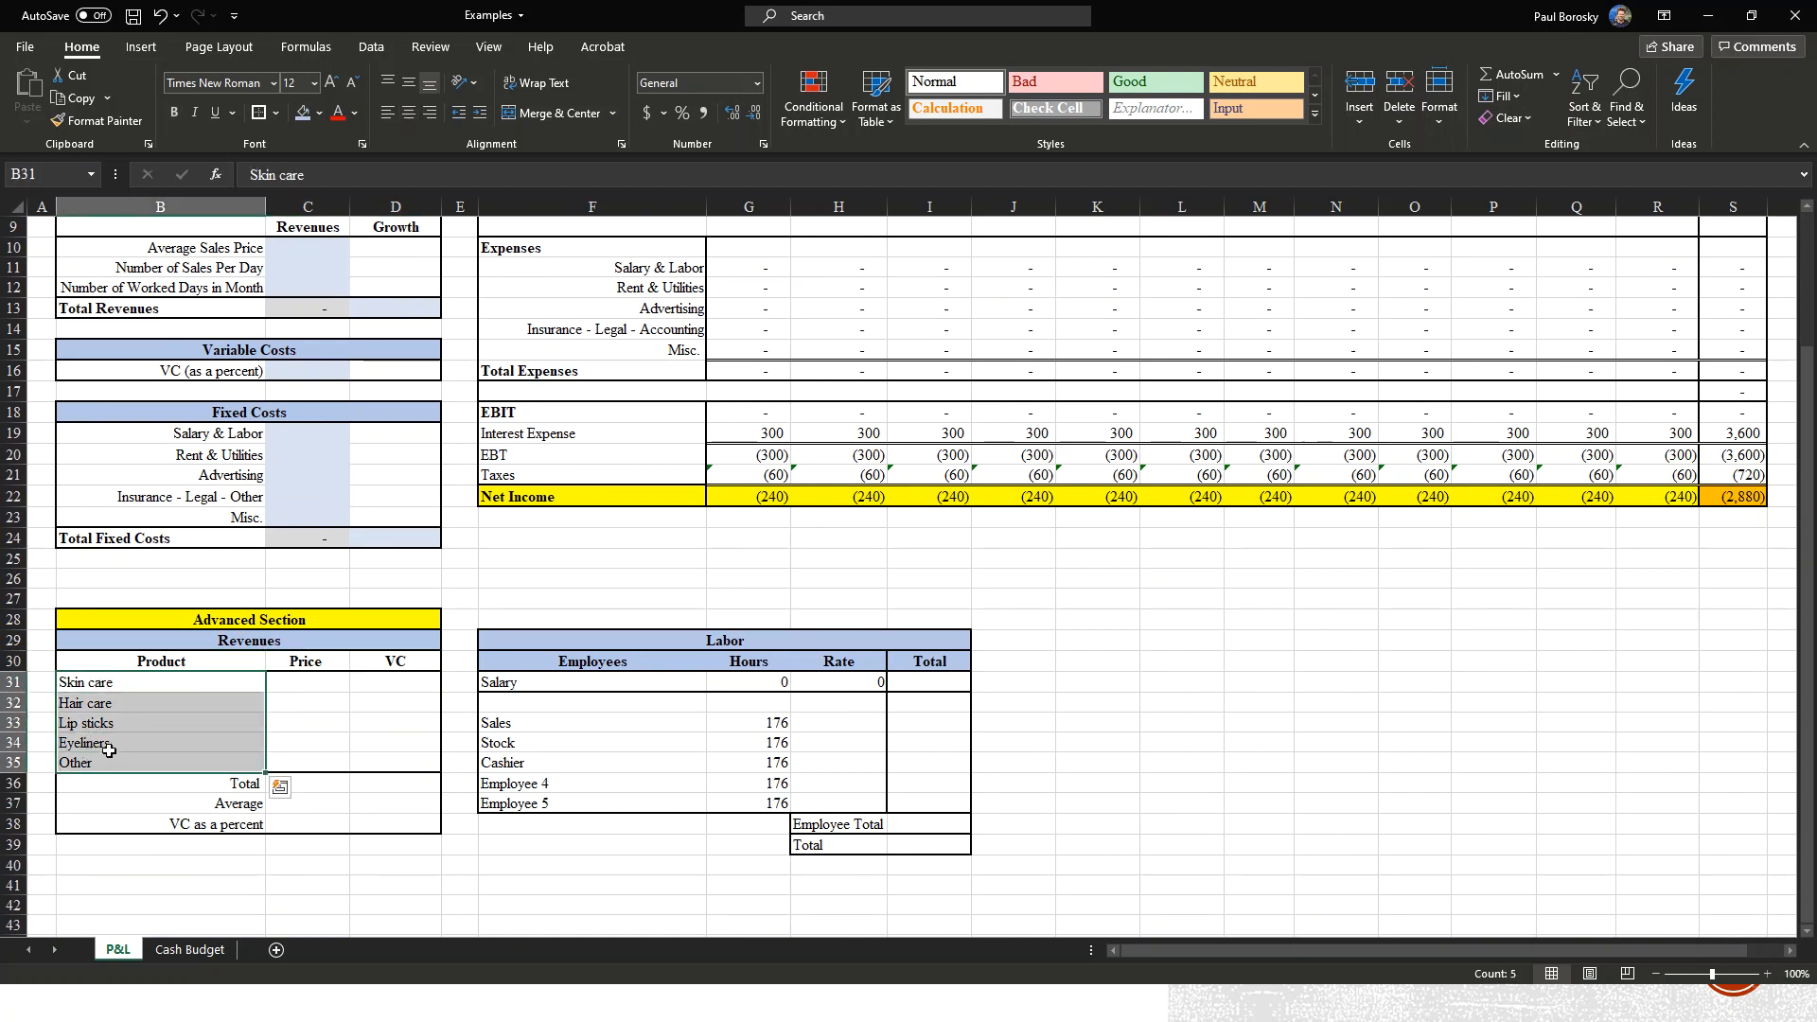
pyautogui.click(284, 726)
pyautogui.moveTo(189, 686); pyautogui.dragTo(179, 763)
pyautogui.click(273, 744)
# Enter the product prices: Skin care 25.99, Hair care 19.99, Lip sticks 7.99, Eyeliners 12.99 and Other 8.
pyautogui.click(304, 683)
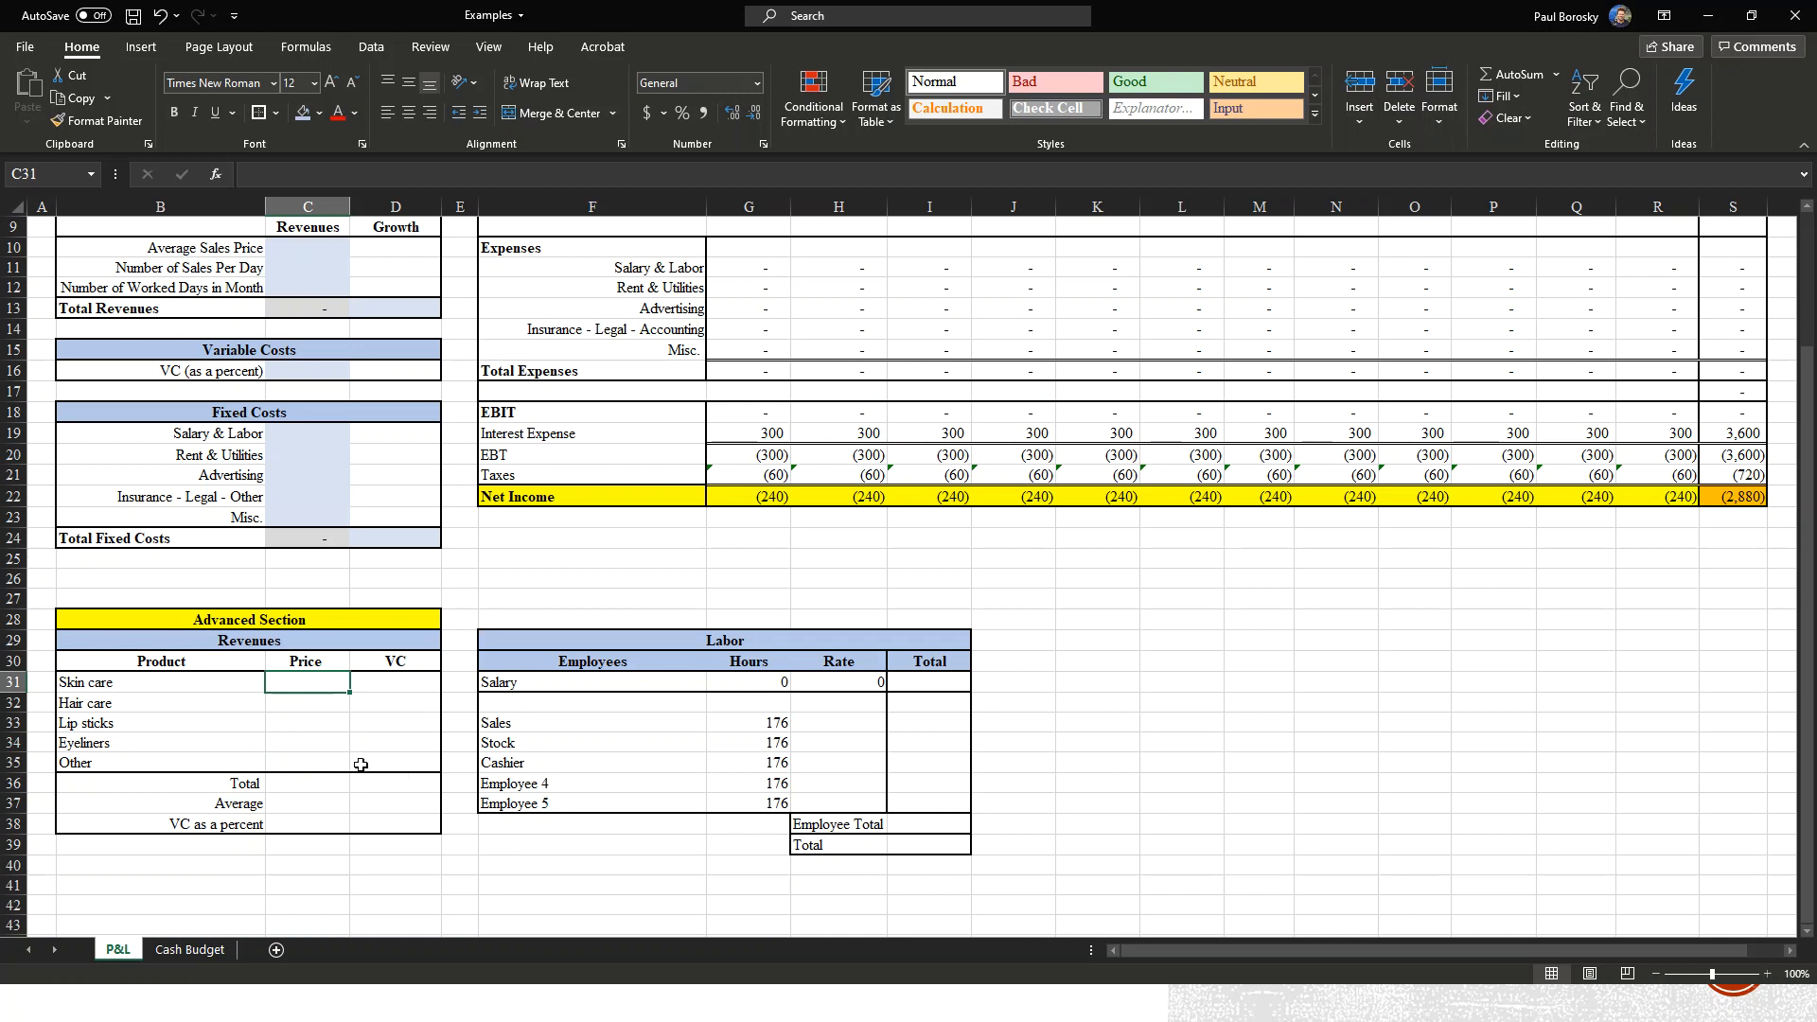
pyautogui.write('25.99')
pyautogui.press('Return')
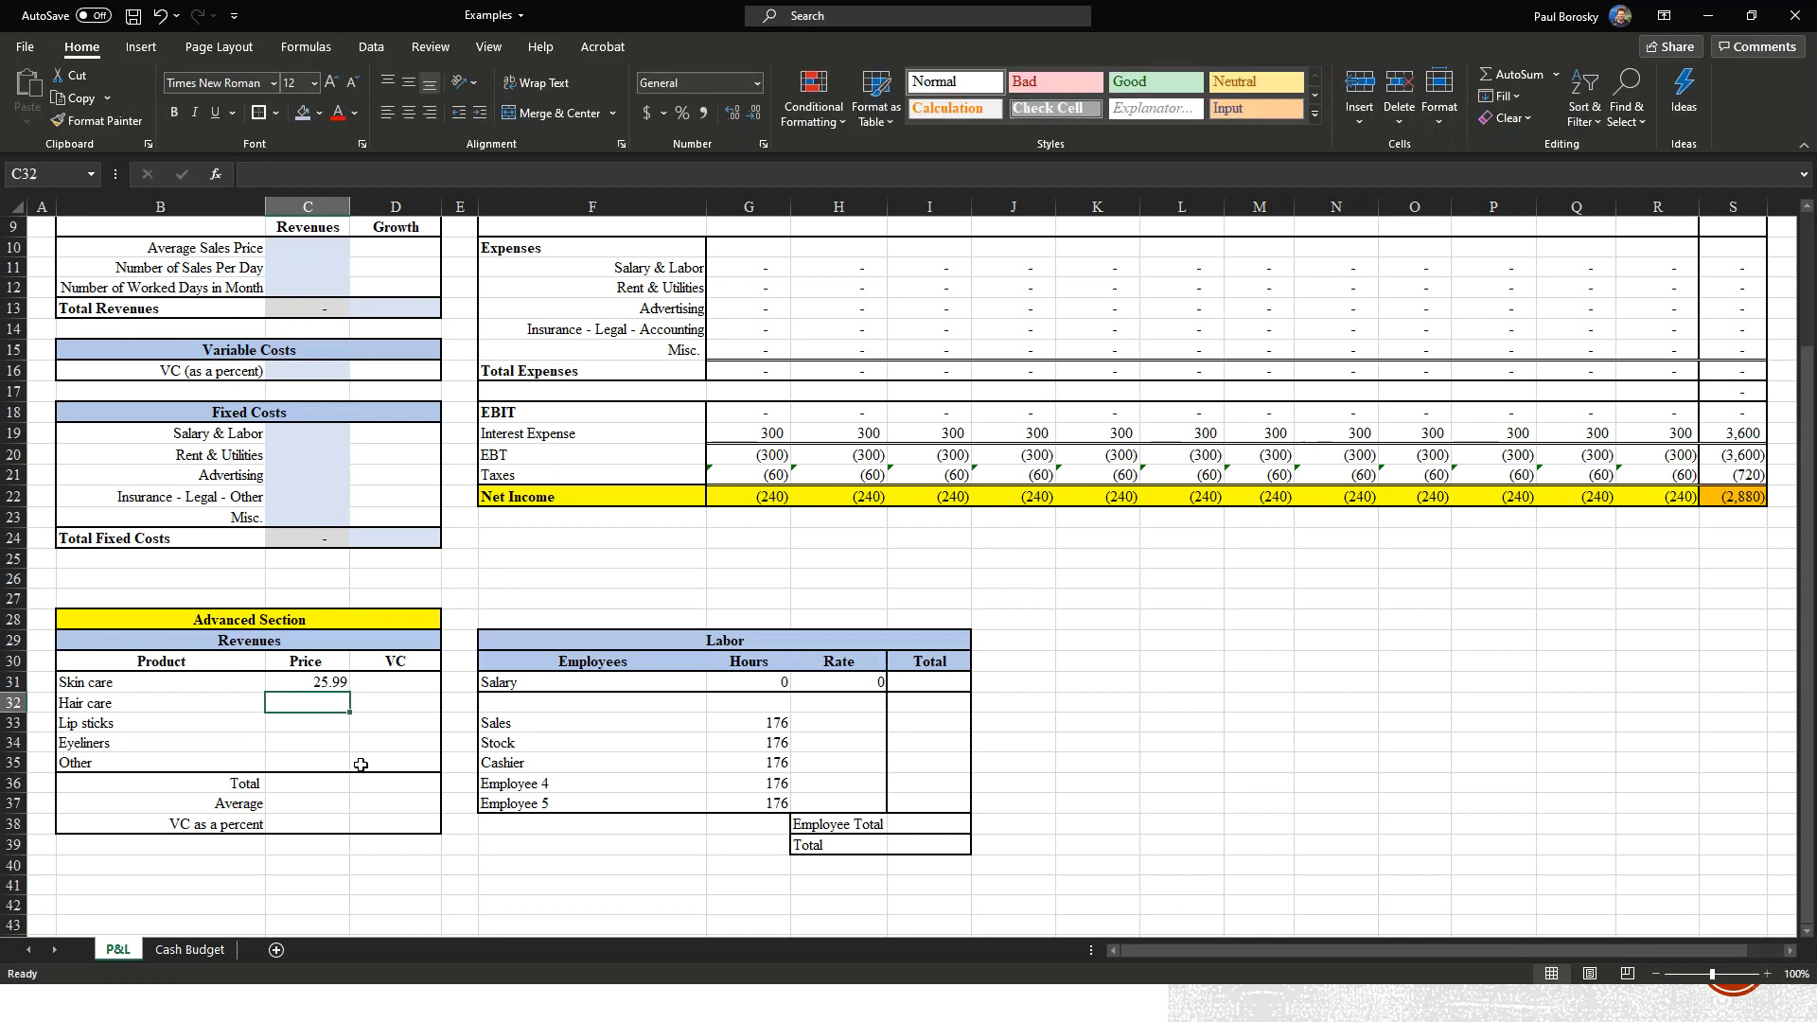
pyautogui.write('19.99')
pyautogui.press('Return')
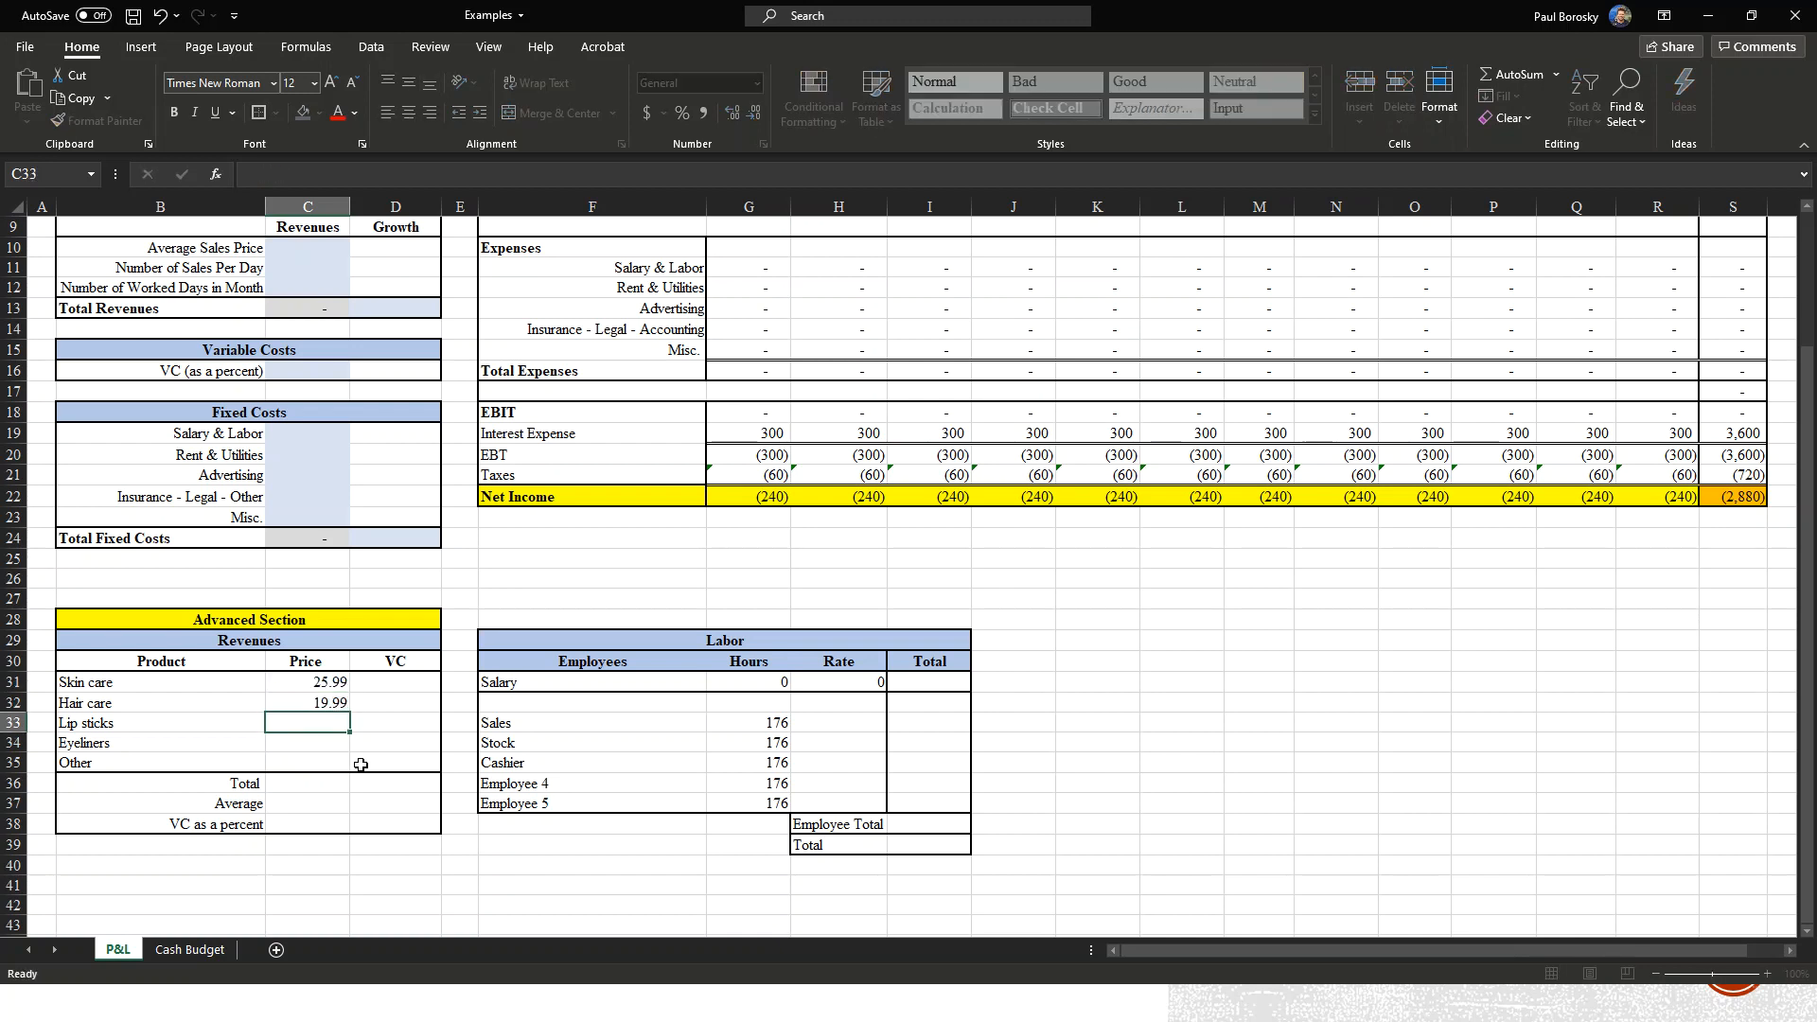
pyautogui.write('7.99')
pyautogui.press('Return')
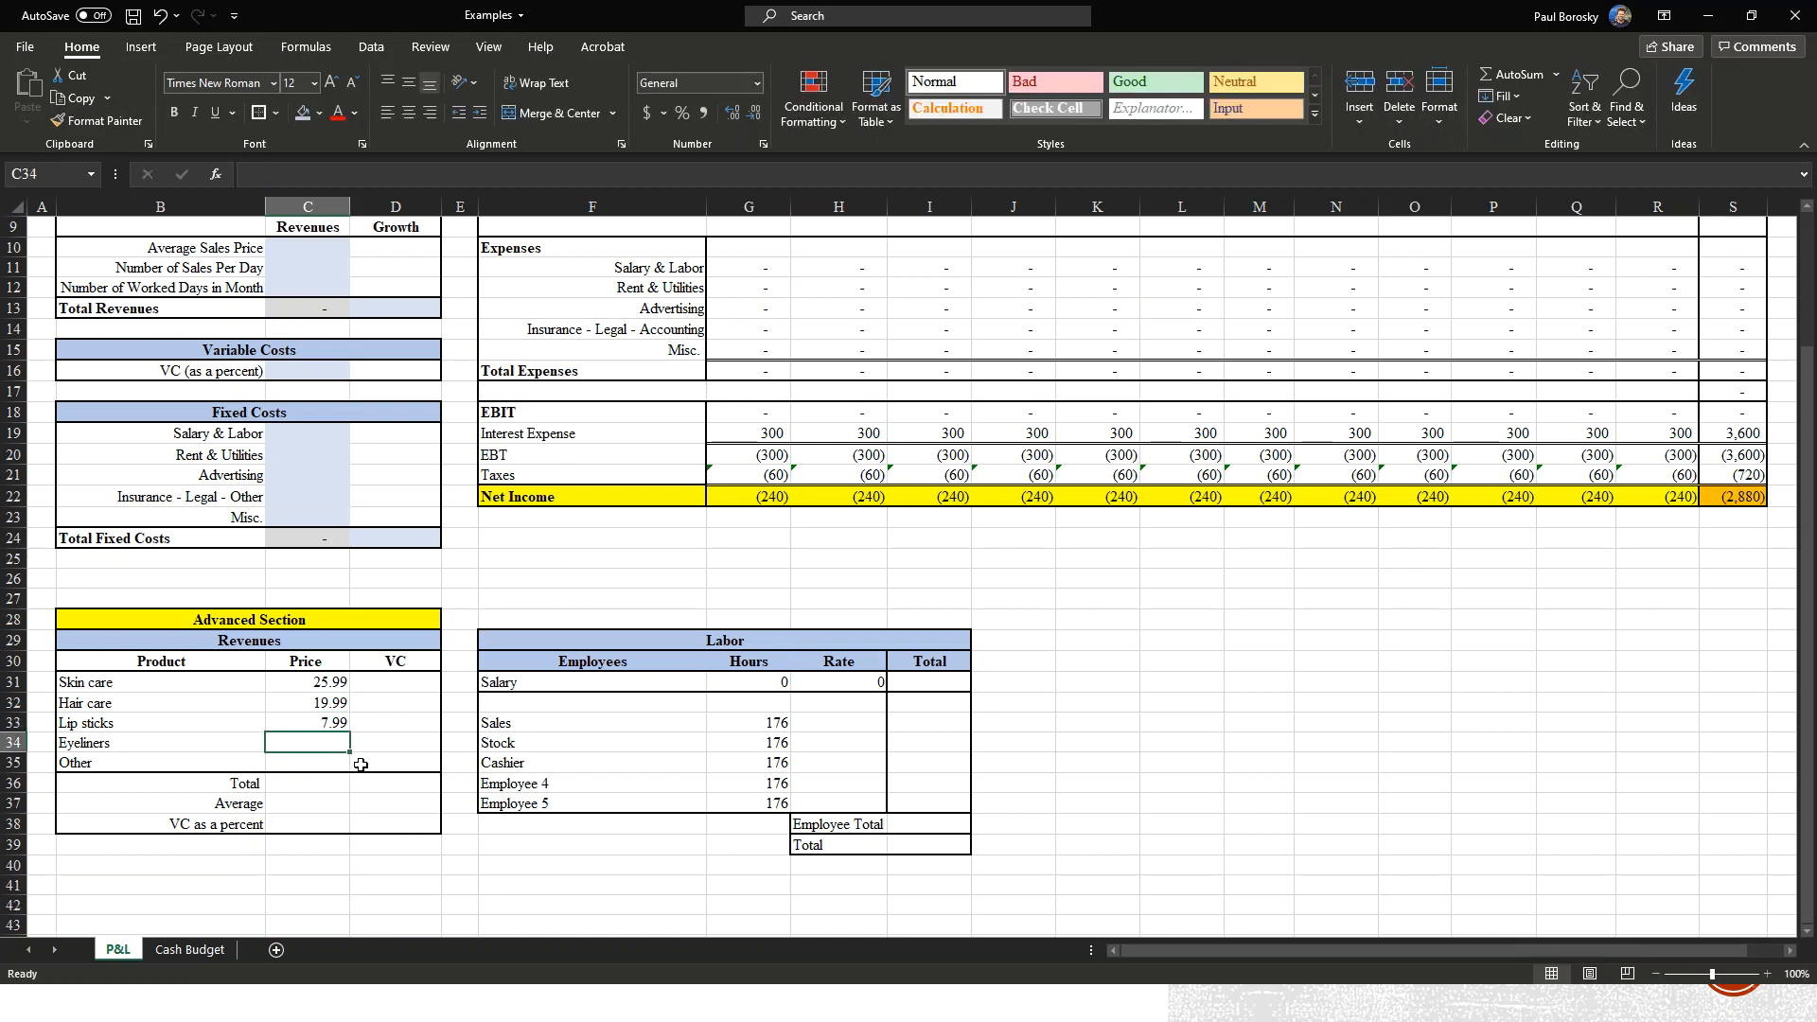
pyautogui.write('12.99')
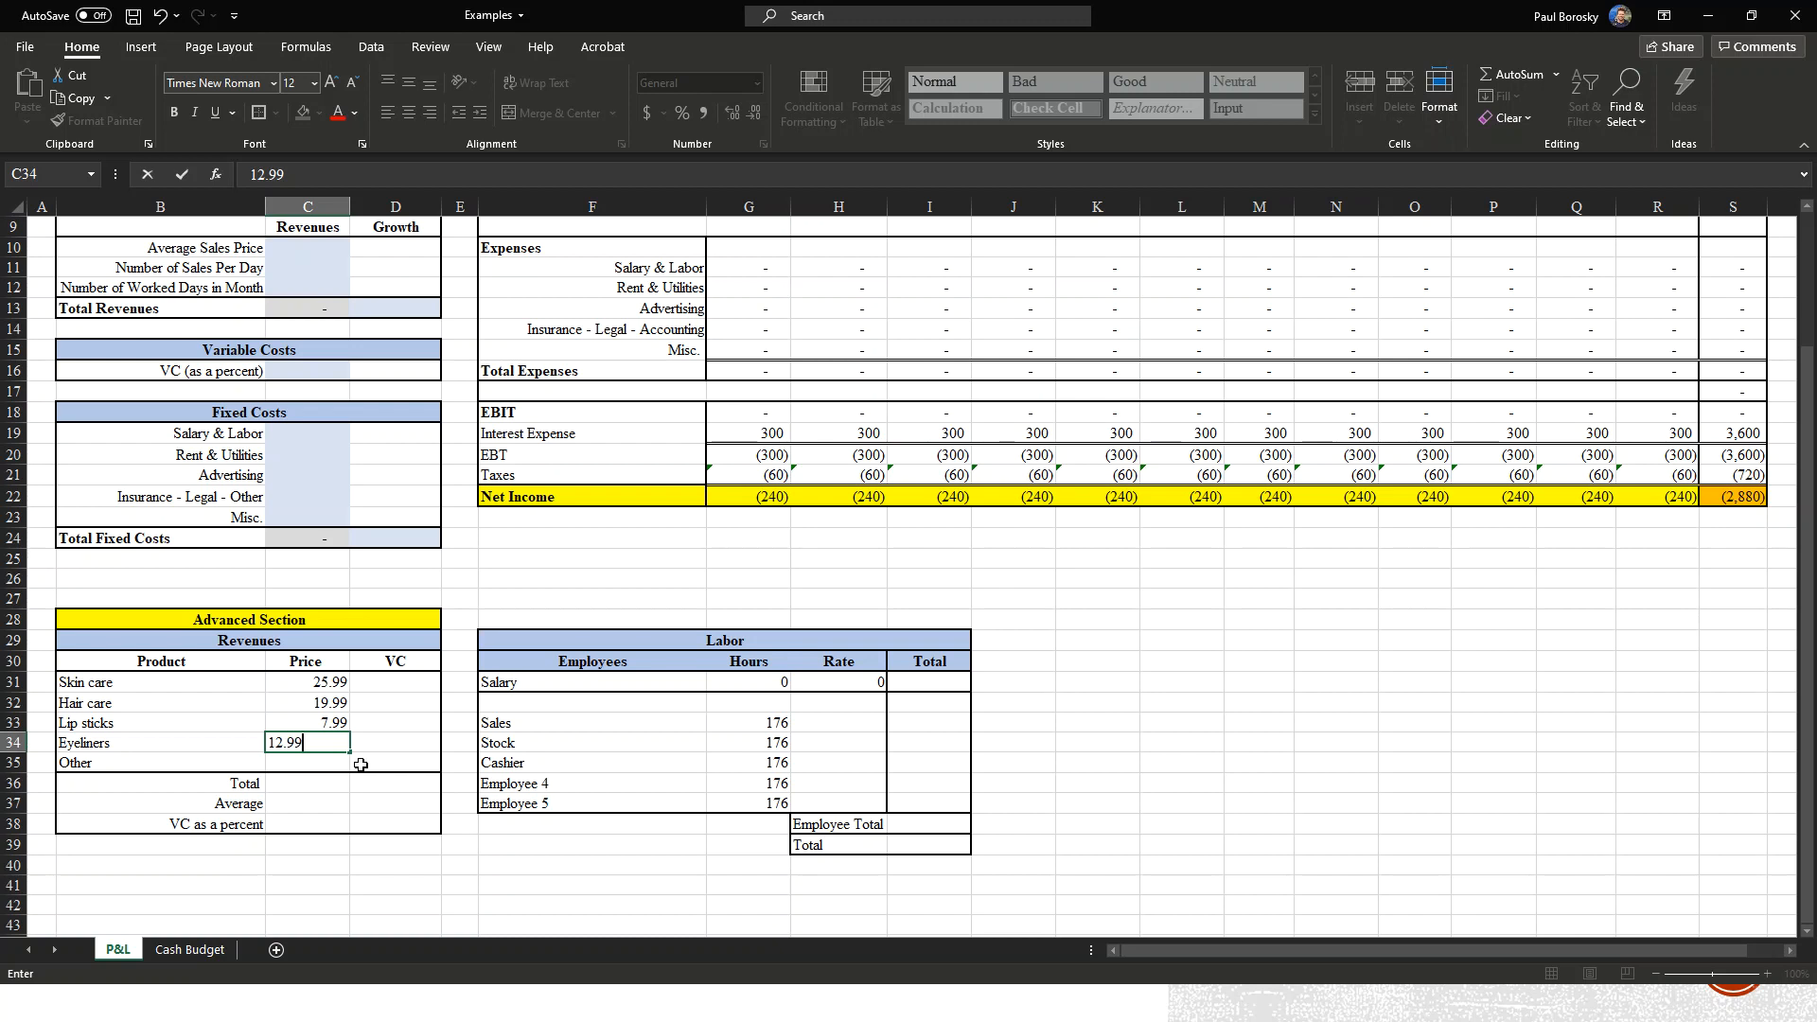
pyautogui.press('Return')
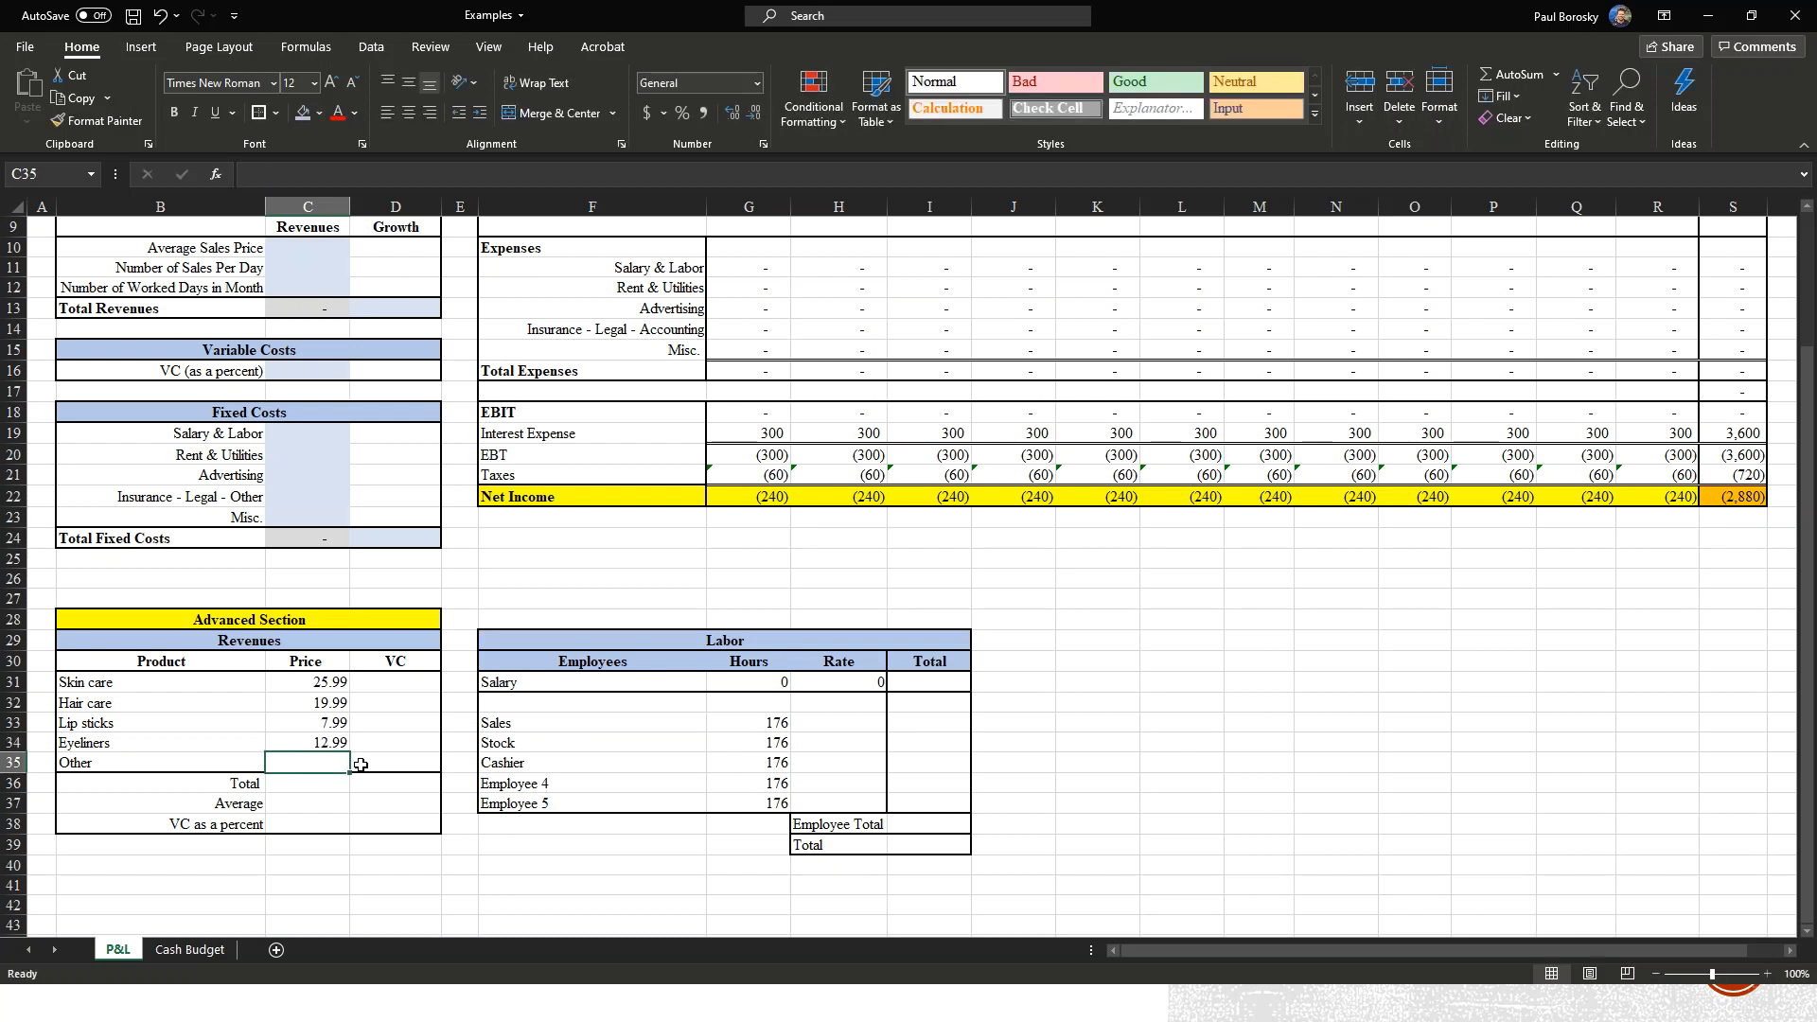
pyautogui.write('8')
pyautogui.press('Return')
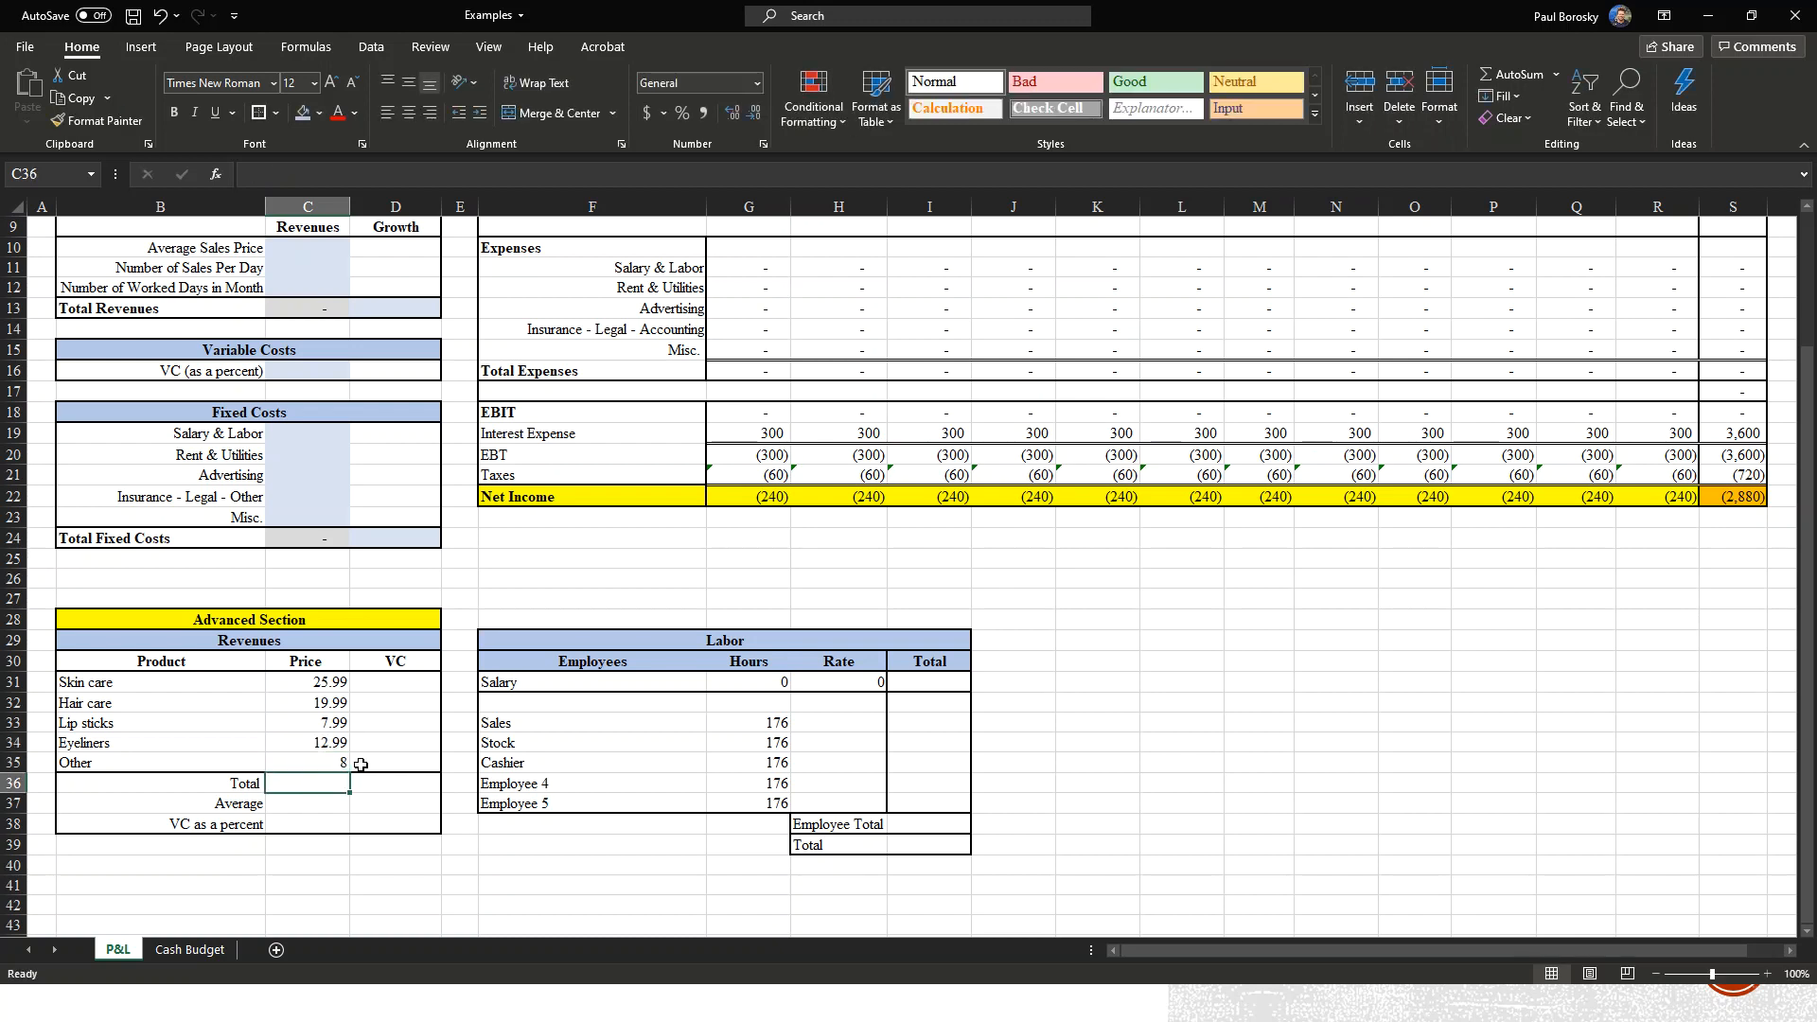
# Set the variable cost (VC) of Skin care to 8.99 in the Advanced Section's Revenues table.
pyautogui.click(401, 662)
pyautogui.click(320, 681)
pyautogui.click(408, 686)
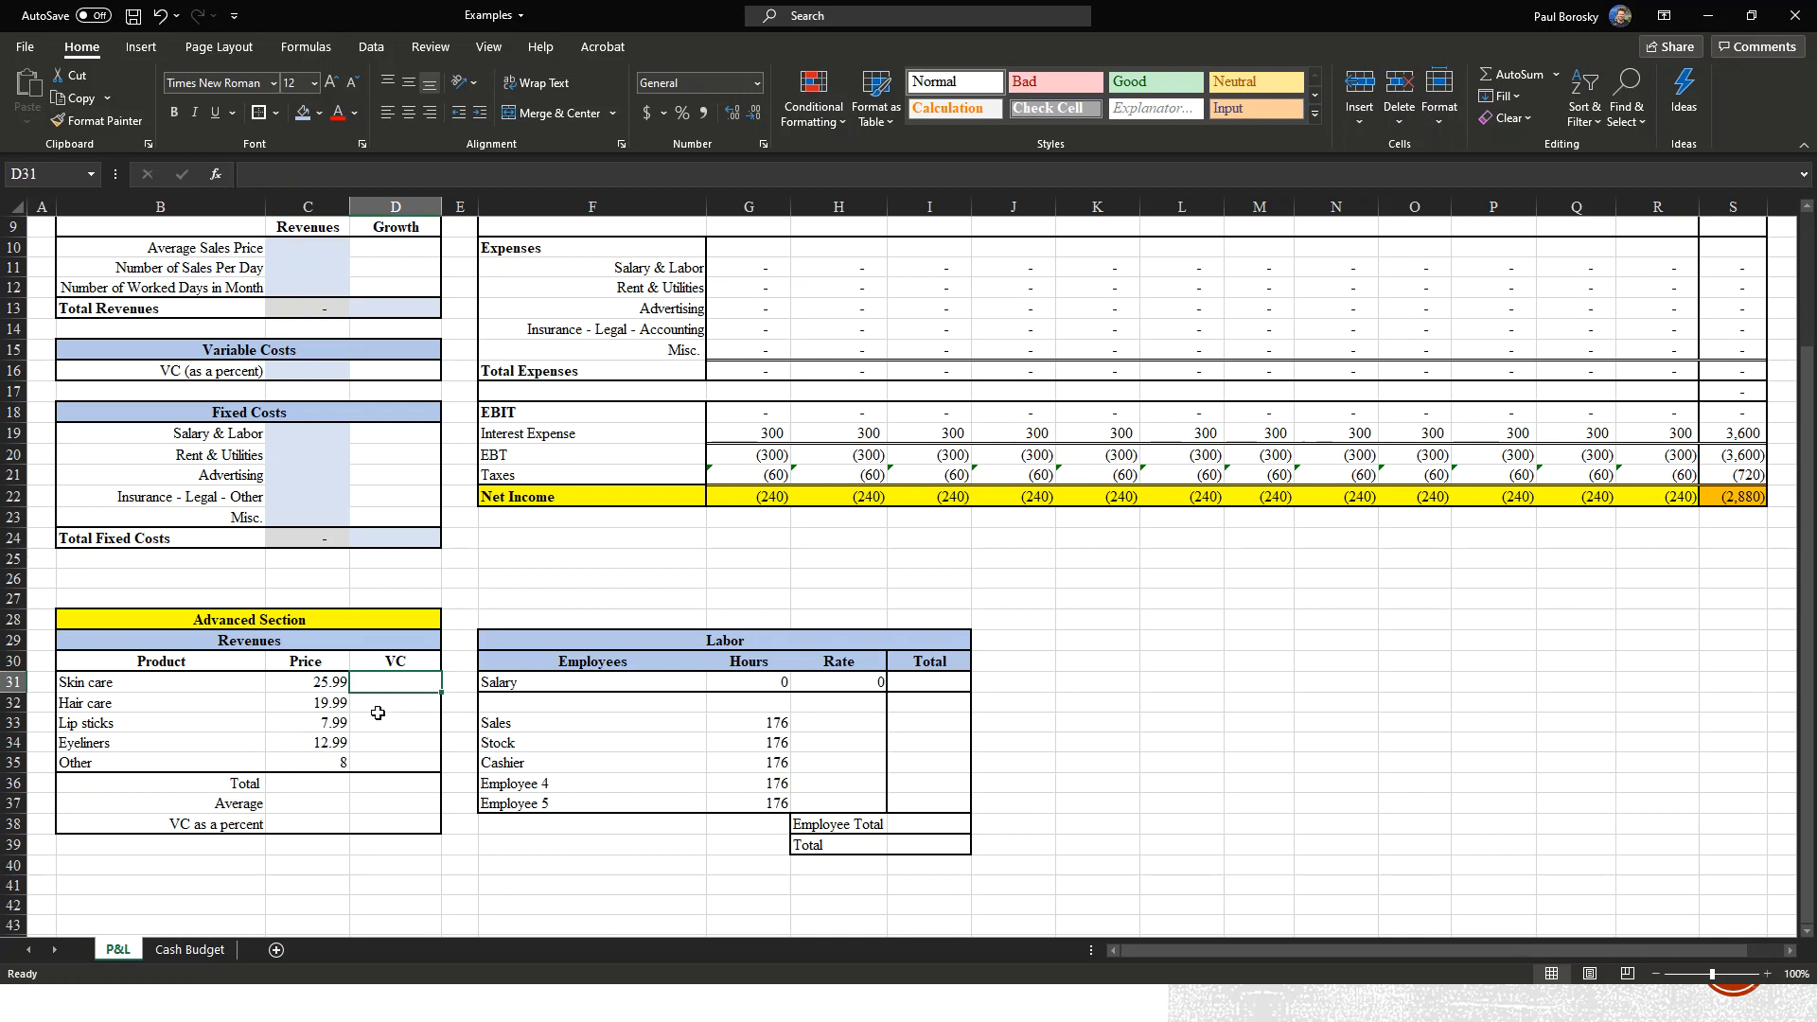
pyautogui.click(333, 696)
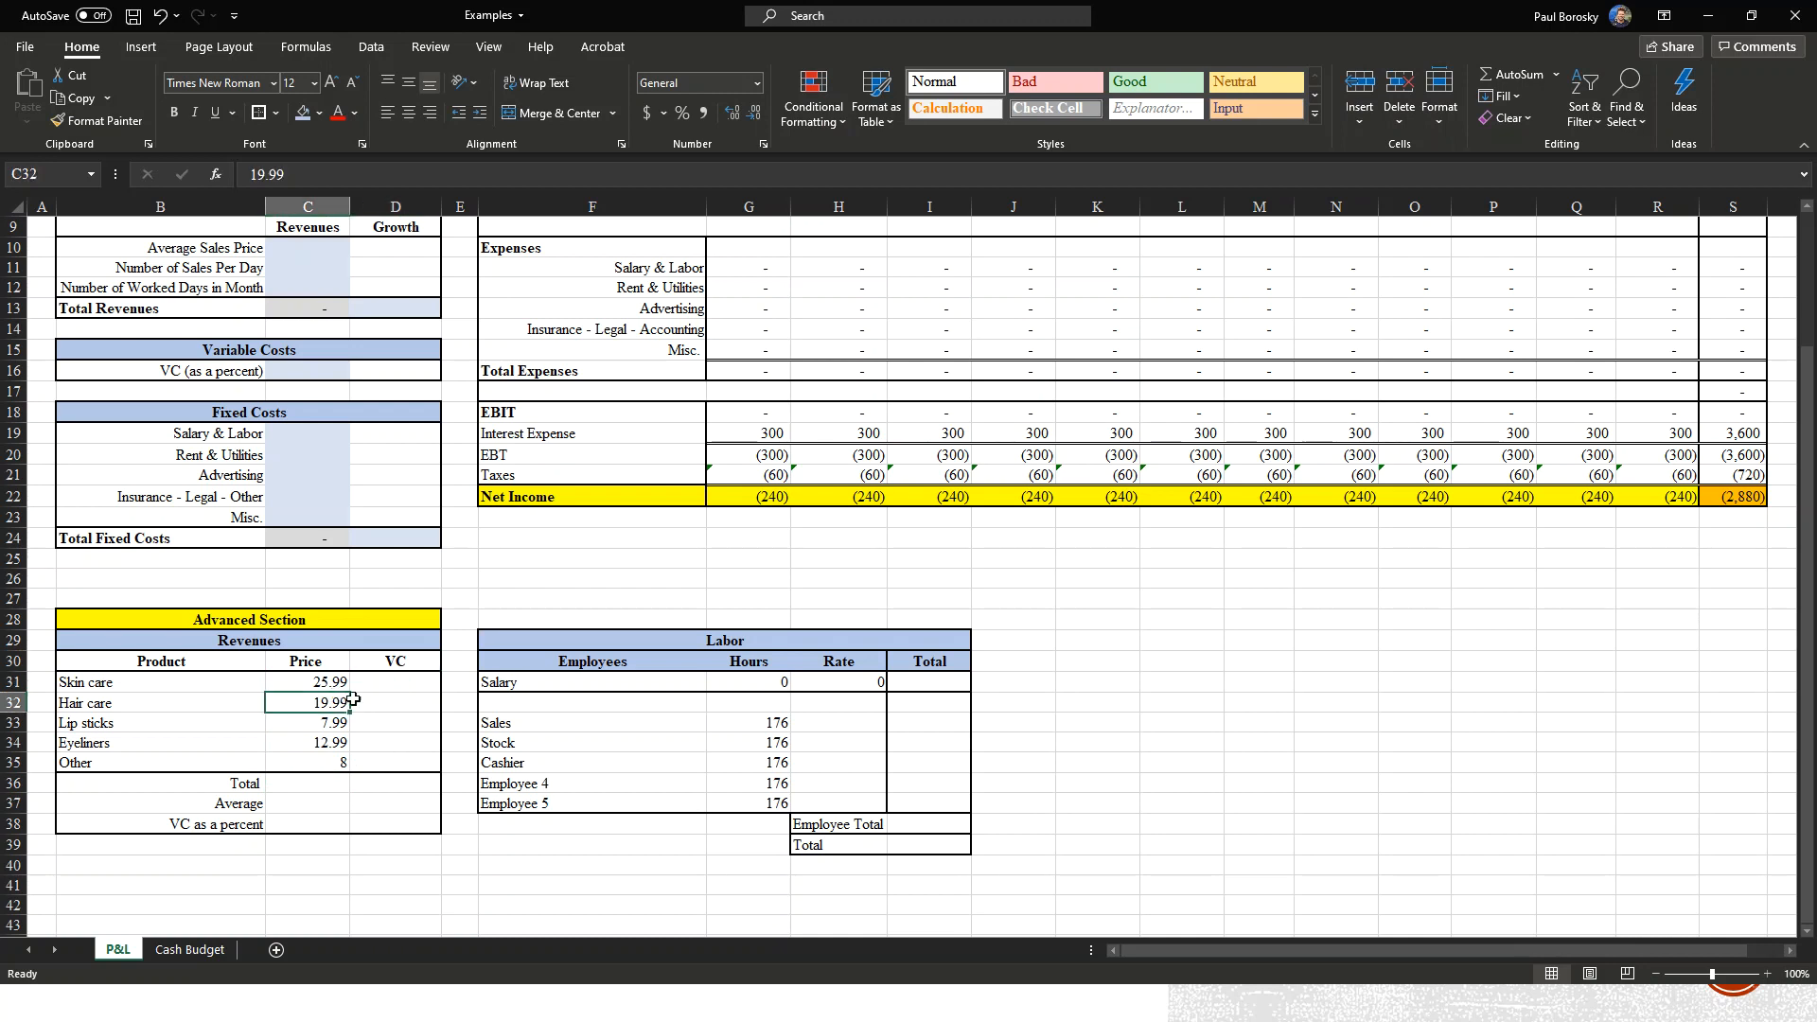
pyautogui.click(332, 681)
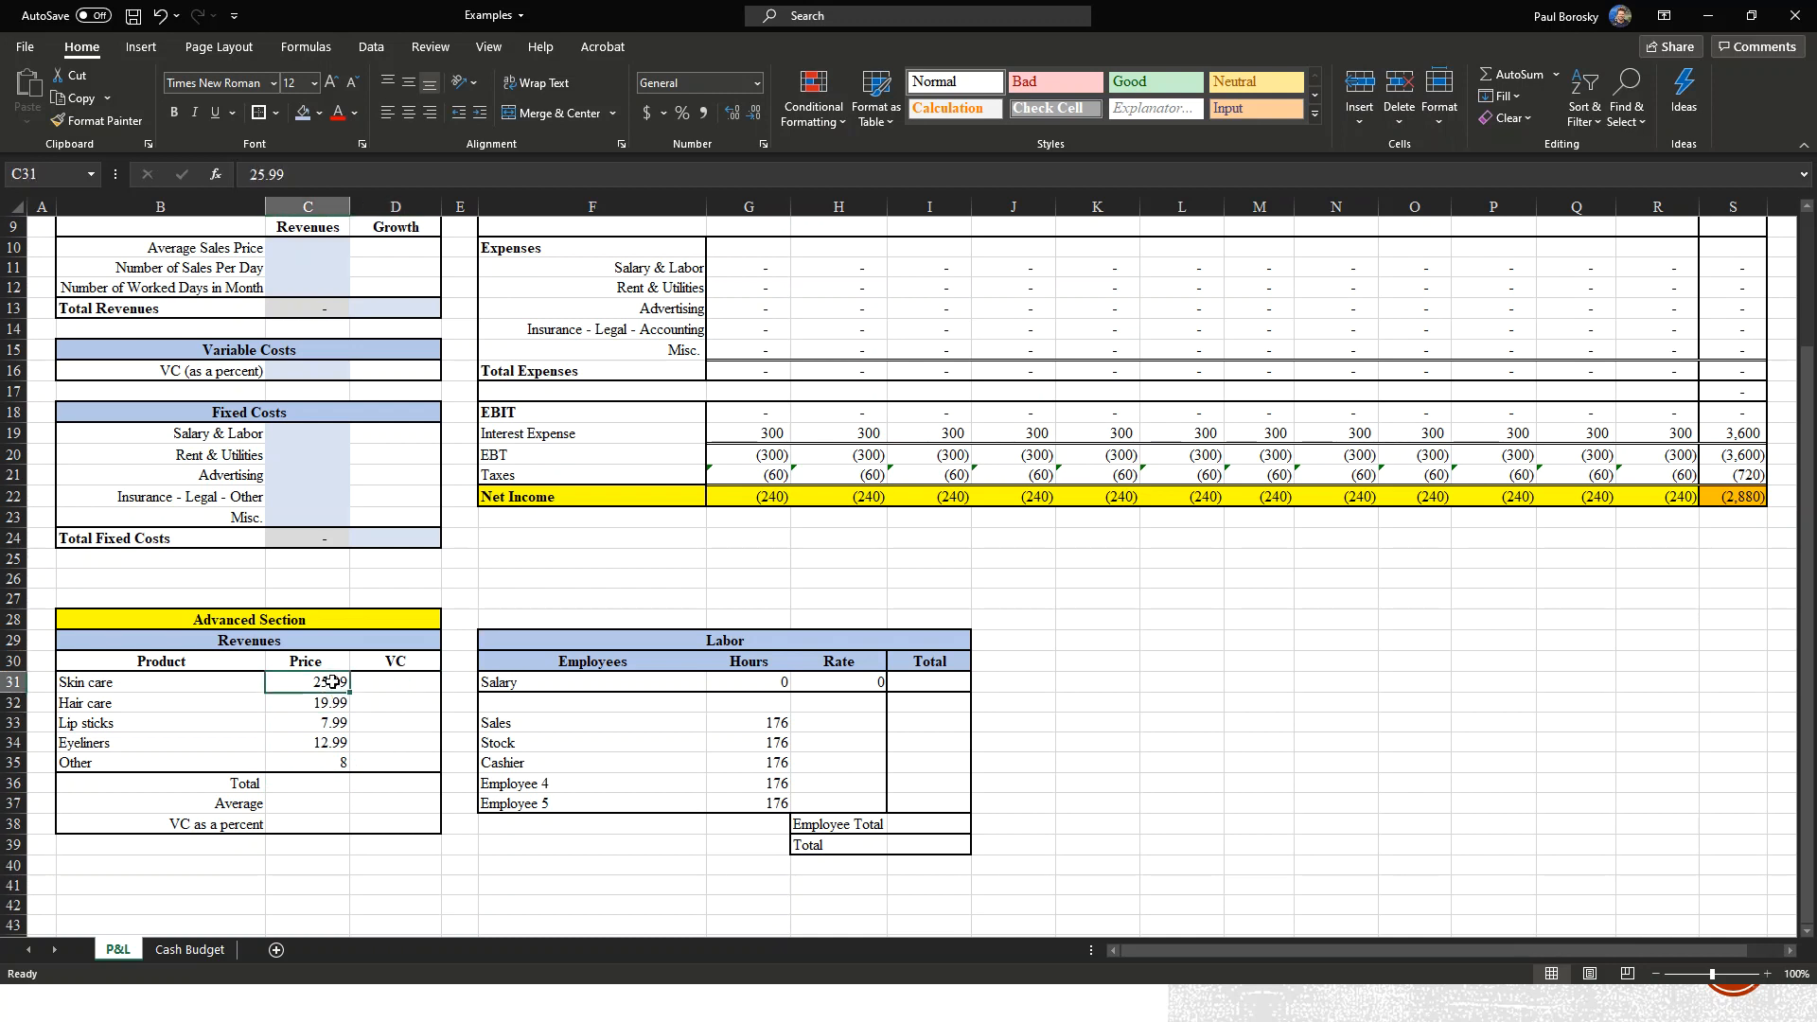
pyautogui.click(435, 688)
pyautogui.write('5.')
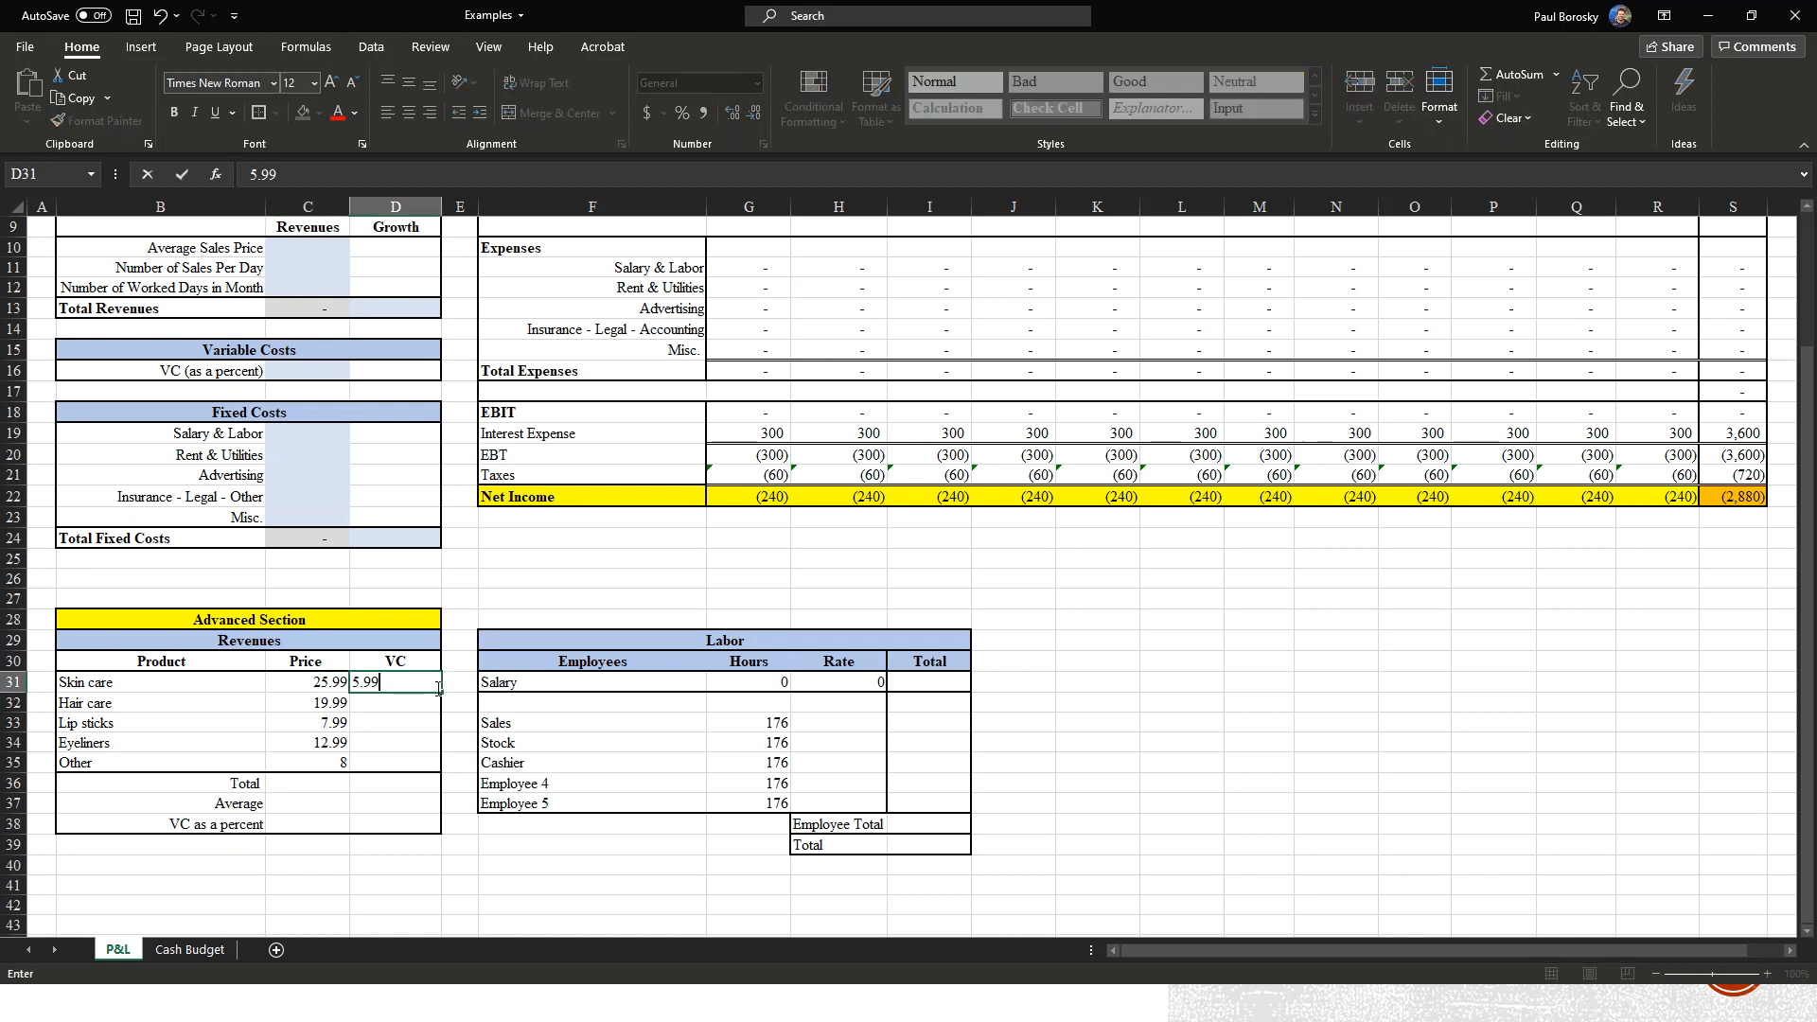
pyautogui.write('99')
pyautogui.press('BackSpace')
pyautogui.press('BackSpace')
pyautogui.press('BackSpace')
pyautogui.press('BackSpace')
pyautogui.write('8.99')
pyautogui.press('Return')
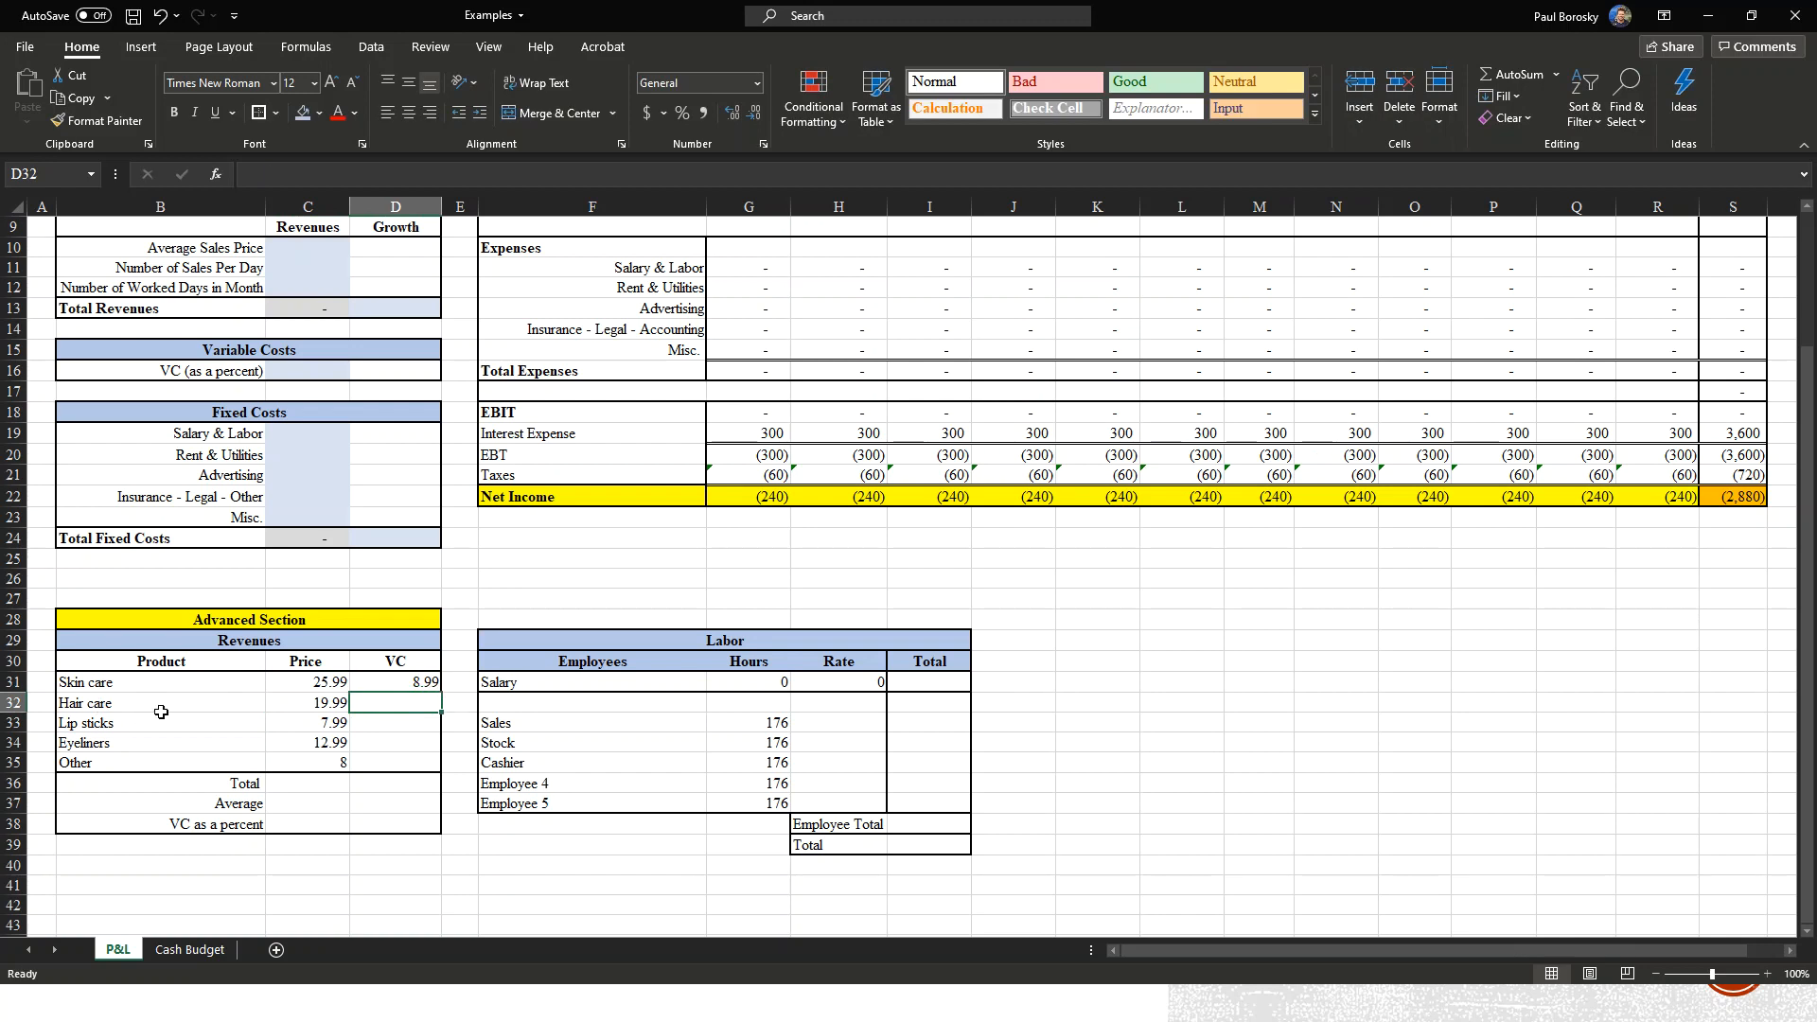
# Enter the remaining variable costs: Hair care 9.99, Lip sticks 2.99, Eyeliners 5.99 and Other 4.
pyautogui.write('9.99')
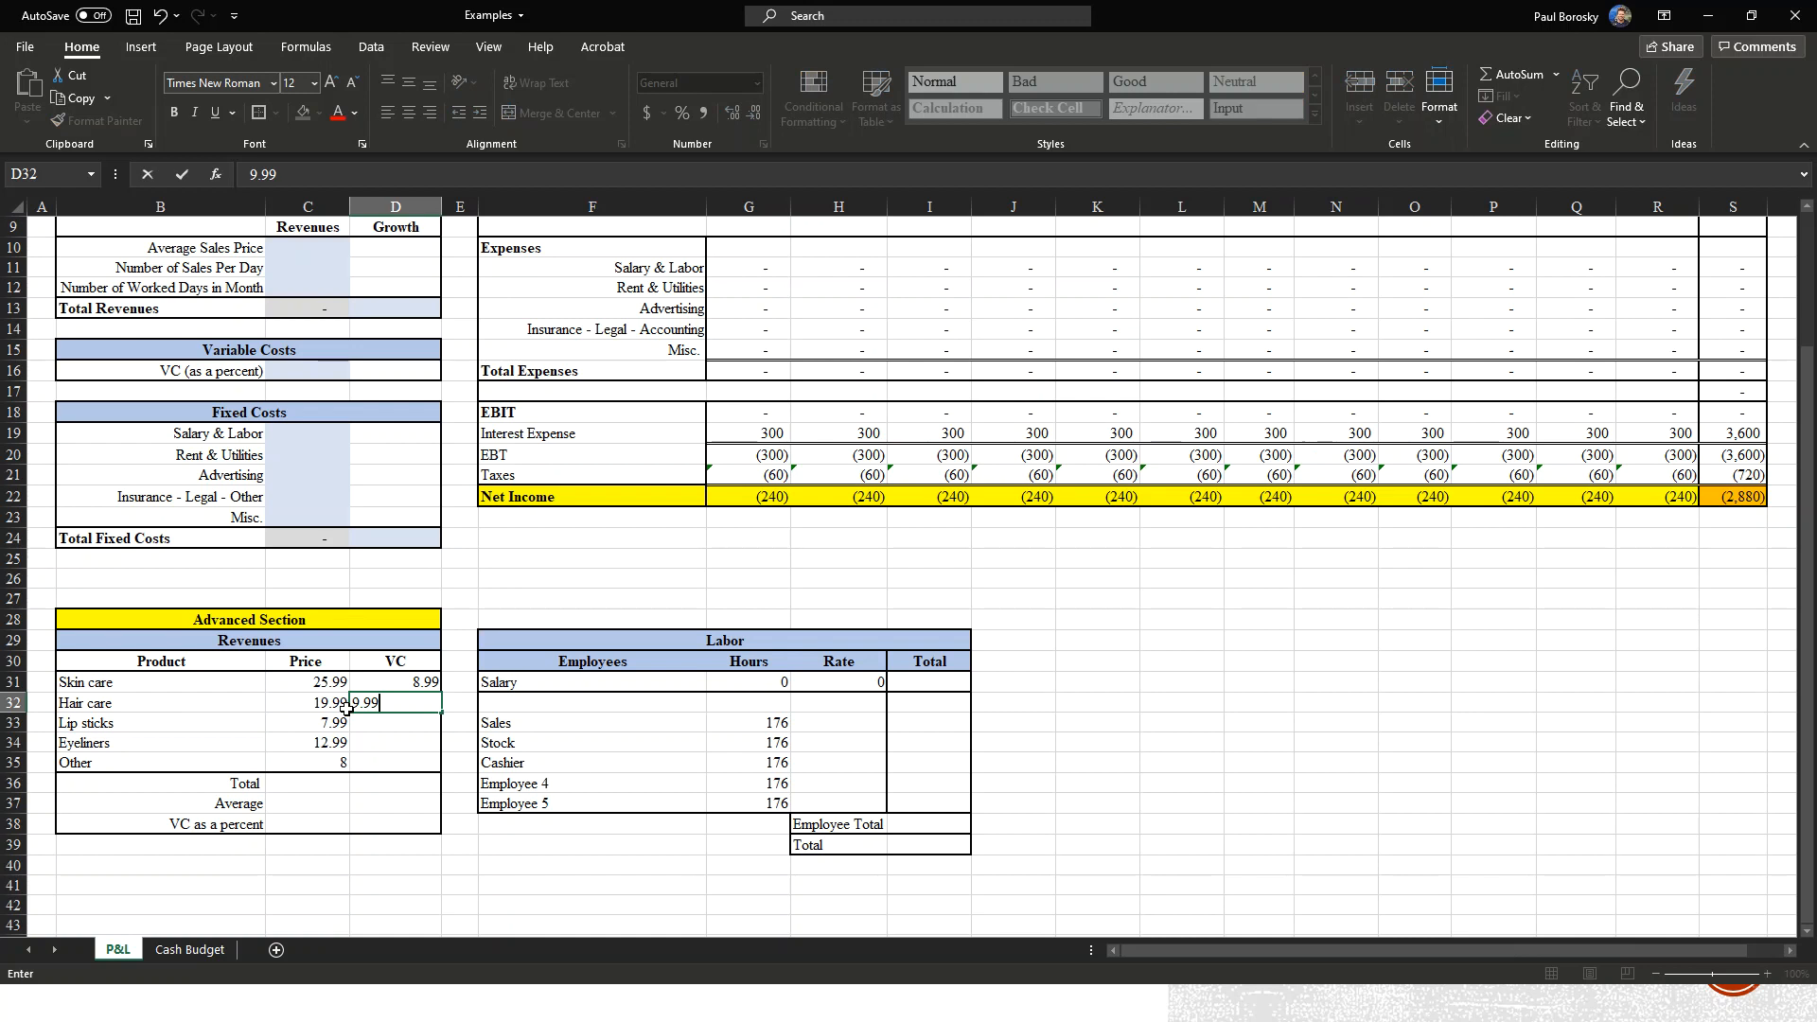
pyautogui.press('Return')
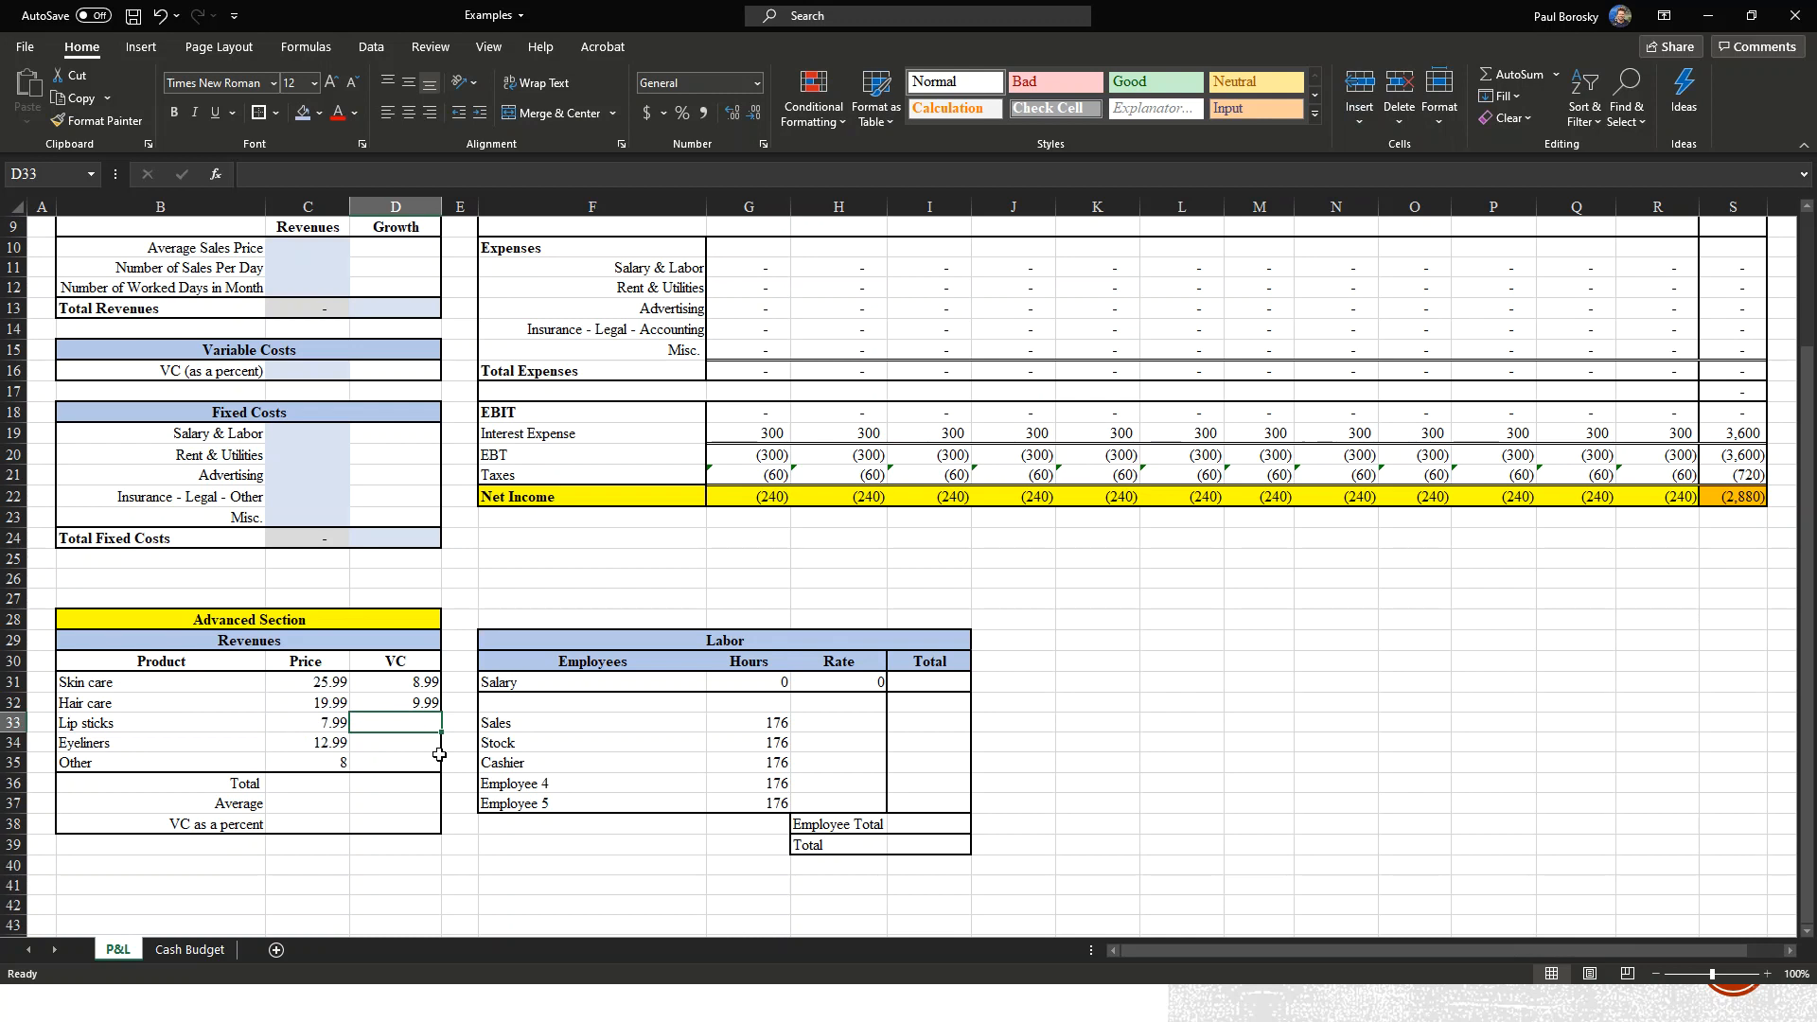
pyautogui.write('2.99')
pyautogui.press('Return')
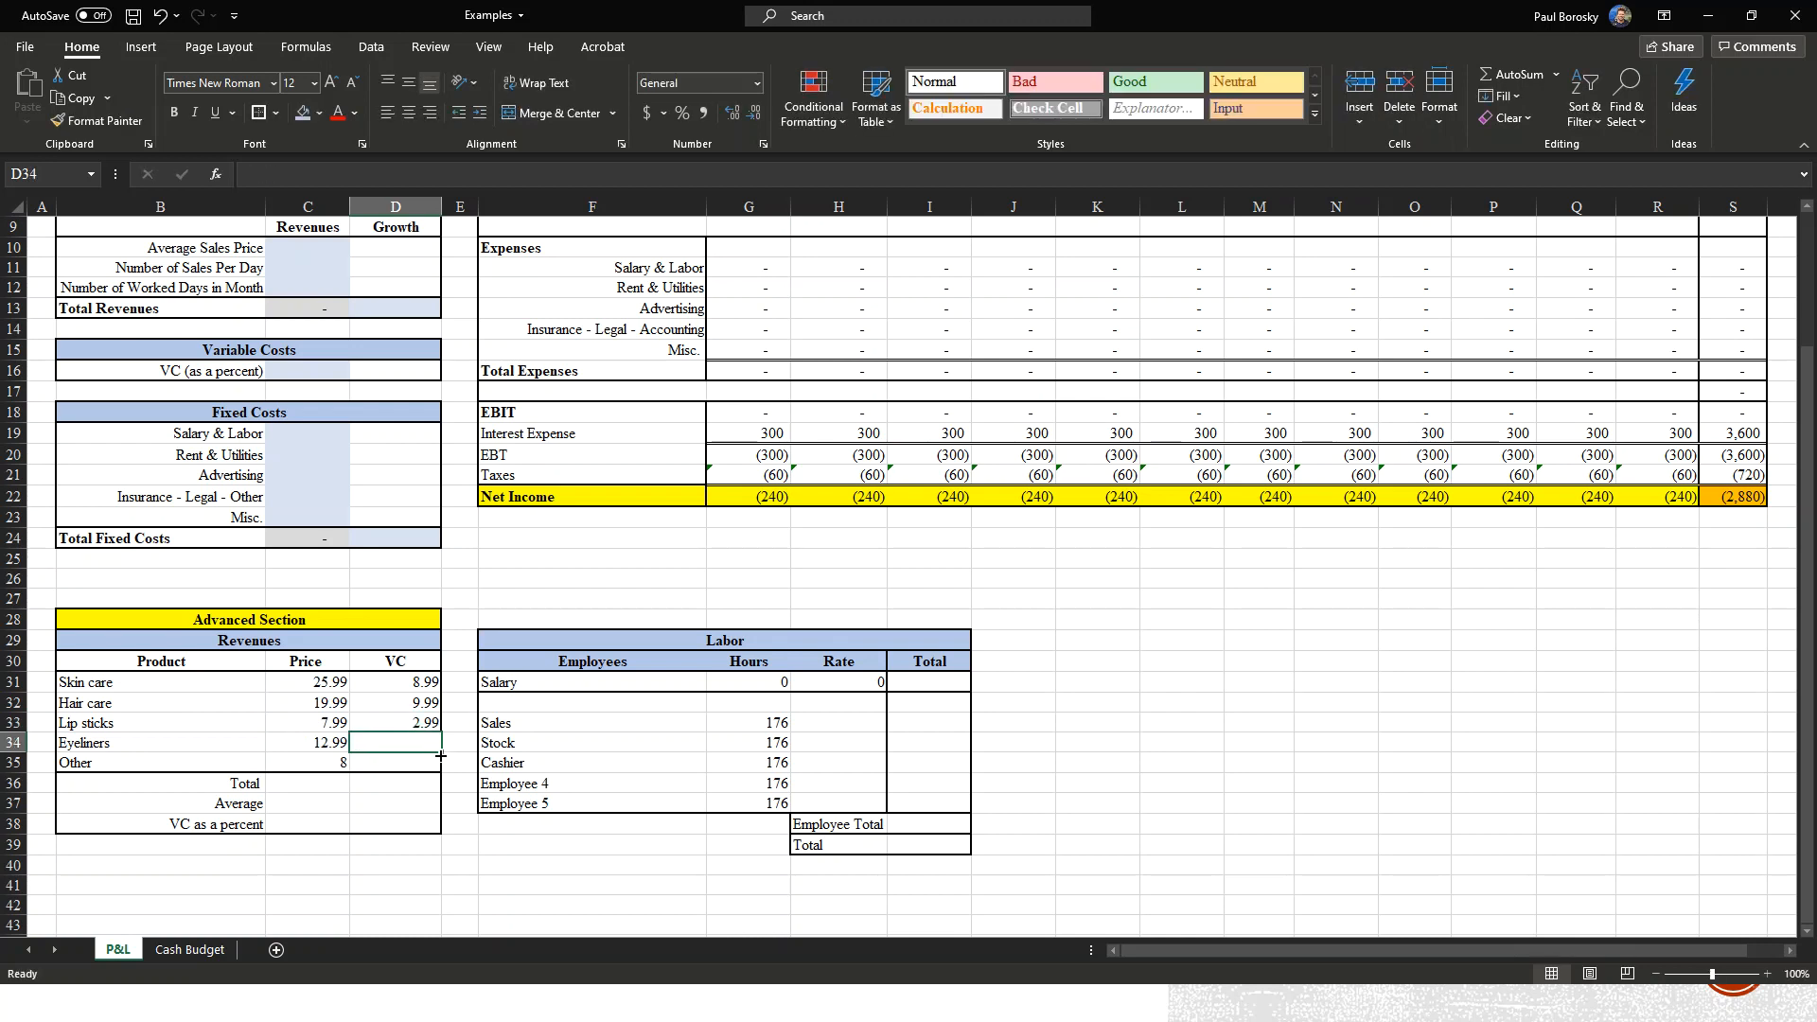
pyautogui.write('5.')
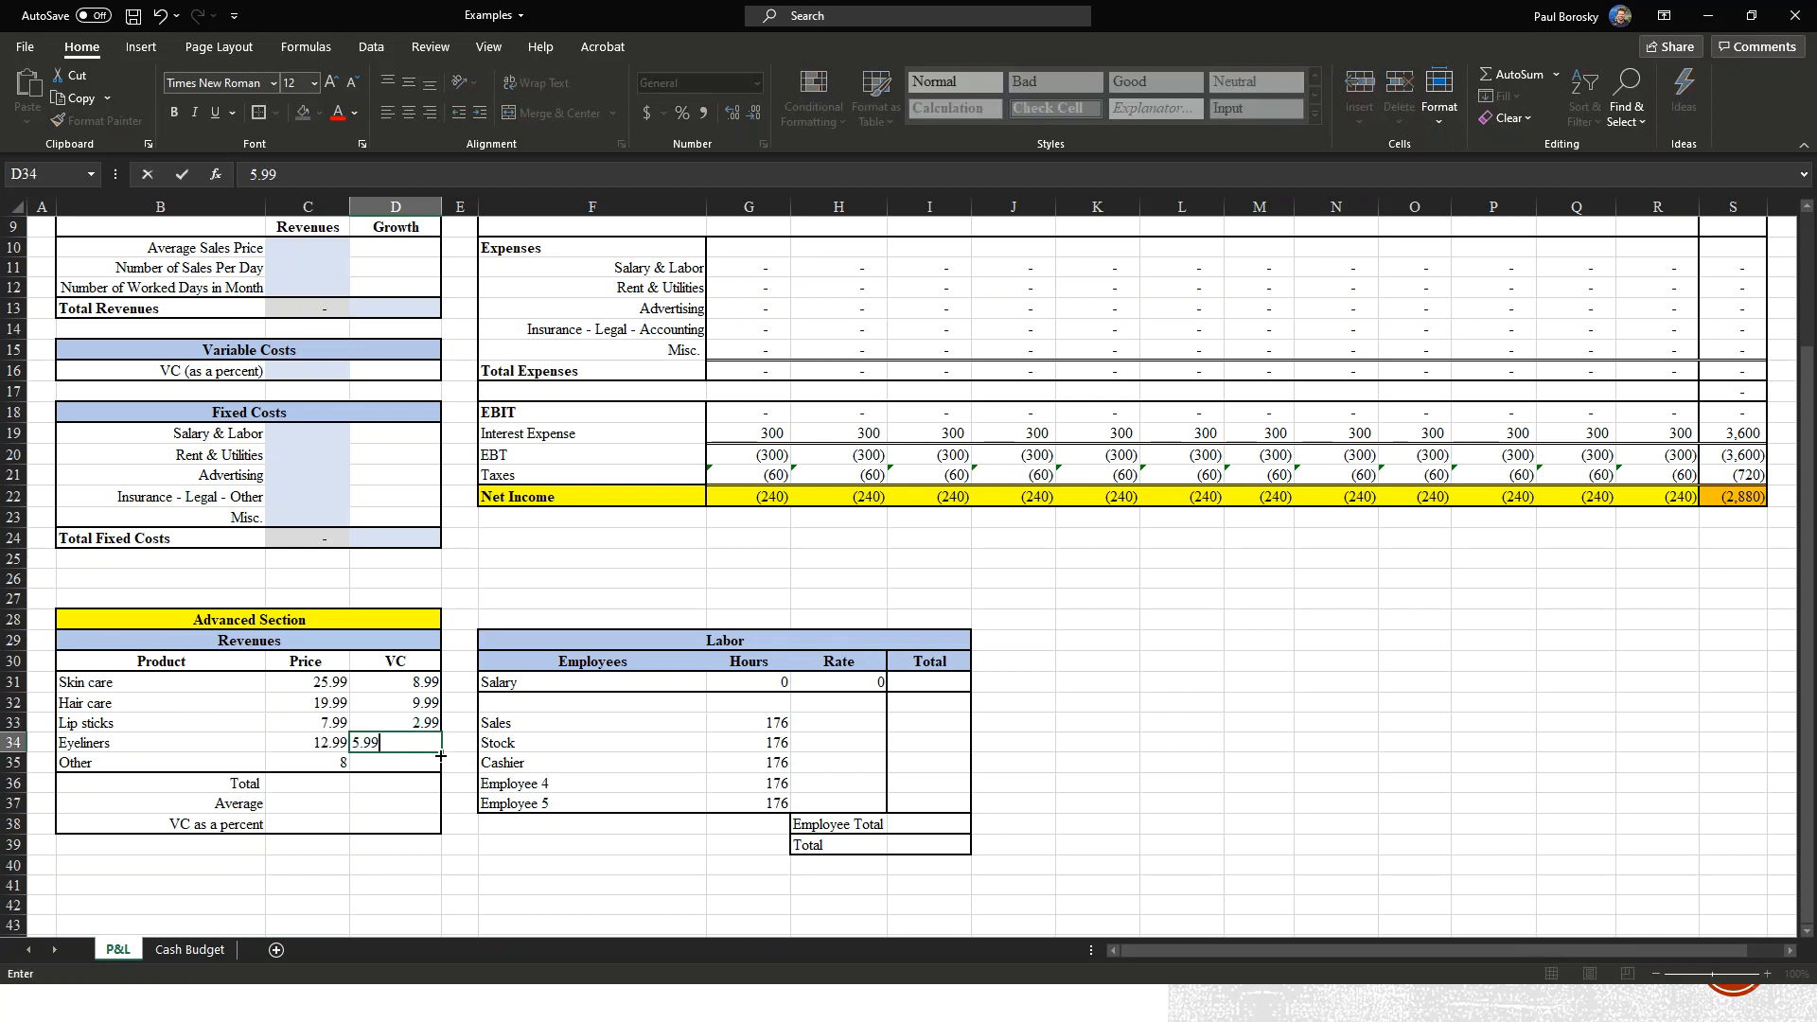
pyautogui.write('99')
pyautogui.press('Return')
pyautogui.press('Return')
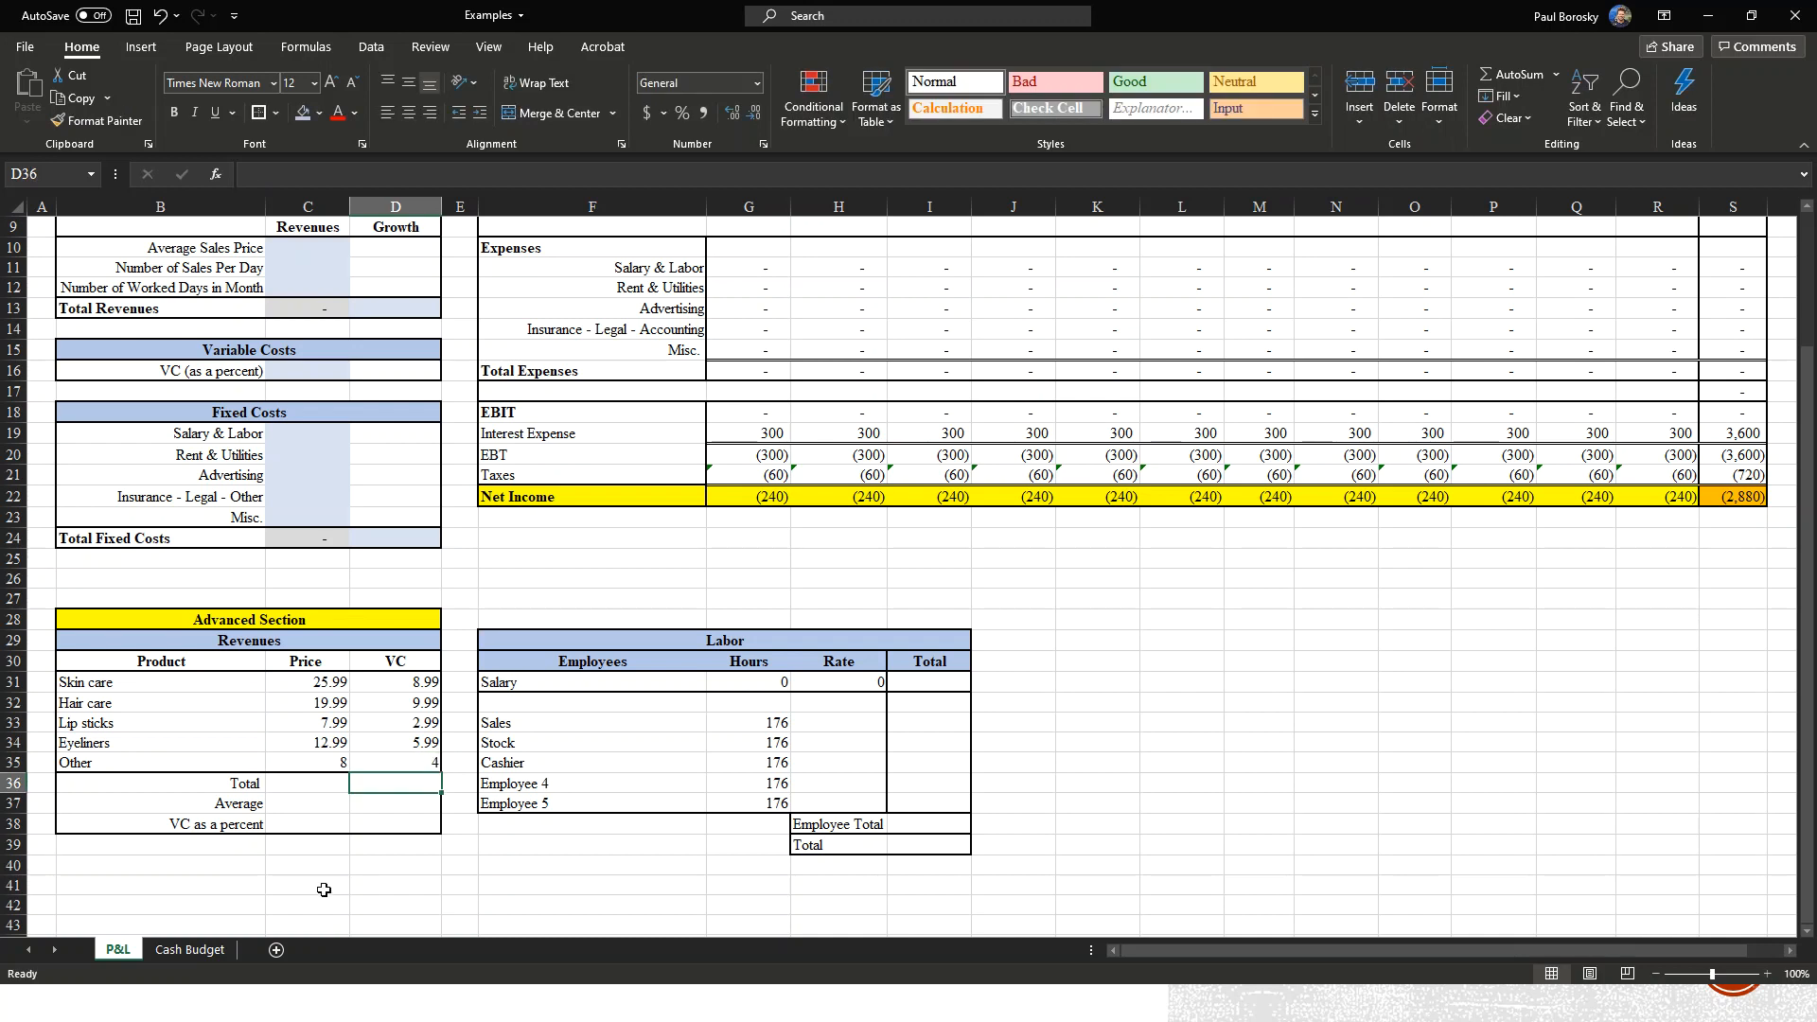
pyautogui.click(362, 877)
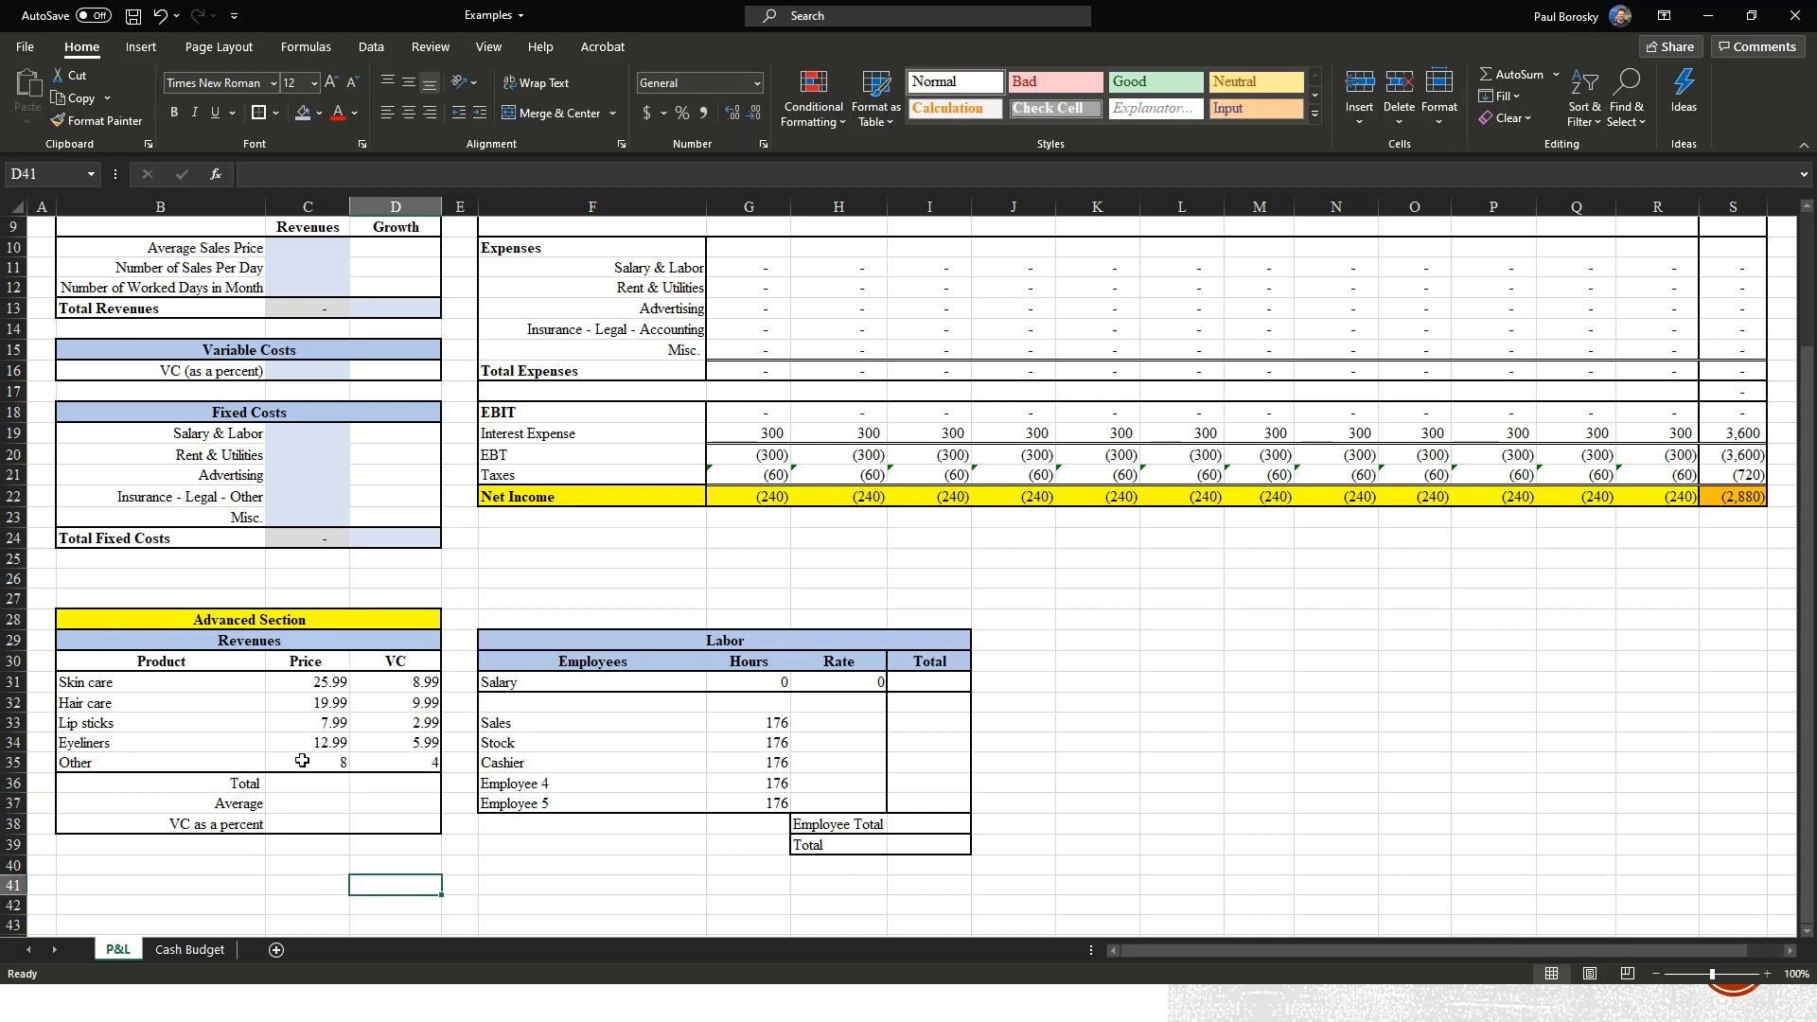
# Calculate the Price column's Total in C36 of the Advanced Section's Revenues table with =SUM(C31:C35).
pyautogui.click(330, 787)
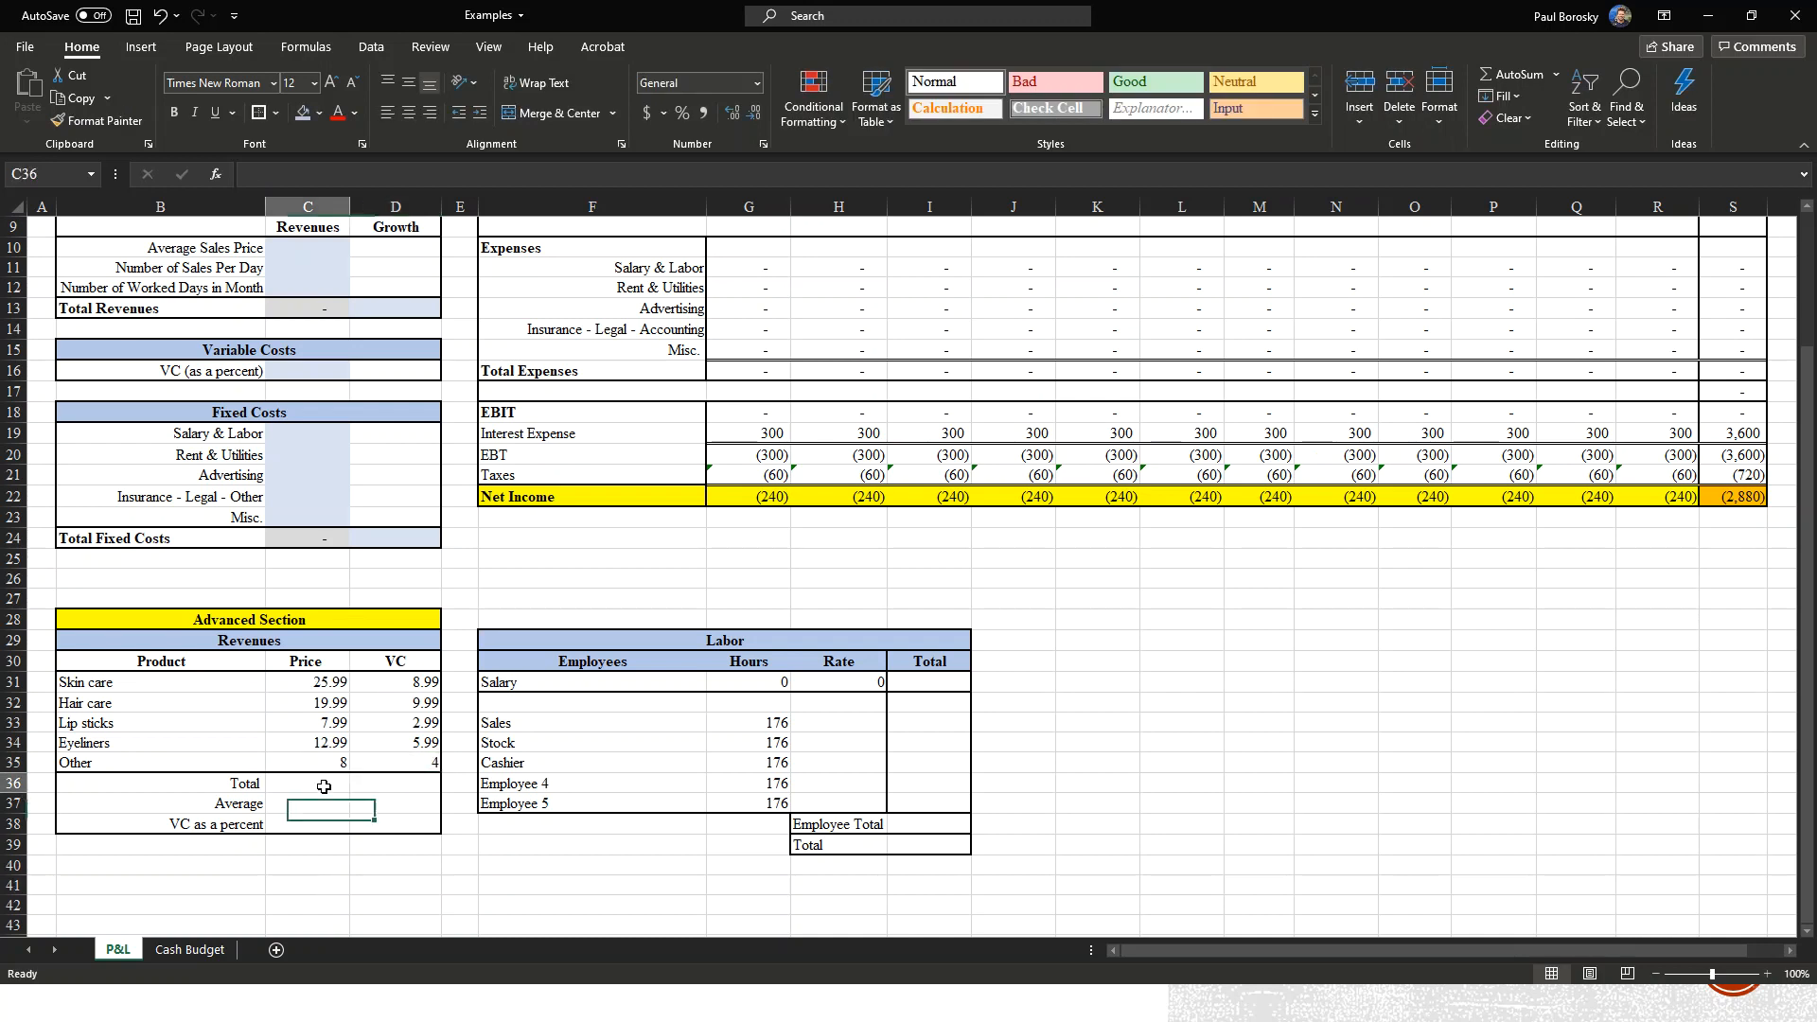
pyautogui.write('=')
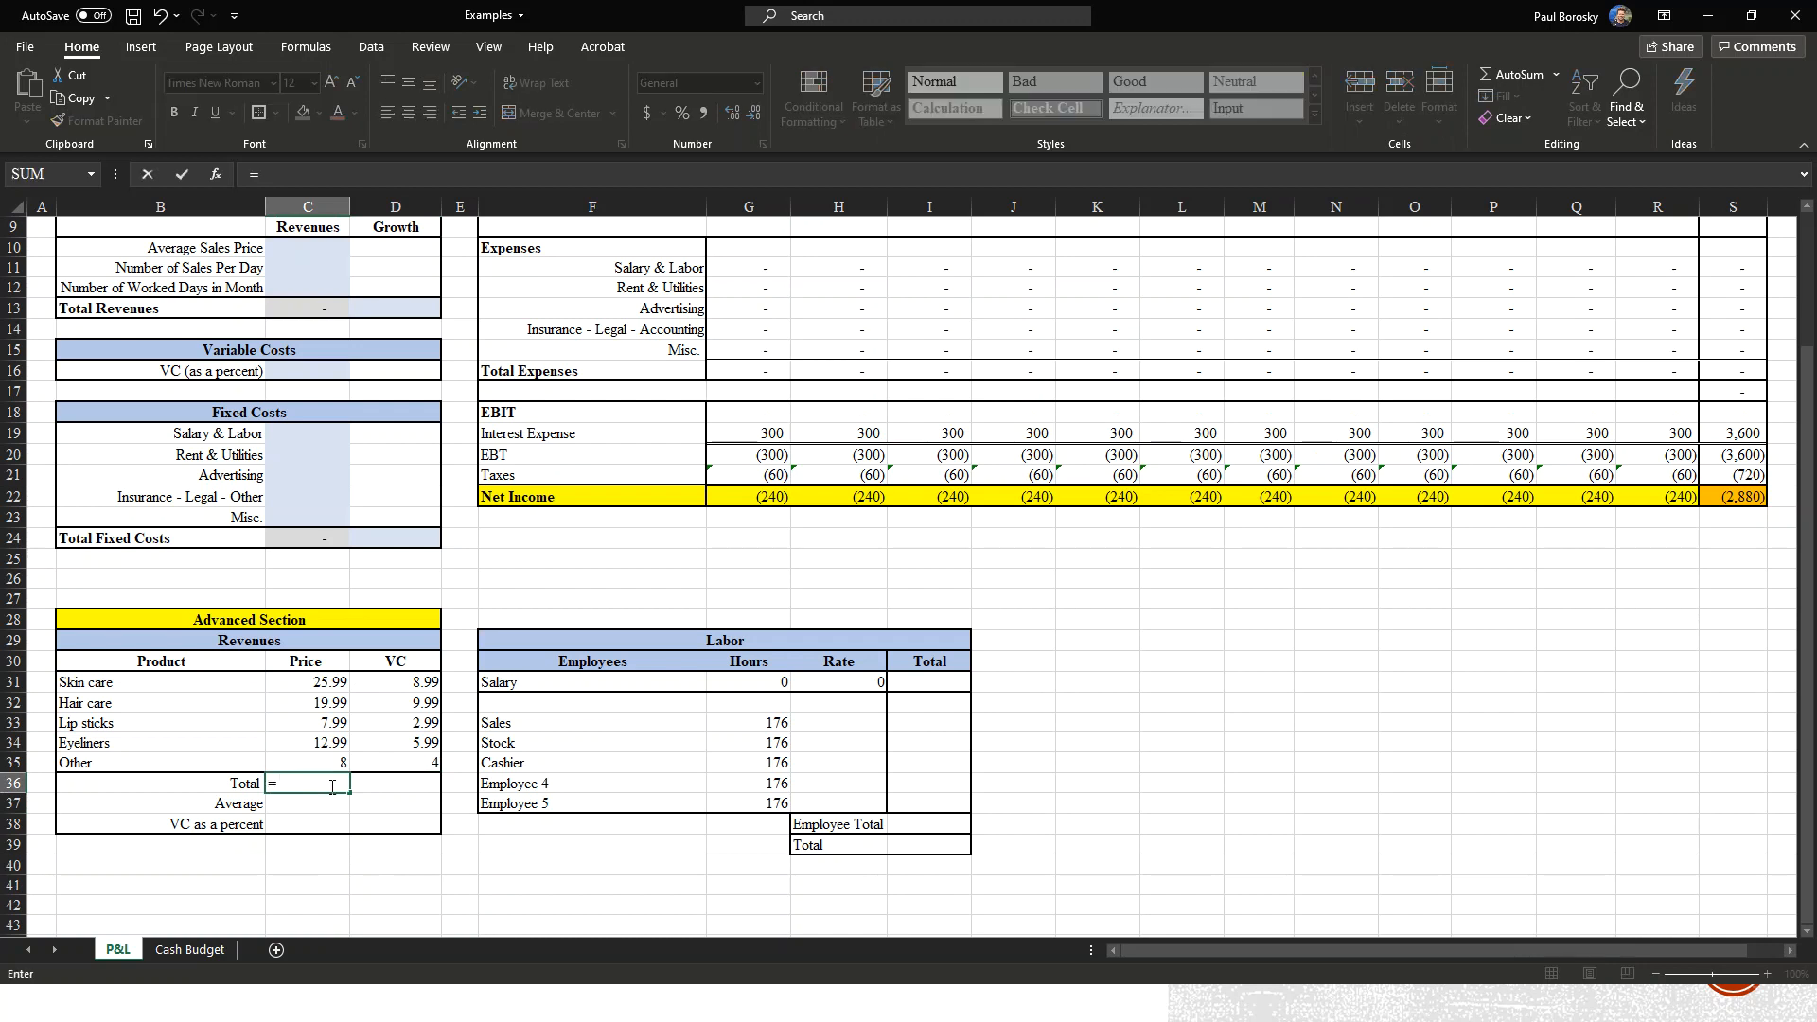
pyautogui.write('sum')
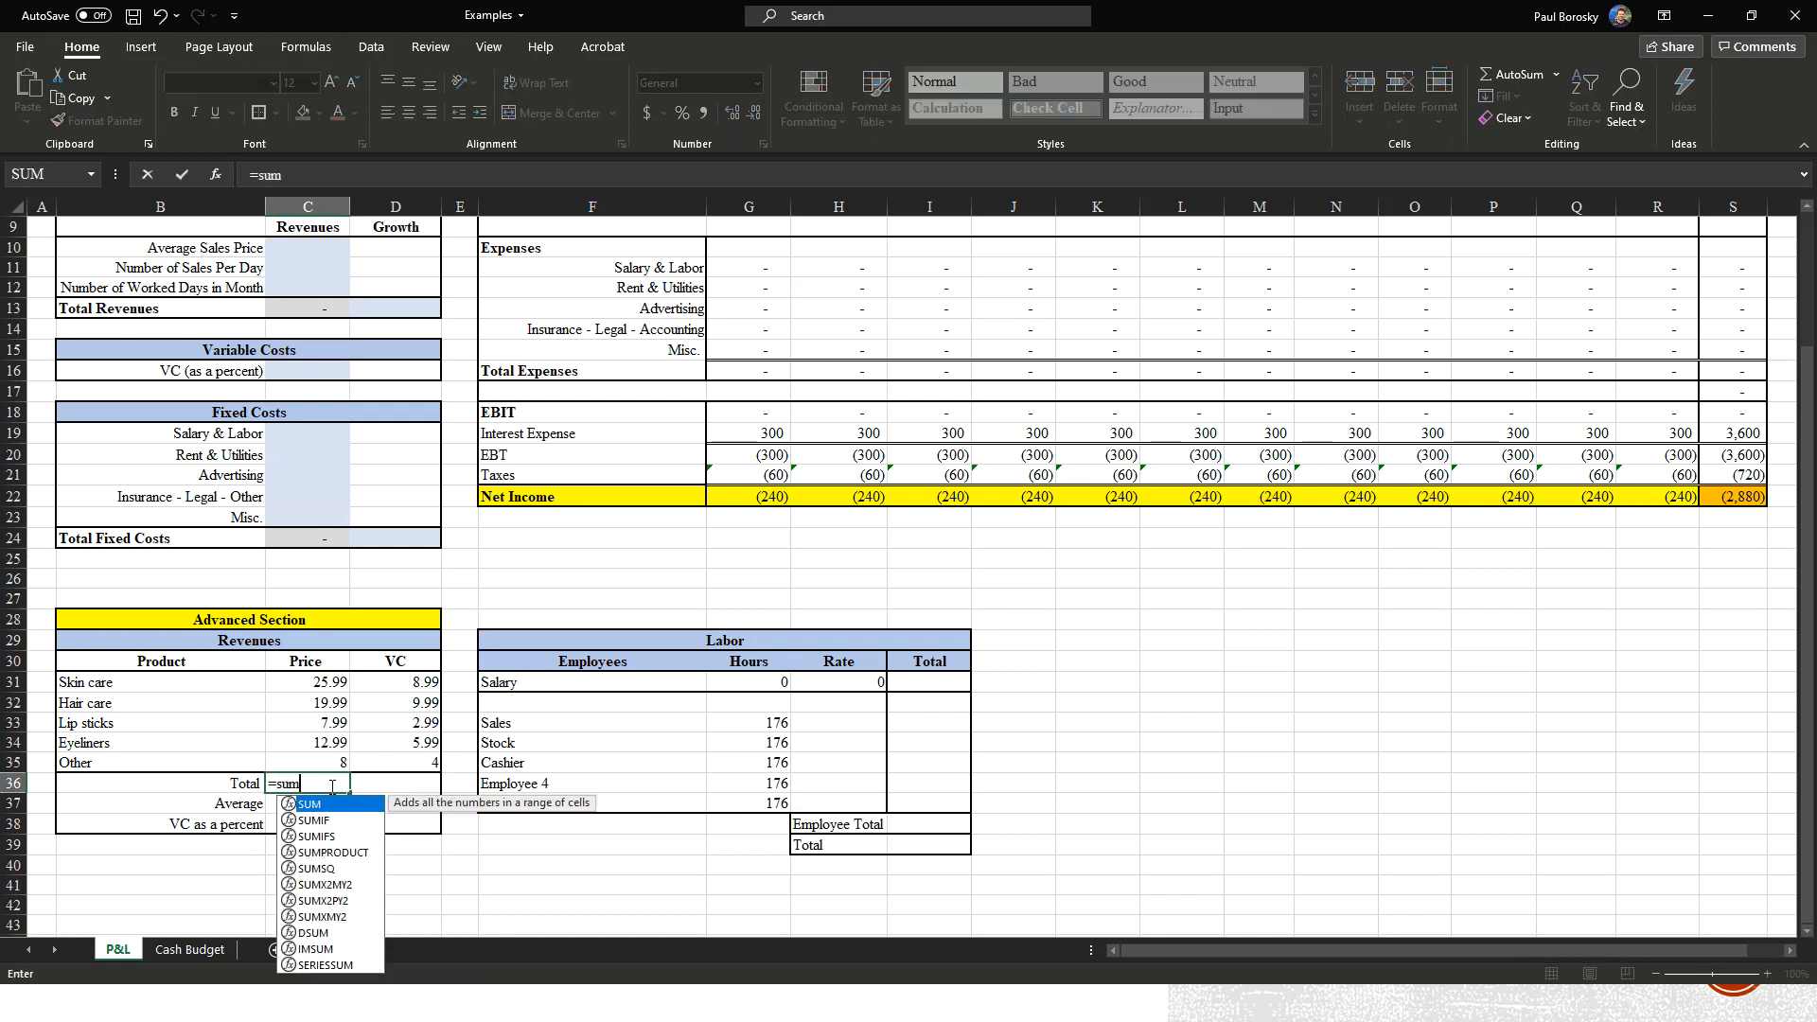
pyautogui.write('(')
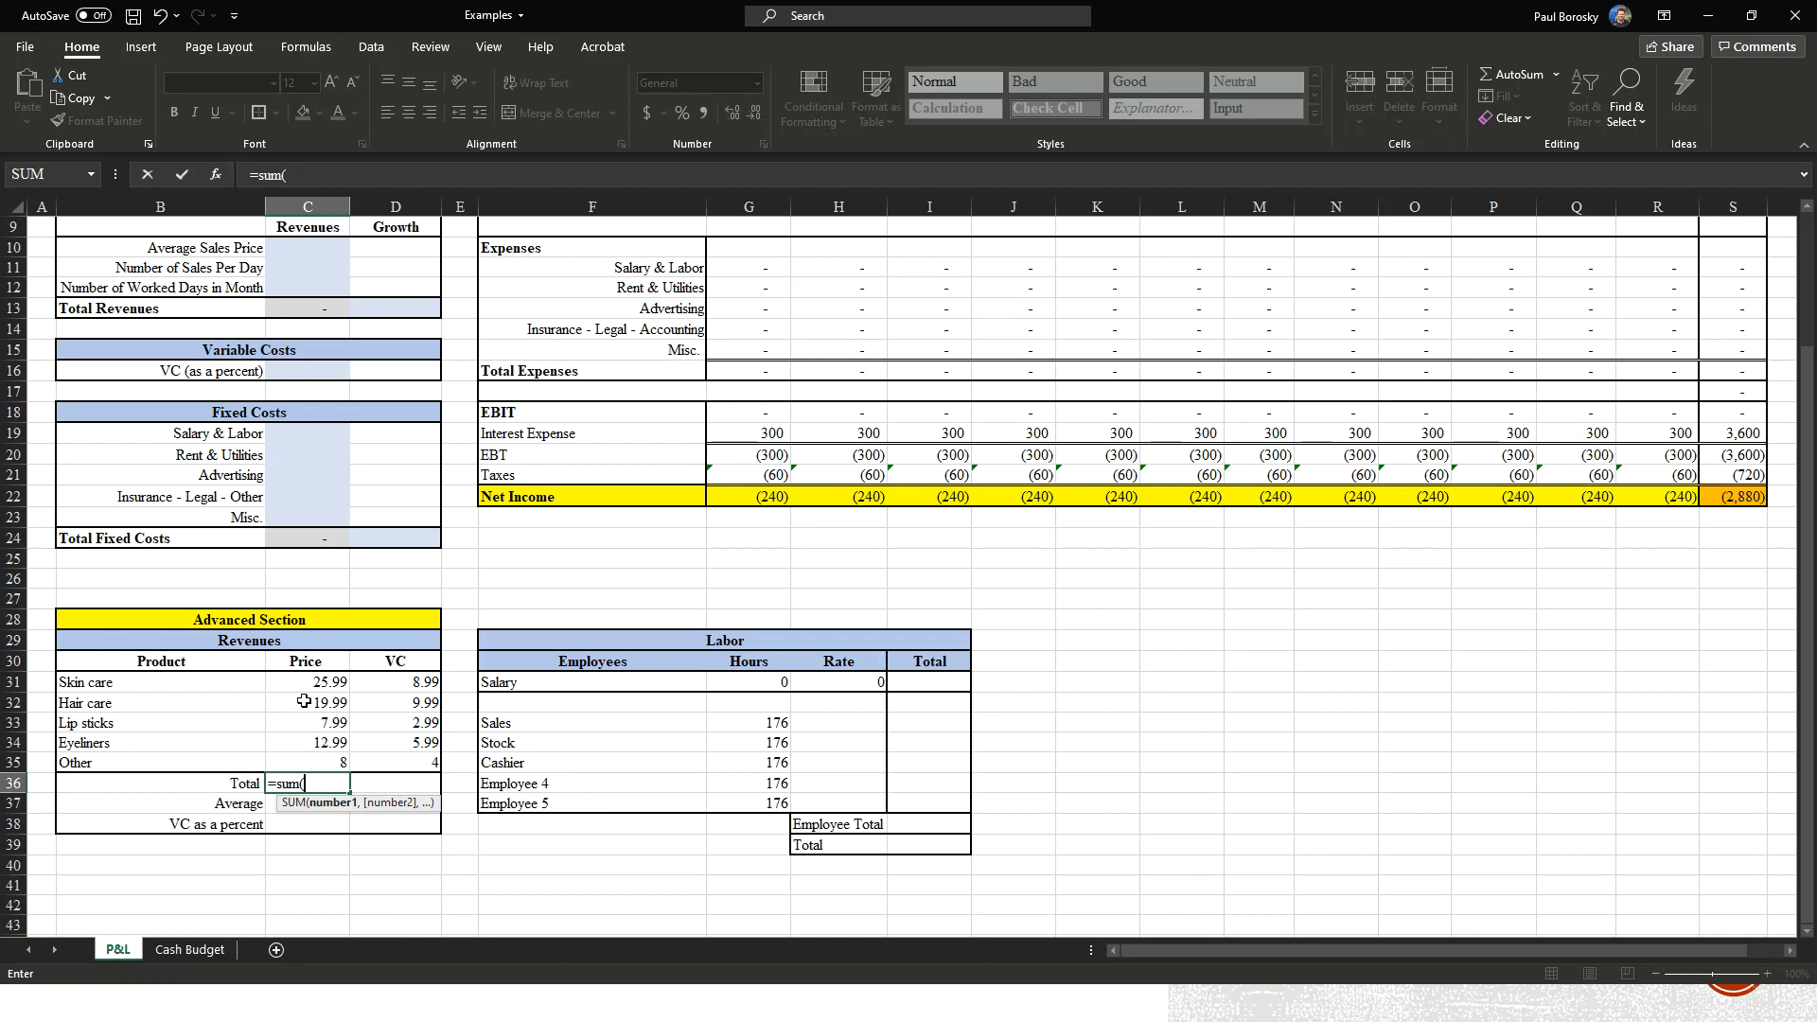
pyautogui.moveTo(307, 683); pyautogui.dragTo(293, 766)
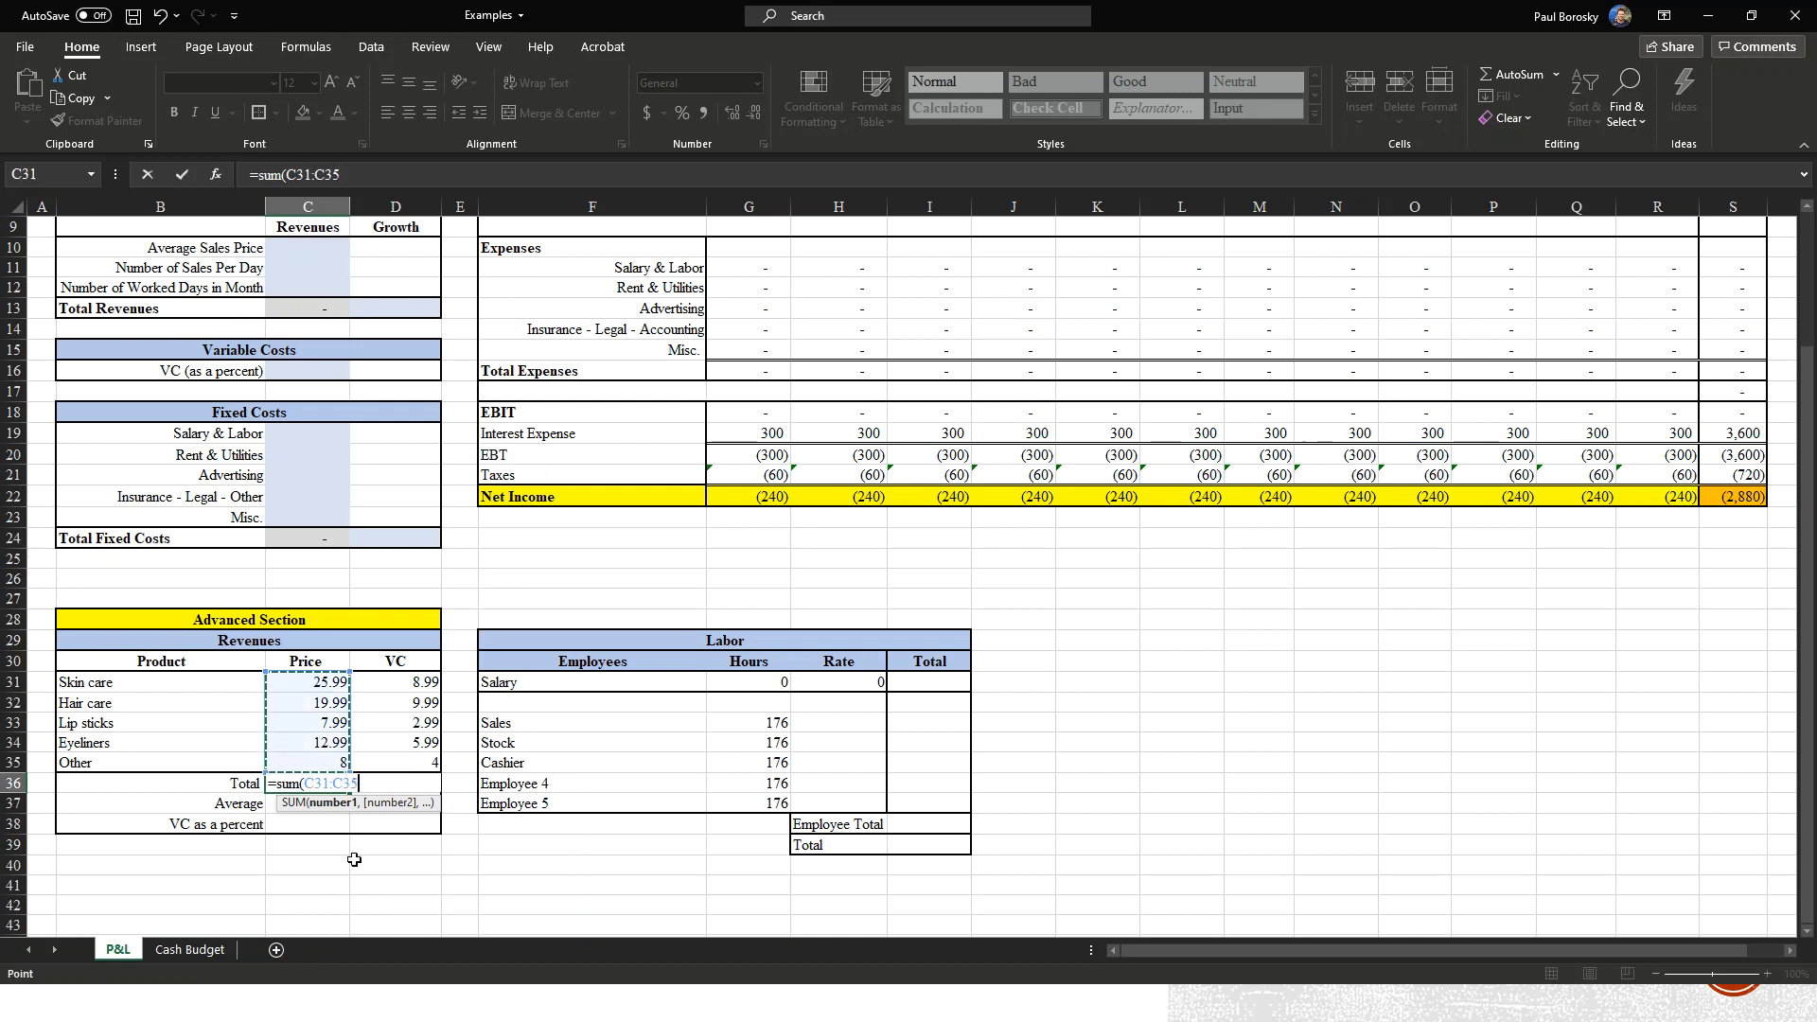
pyautogui.write(')')
pyautogui.press('Return')
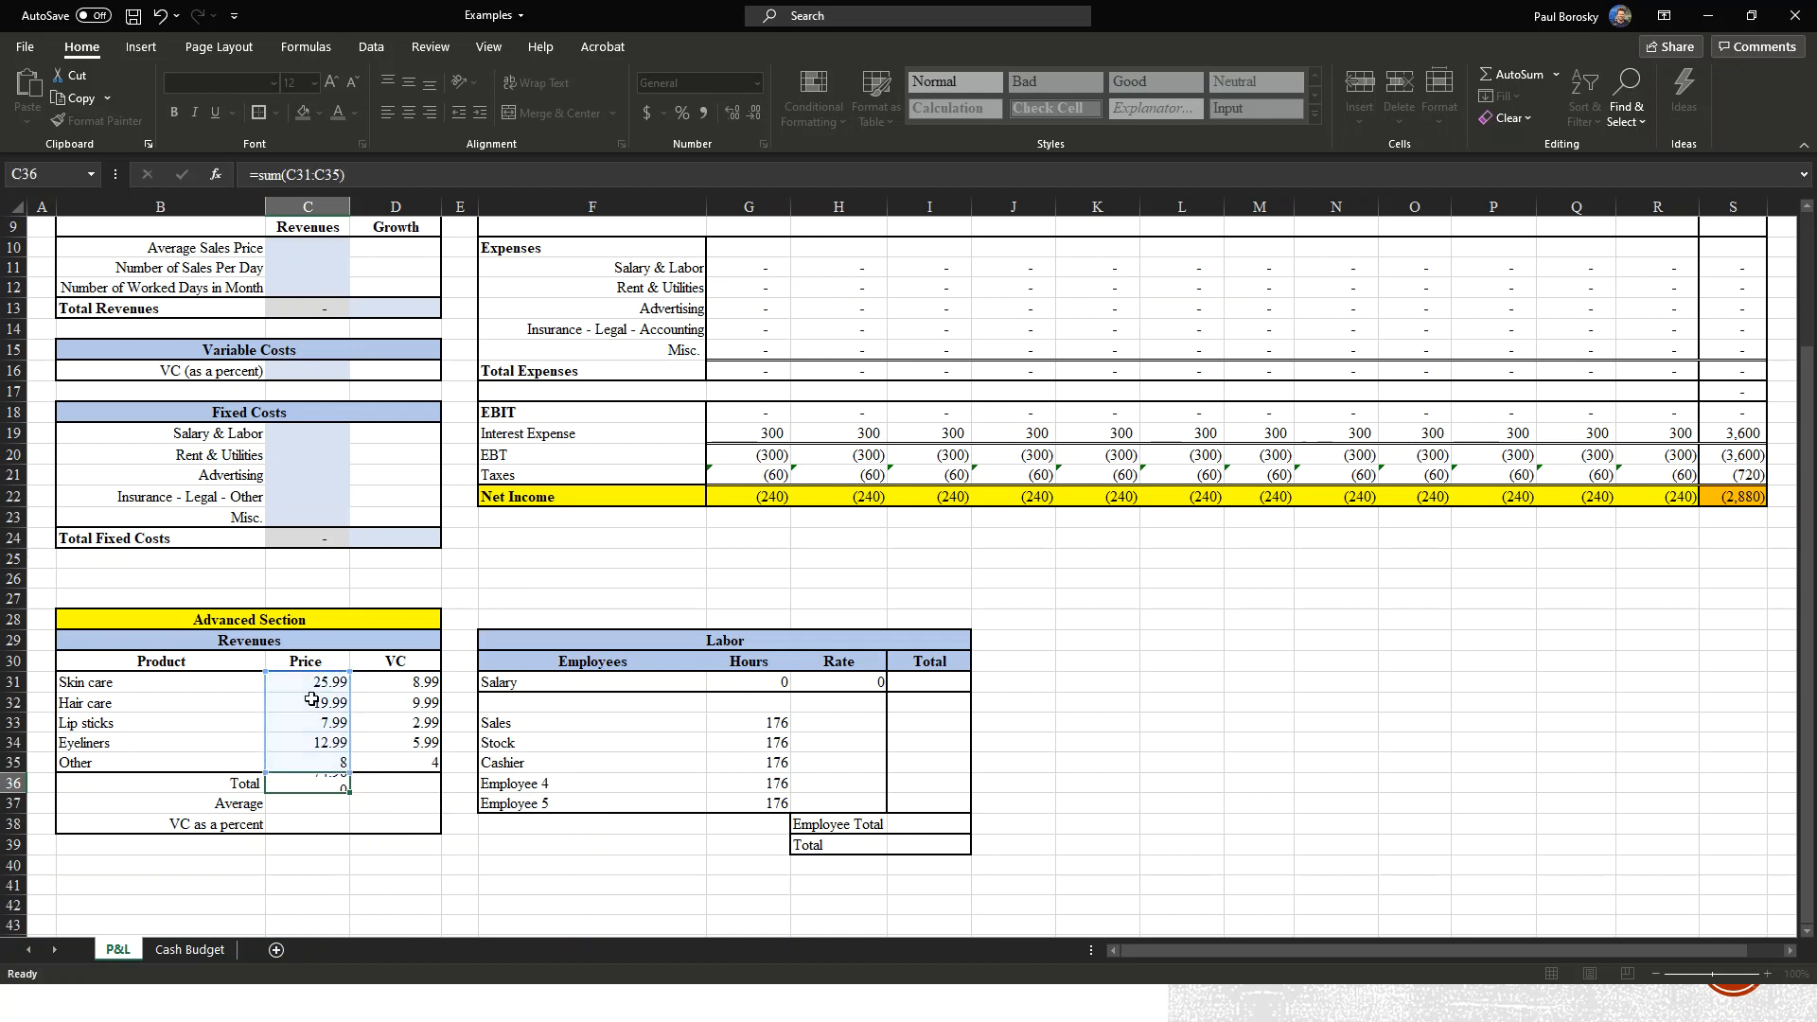
# Copy the Price Total formula across to the VC column's Total in D36.
pyautogui.click(311, 783)
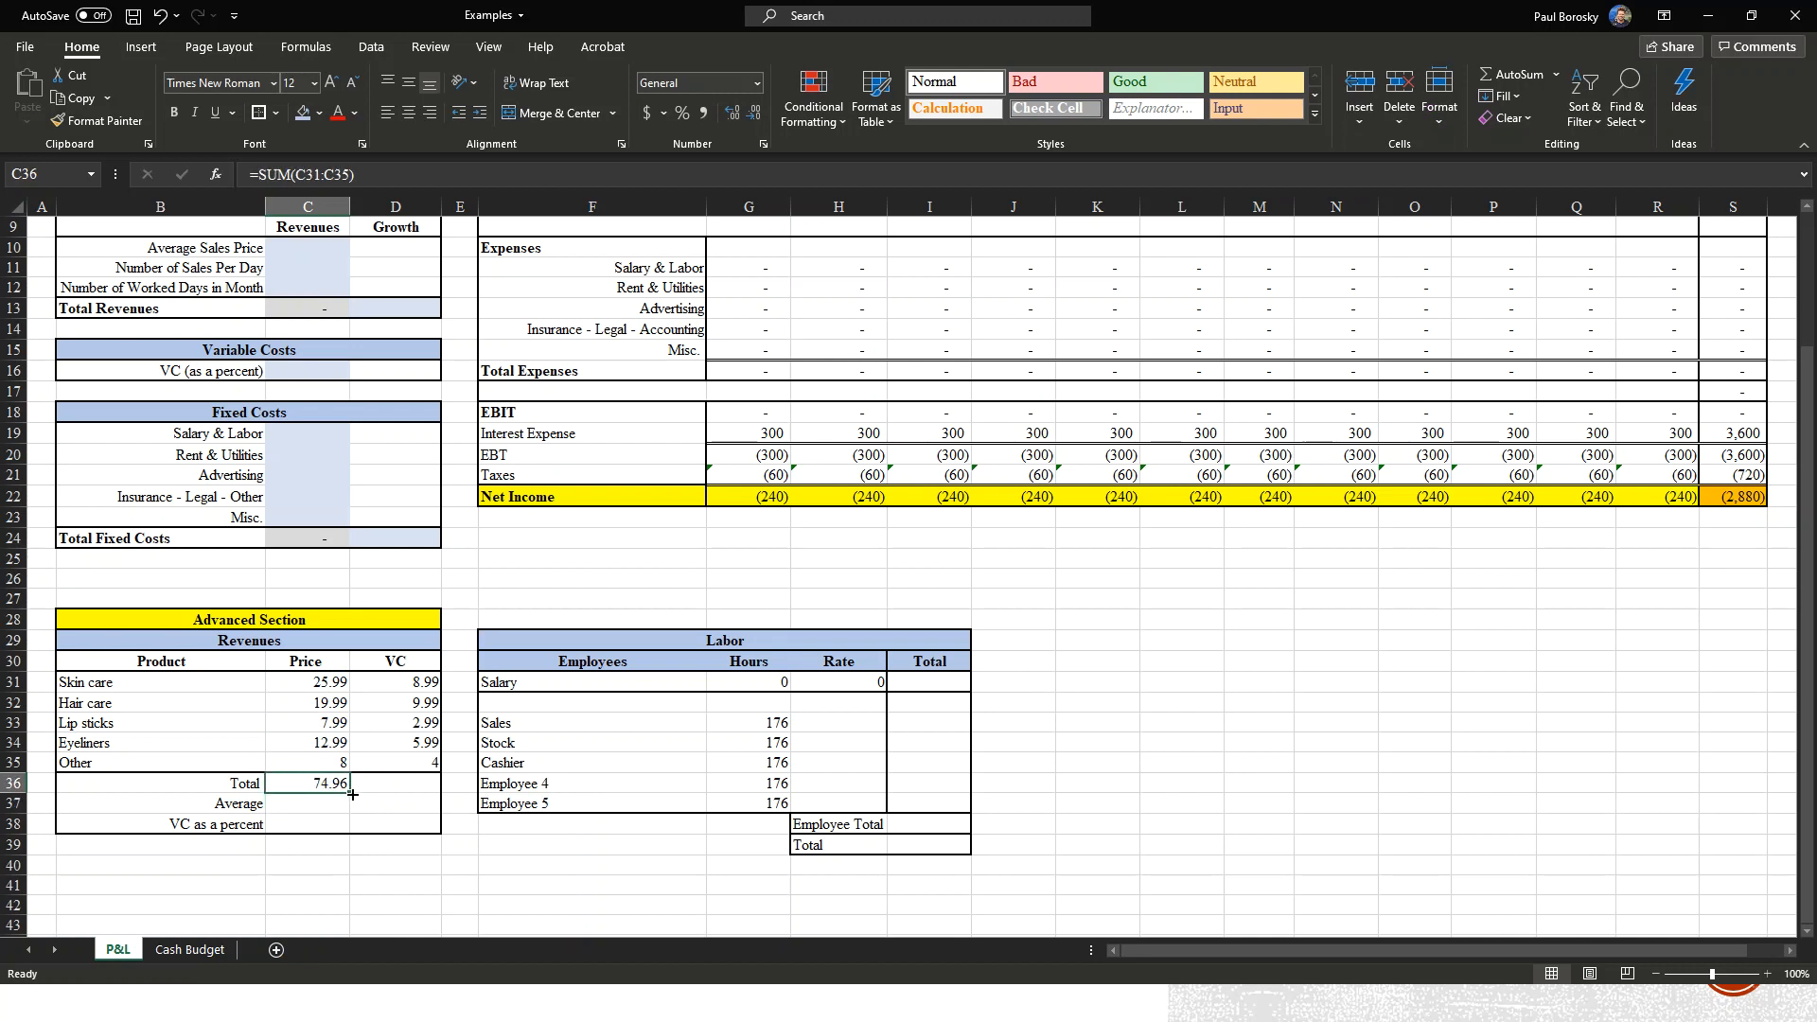
pyautogui.moveTo(350, 791); pyautogui.dragTo(415, 791)
pyautogui.click(384, 809)
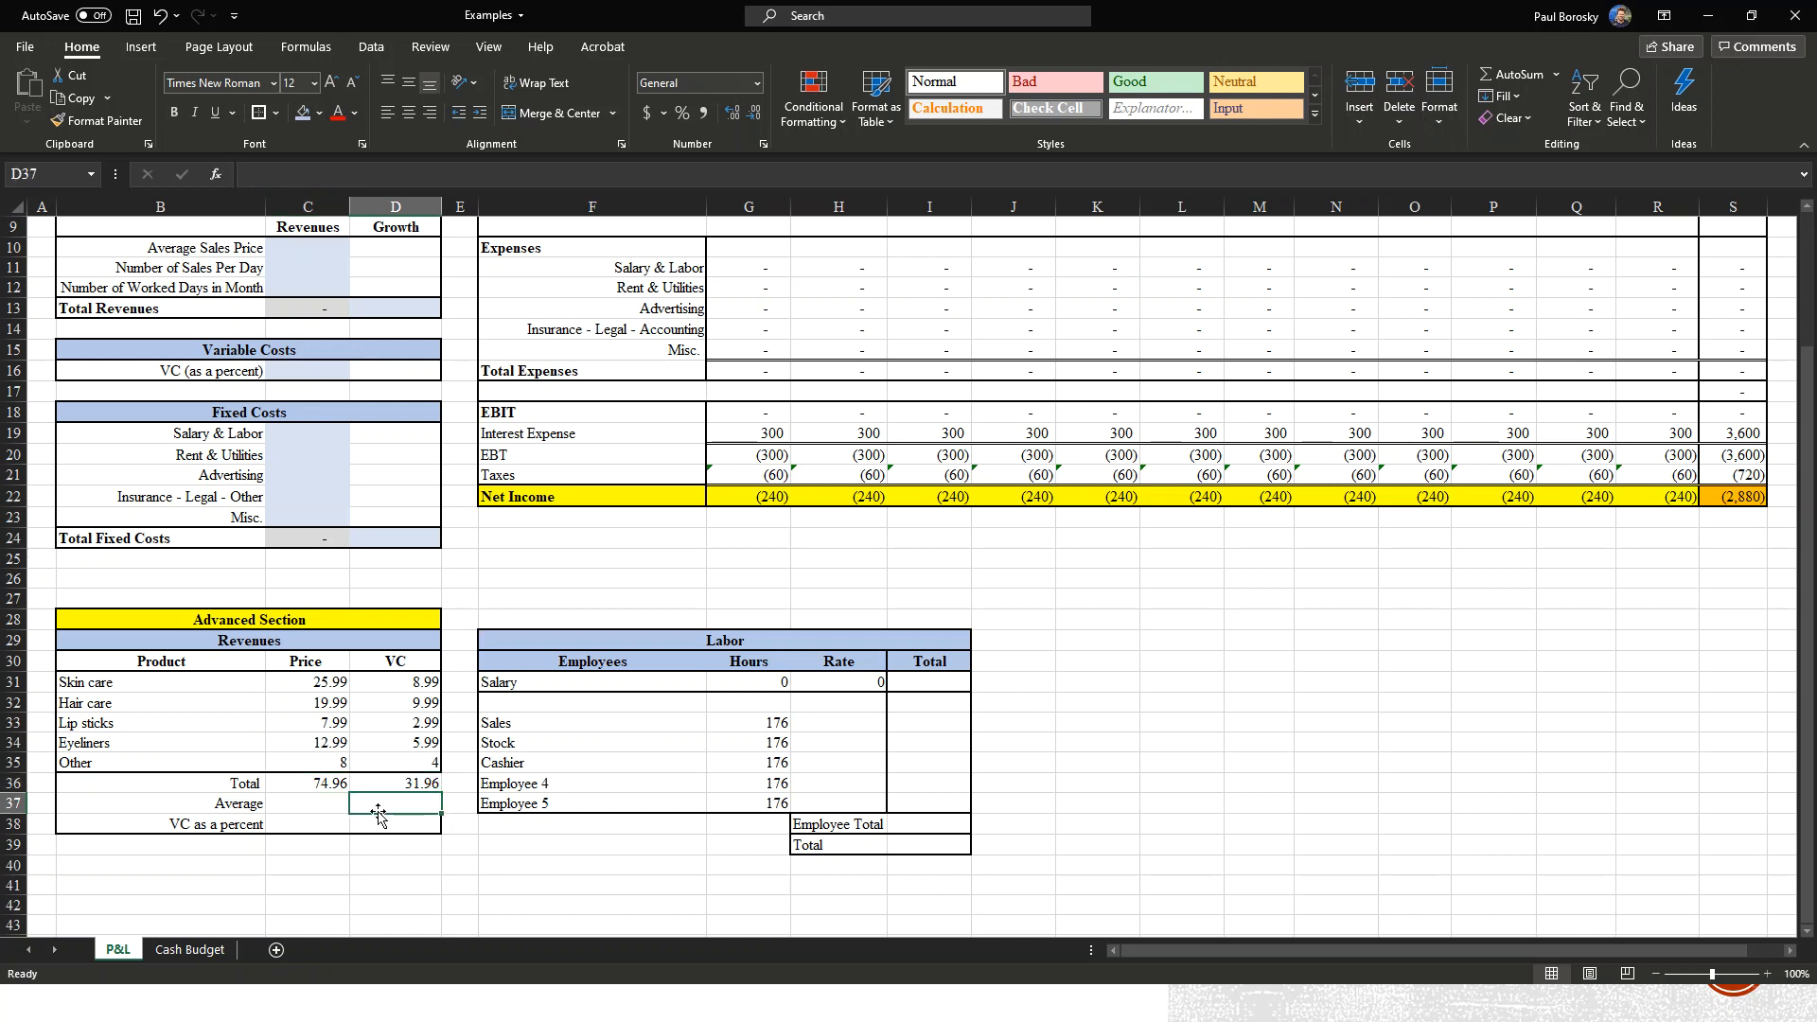
# Calculate the average price in C37 as =C36/5 and show it with two decimals.
pyautogui.click(305, 780)
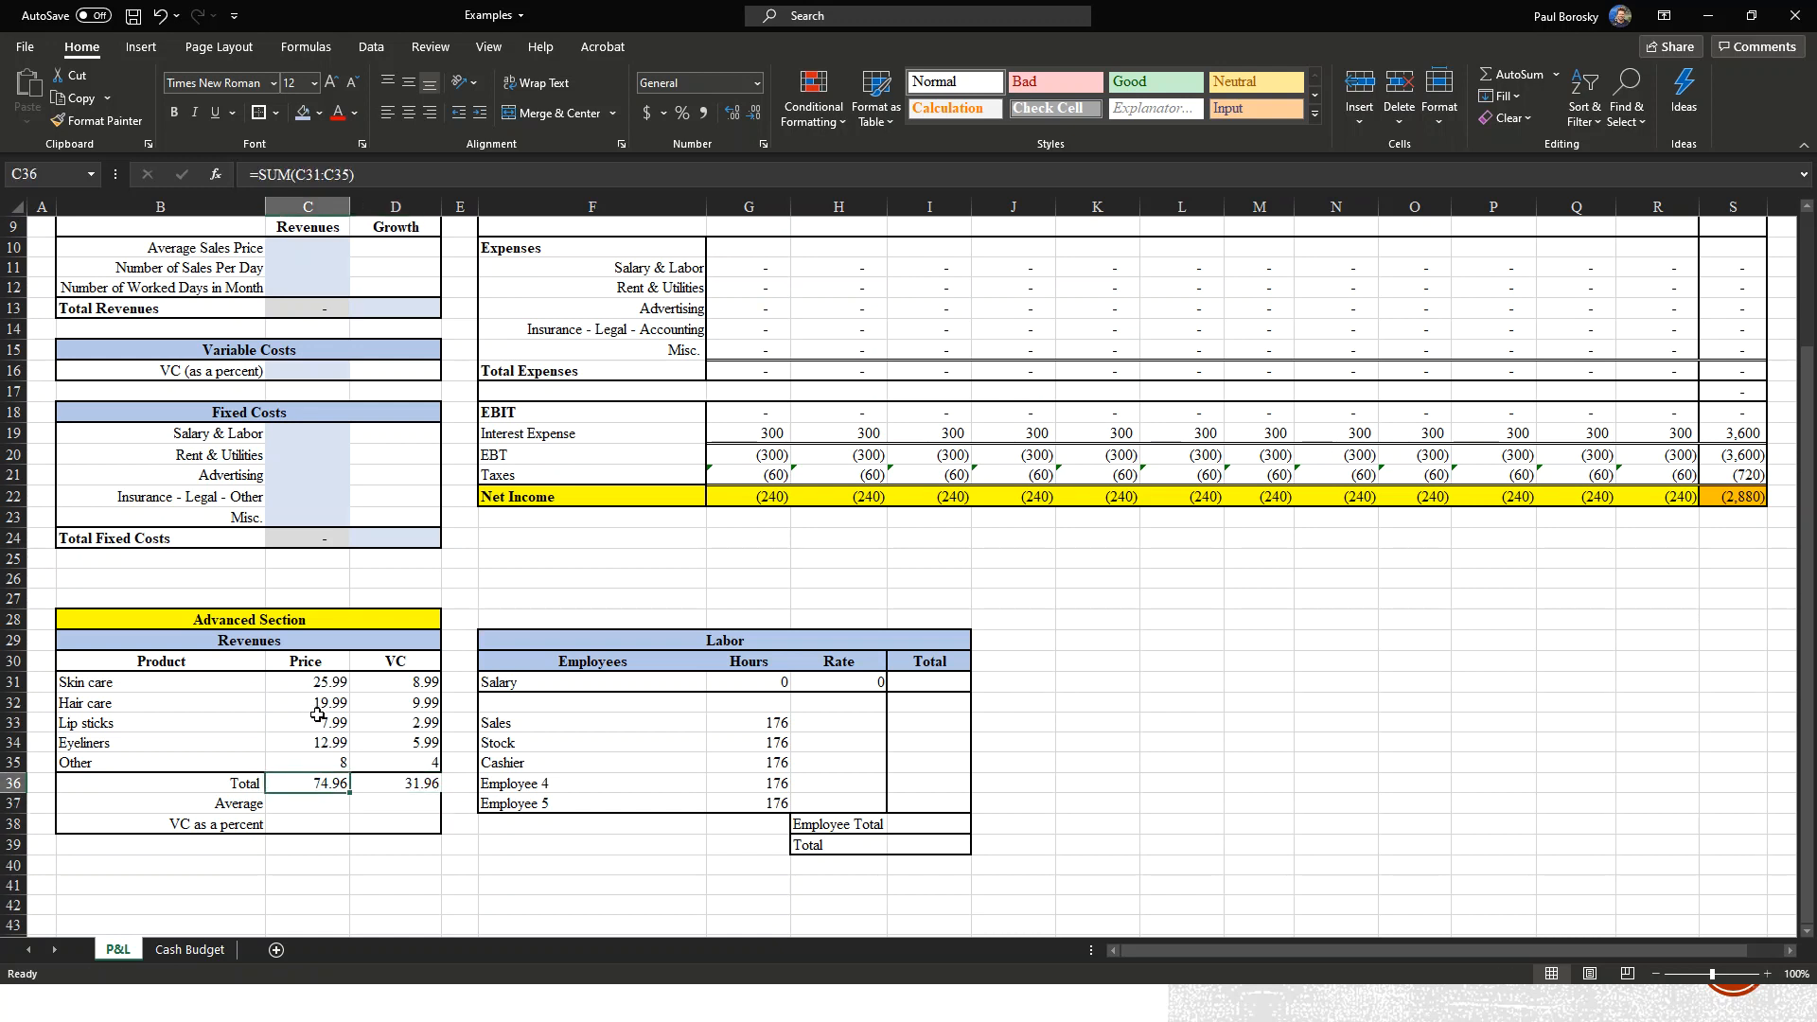
pyautogui.click(322, 802)
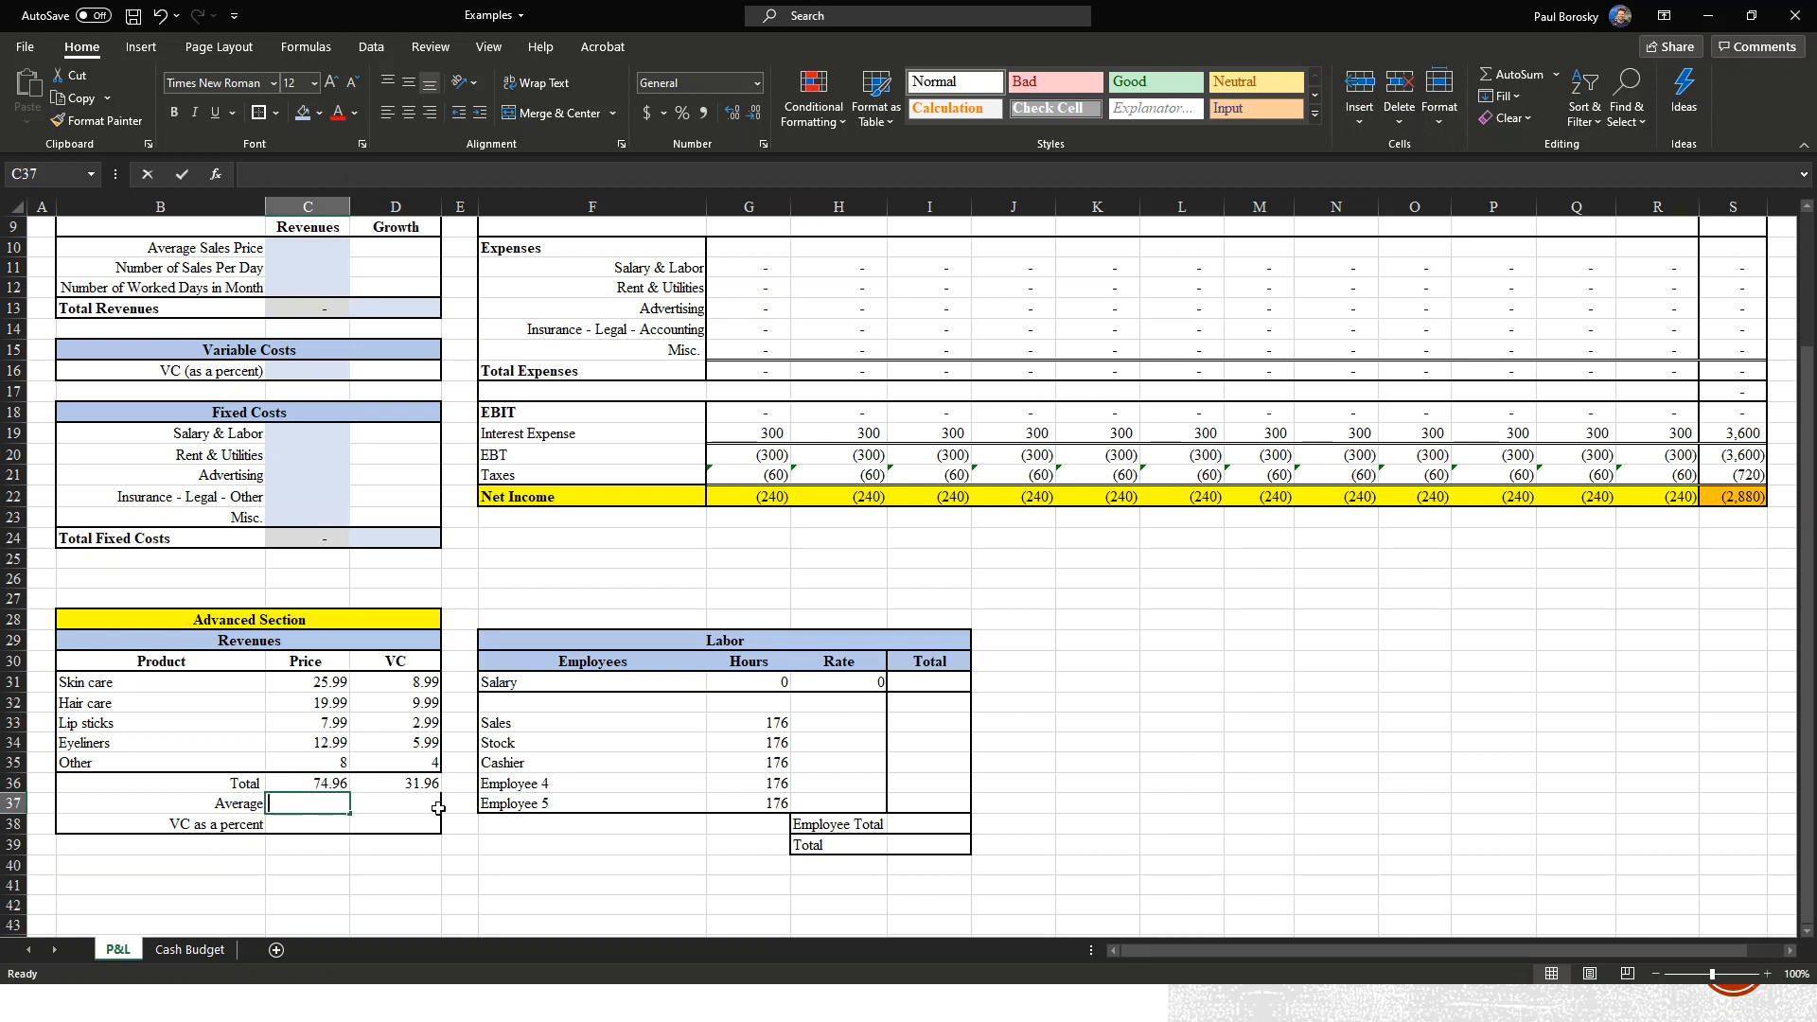
pyautogui.write('=')
pyautogui.click(318, 784)
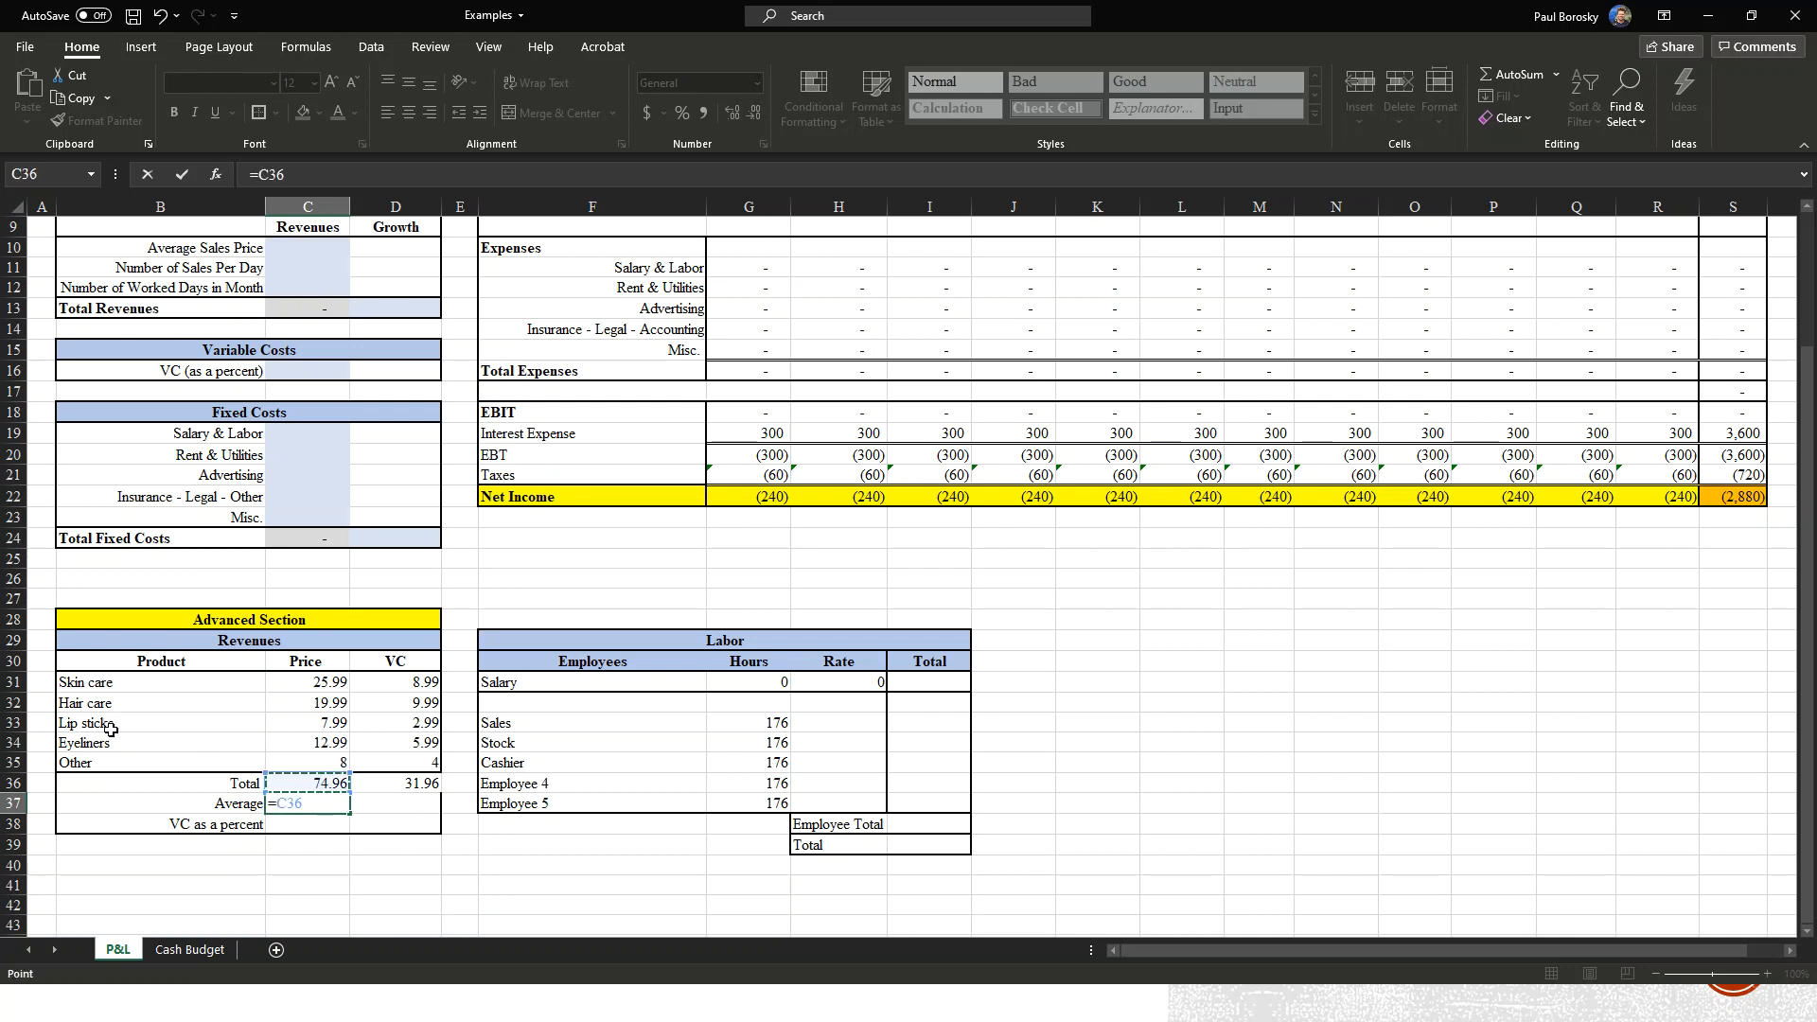
pyautogui.write('/5')
pyautogui.press('Return')
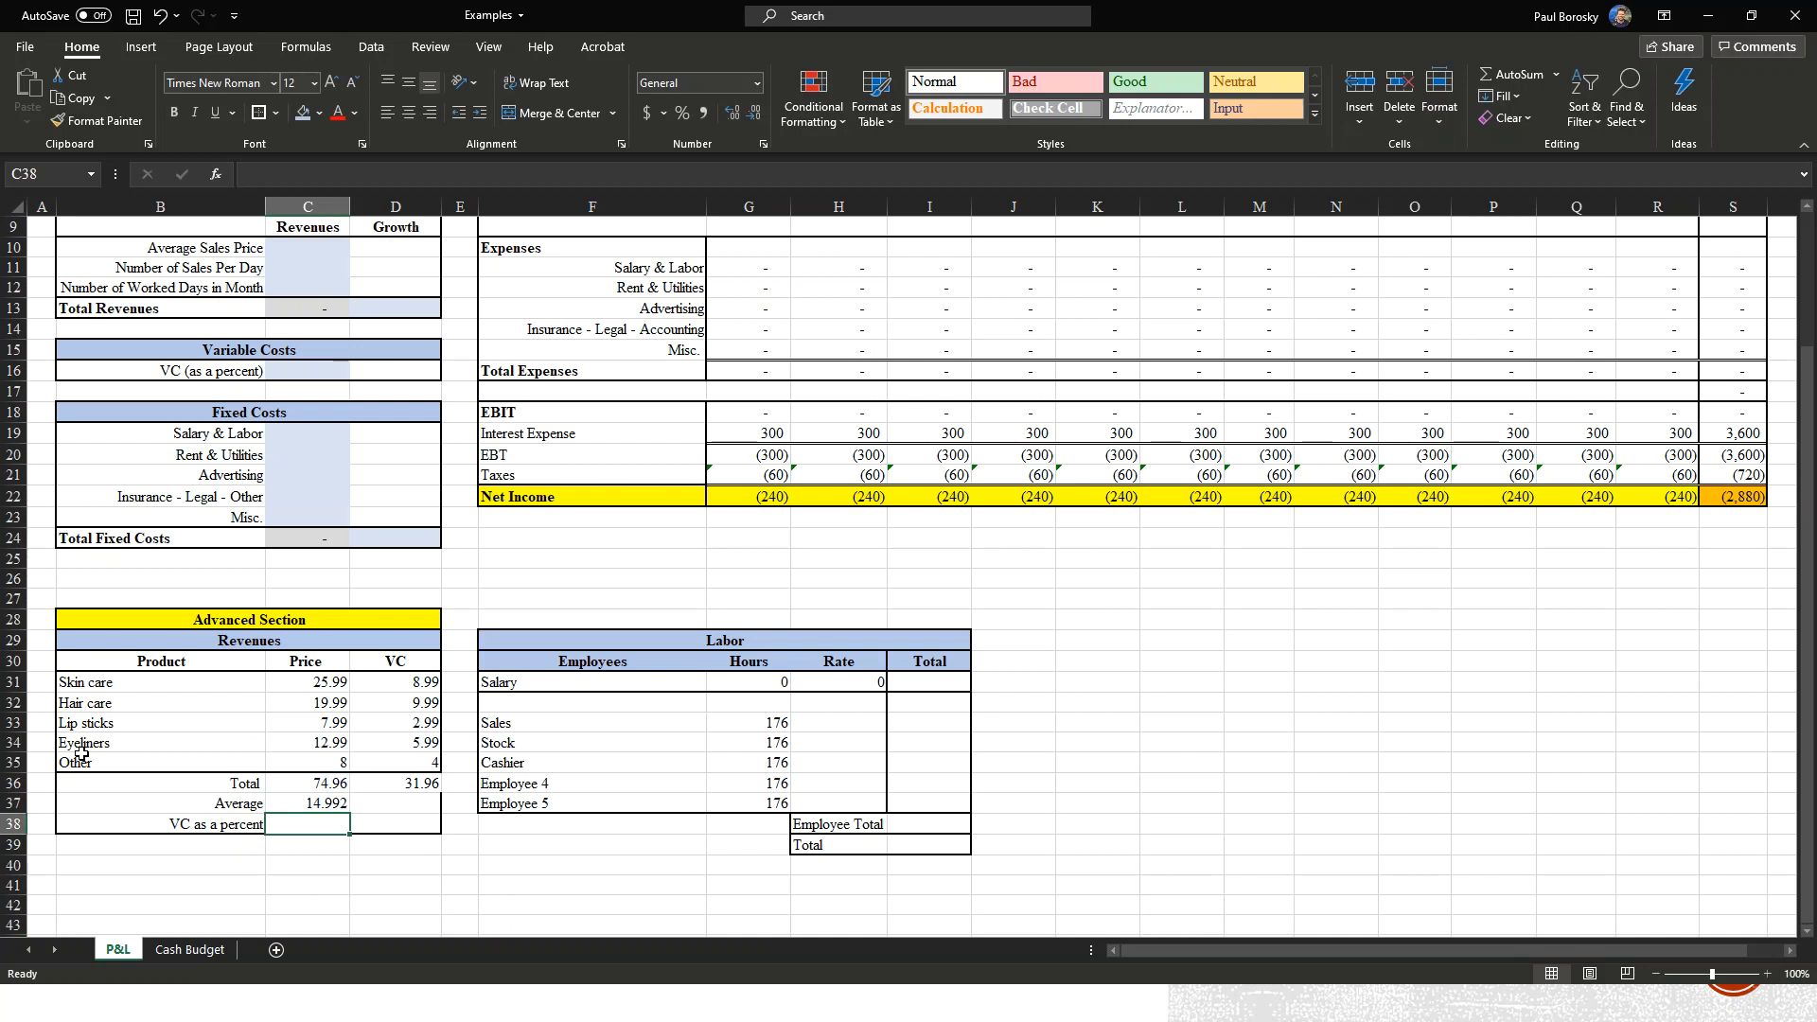
pyautogui.click(343, 803)
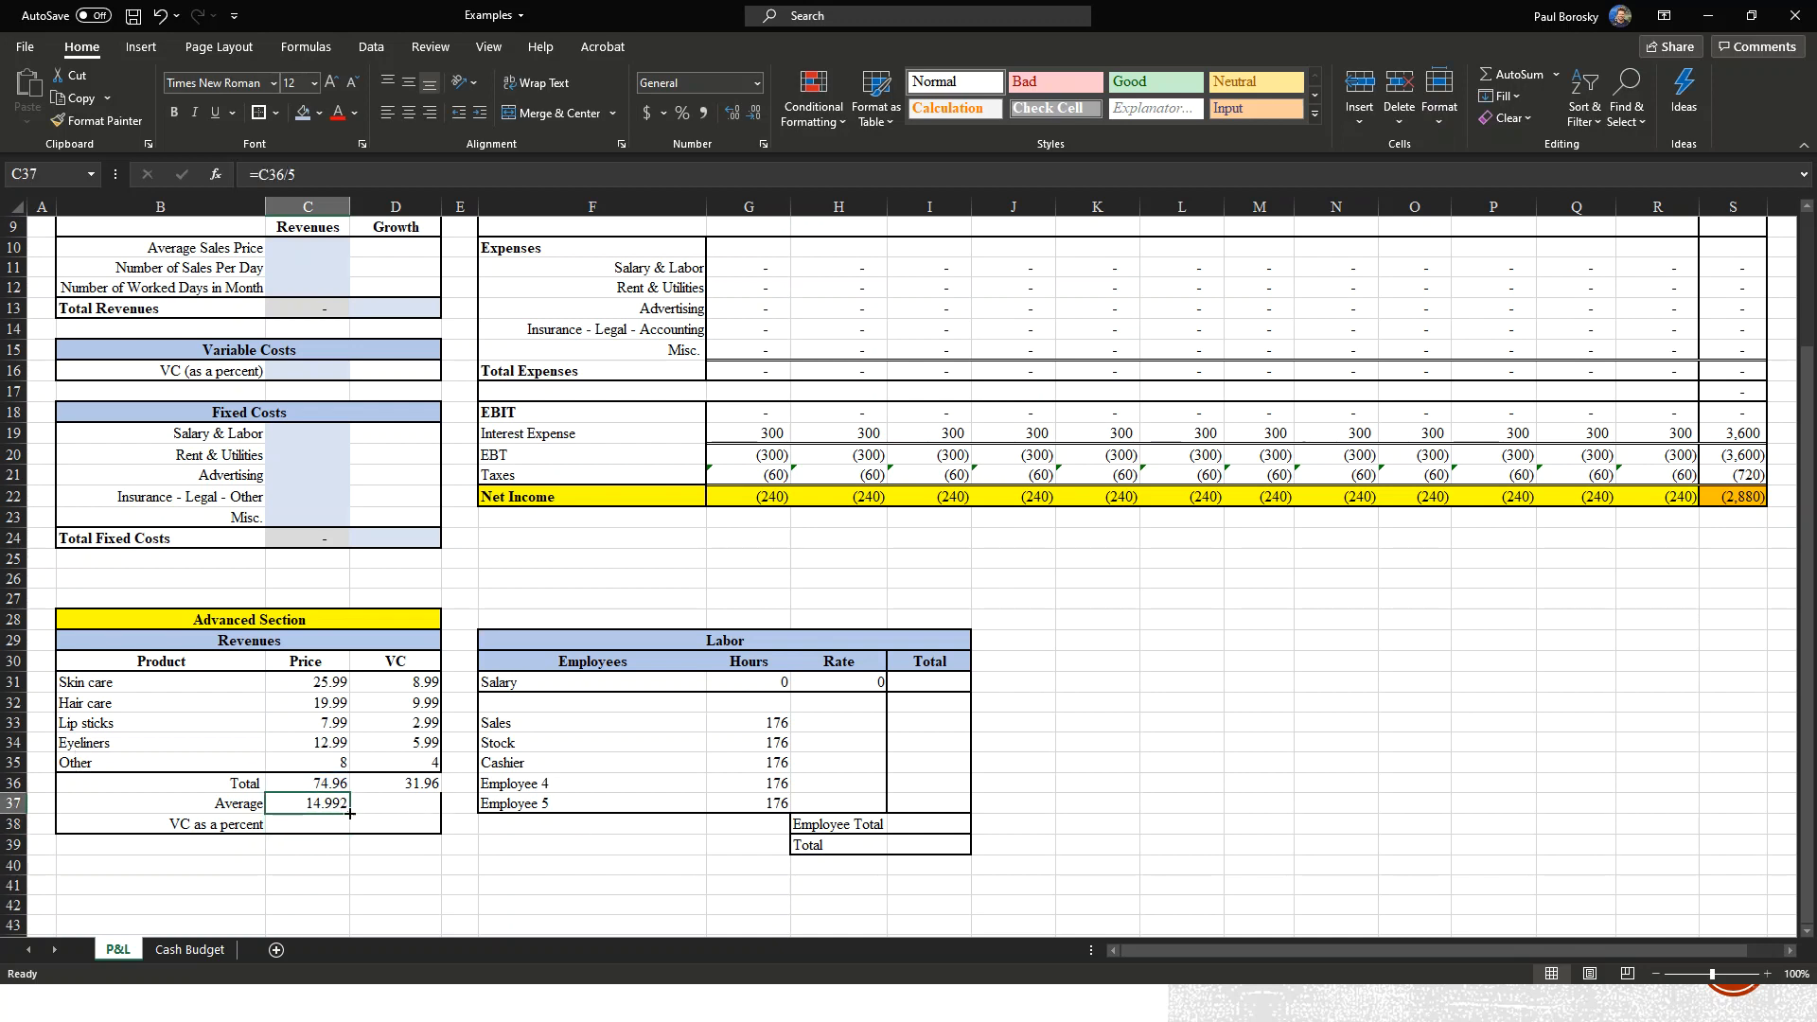
pyautogui.click(758, 121)
# Calculate the average variable cost in D37 as =D36/5 and show it with two decimals.
pyautogui.click(400, 807)
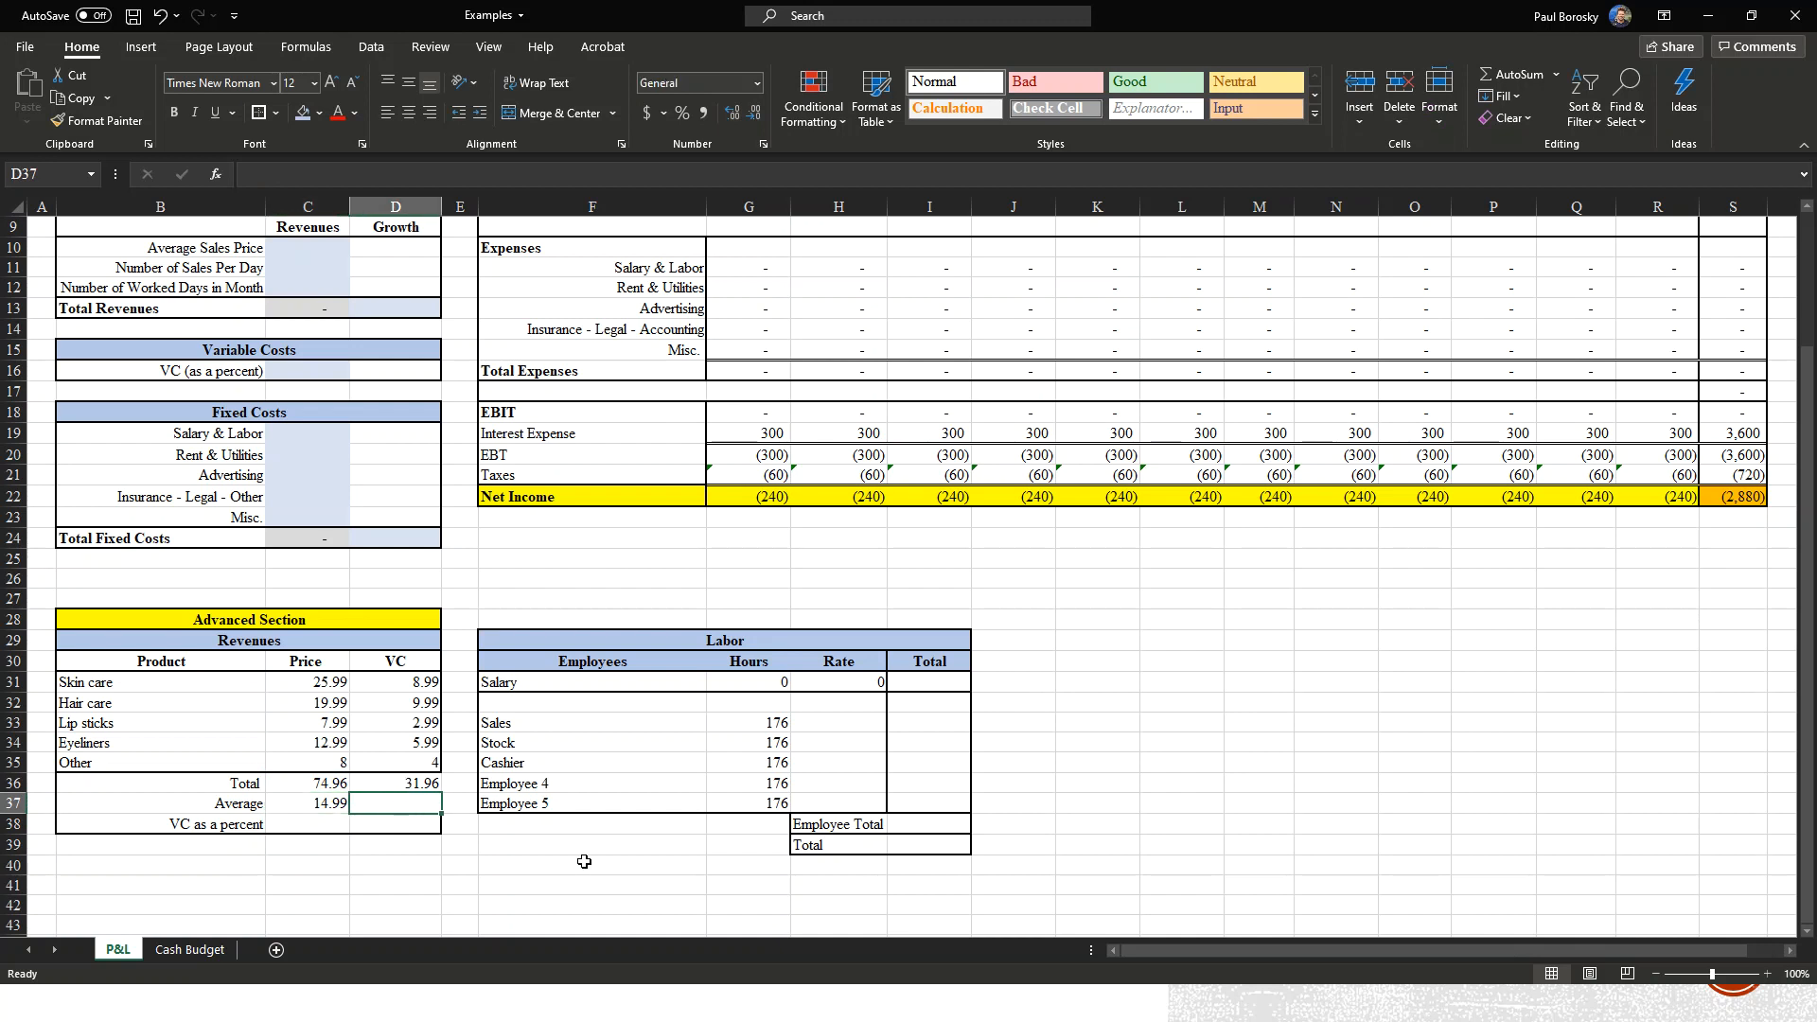
pyautogui.write('=')
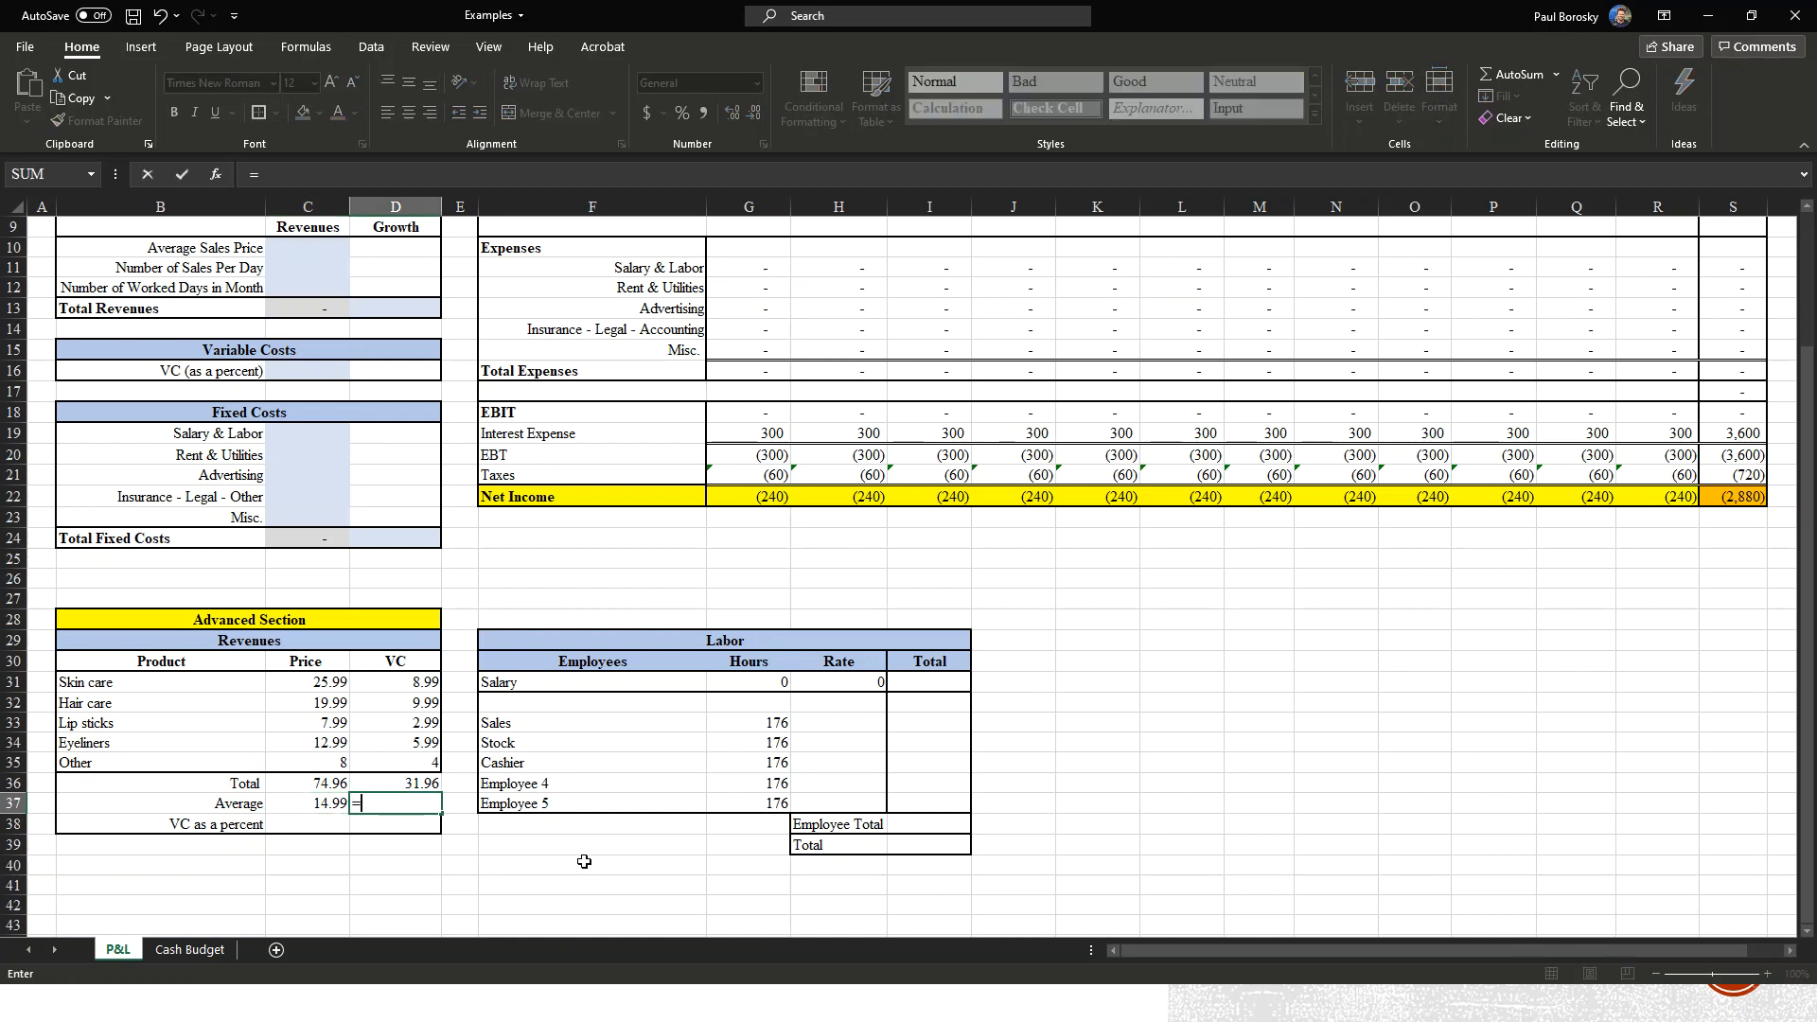
pyautogui.click(416, 788)
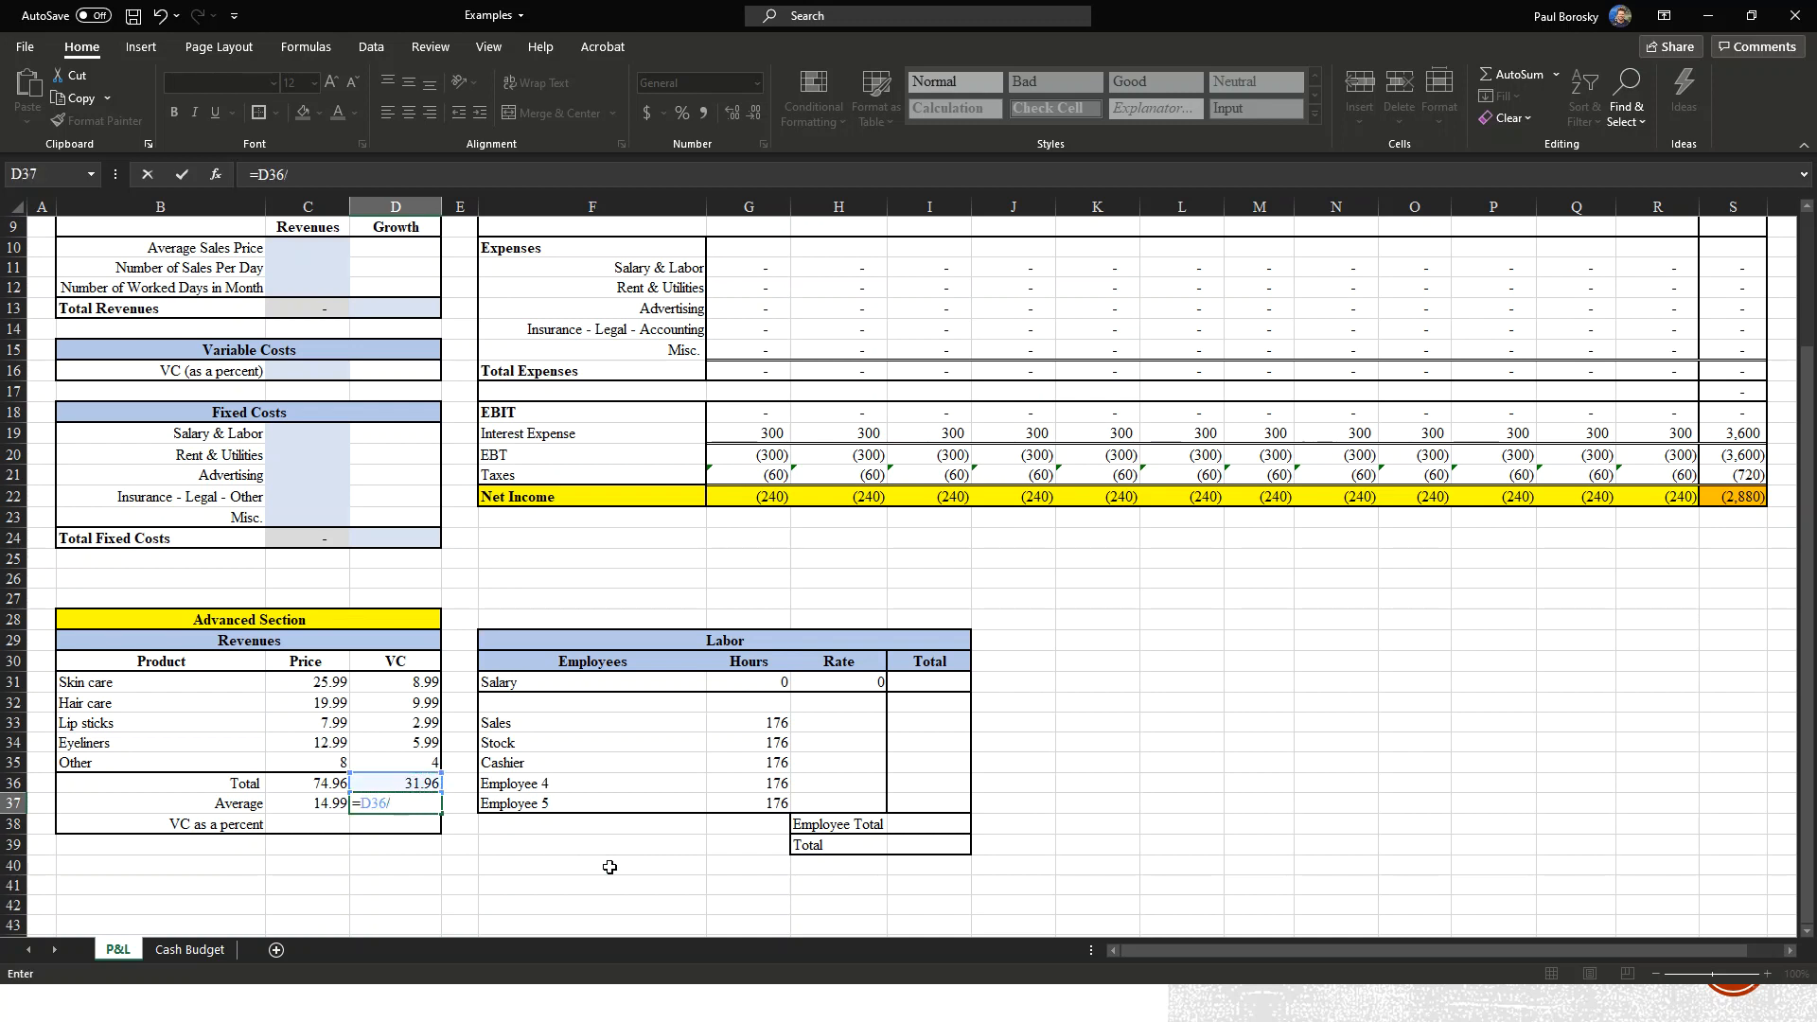
pyautogui.press('Return')
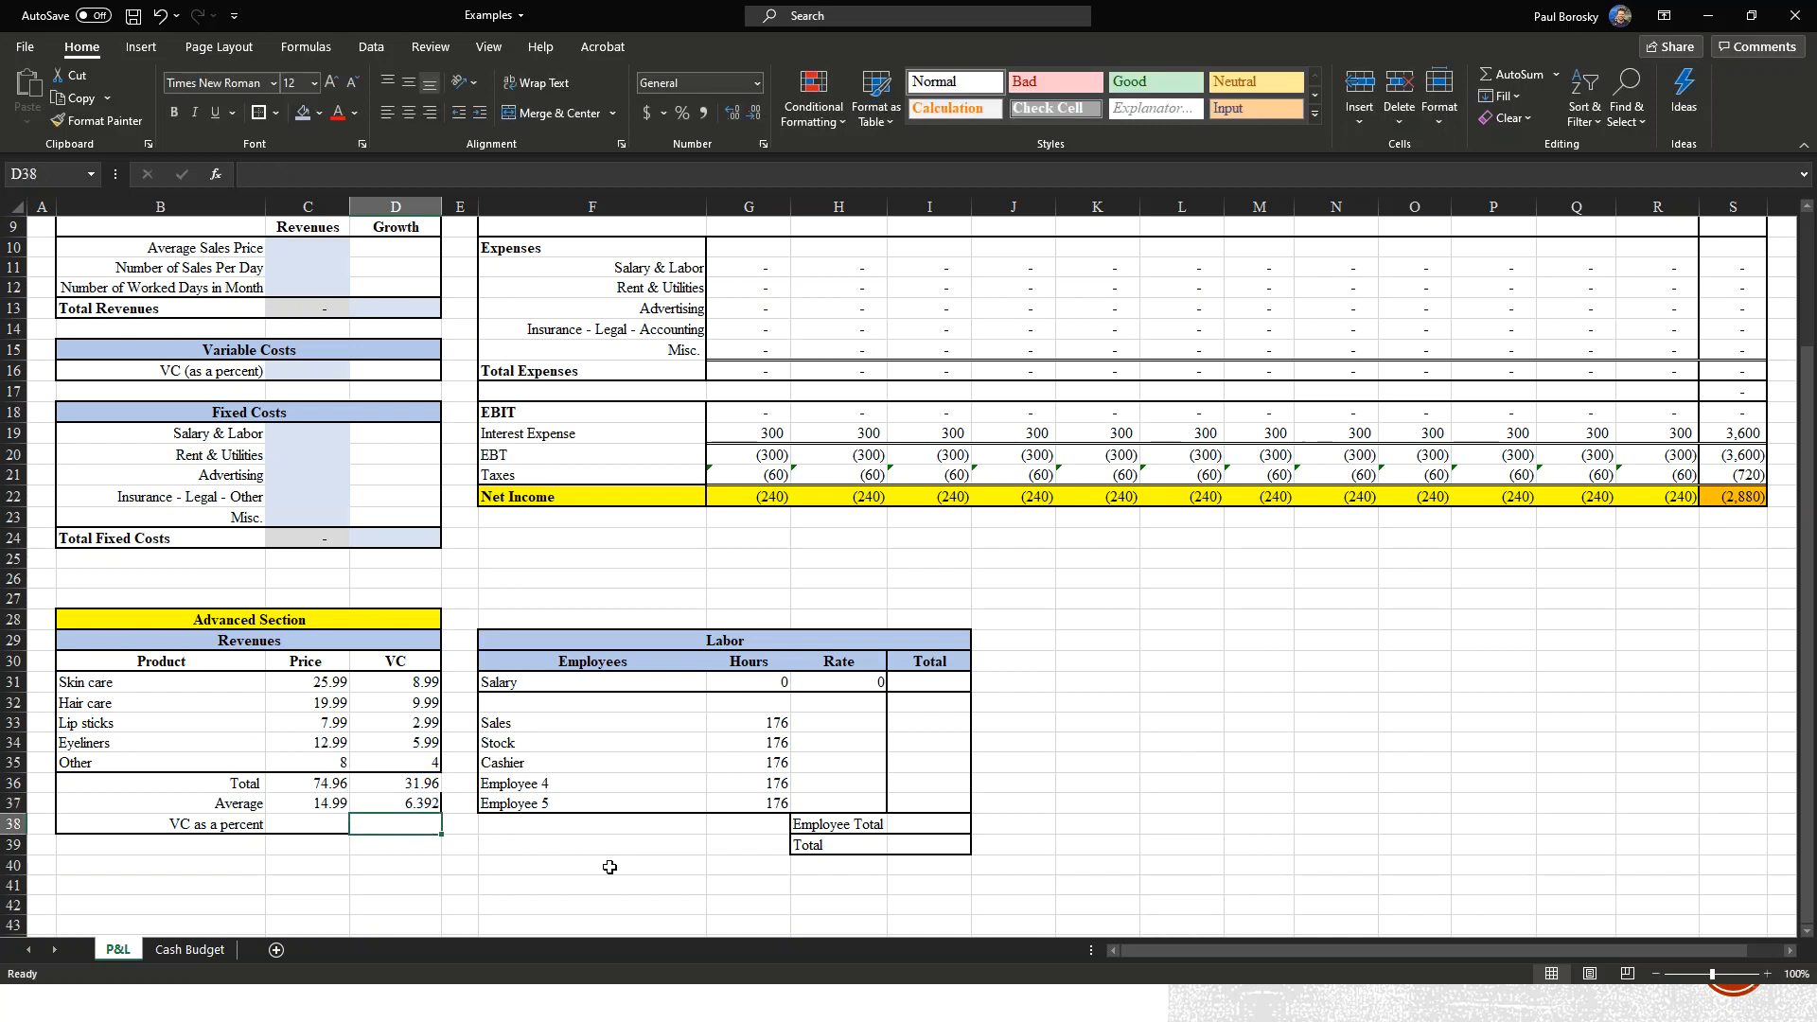
pyautogui.click(418, 801)
pyautogui.click(753, 112)
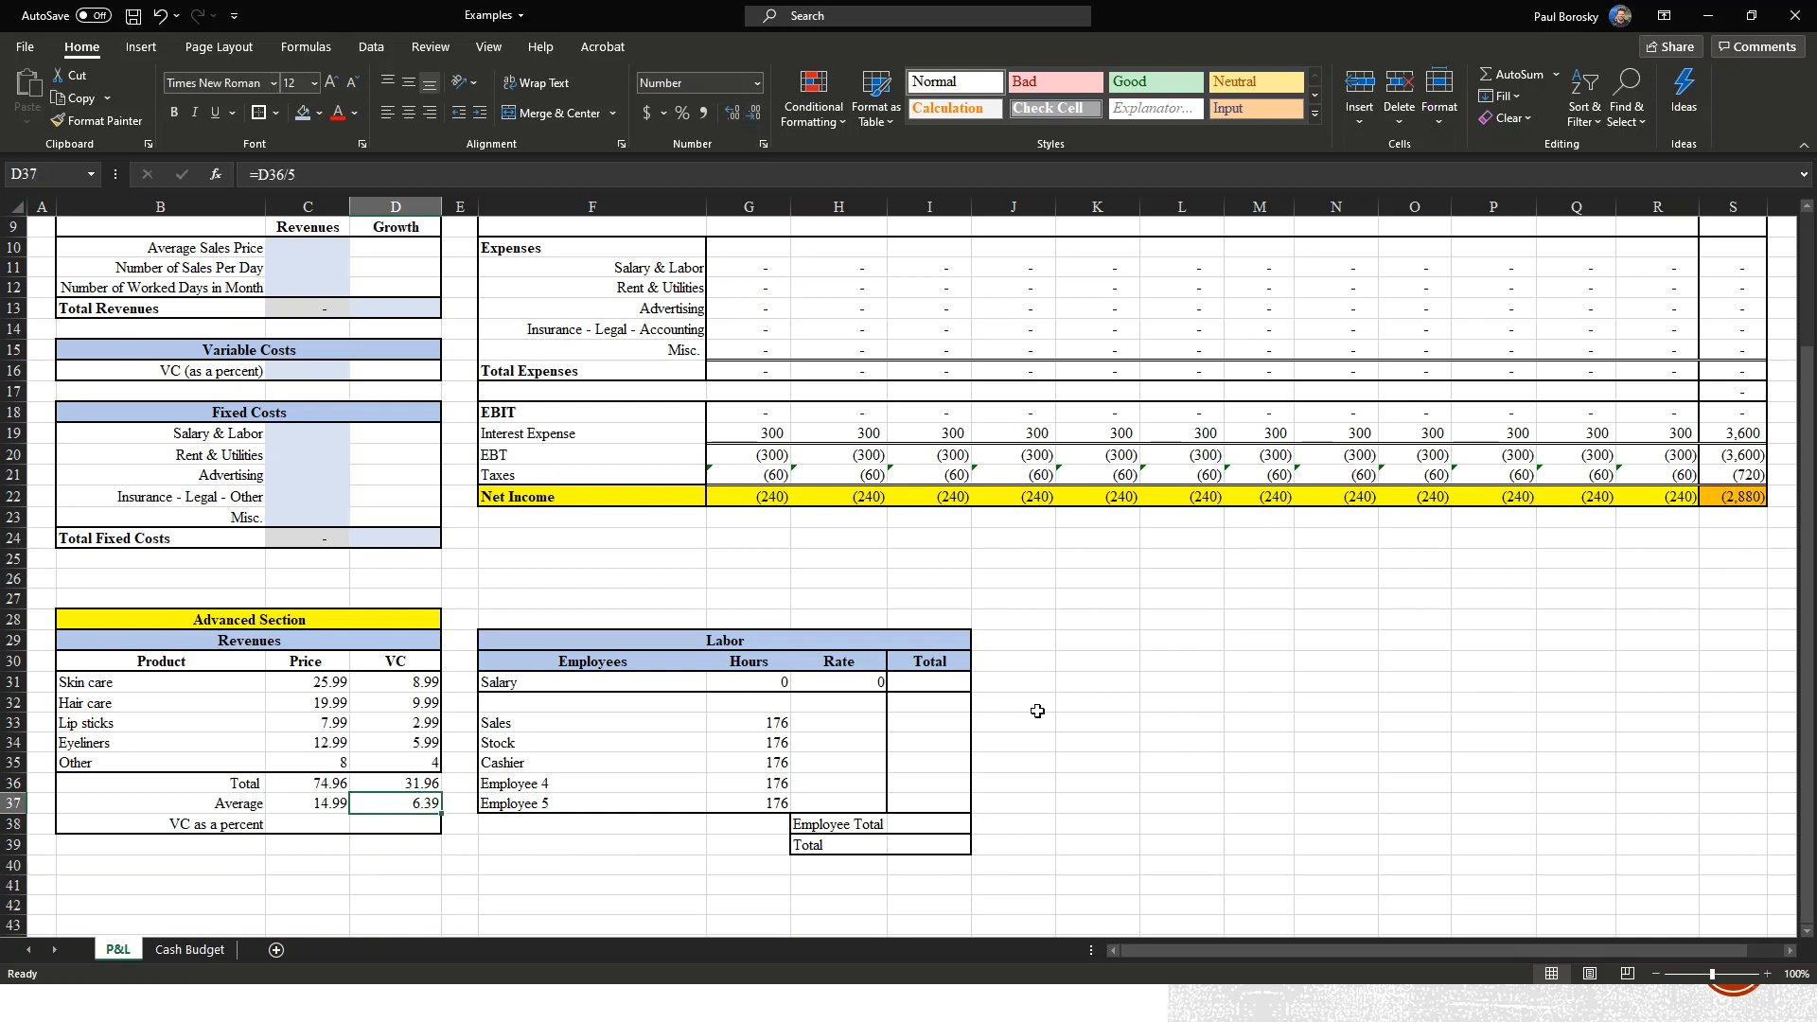
pyautogui.click(1110, 713)
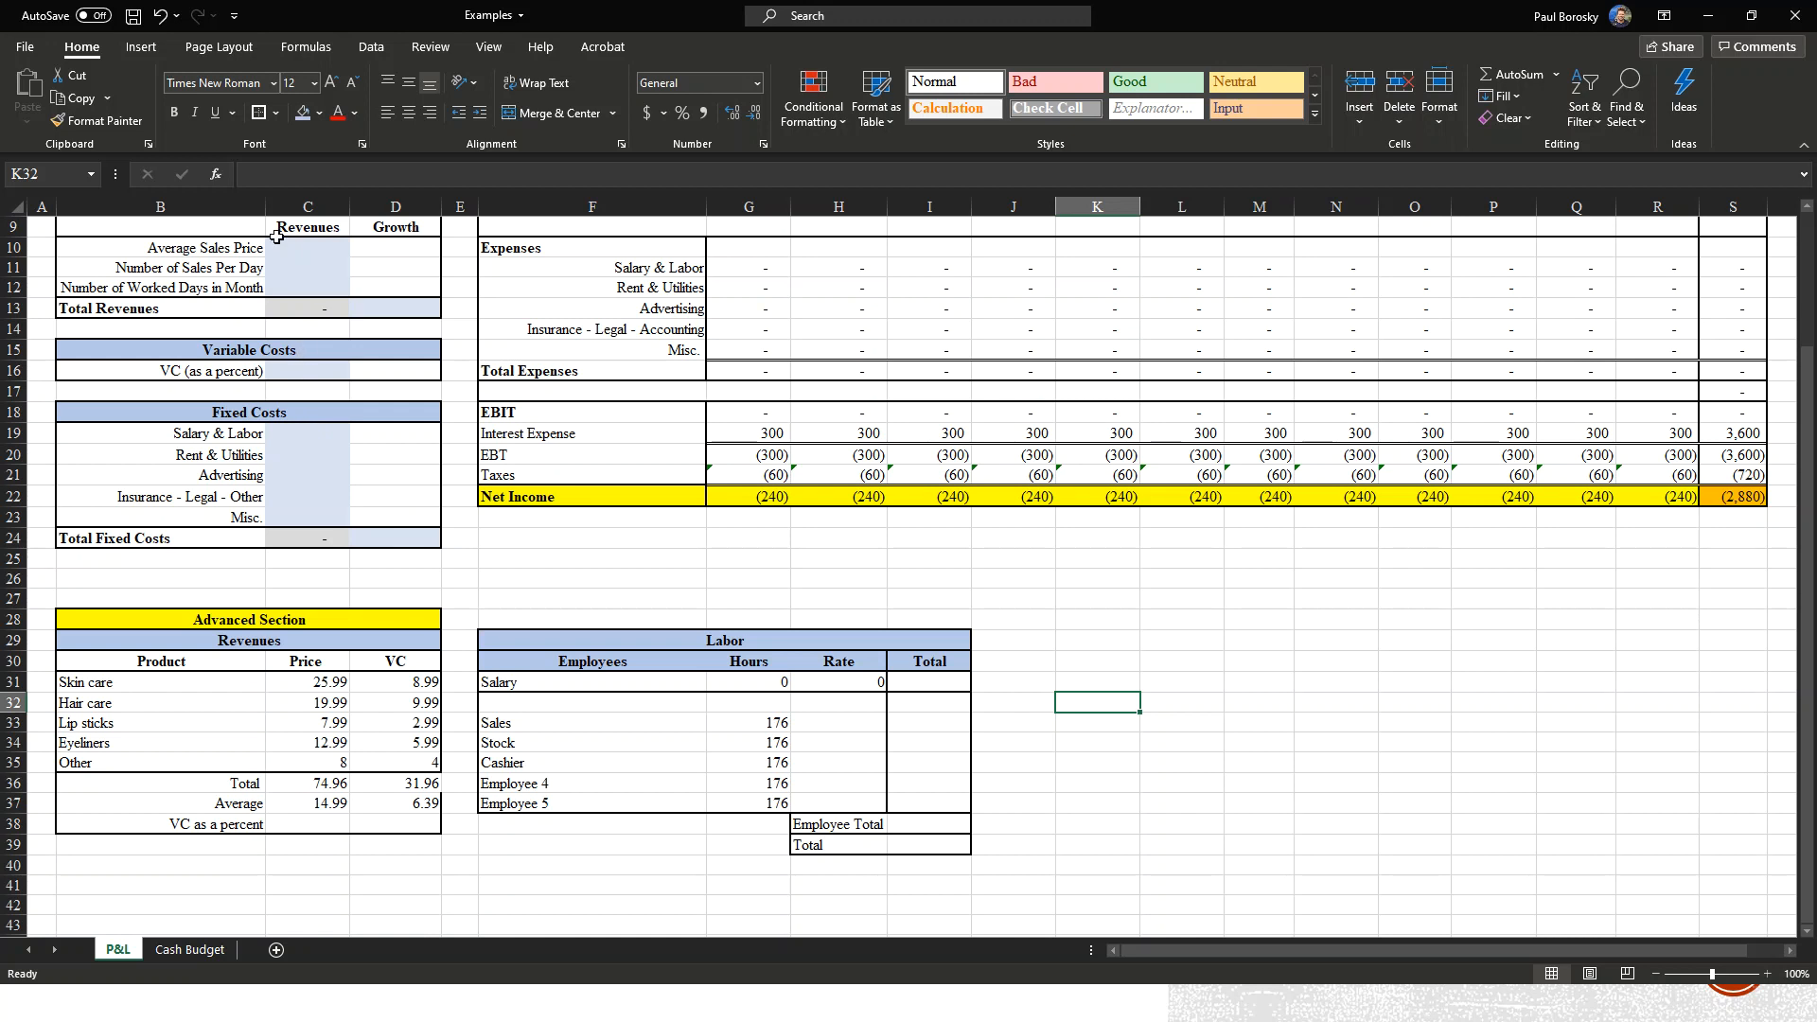
# Link the Average Sales Price in C10 to the Advanced Section's average price in C37.
pyautogui.click(308, 249)
pyautogui.write('=')
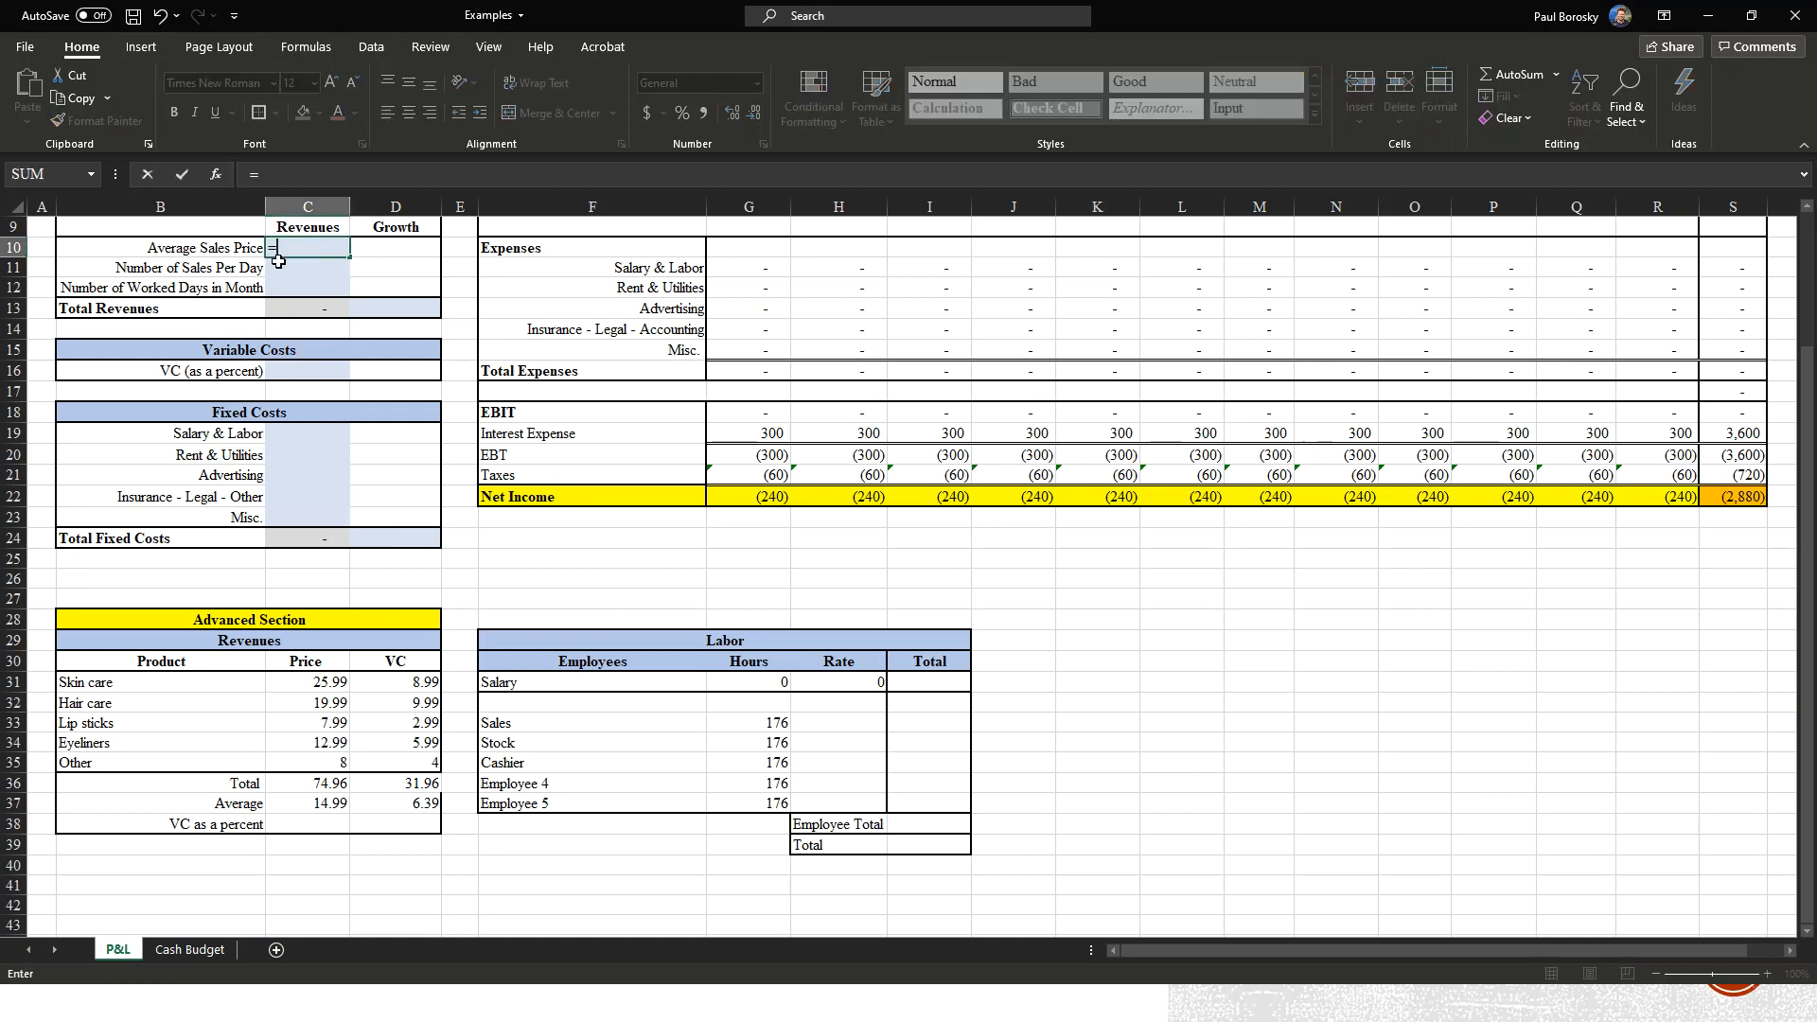
pyautogui.click(305, 803)
pyautogui.press('Return')
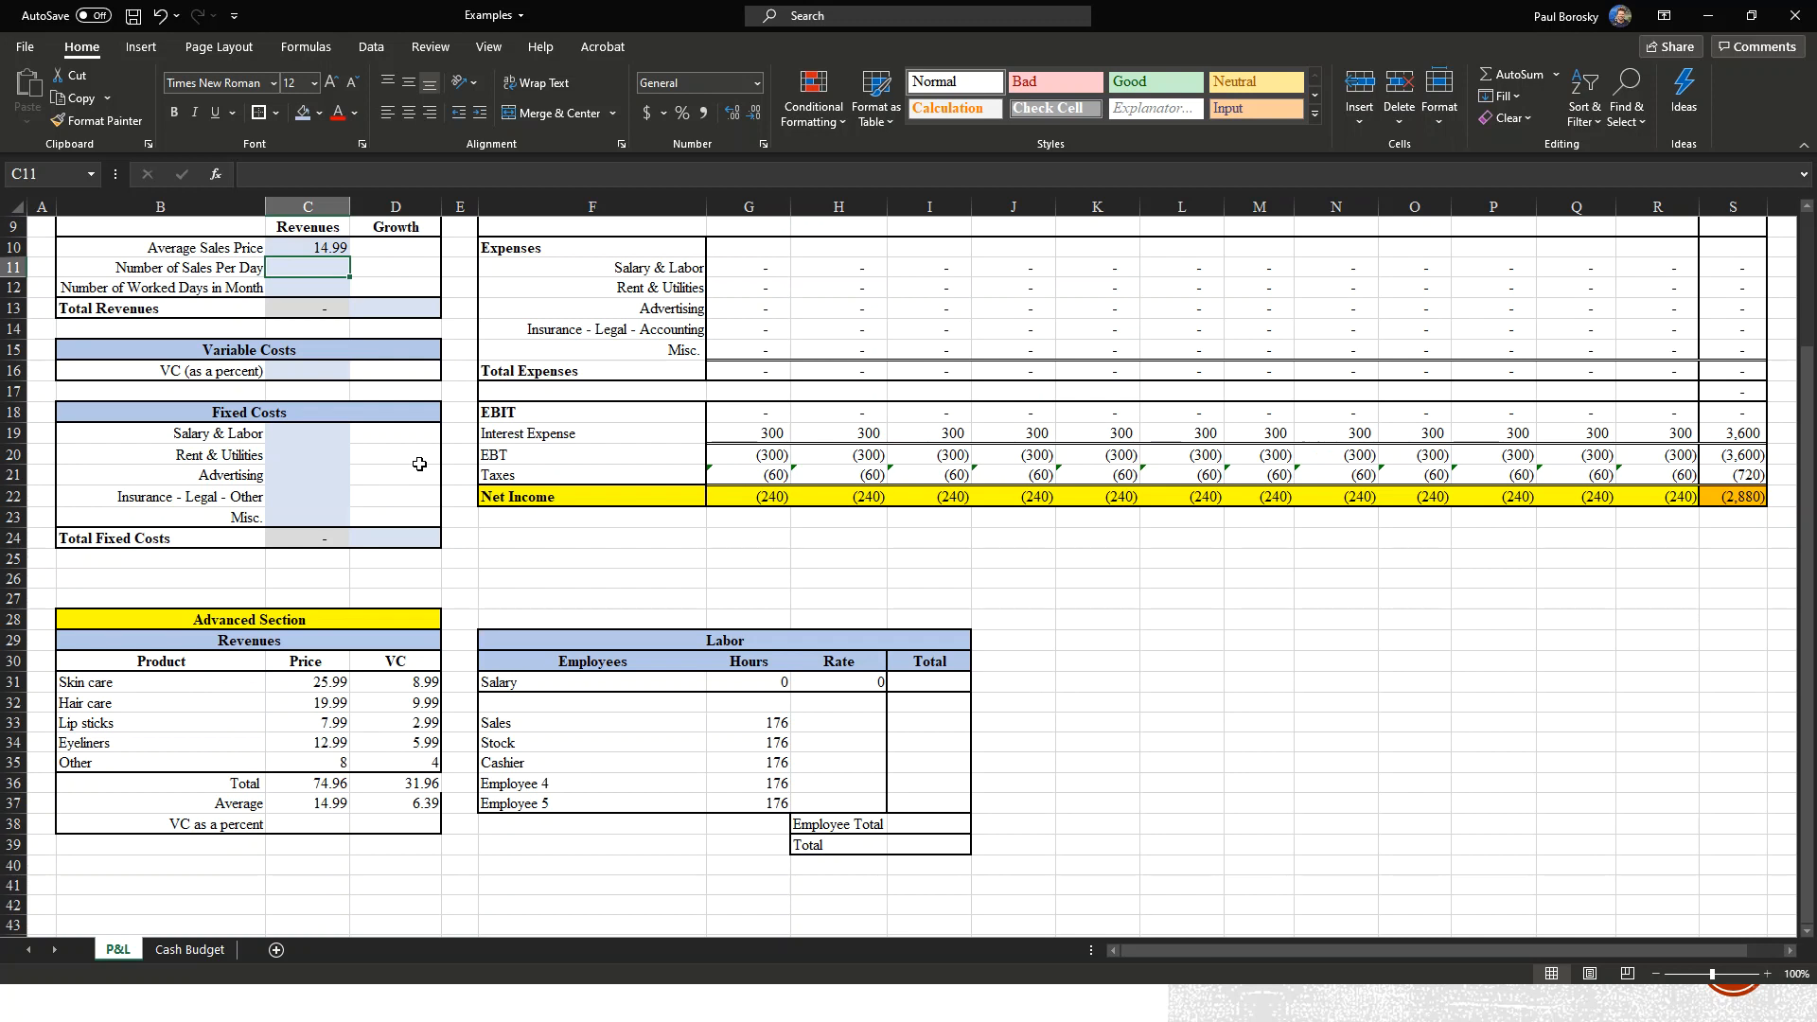
# Set the Number of Sales Per Day to 45 and the Number of Worked Days in Month to 30.
pyautogui.write('45')
pyautogui.press('Return')
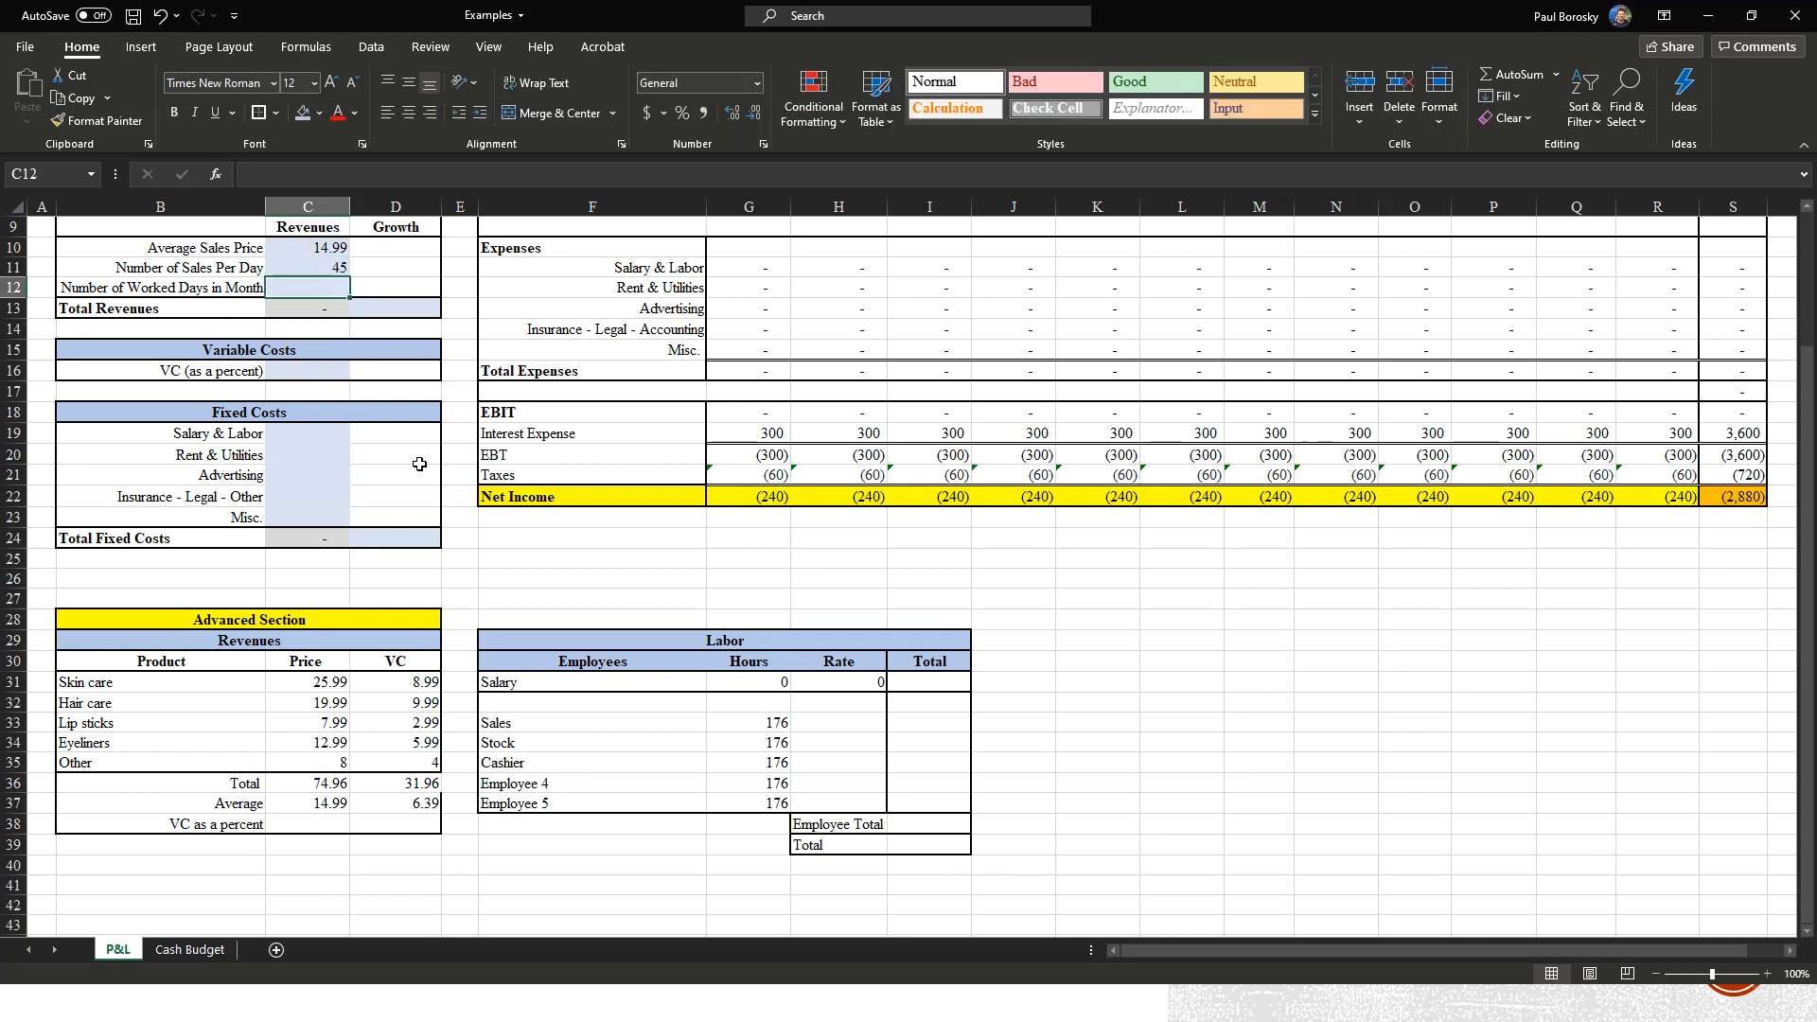
pyautogui.press('Up')
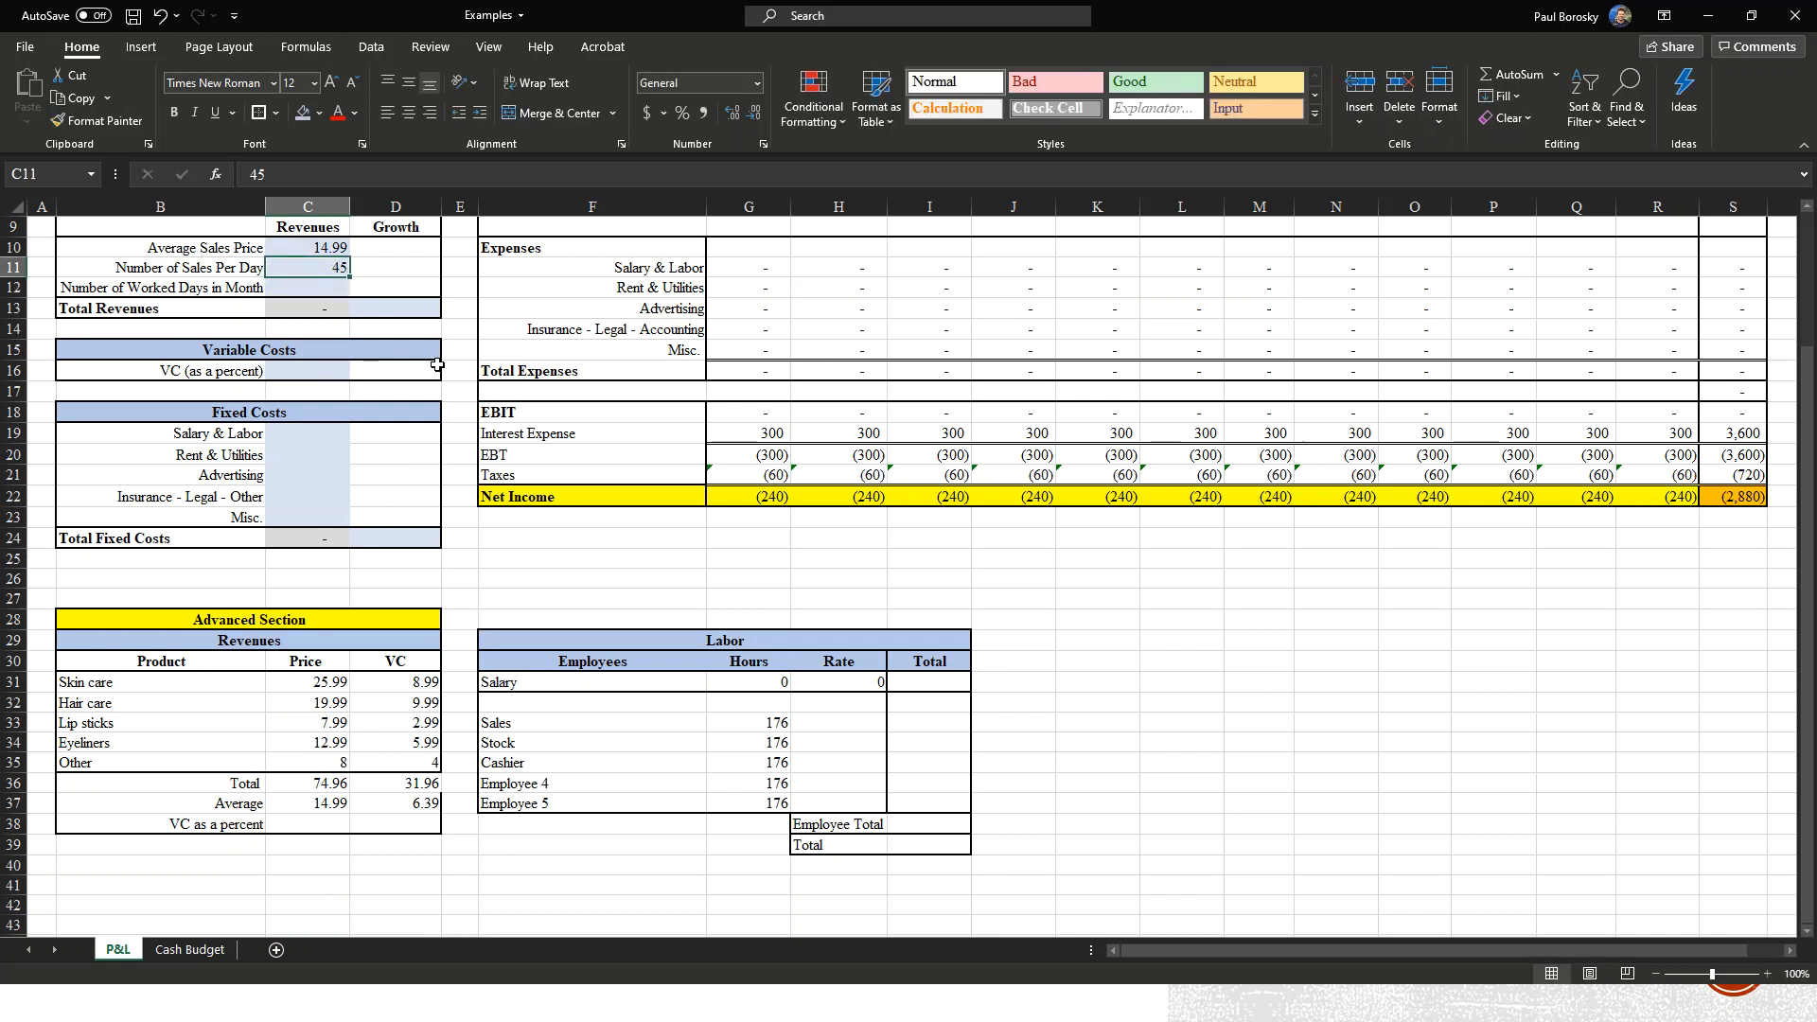
pyautogui.click(290, 293)
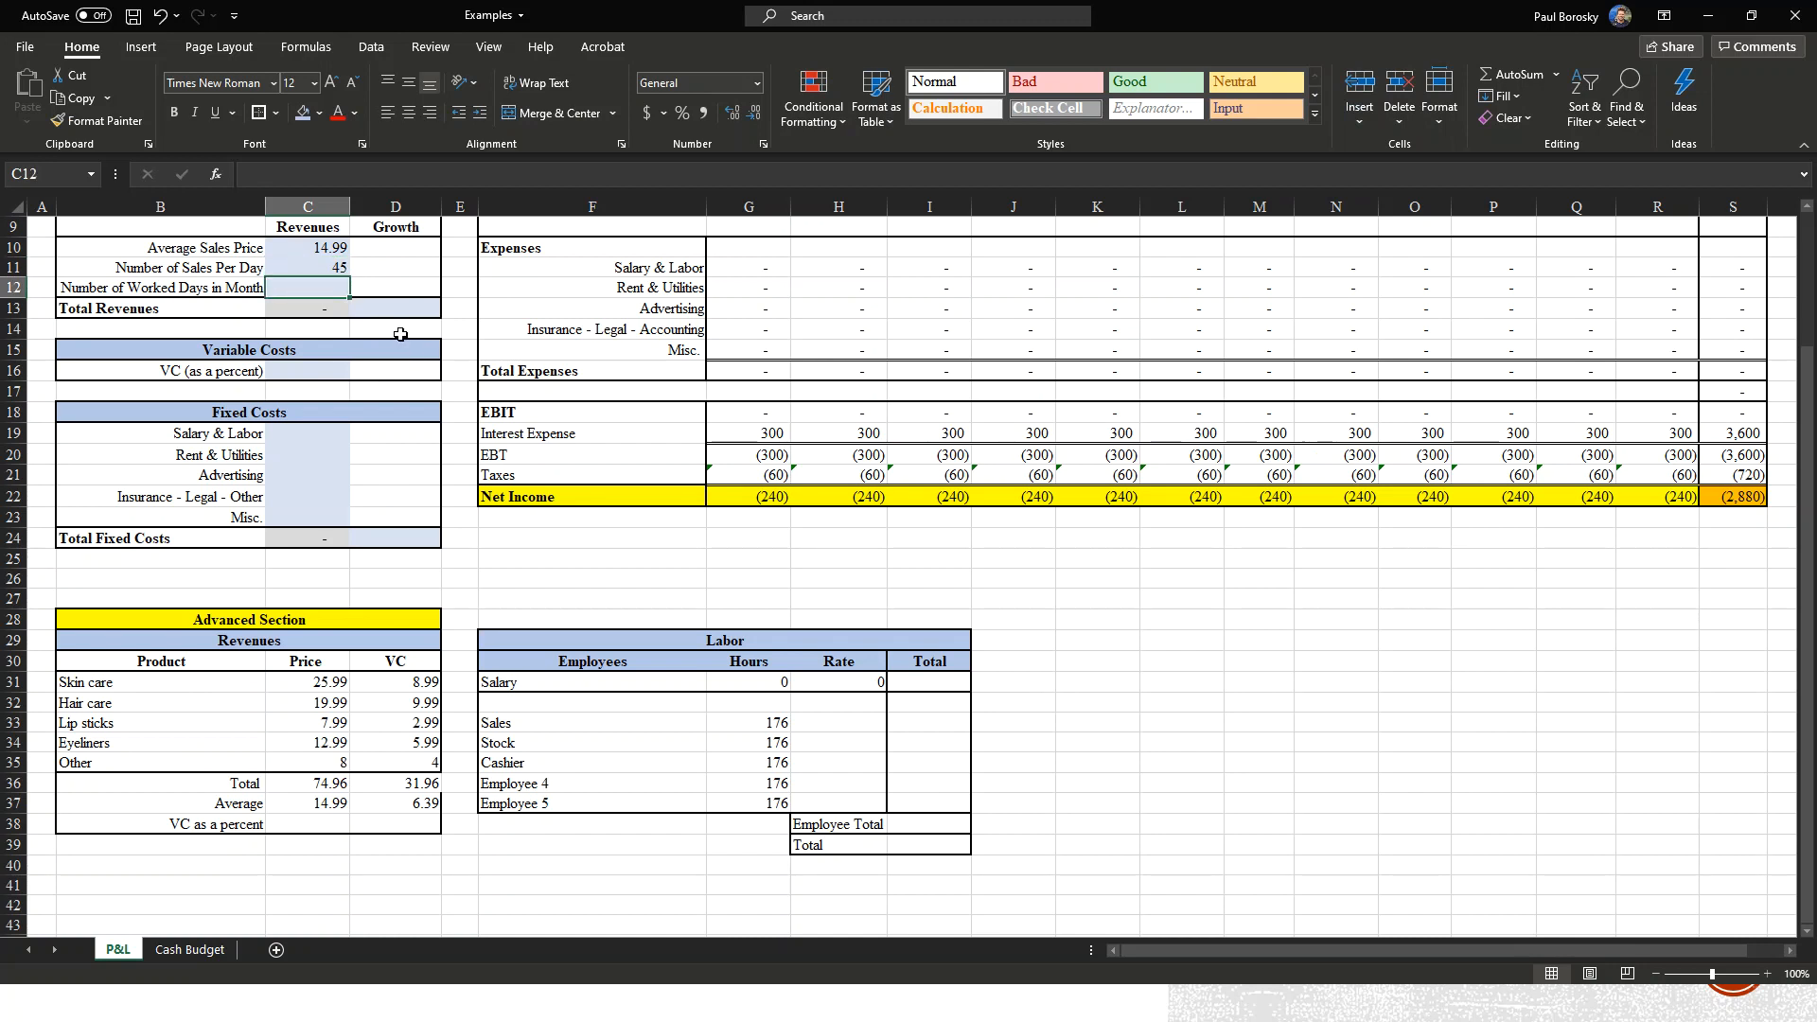
pyautogui.write('30')
pyautogui.press('Return')
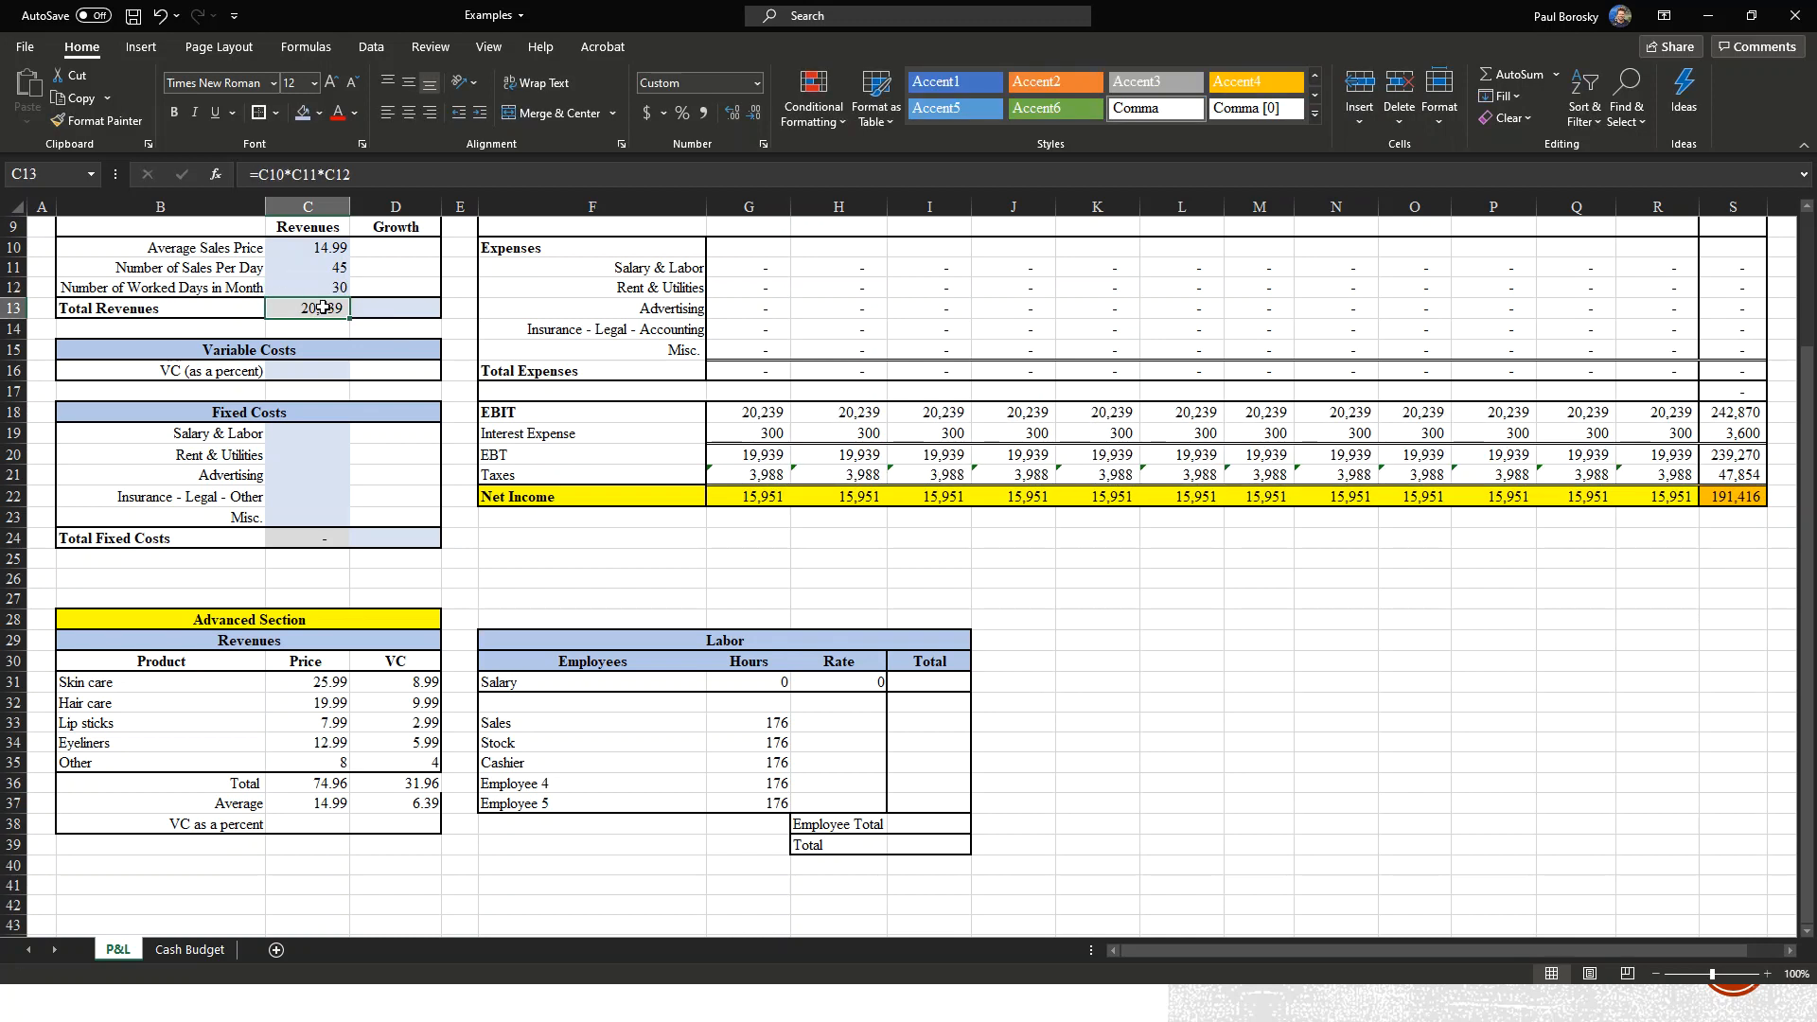
# Set the Total Revenues growth rate in D13 to 3%.
pyautogui.click(369, 307)
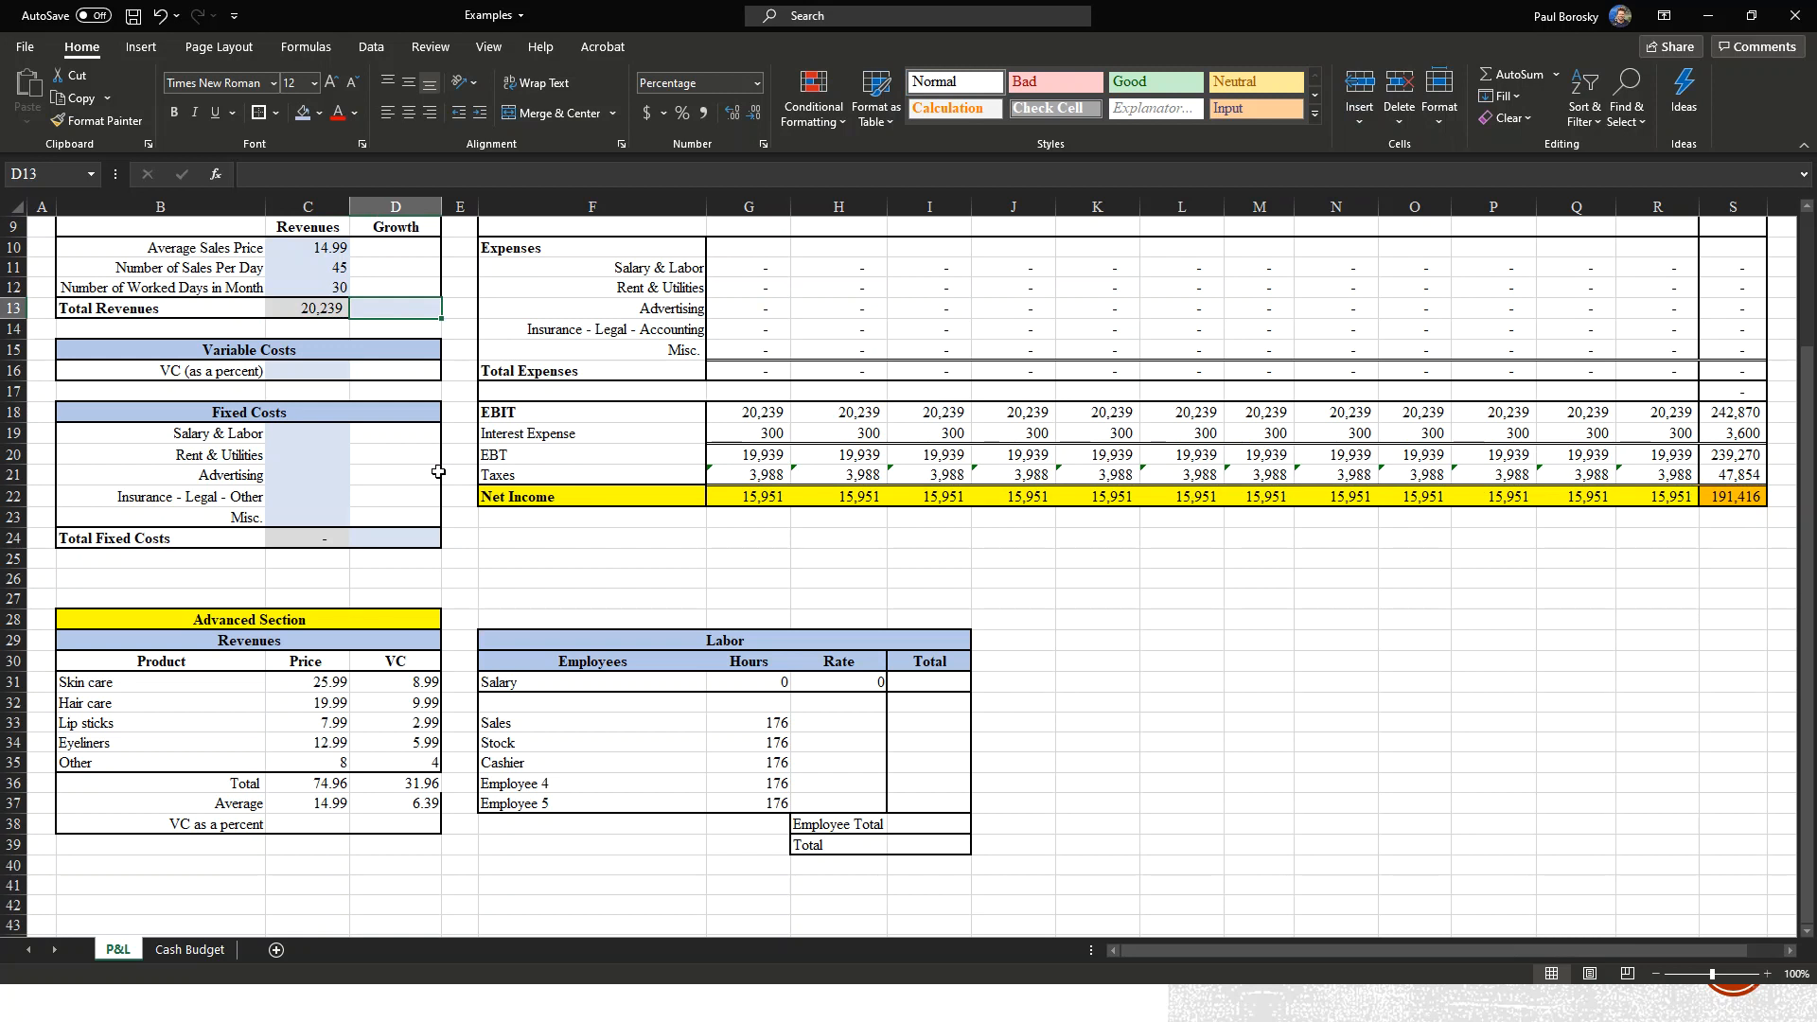
pyautogui.write('3%')
pyautogui.press('Return')
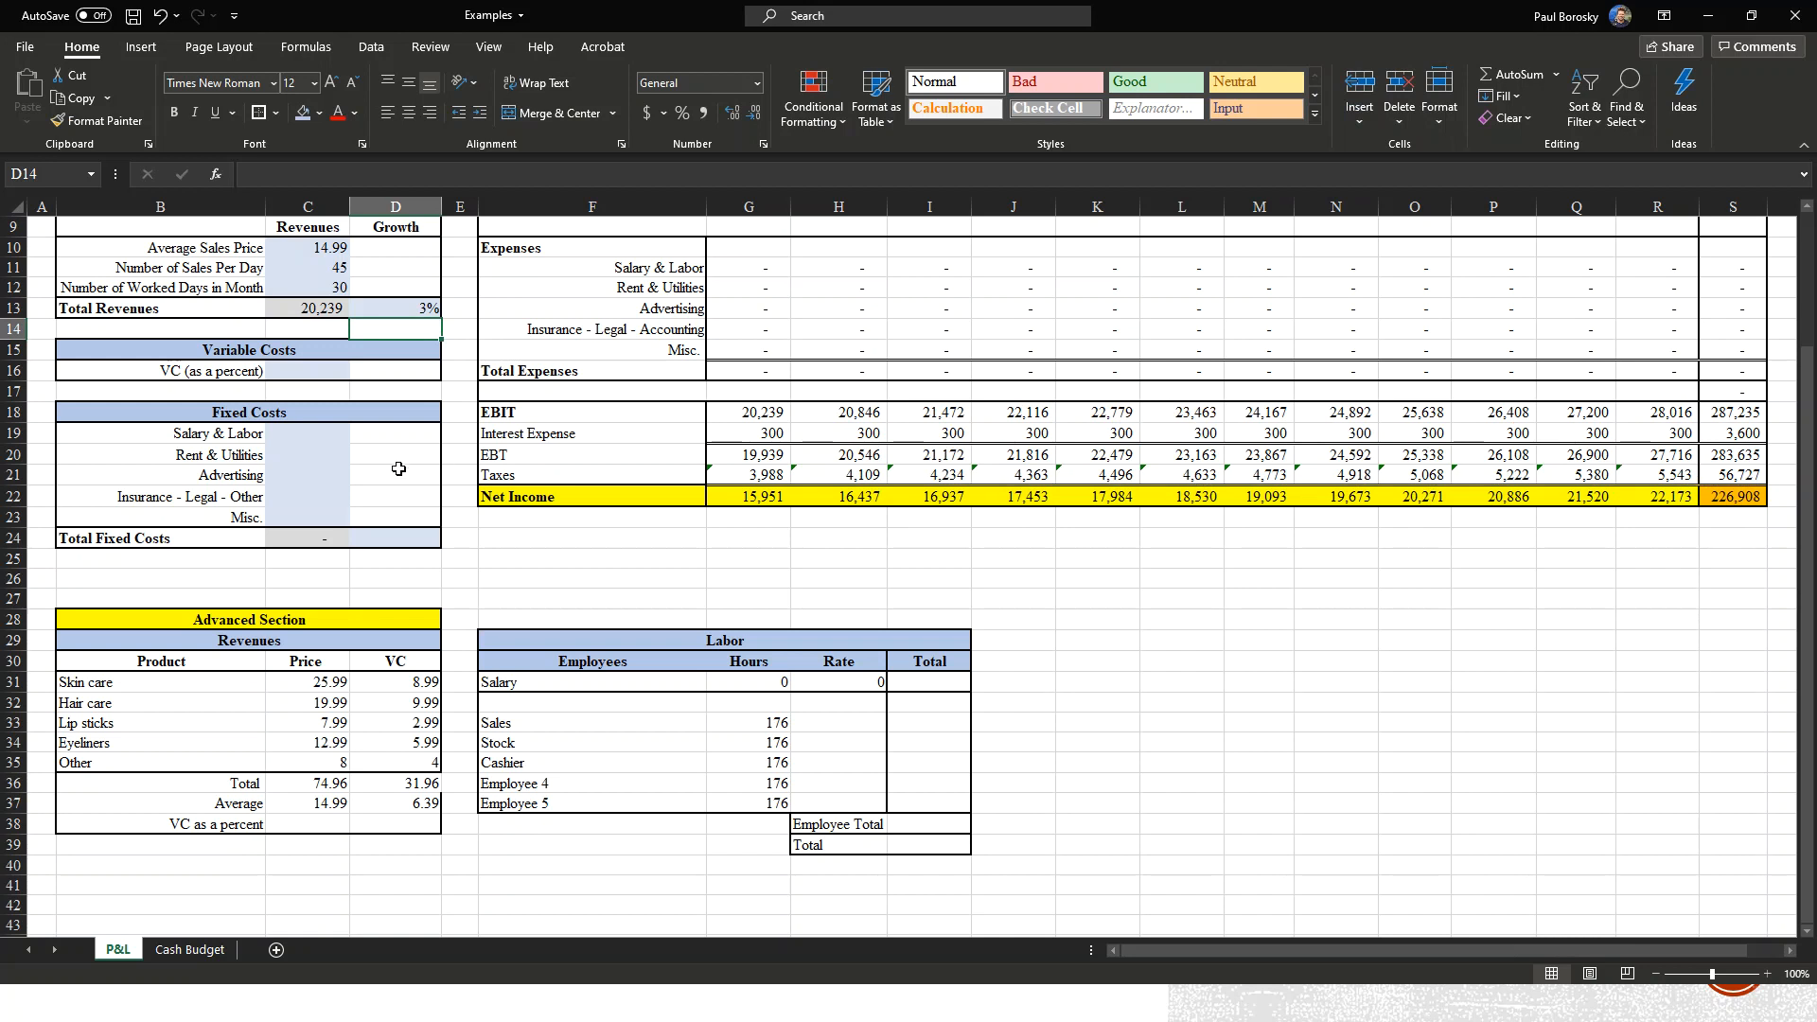
# Calculate VC as a percent in C38 of the Advanced Section as =D37/C37 and format it as a percentage.
pyautogui.click(277, 374)
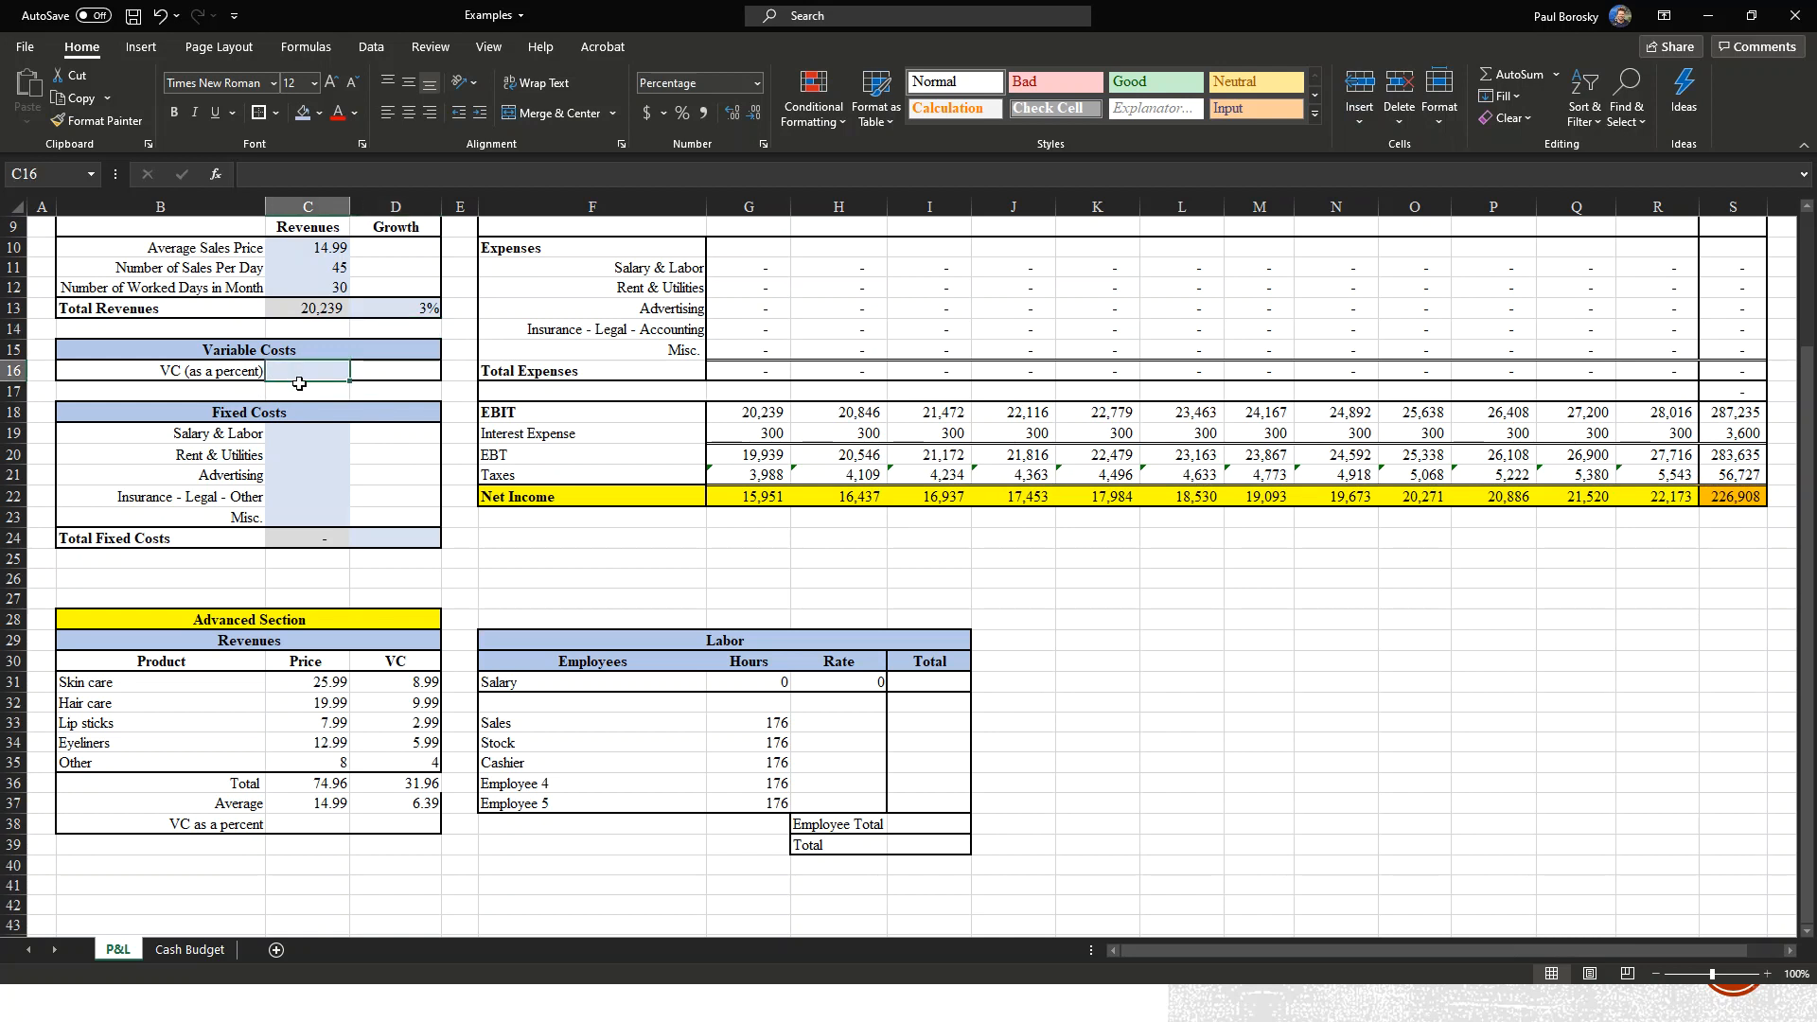
pyautogui.click(402, 797)
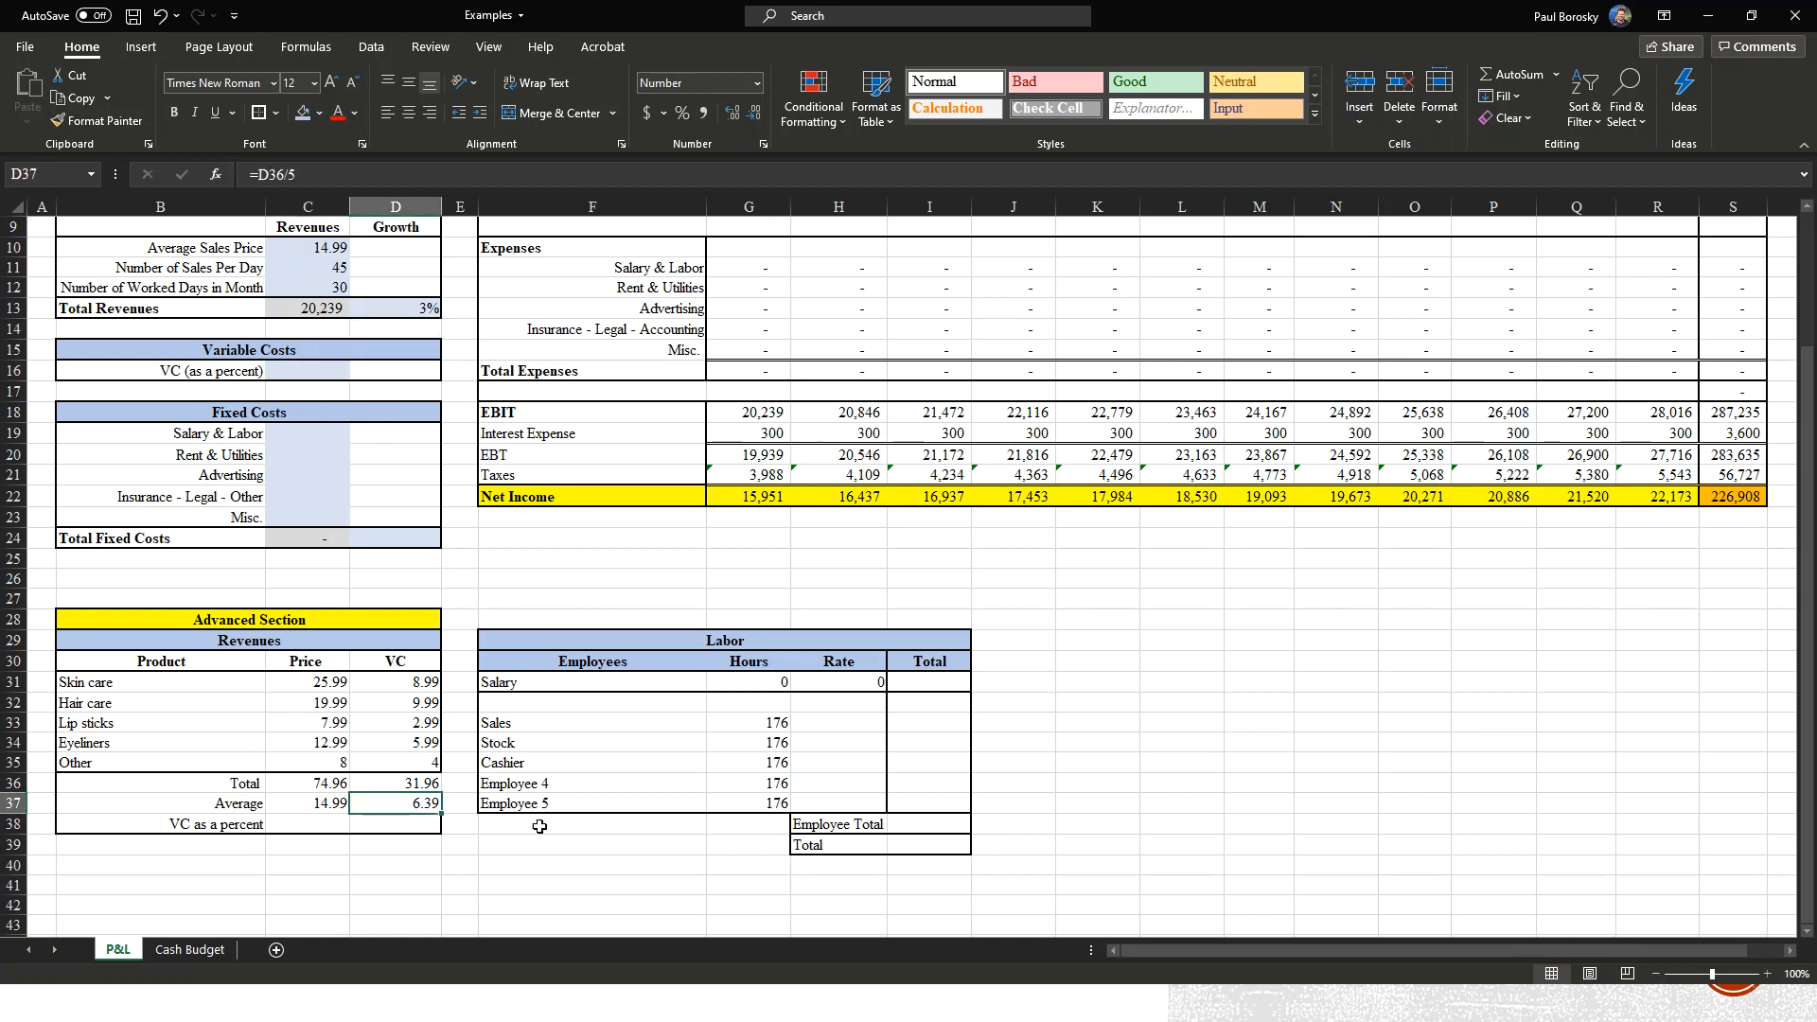
pyautogui.click(323, 824)
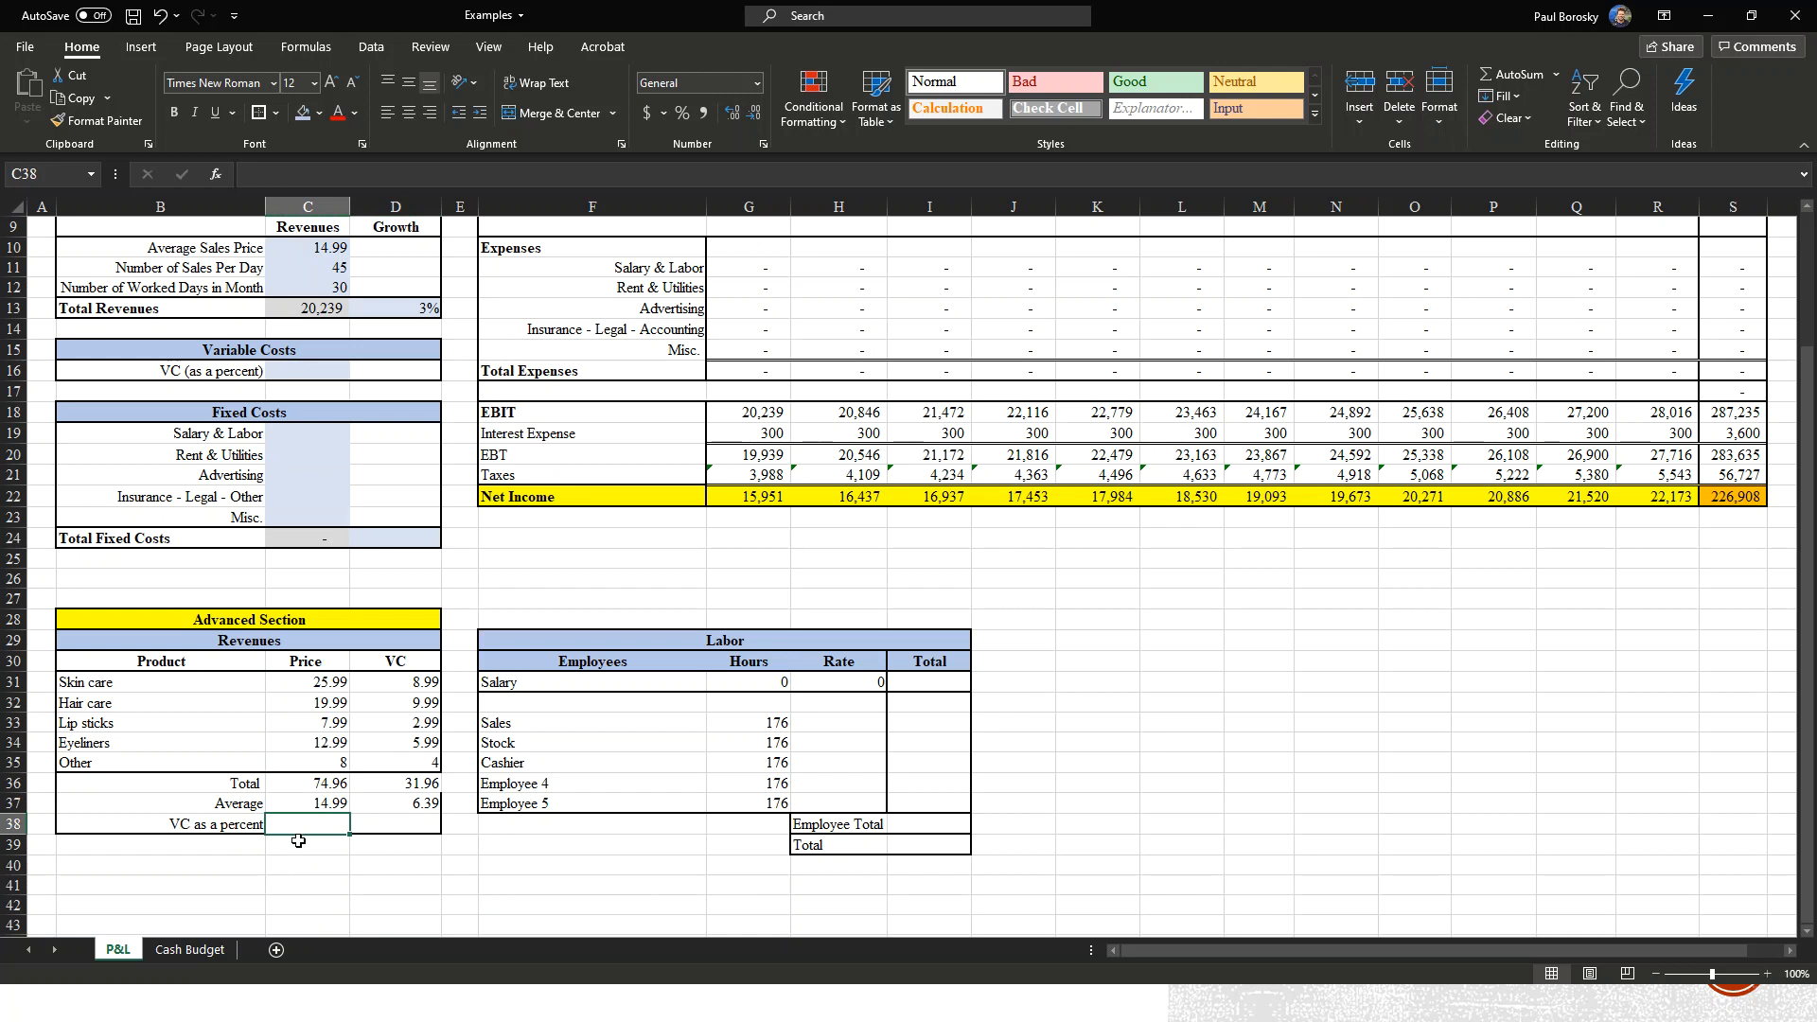
pyautogui.write('=')
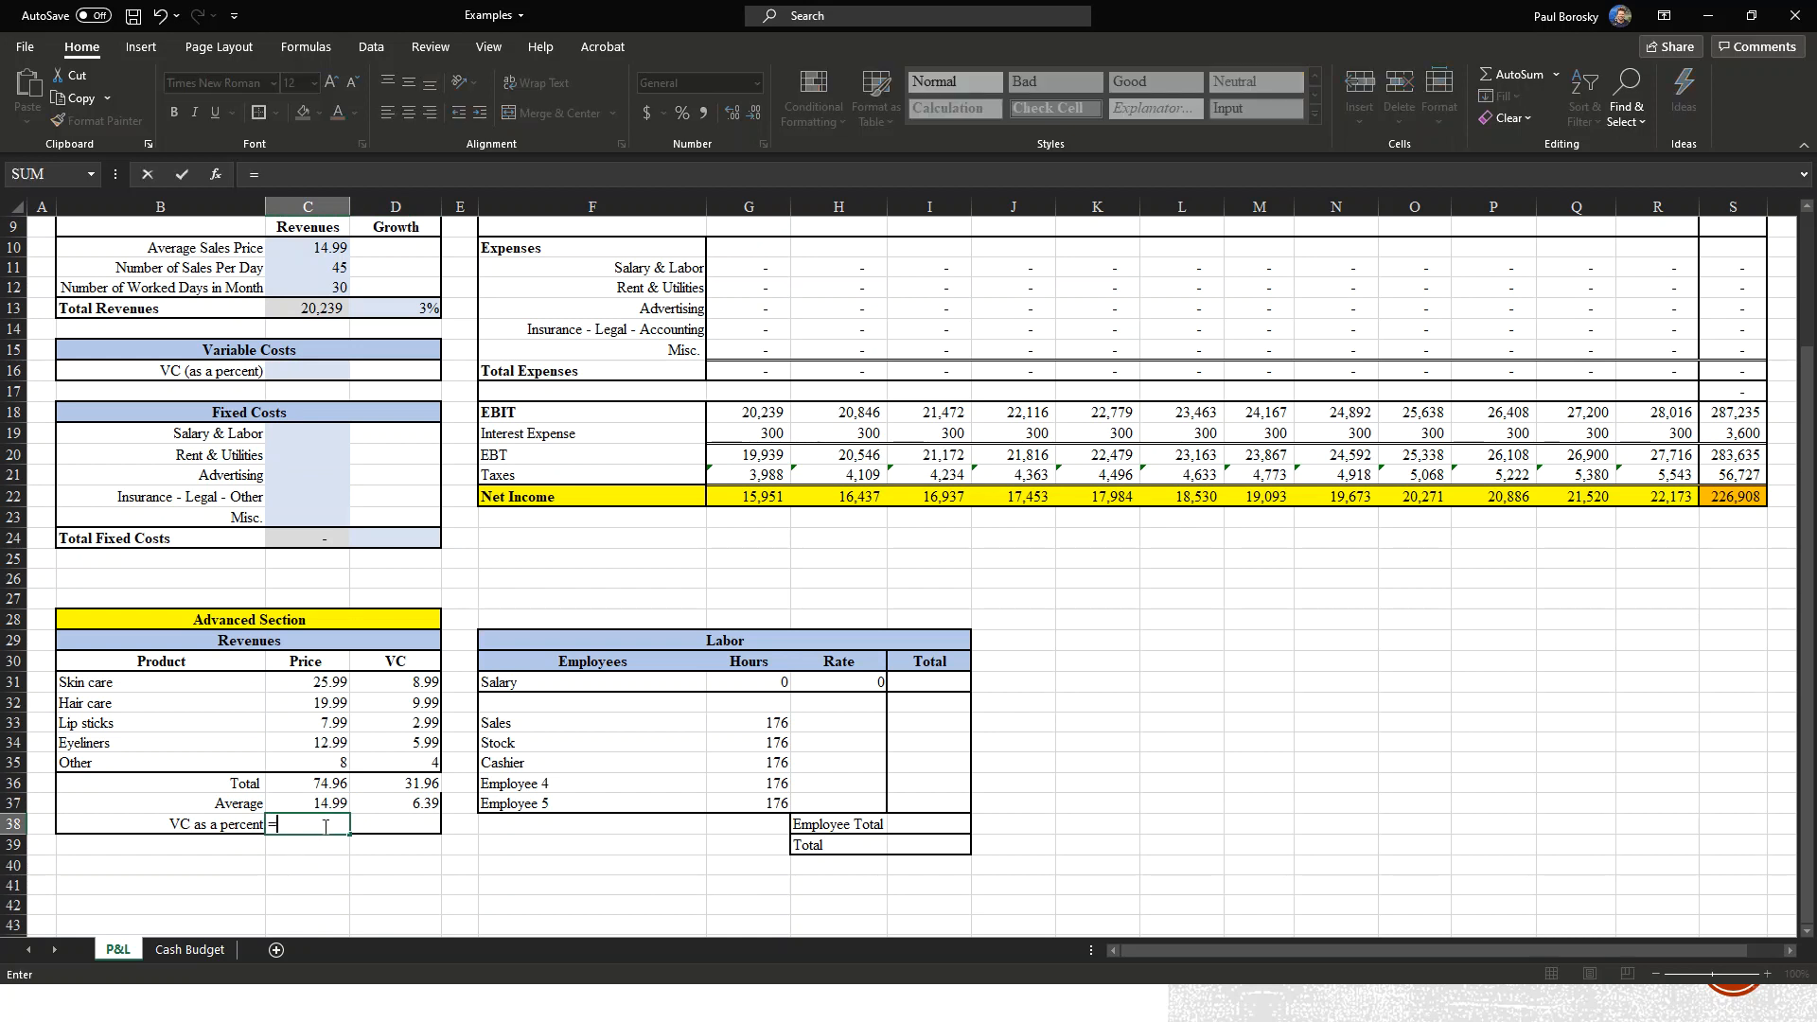
pyautogui.click(430, 803)
pyautogui.write('/')
pyautogui.click(301, 805)
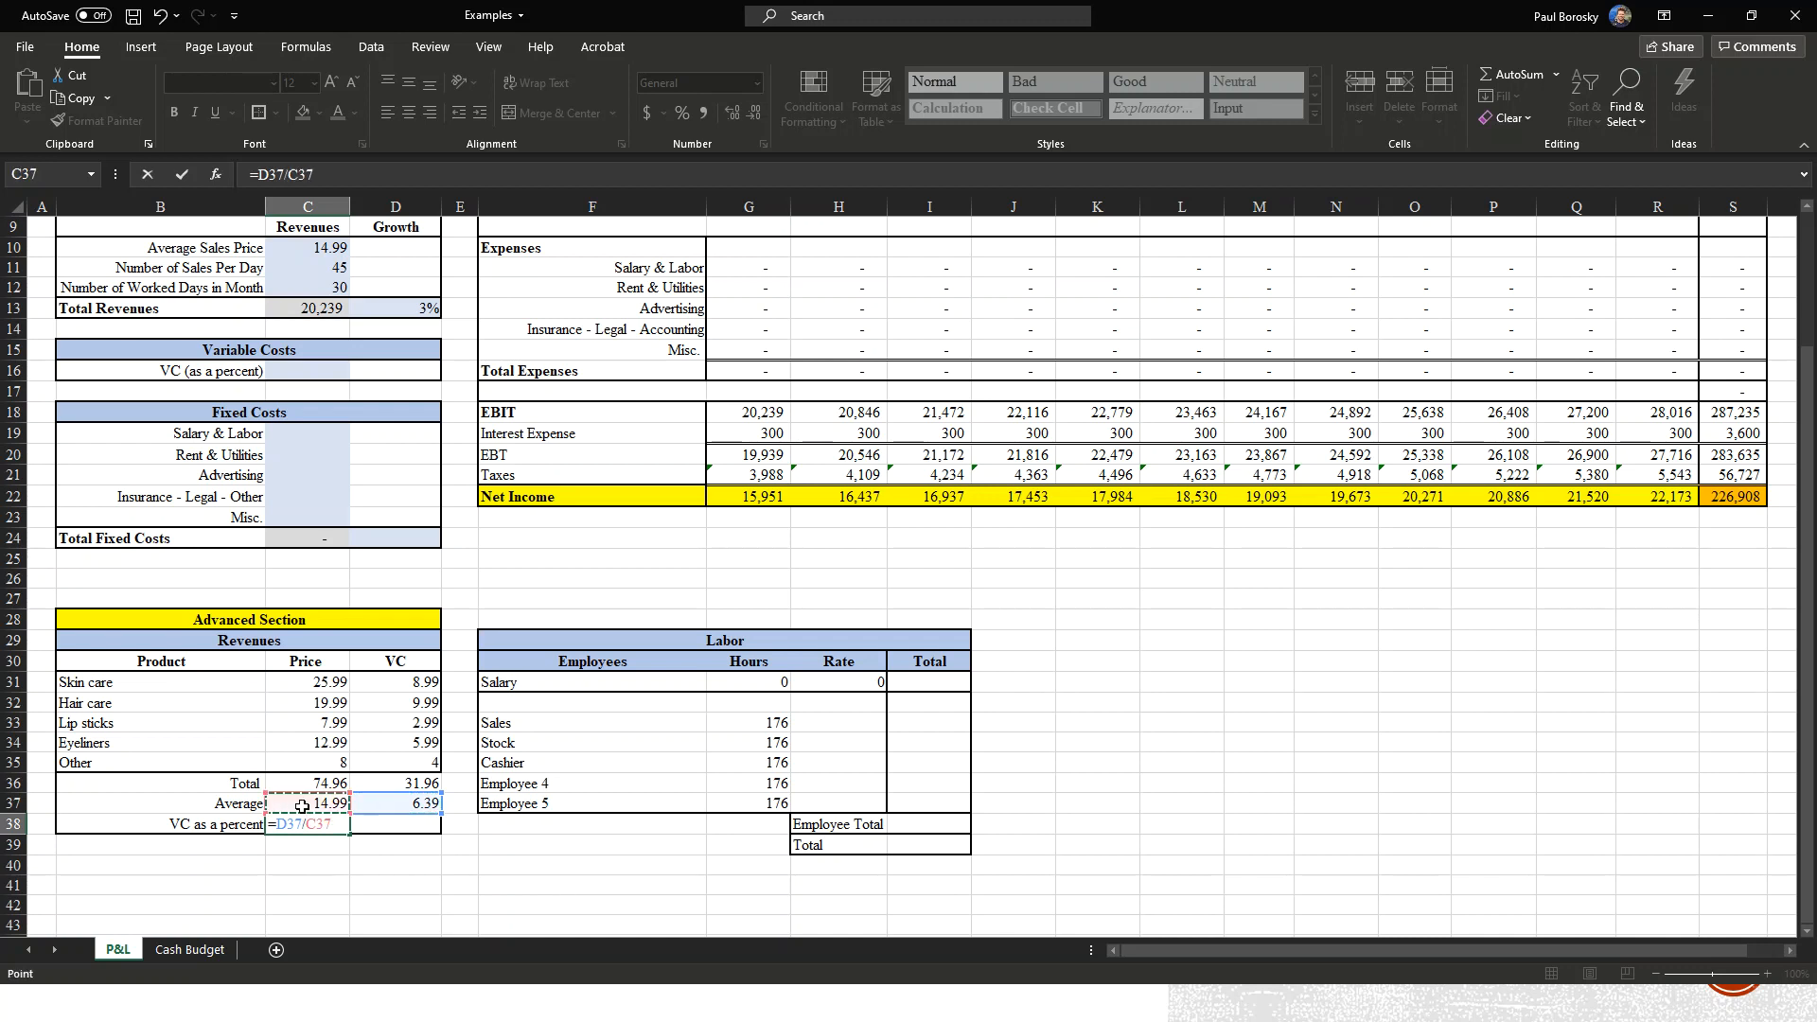
pyautogui.press('Return')
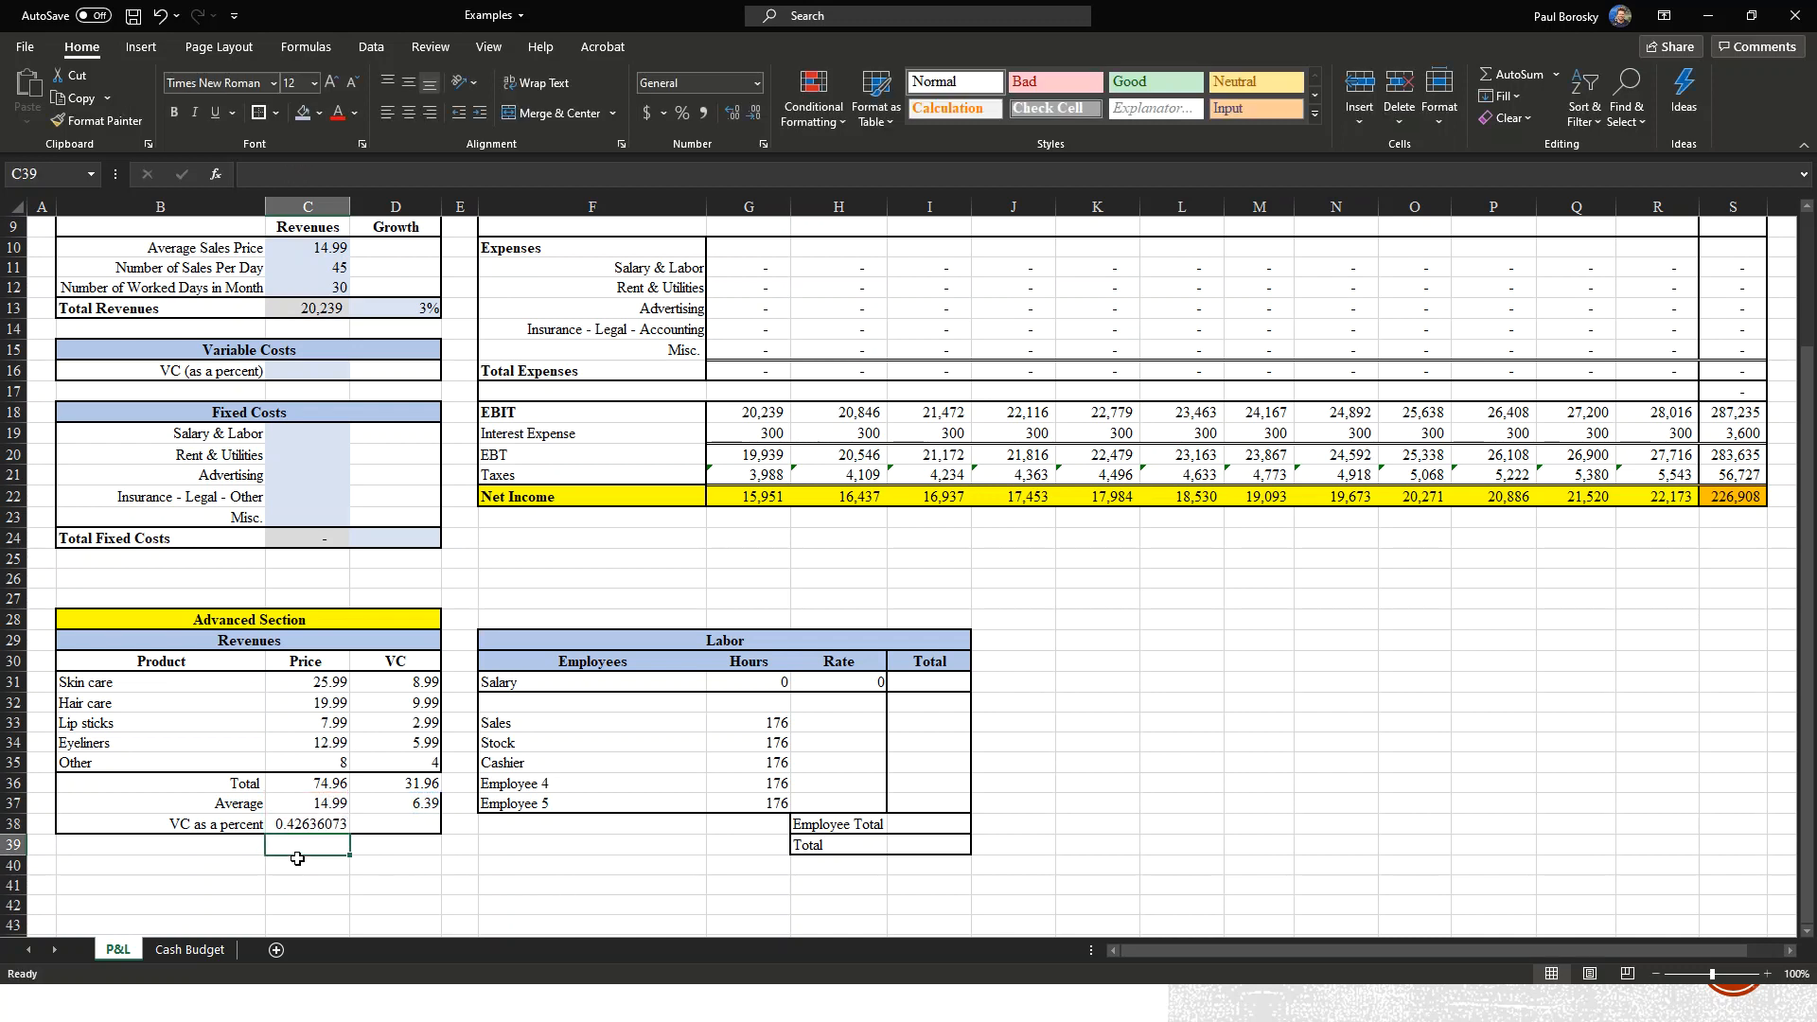
pyautogui.click(335, 821)
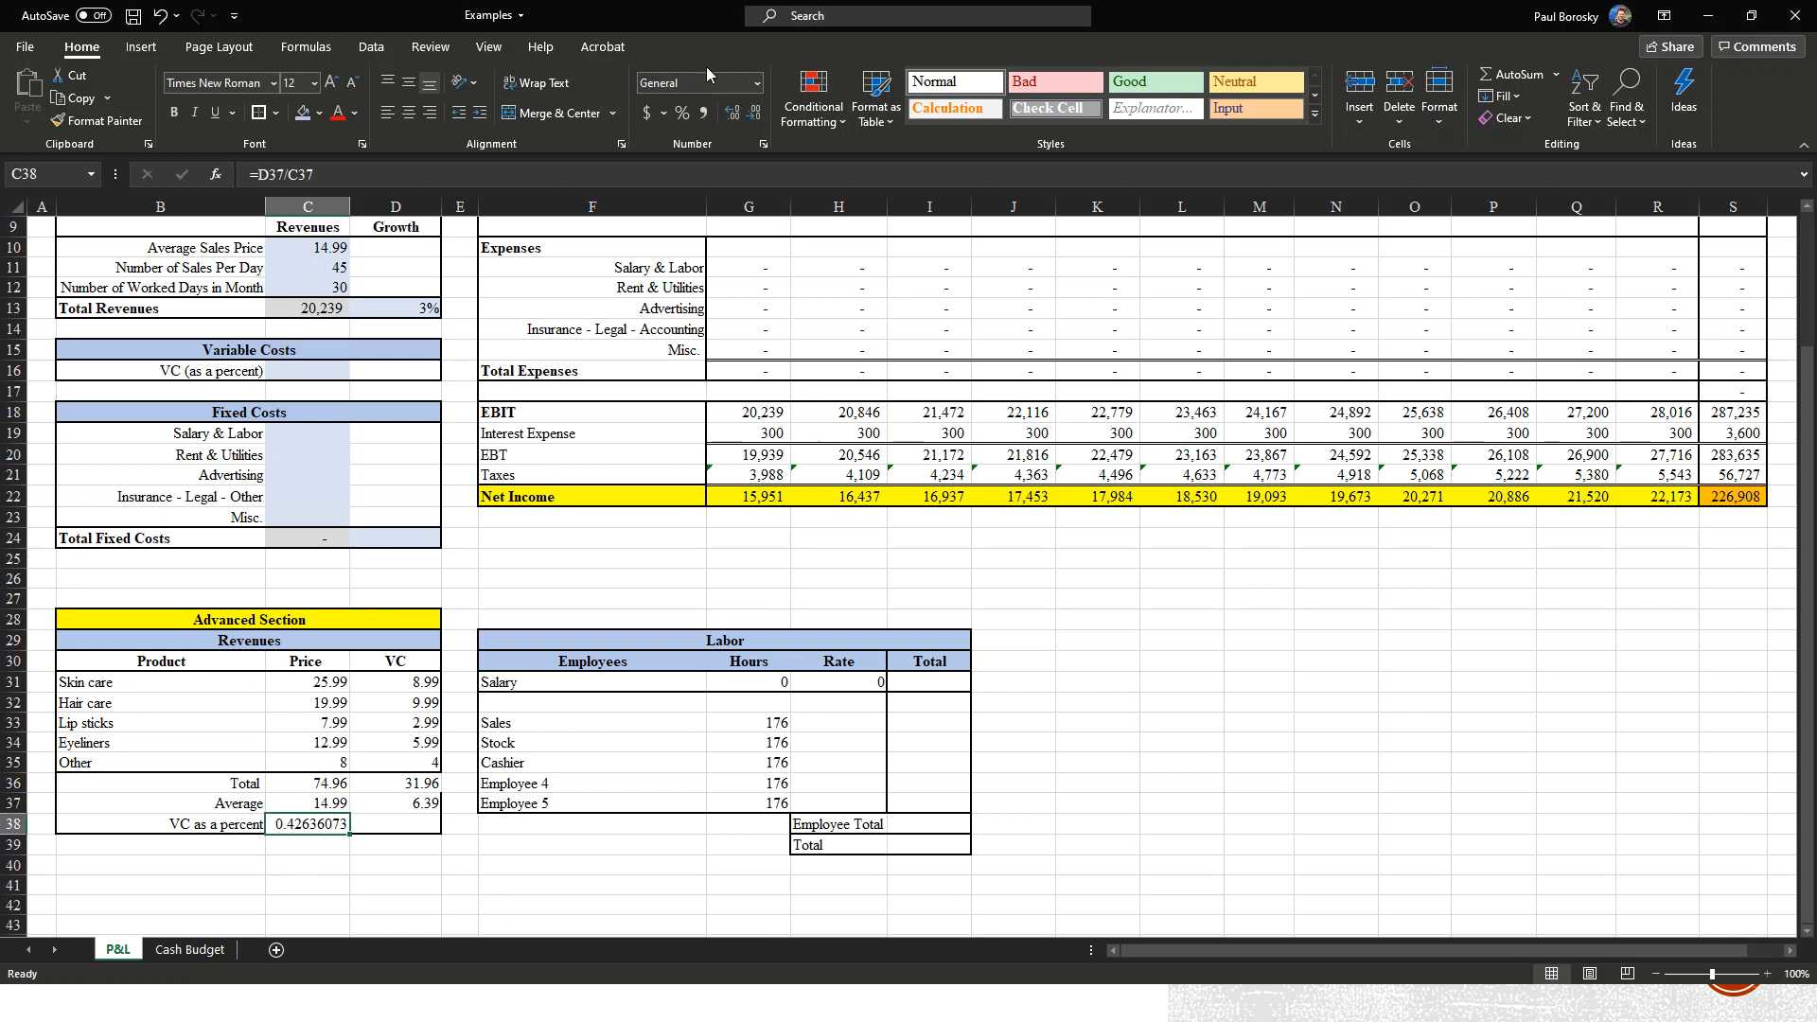
pyautogui.click(683, 113)
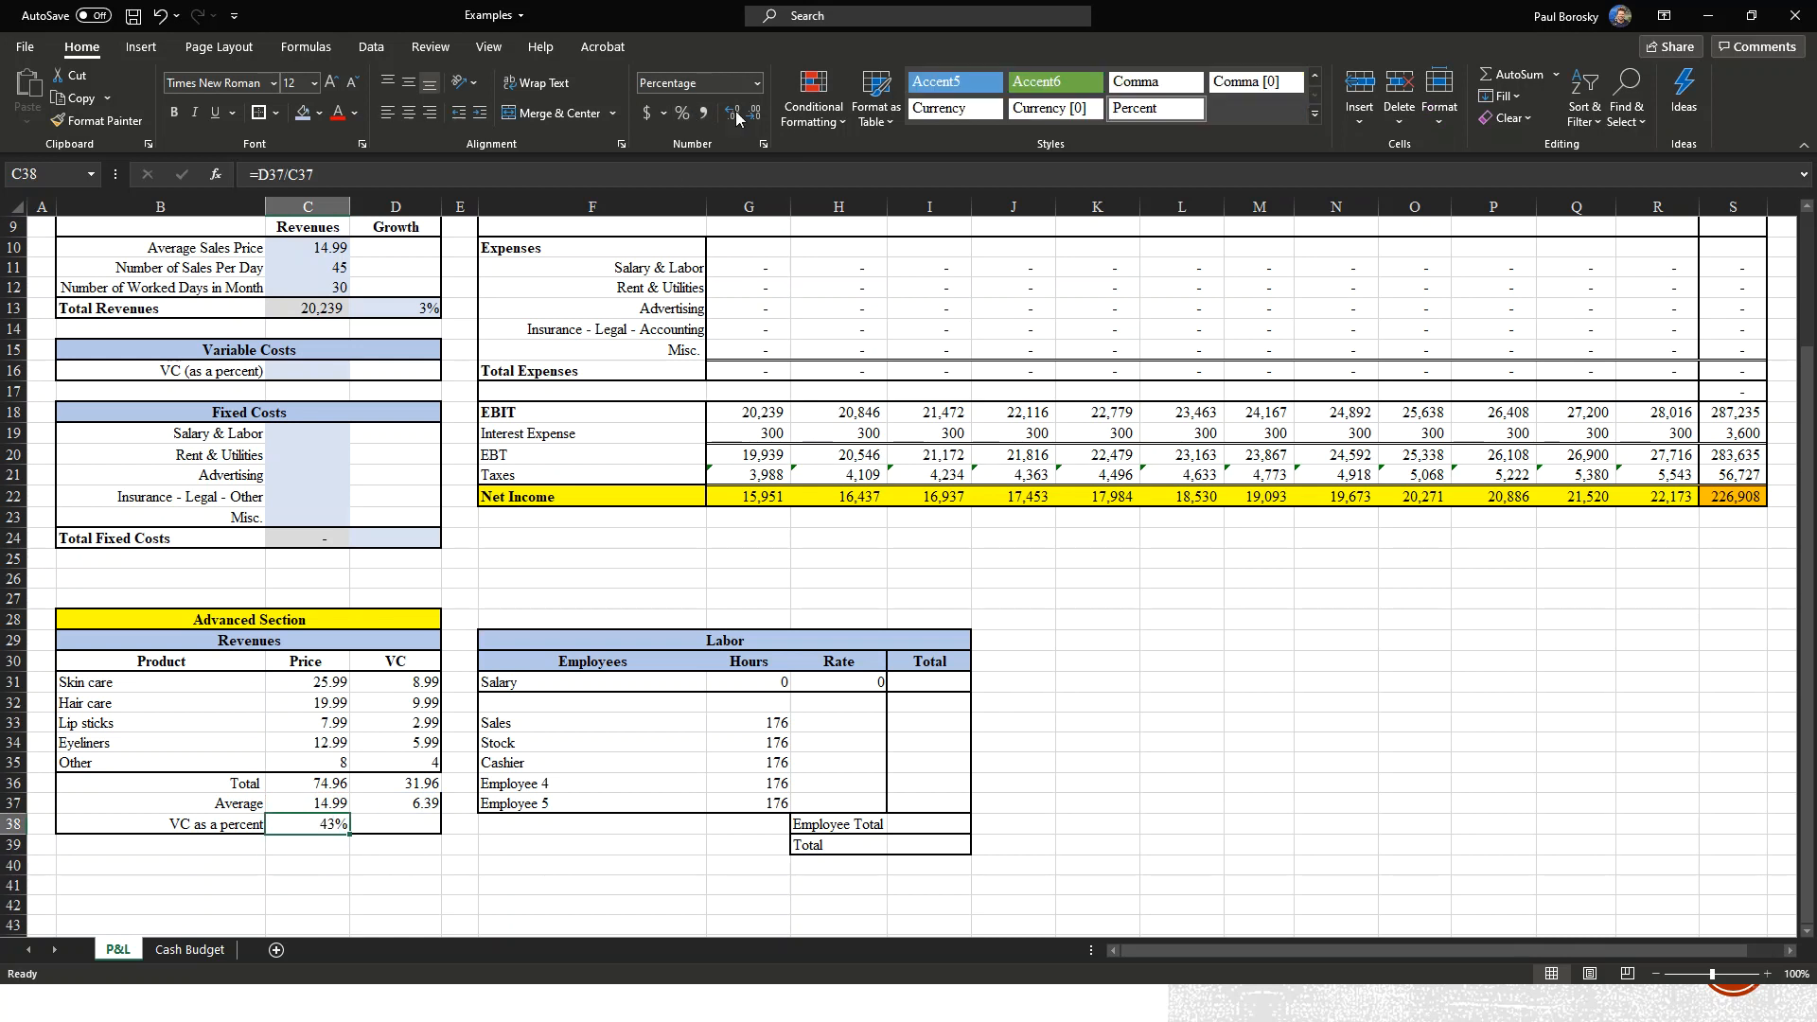
# Link VC (as a percent) in C16 to the Advanced Section's VC as a percent in C38.
pyautogui.click(460, 864)
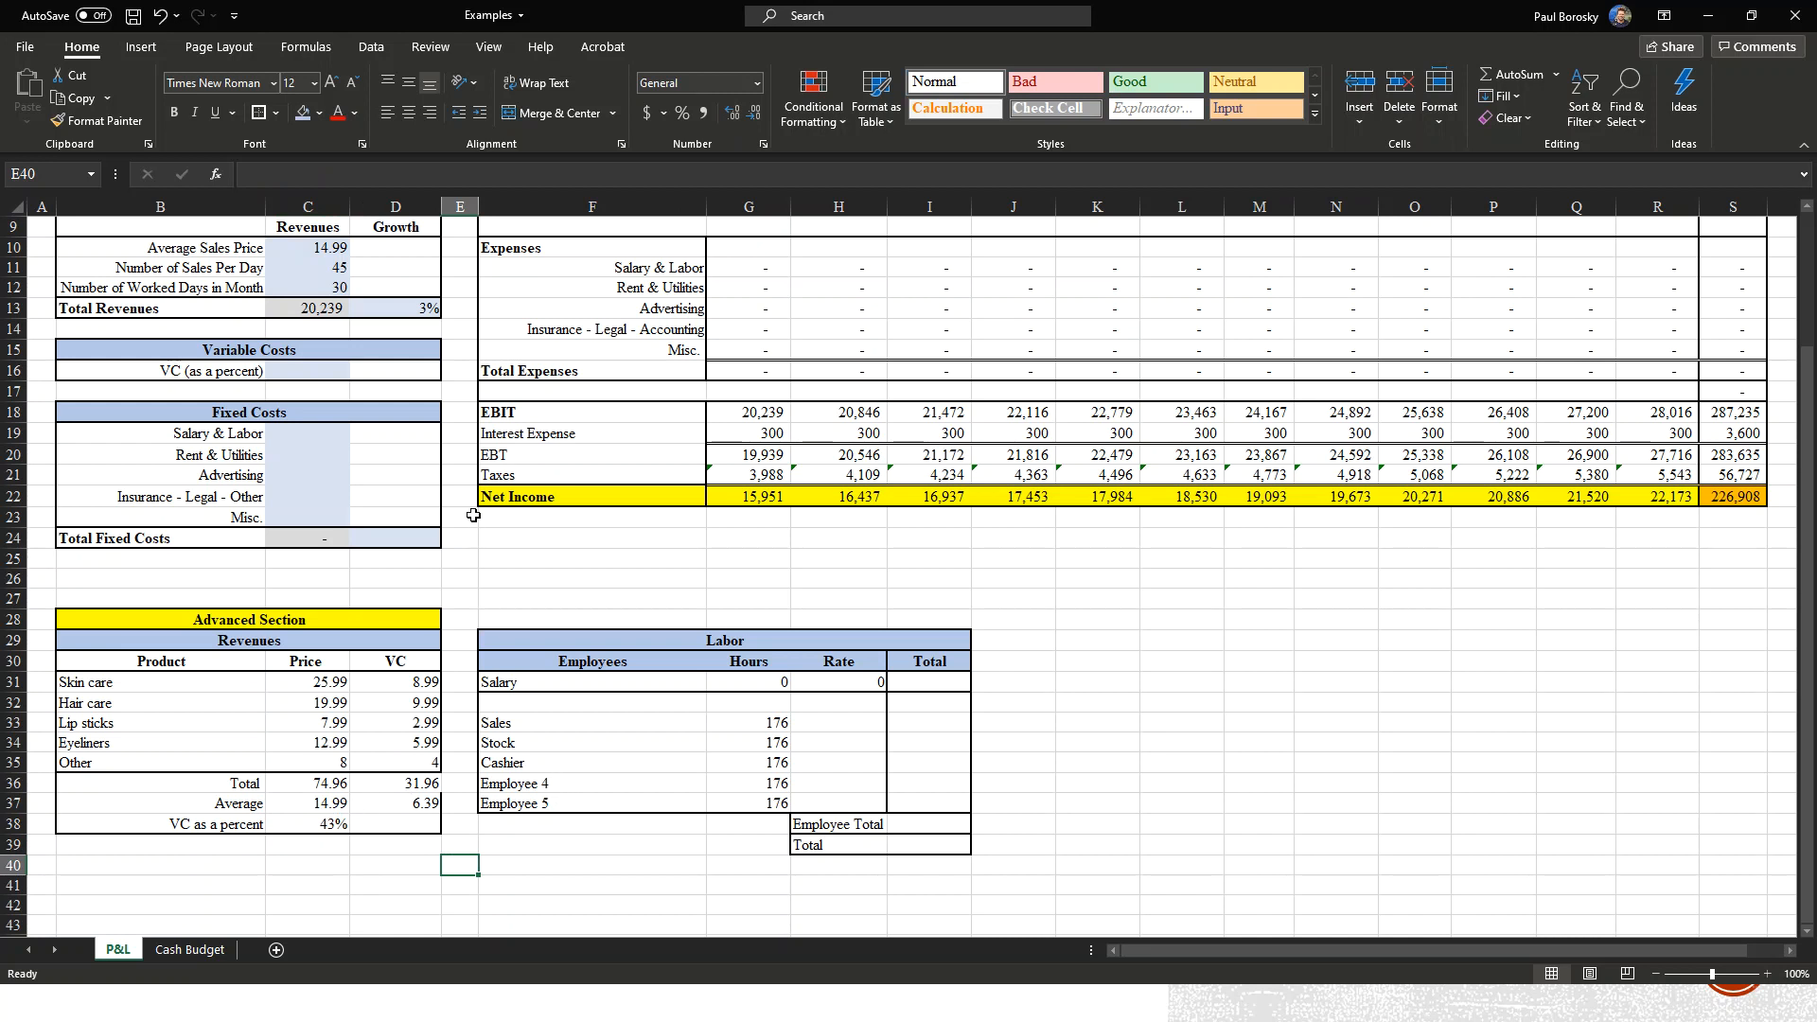
pyautogui.click(313, 370)
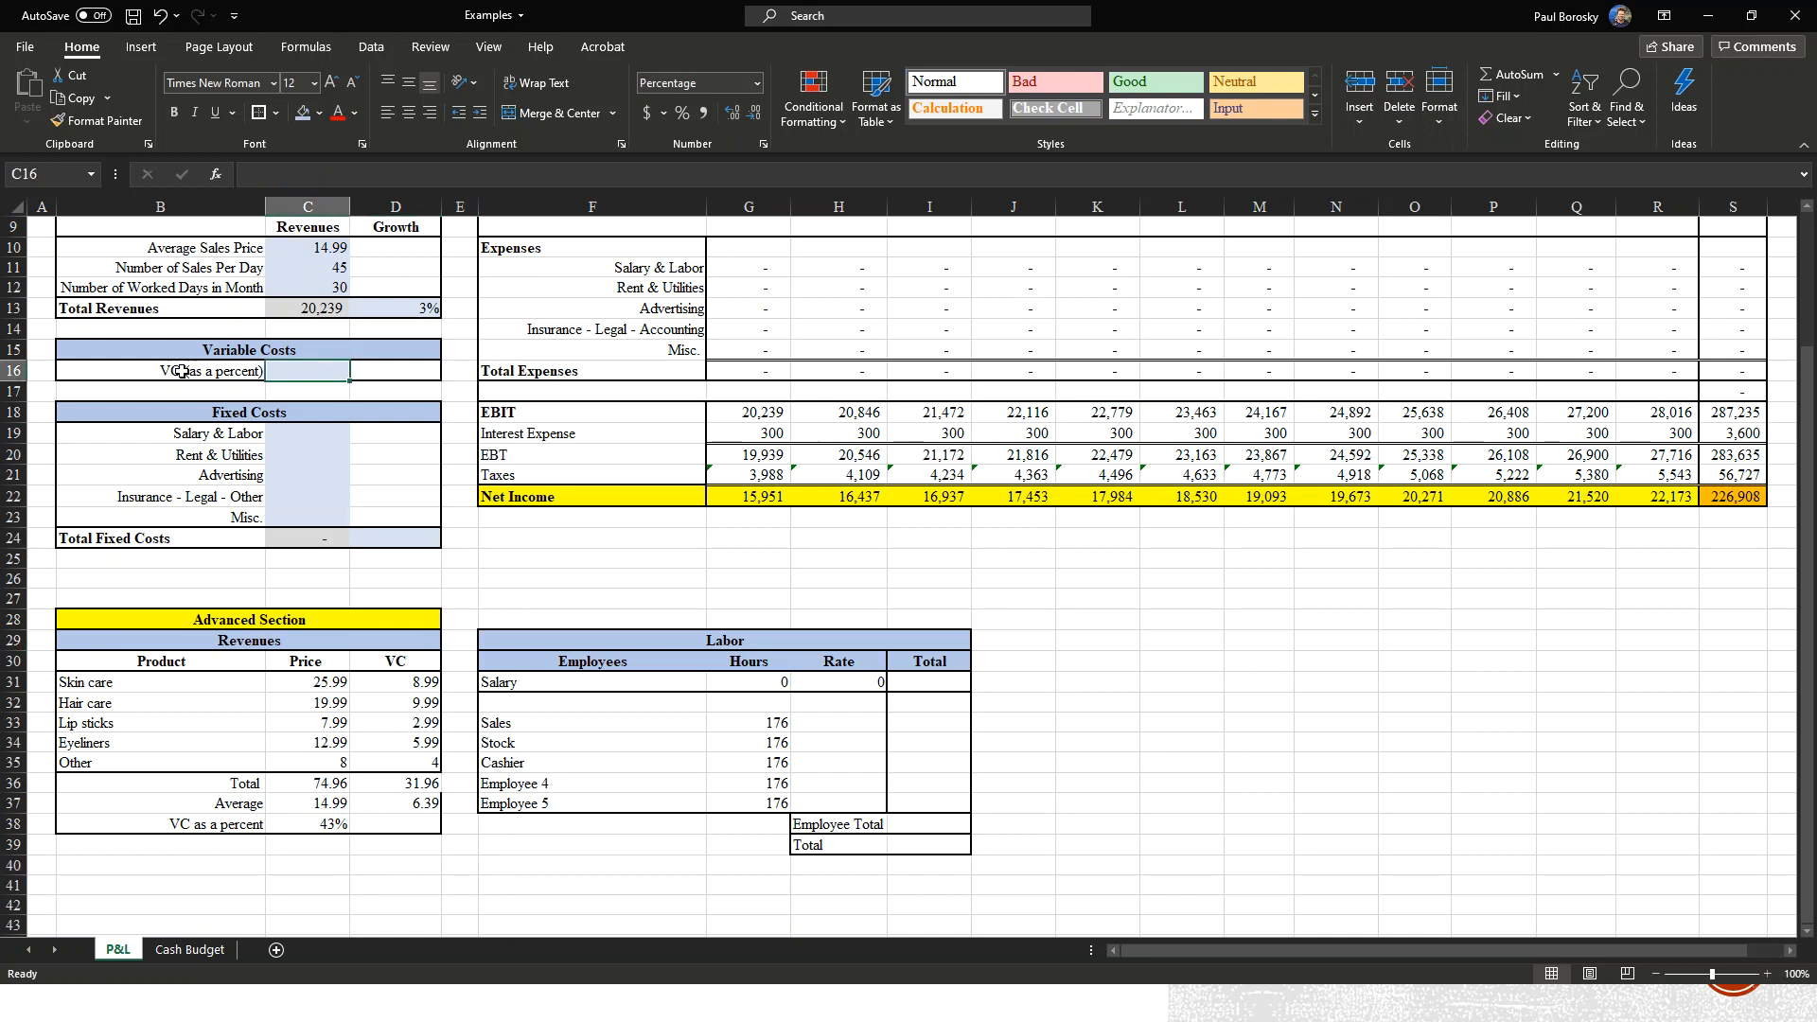
pyautogui.write('=')
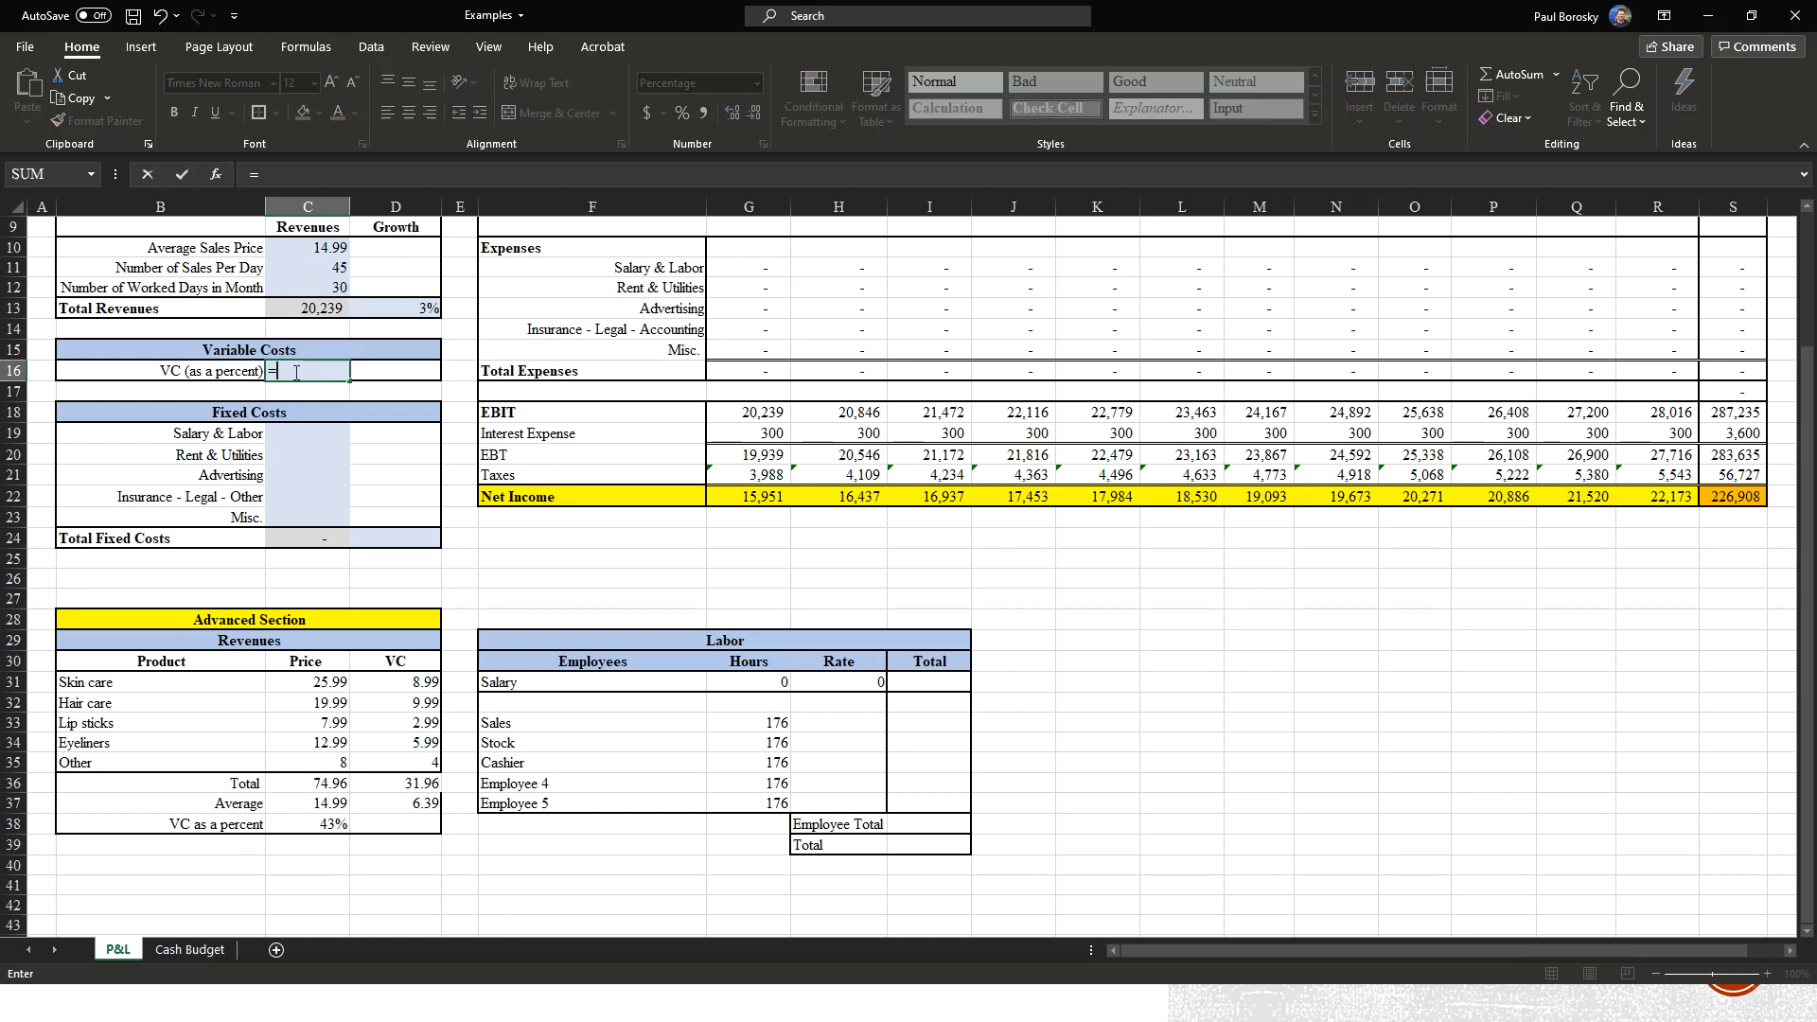
pyautogui.click(316, 824)
pyautogui.press('Return')
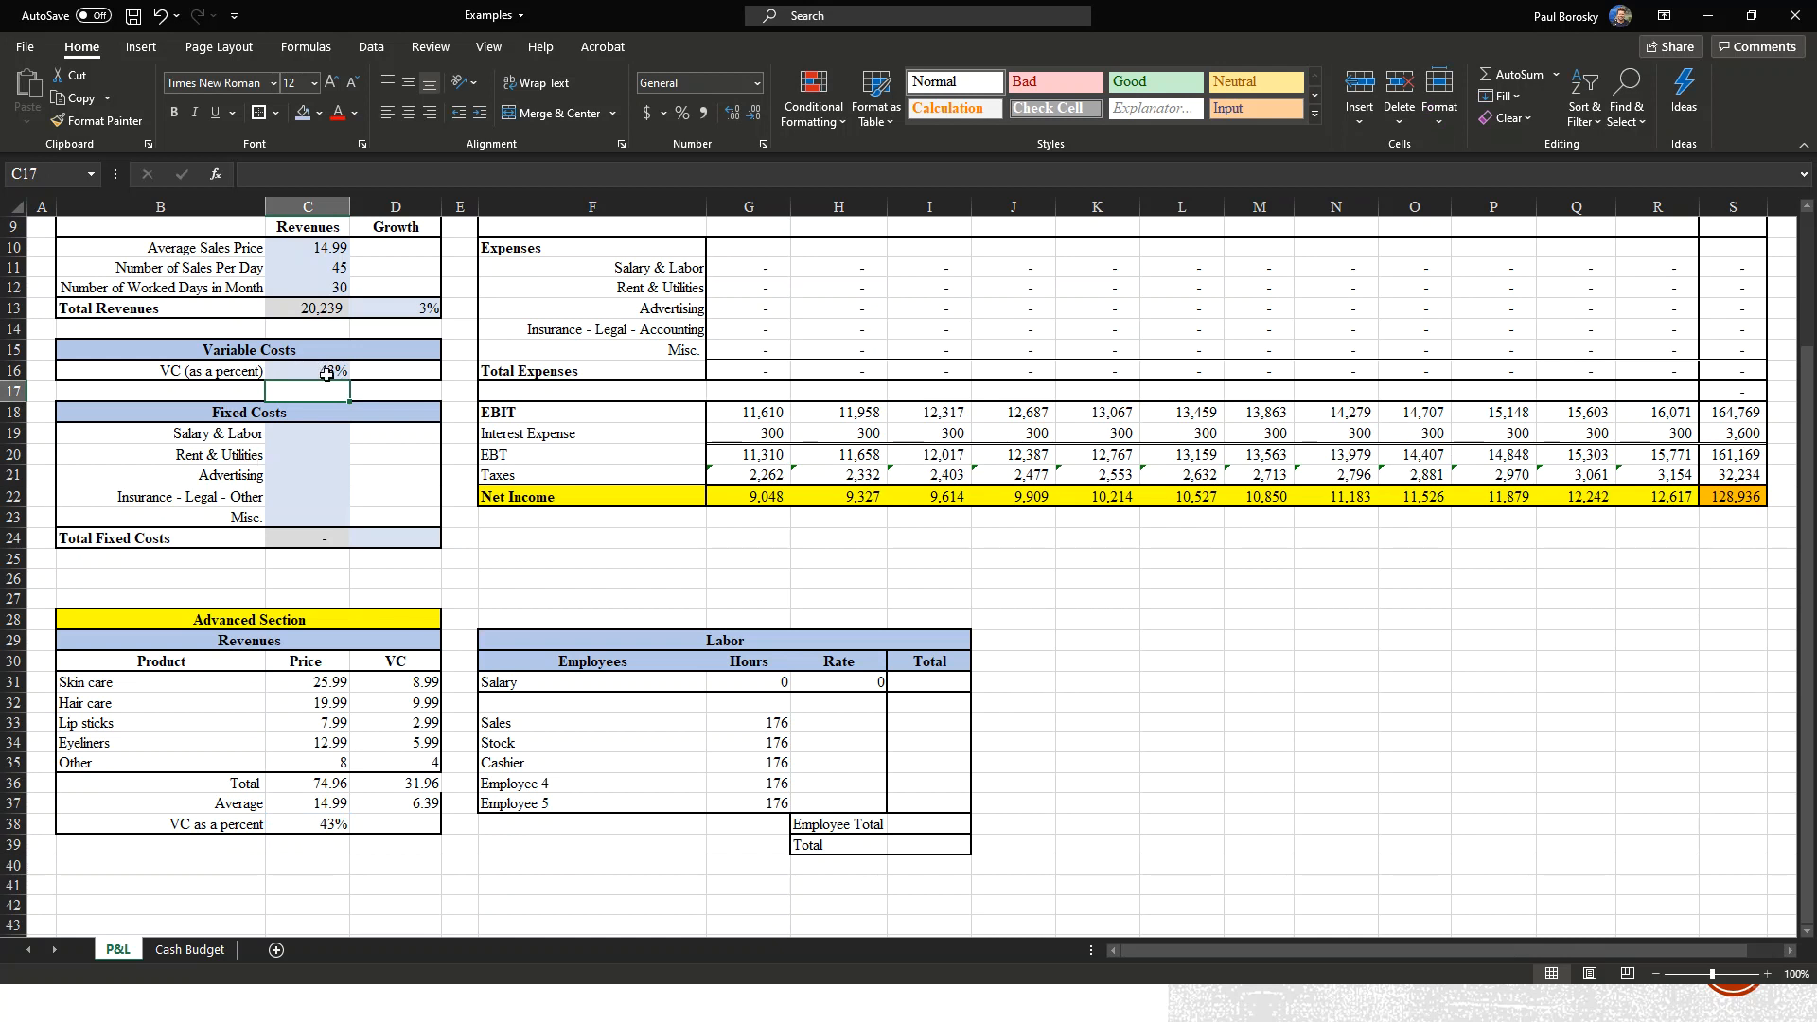
# Enter 2500 as the Salary row's Total in I31 of the Labor table.
pyautogui.click(320, 434)
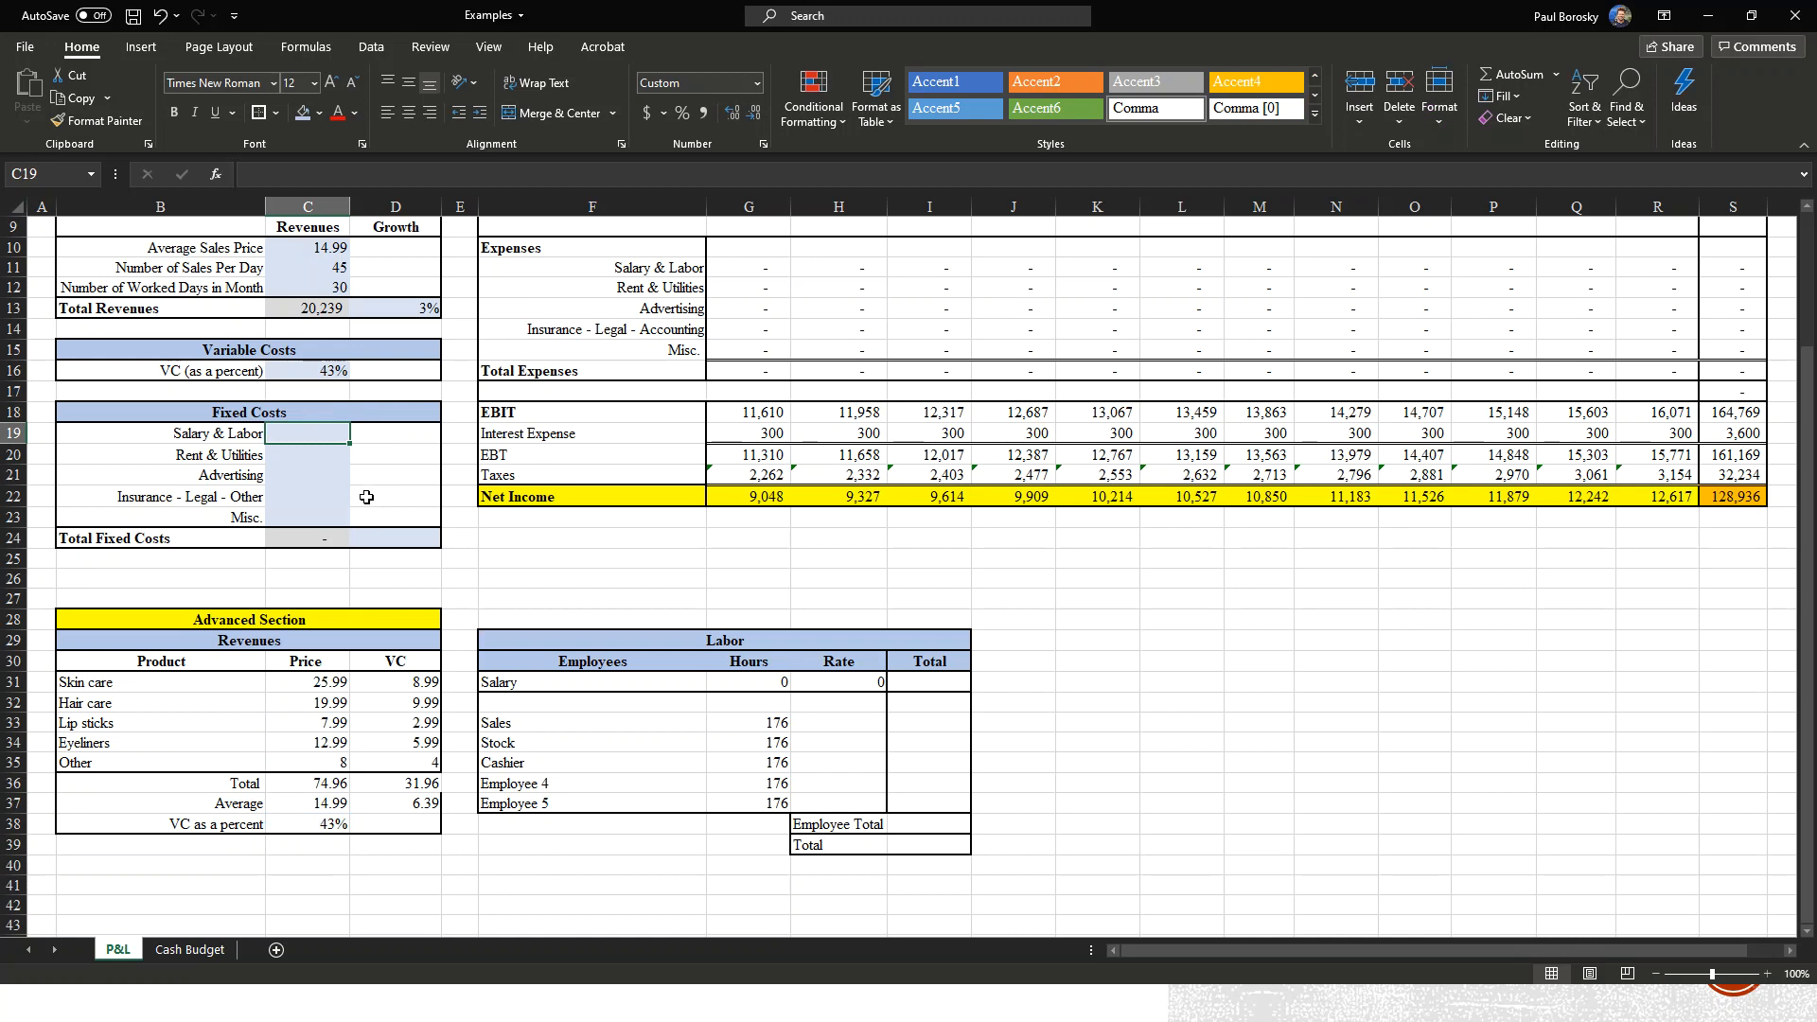
pyautogui.click(908, 703)
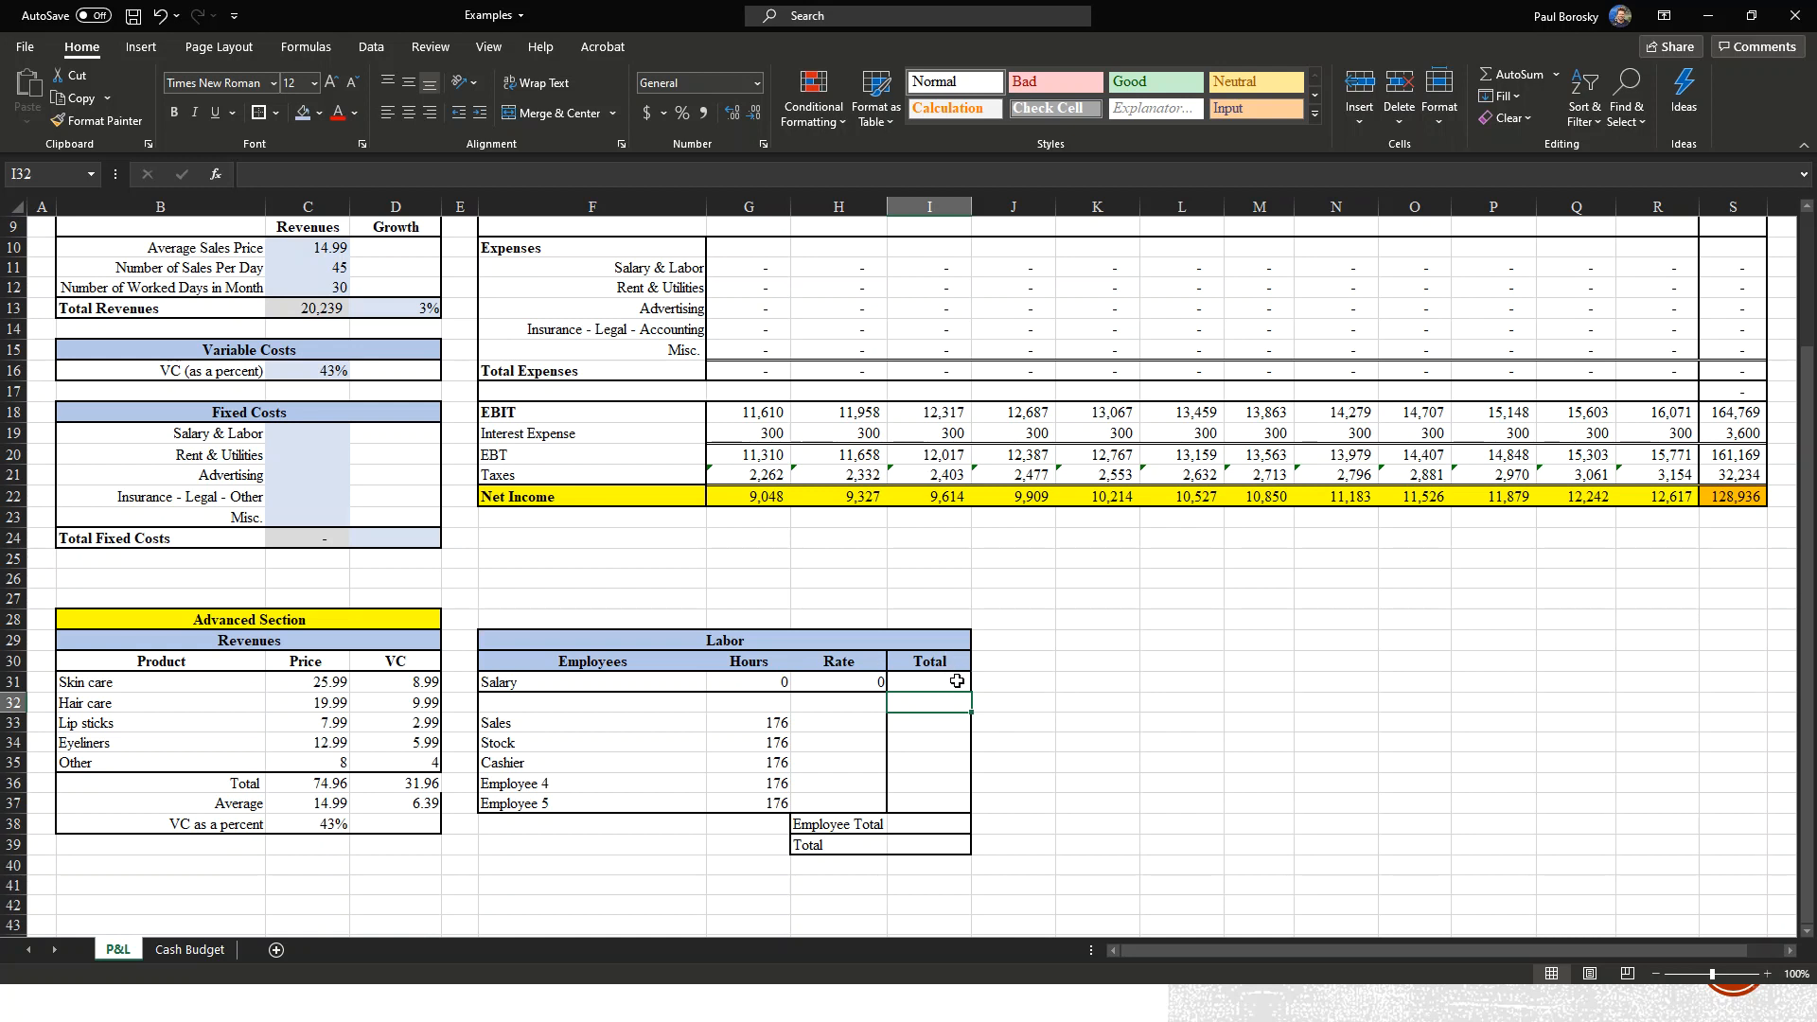
pyautogui.click(1047, 682)
pyautogui.click(939, 683)
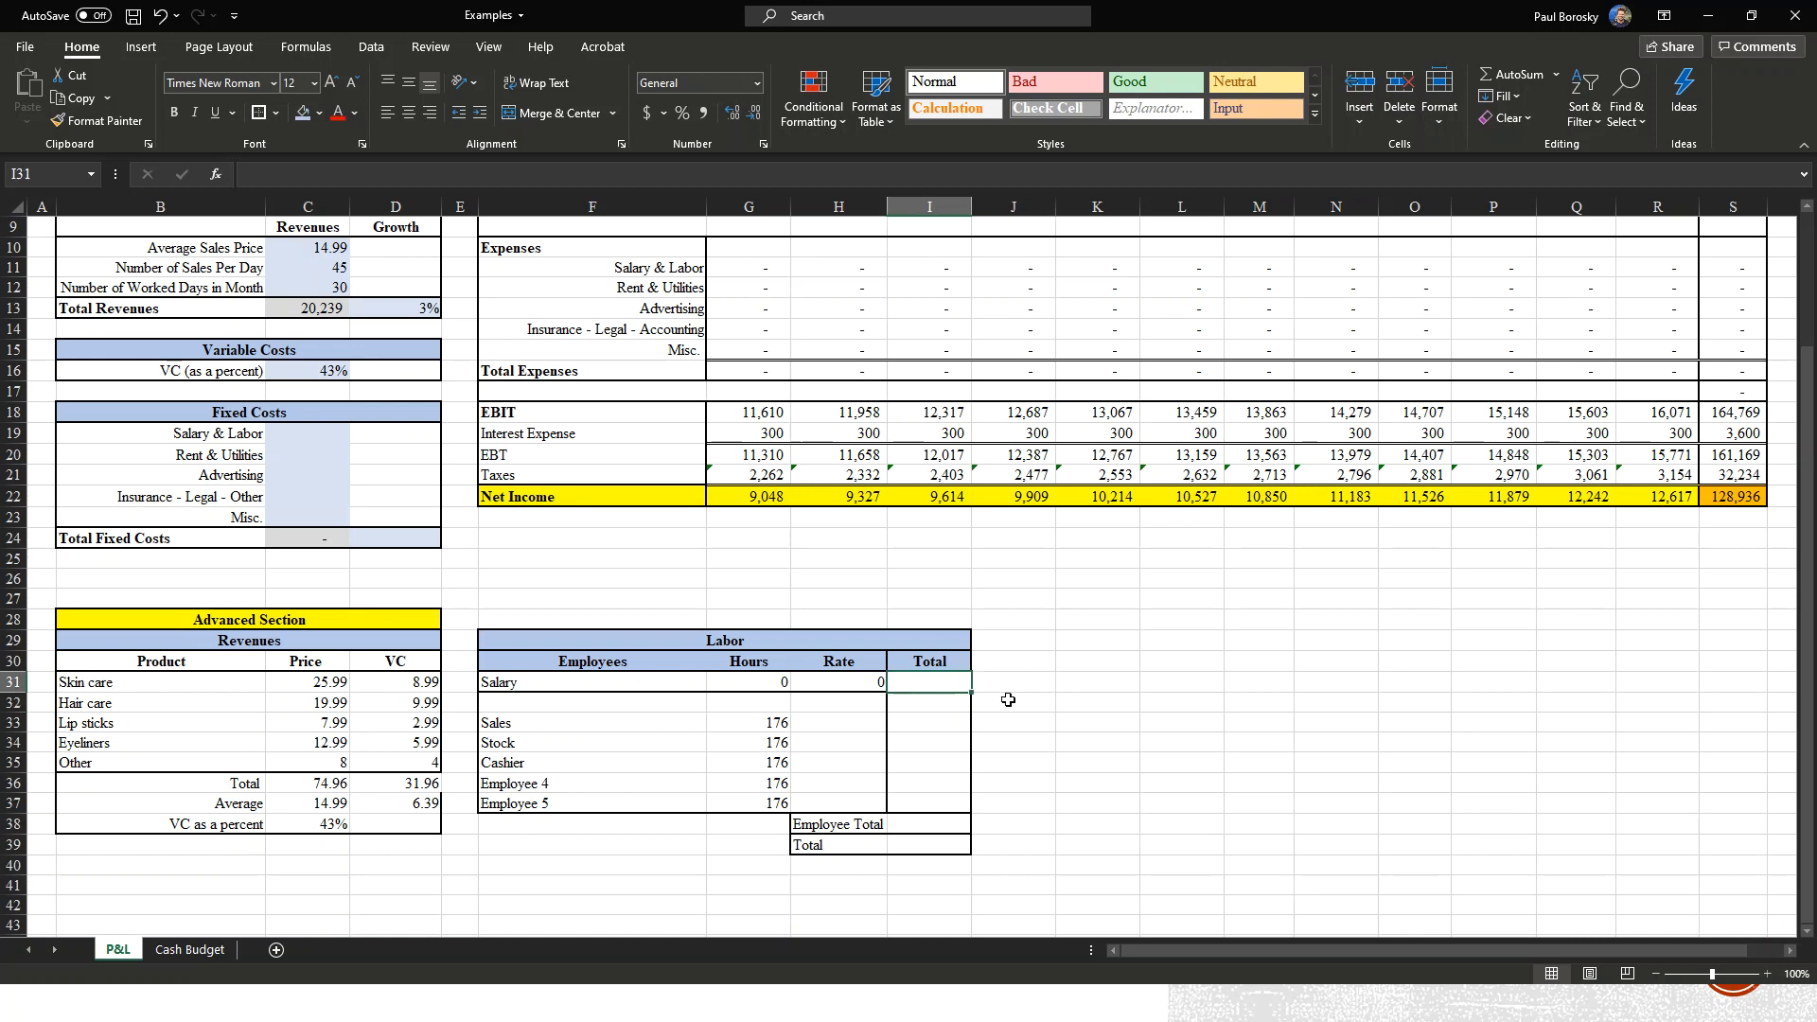
pyautogui.write('2500')
pyautogui.press('Return')
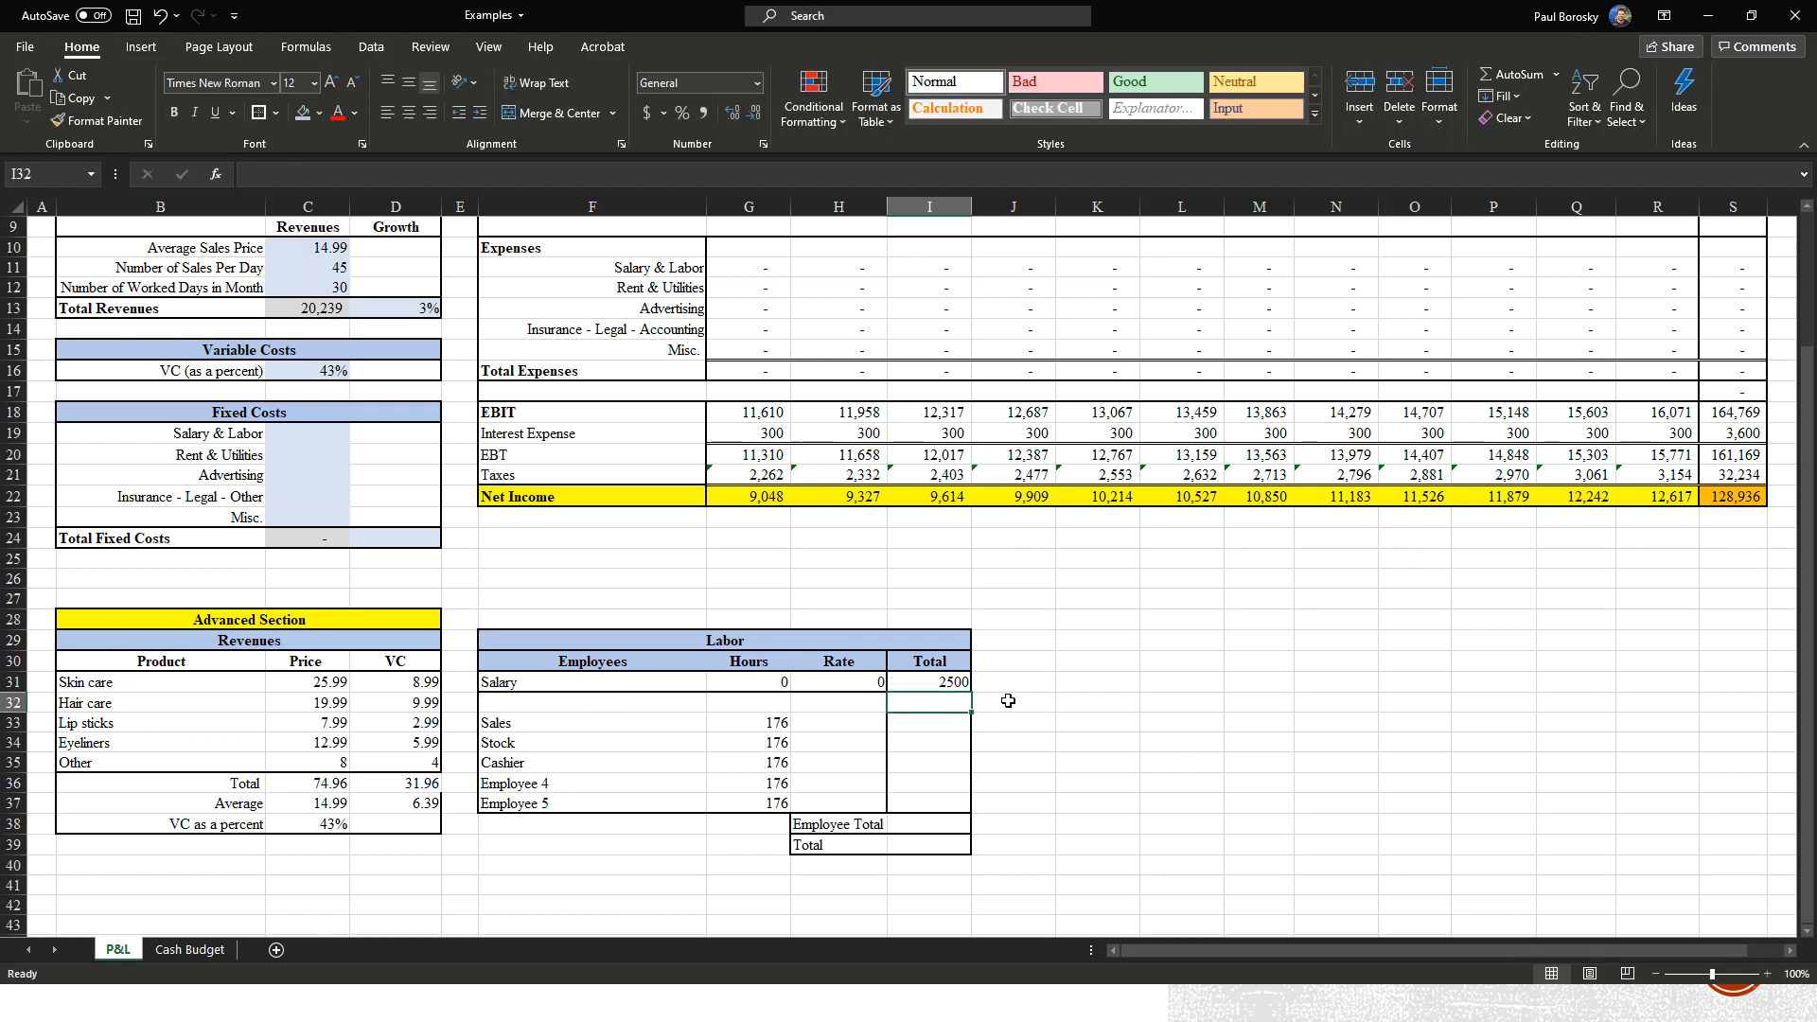
# Set the Hours to 174 for Sales, Stock, Cashier, Employee 4 and Employee 5 in G33:G37 of the Labor table.
pyautogui.click(626, 725)
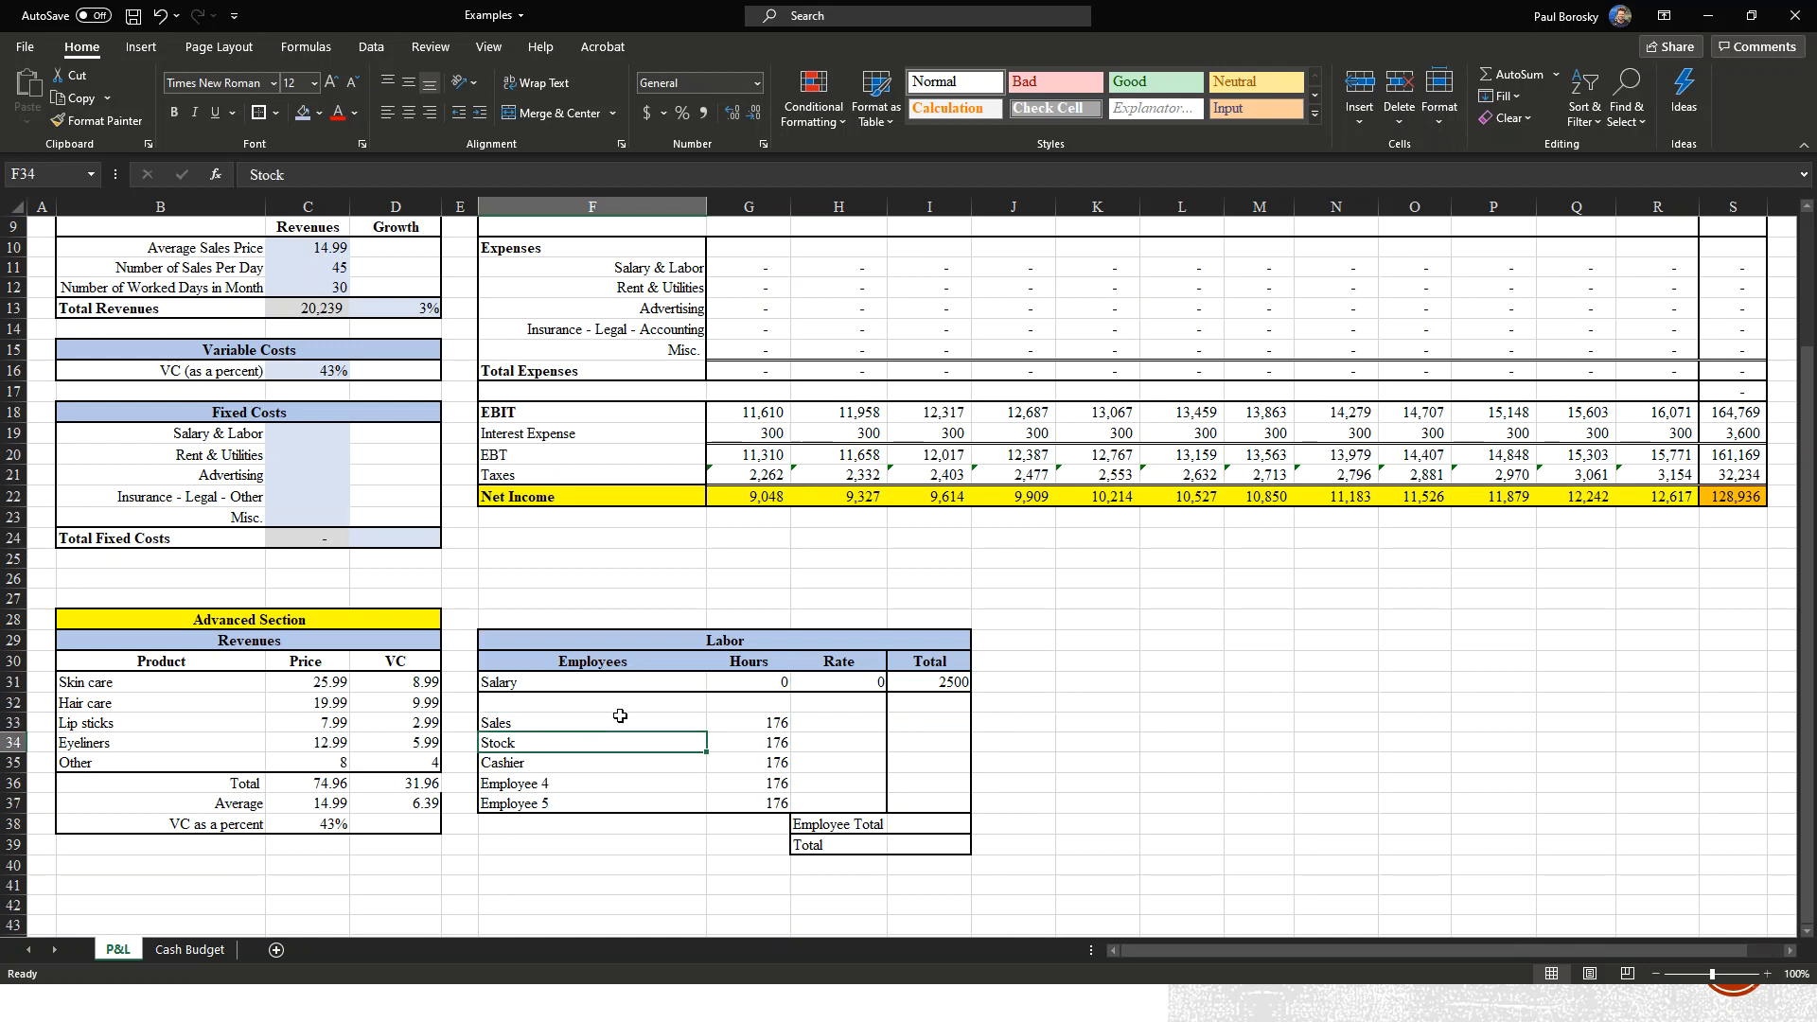
pyautogui.click(606, 742)
pyautogui.click(608, 763)
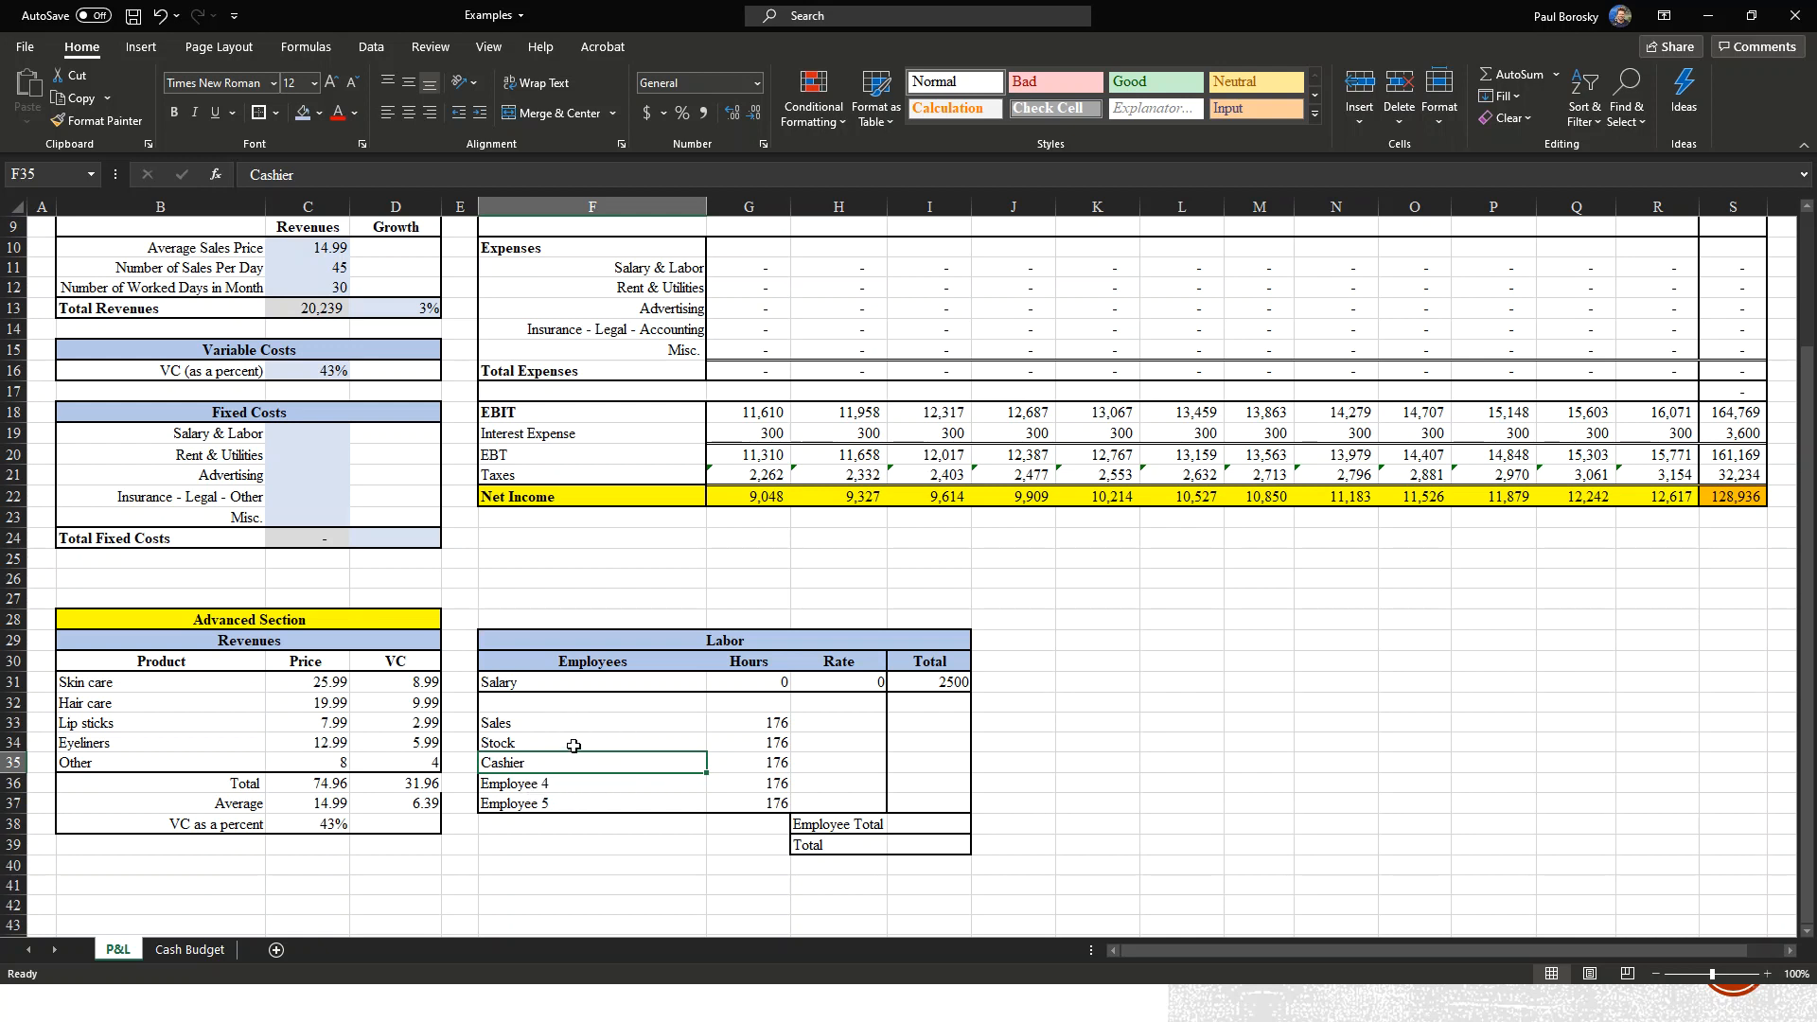
pyautogui.click(760, 721)
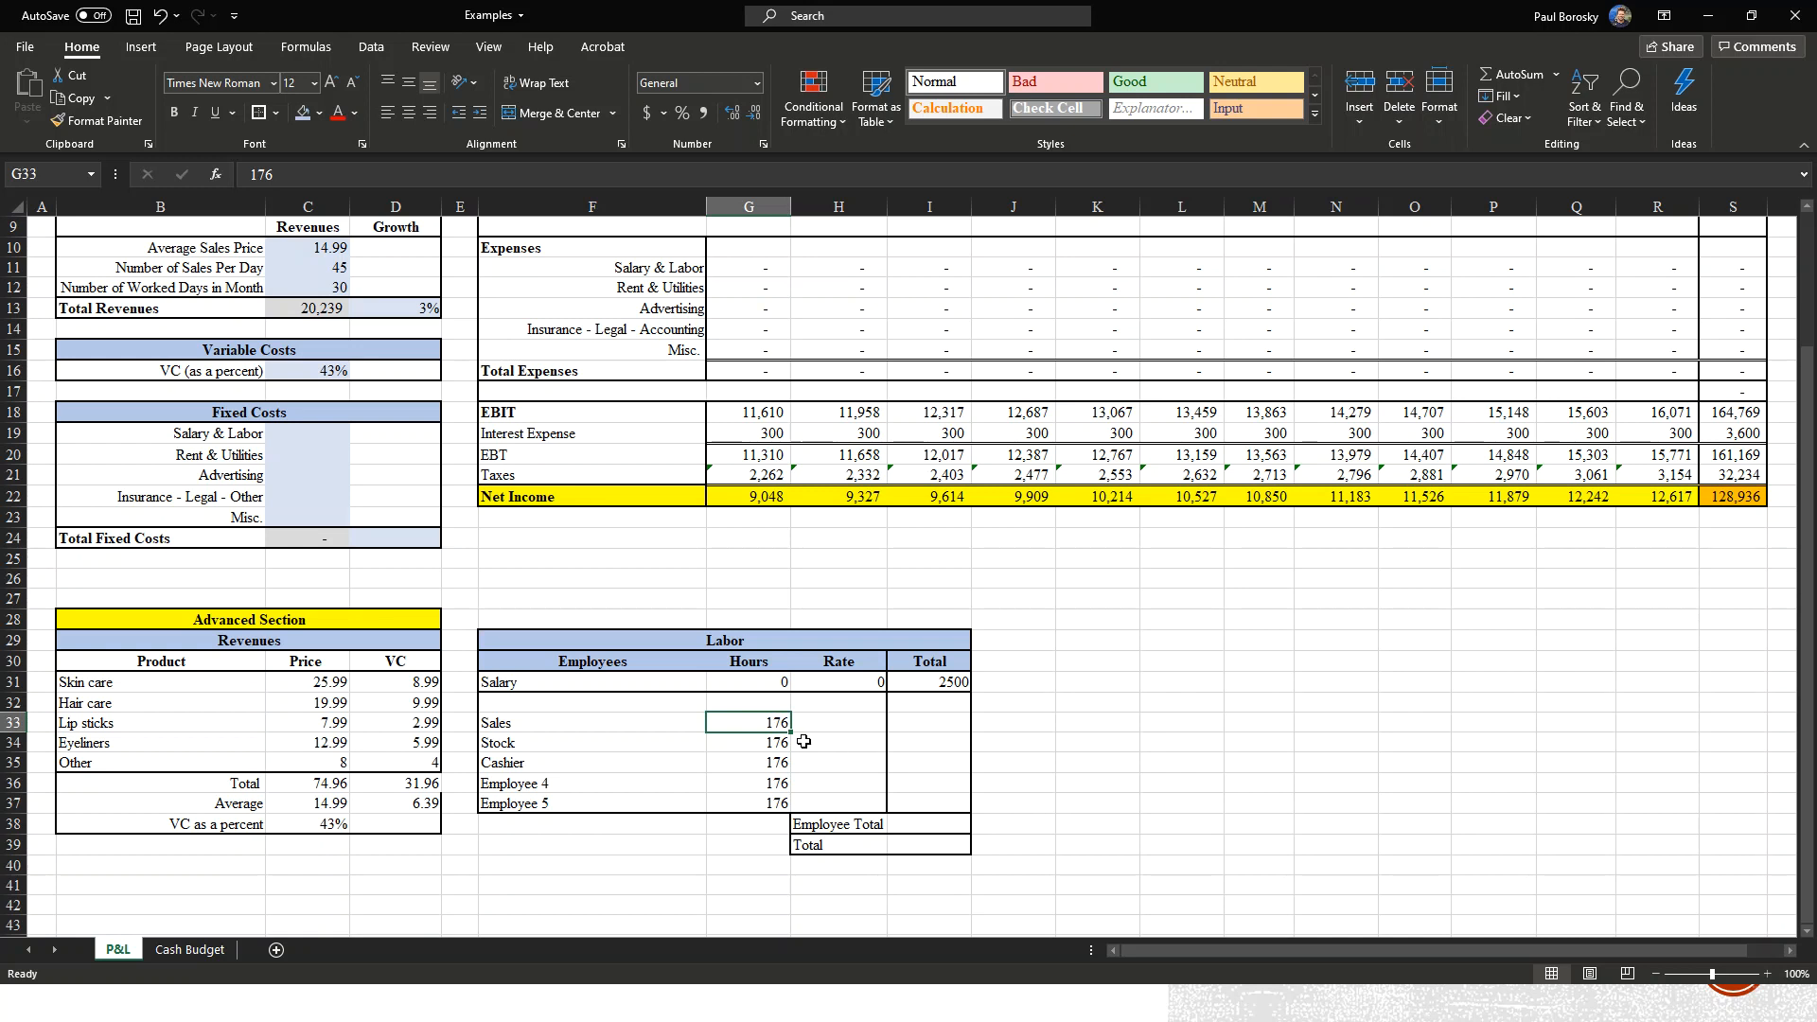
pyautogui.write('174')
pyautogui.press('Return')
pyautogui.write('1743')
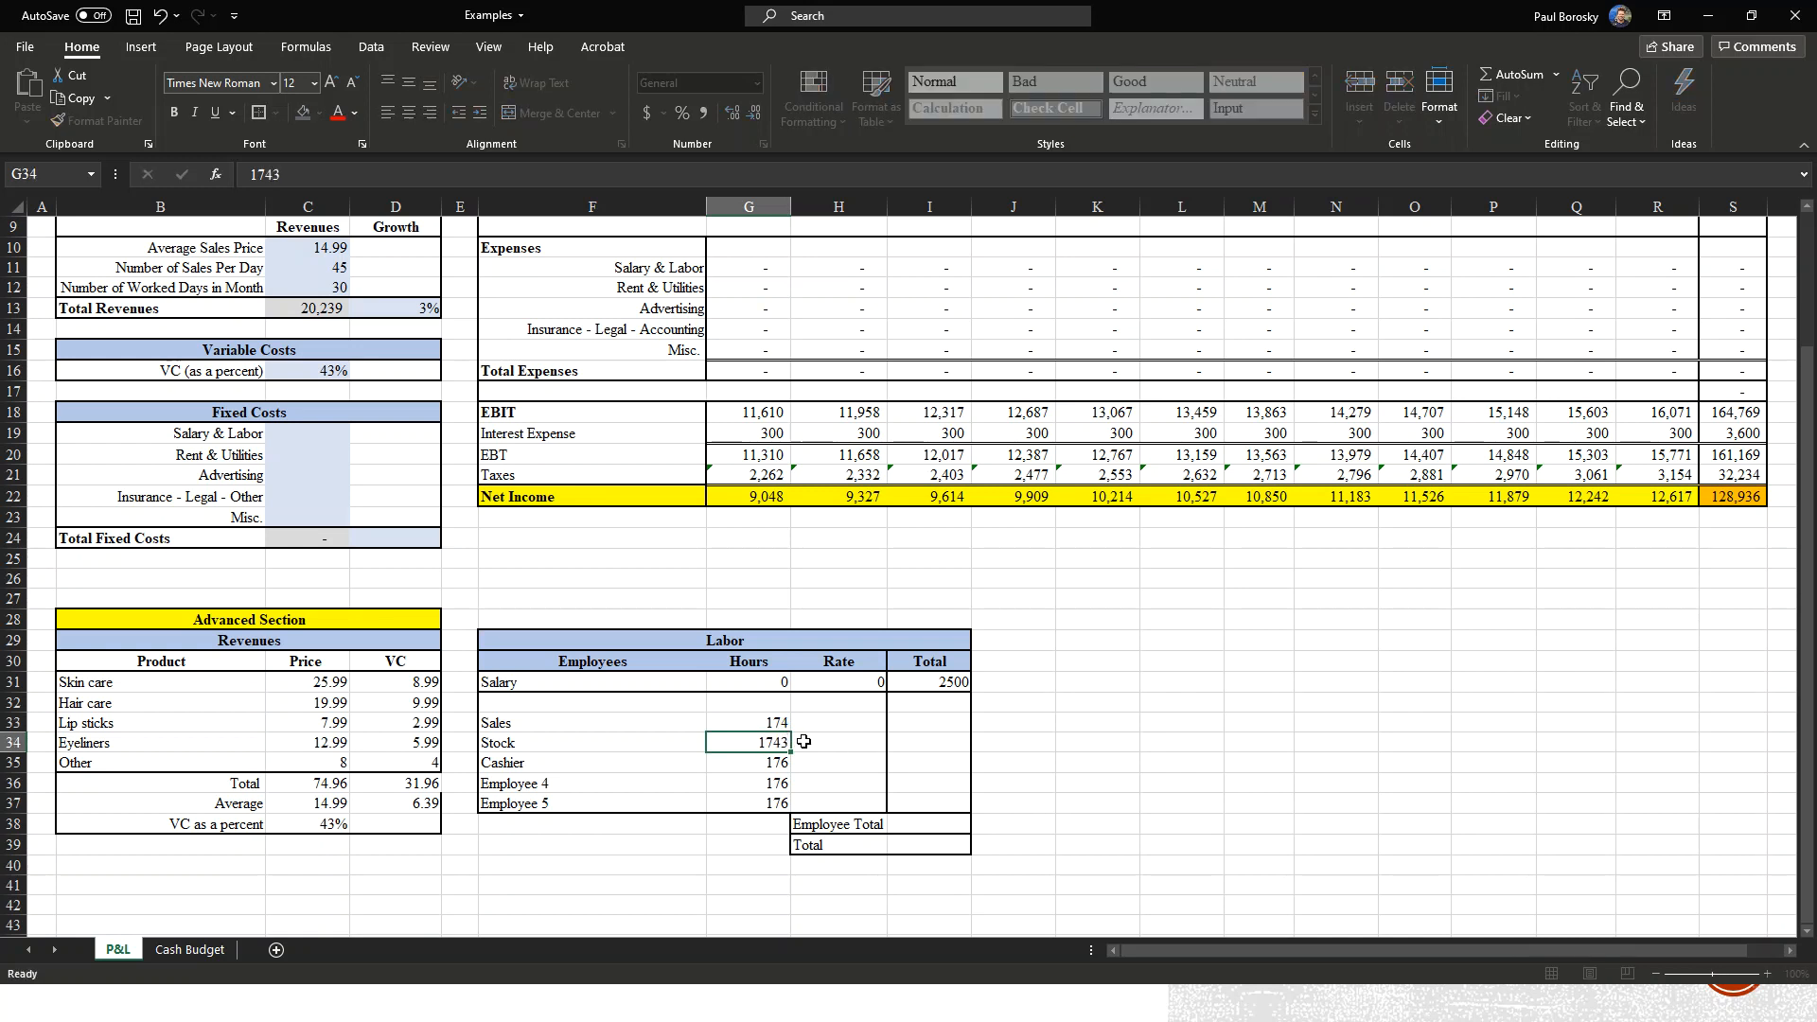
pyautogui.press('Return')
pyautogui.press('Up')
pyautogui.write('174')
pyautogui.press('Return')
pyautogui.write('174')
pyautogui.press('Return')
pyautogui.write('174')
pyautogui.press('Return')
pyautogui.write('174')
pyautogui.press('Return')
# Enter the hourly rates in H33:H35: 18 for Sales, 15 for Stock and 15 for Cashier.
pyautogui.click(828, 724)
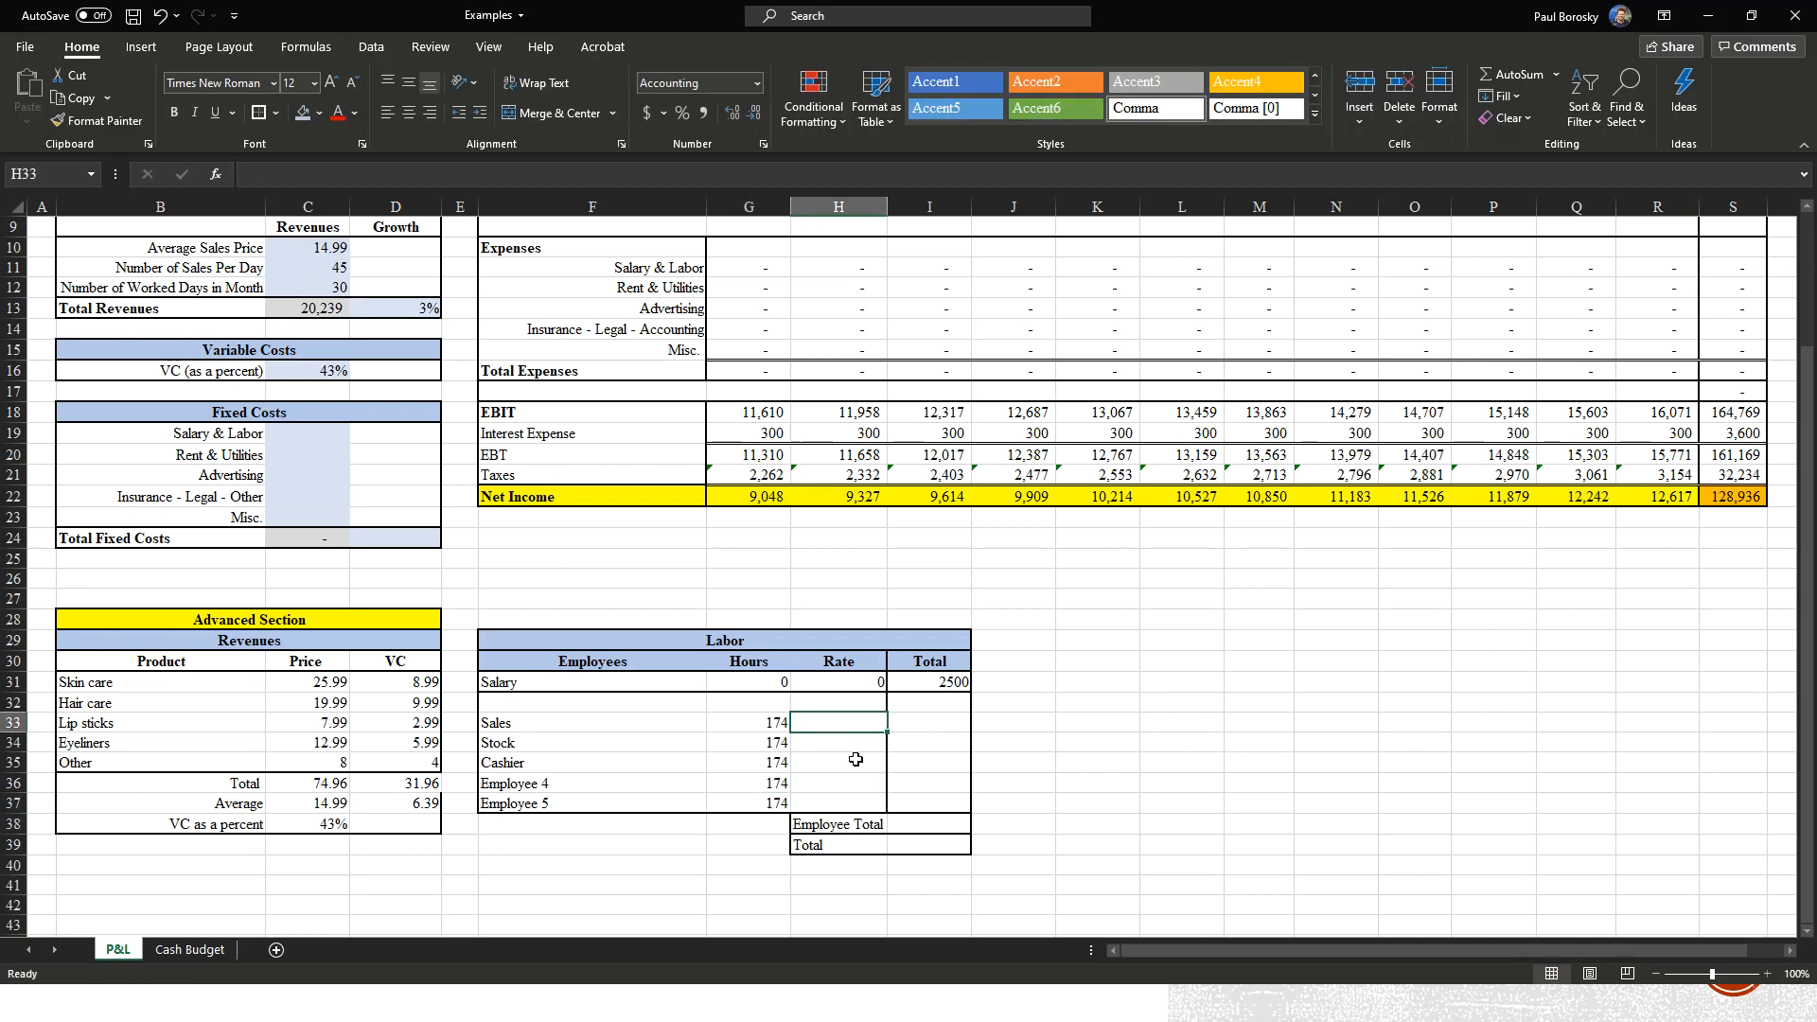
pyautogui.write('18')
pyautogui.press('Return')
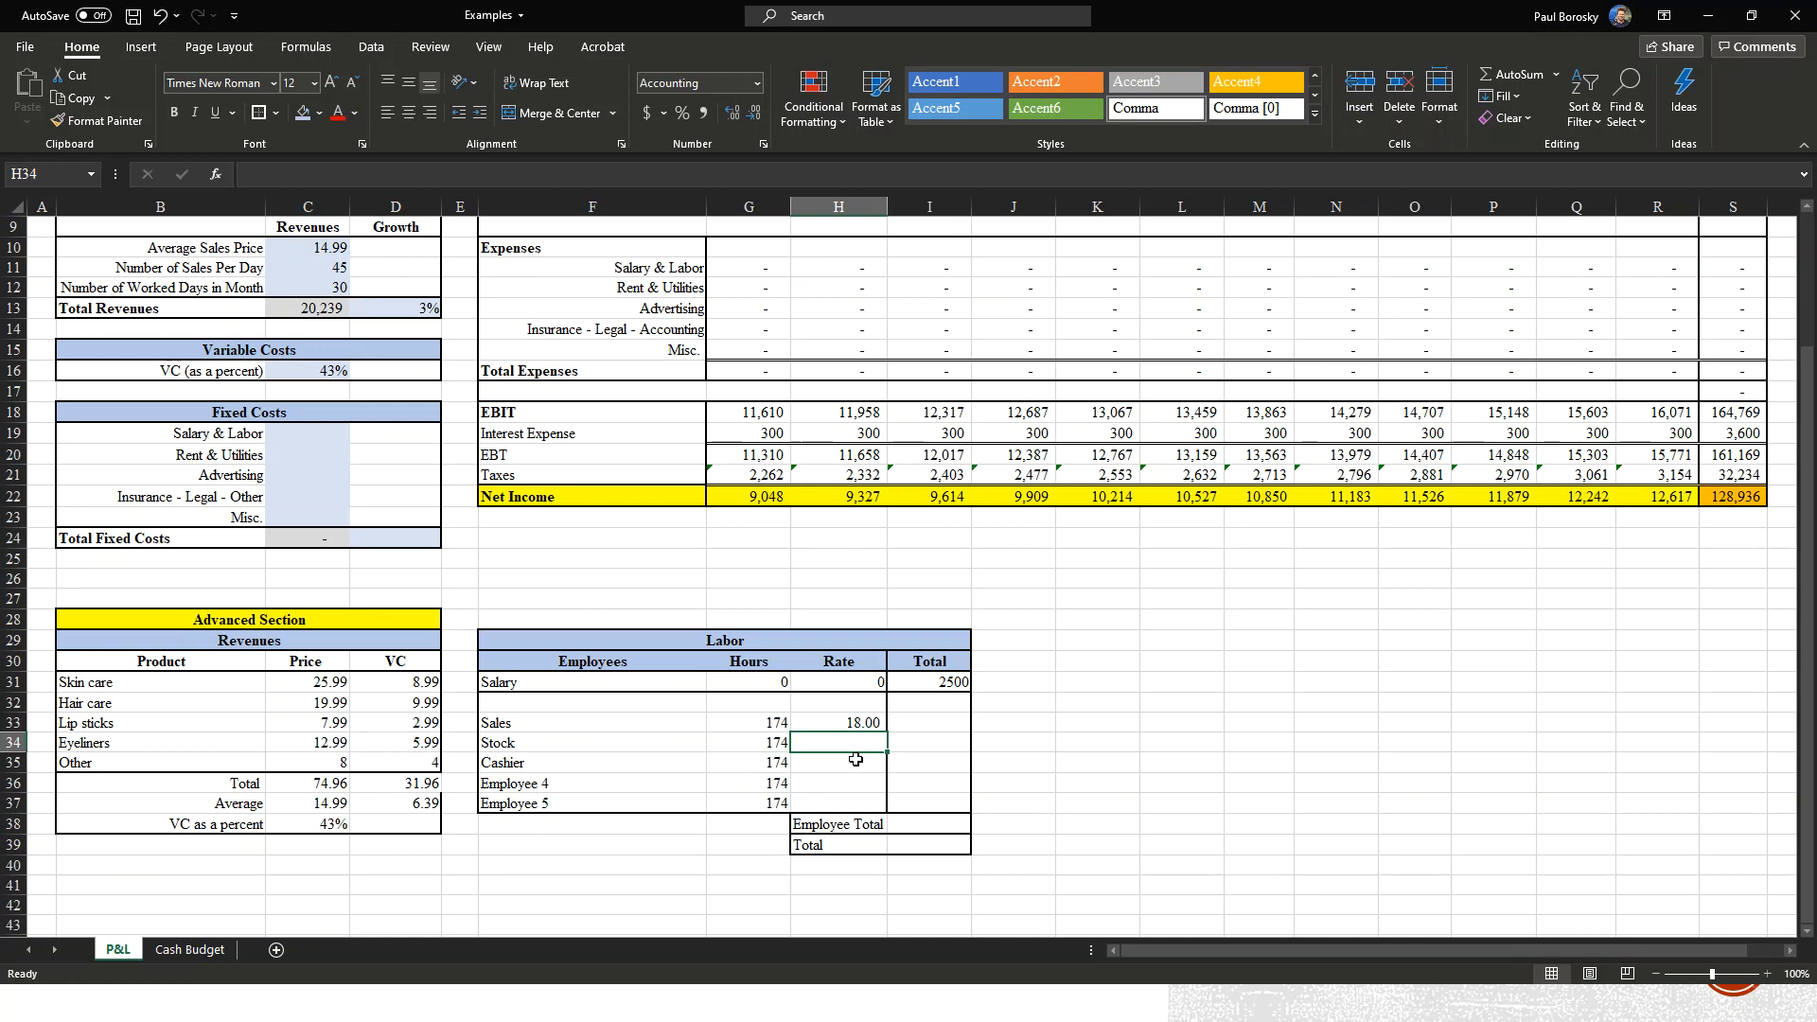
pyautogui.write('15')
pyautogui.press('Return')
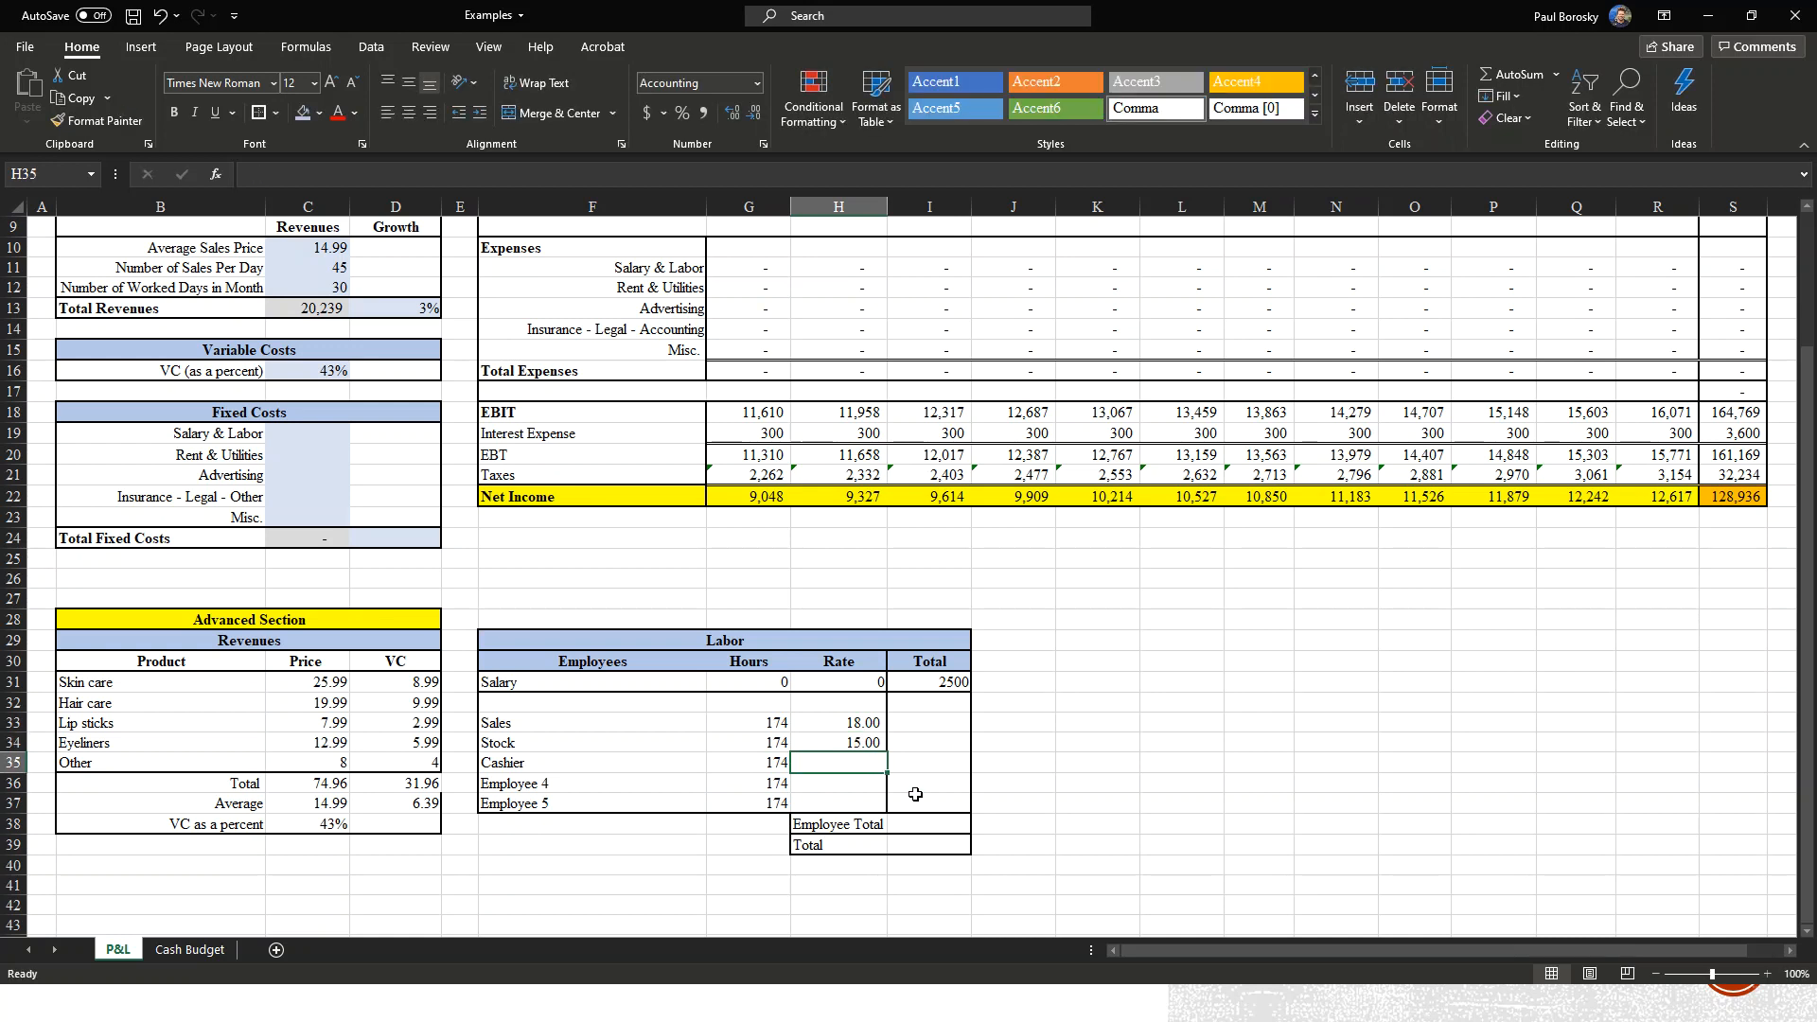
pyautogui.write('15')
pyautogui.press('Return')
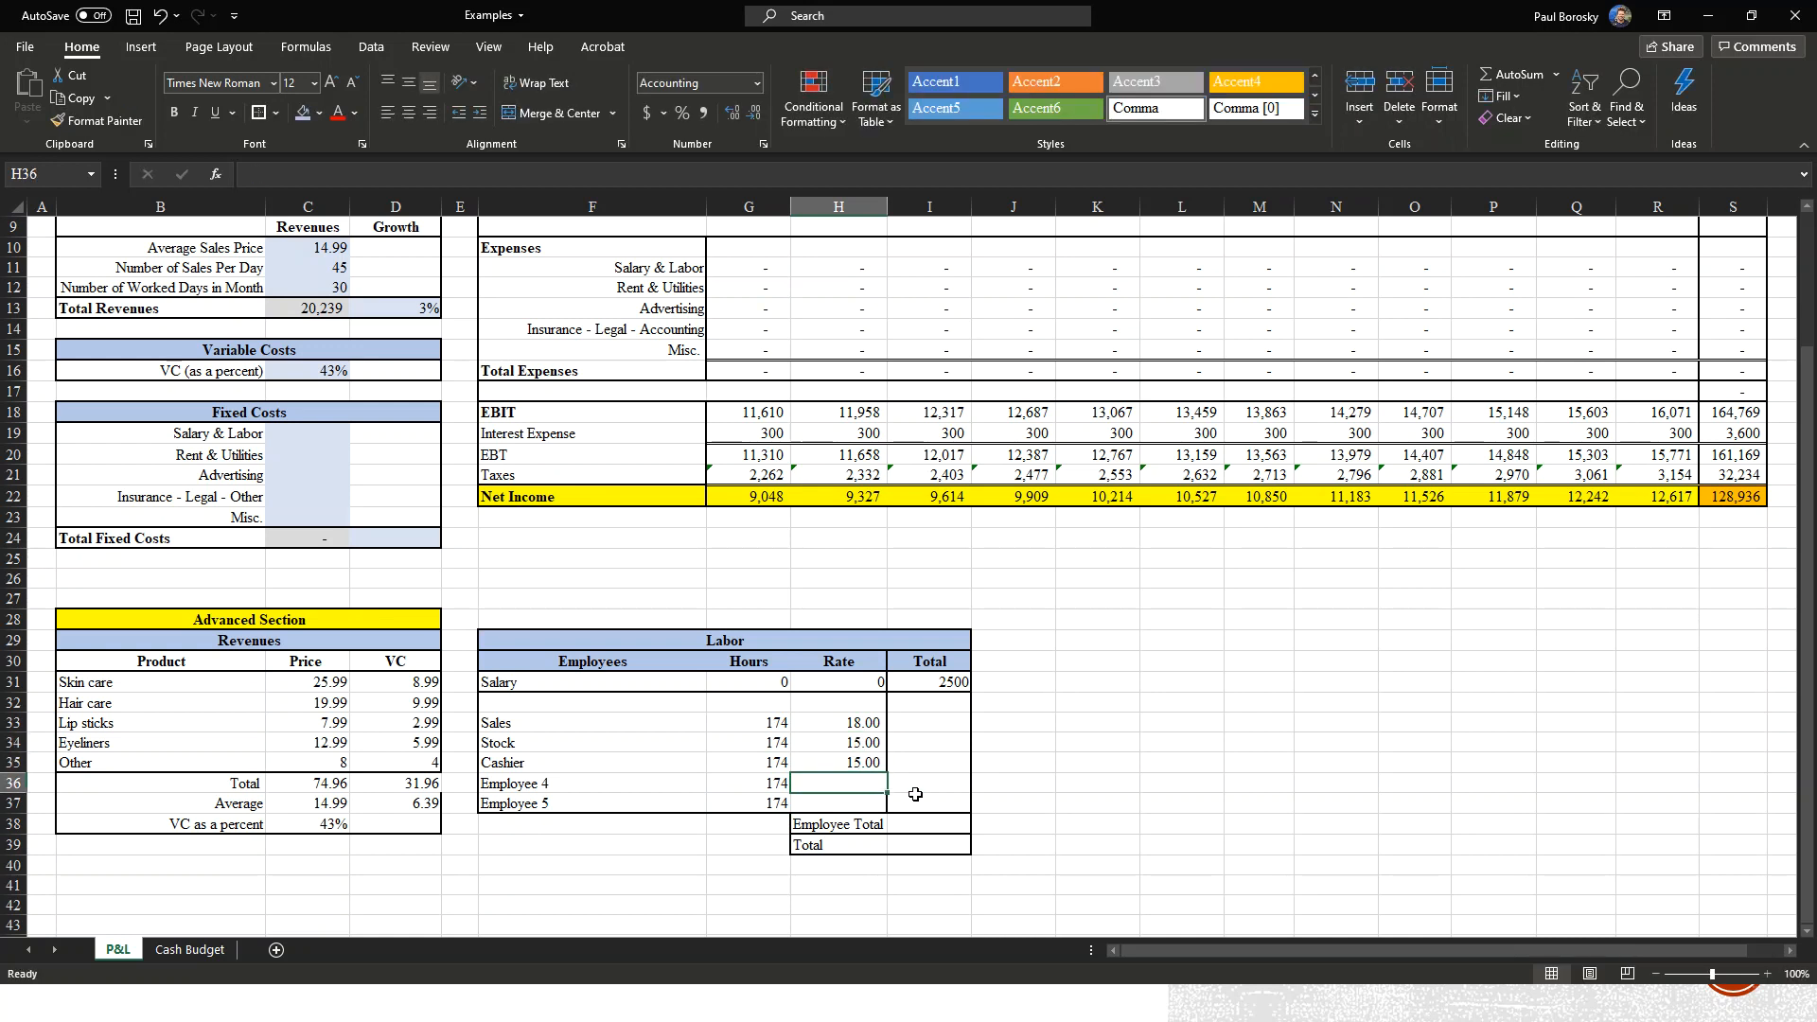
# Clear the names and hours of Employee 4 and Employee 5 from rows 36 and 37 of the Labor table.
pyautogui.click(1023, 748)
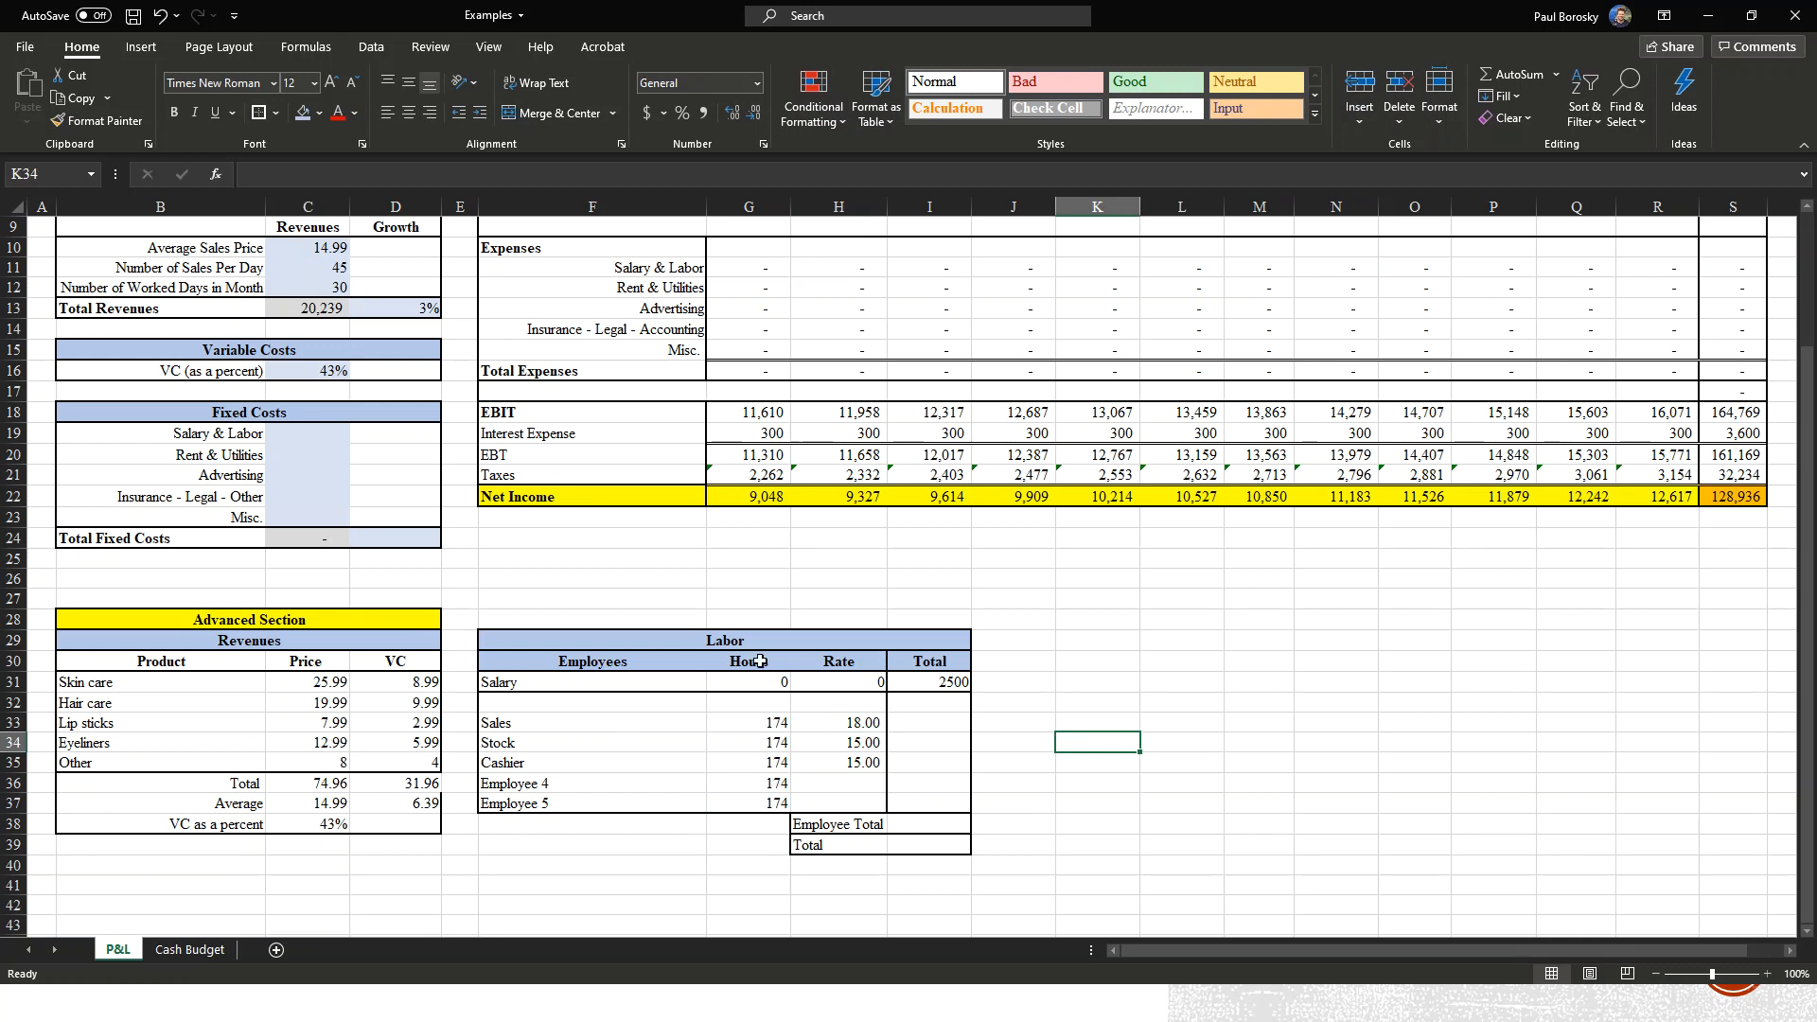
pyautogui.click(772, 783)
pyautogui.press('BackSpace')
pyautogui.press('Down')
pyautogui.press('BackSpace')
pyautogui.press('Left')
pyautogui.press('BackSpace')
pyautogui.press('Up')
pyautogui.press('BackSpace')
pyautogui.press('Right')
pyautogui.press('Right')
pyautogui.press('Right')
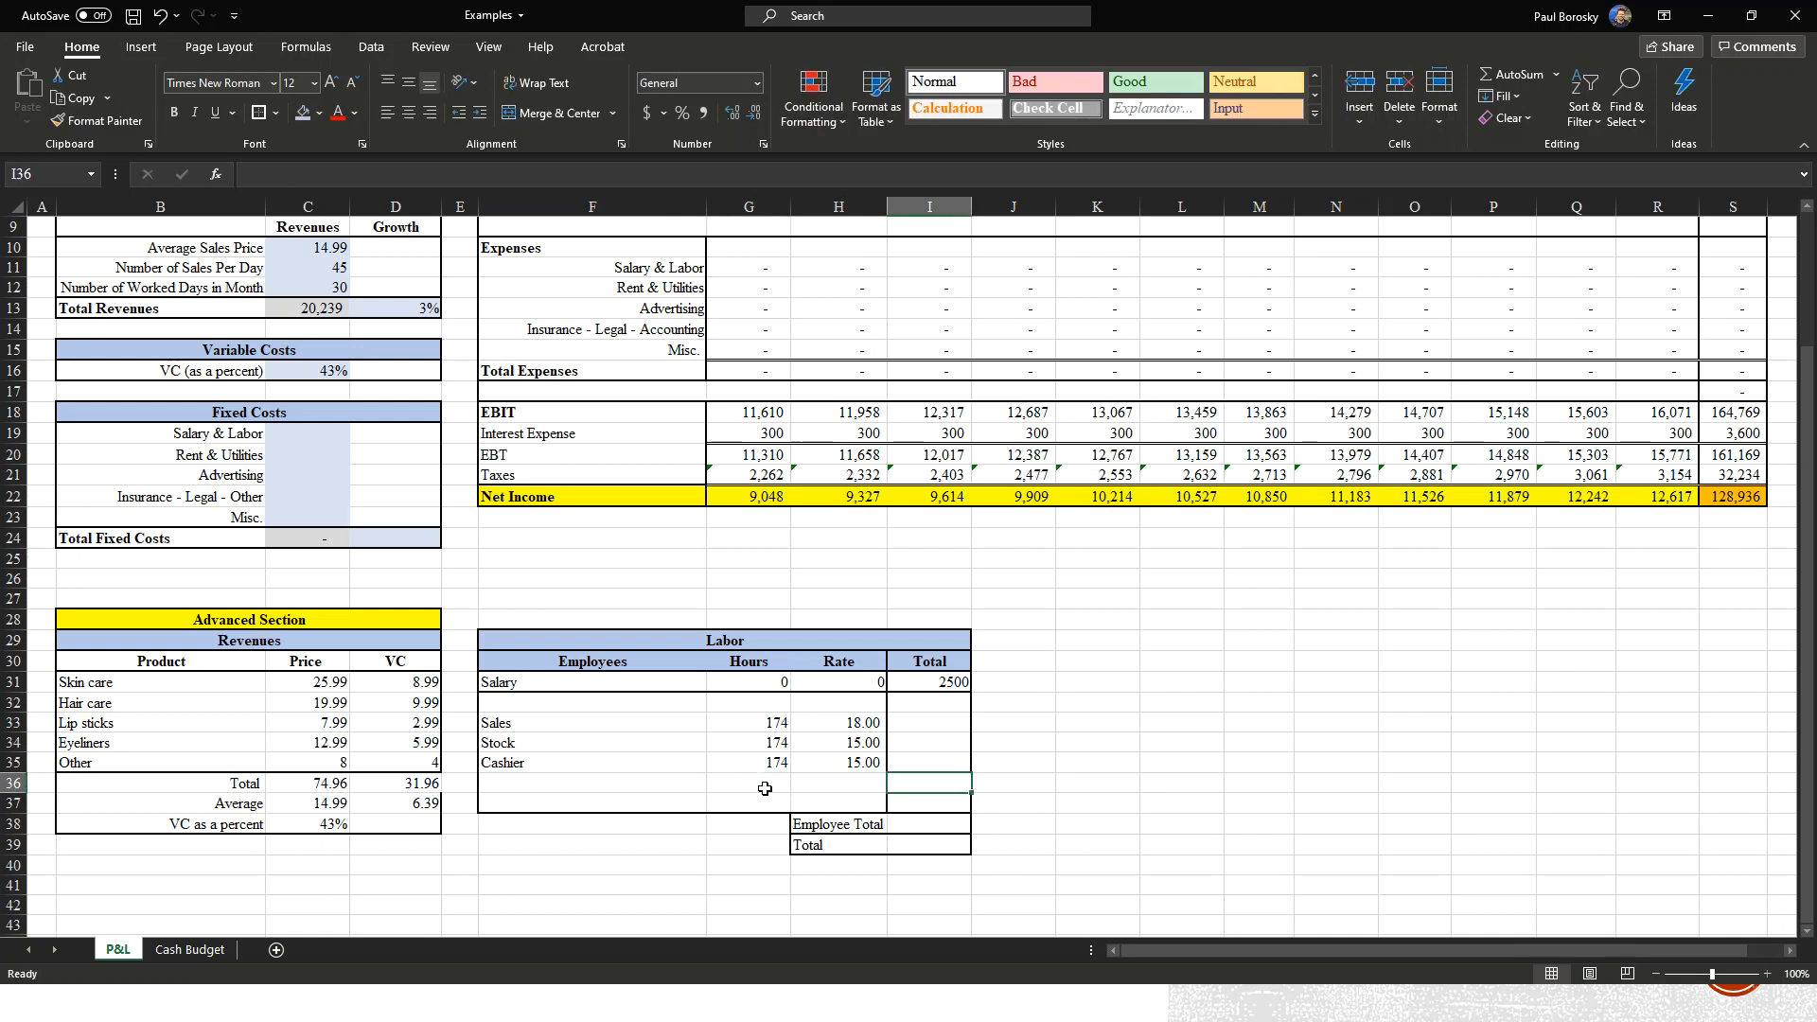
# Calculate the Sales row's Total in I33 as hours times rate with =G33*H33.
pyautogui.click(749, 712)
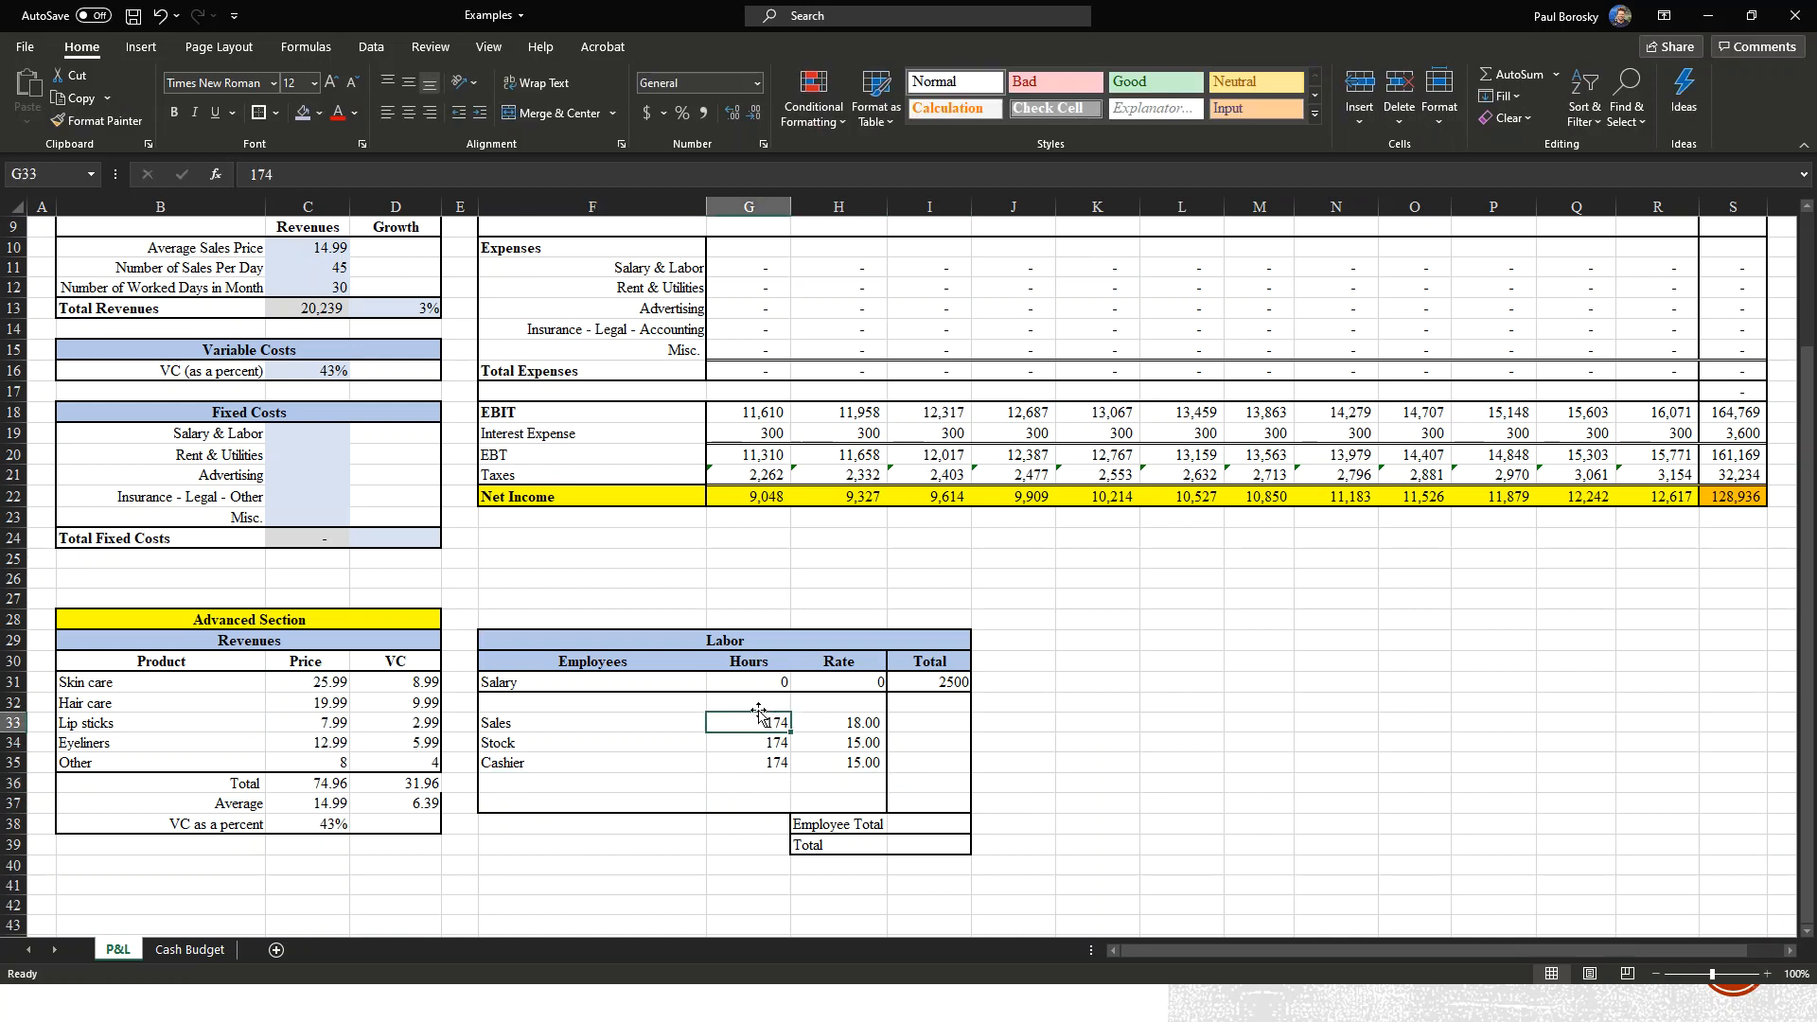
pyautogui.click(865, 727)
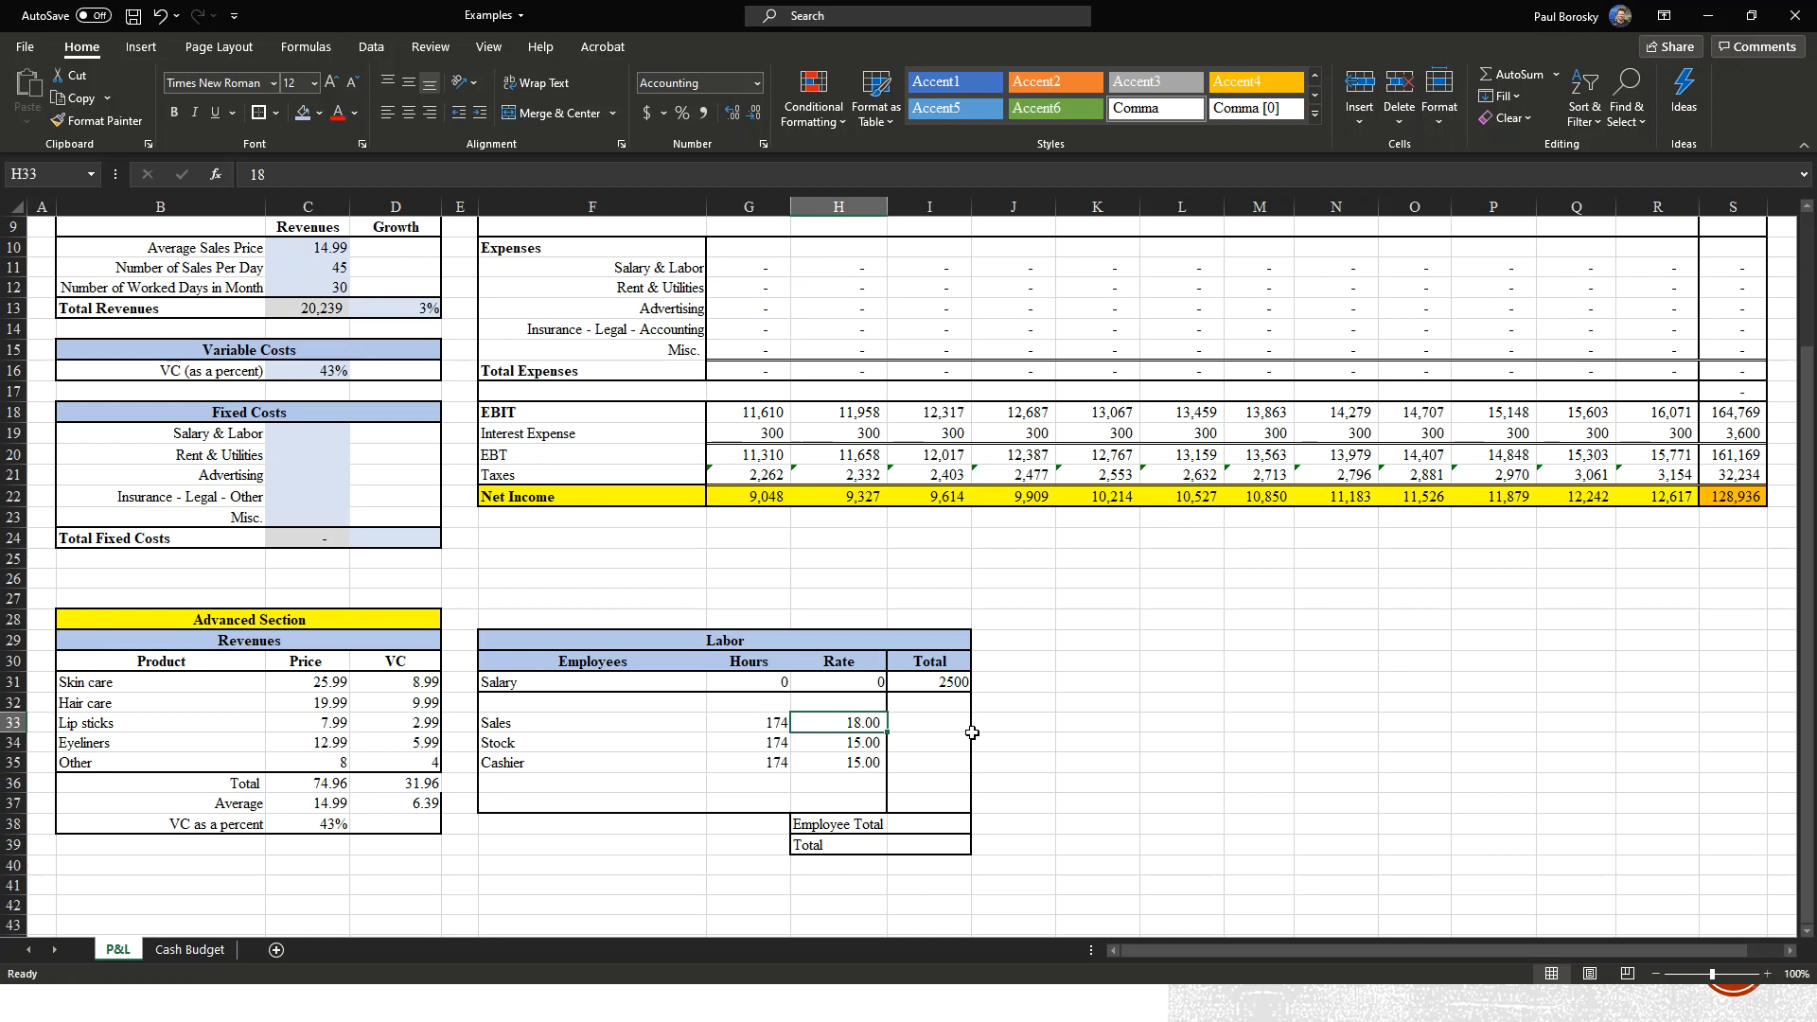
pyautogui.click(951, 731)
pyautogui.write('=')
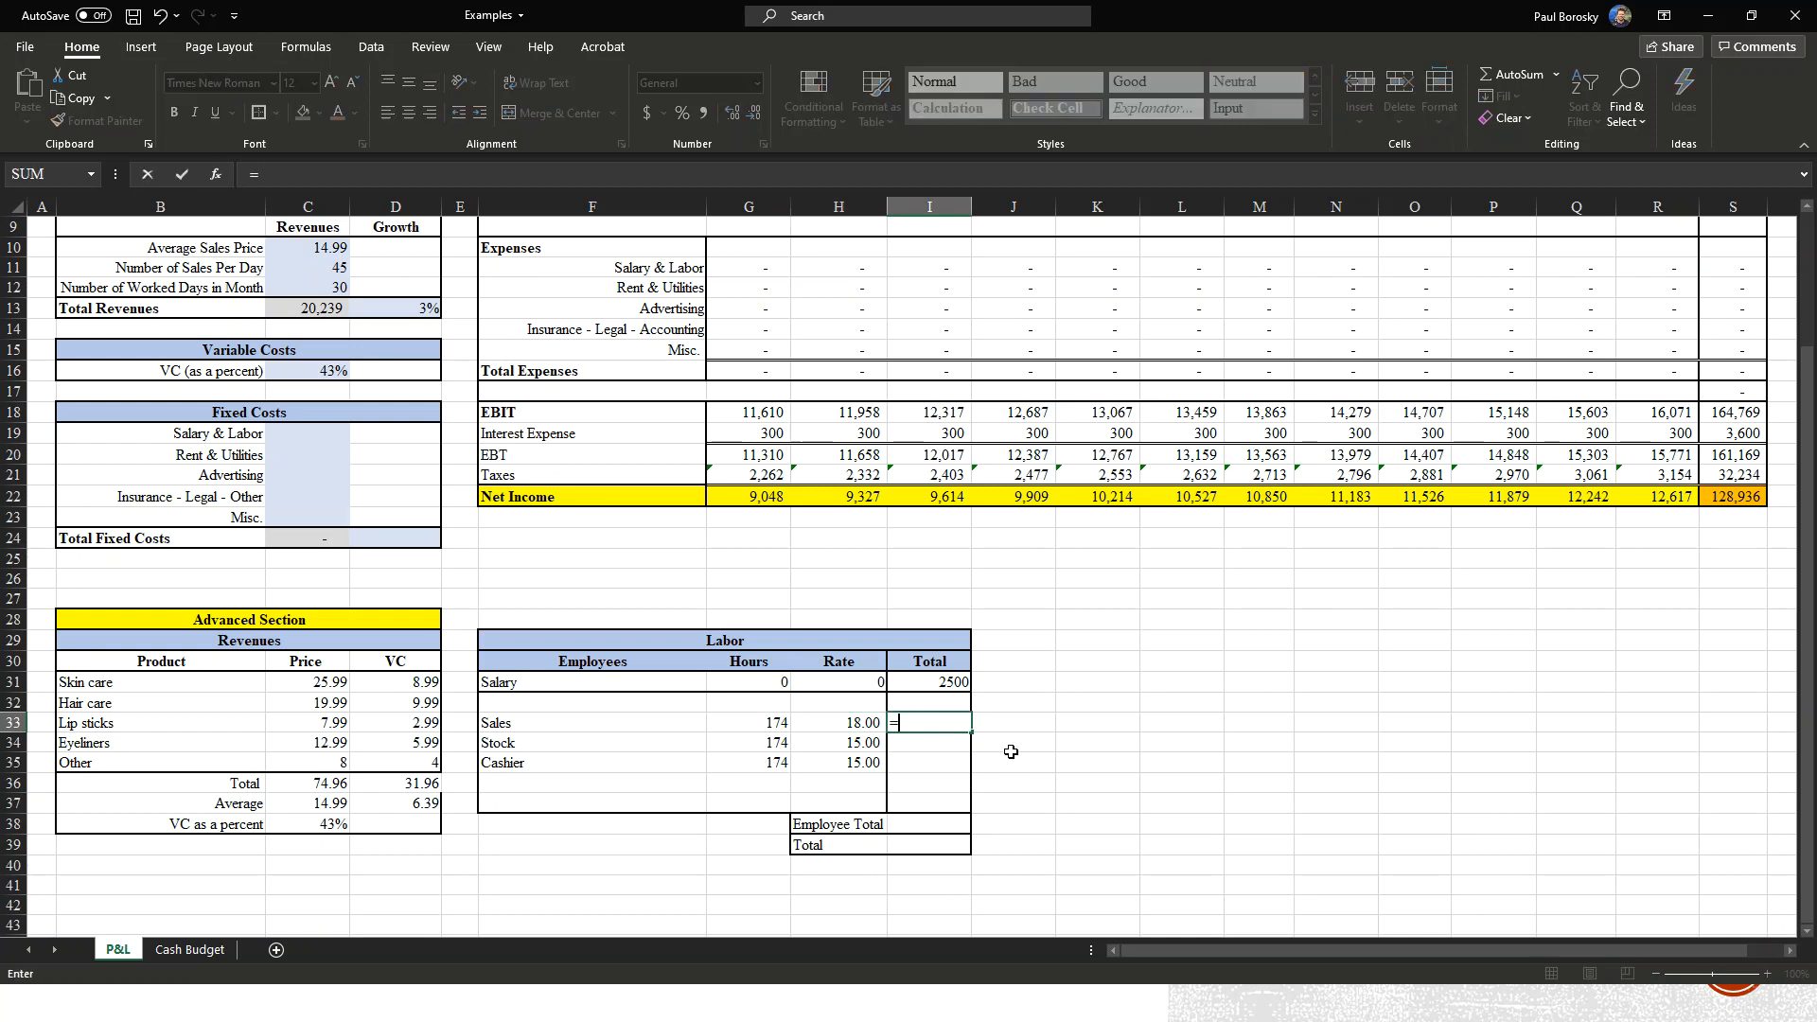
pyautogui.click(757, 727)
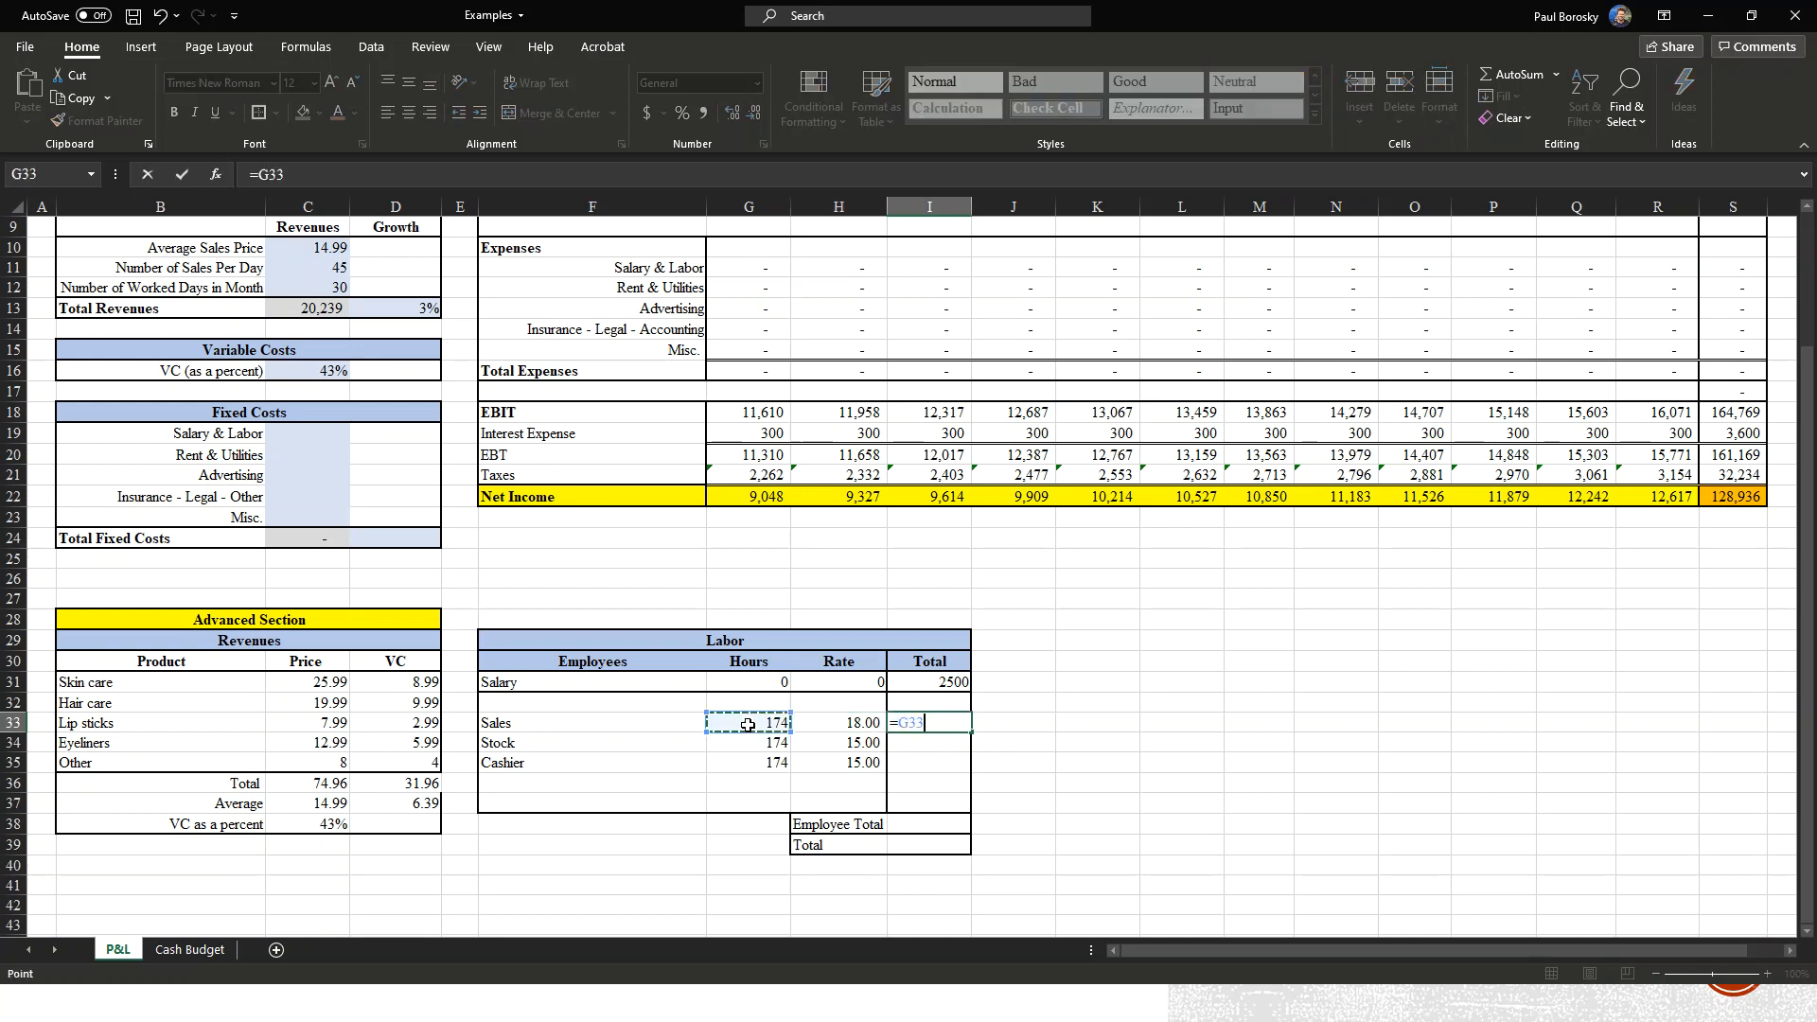
pyautogui.write('*')
pyautogui.click(857, 726)
pyautogui.press('Return')
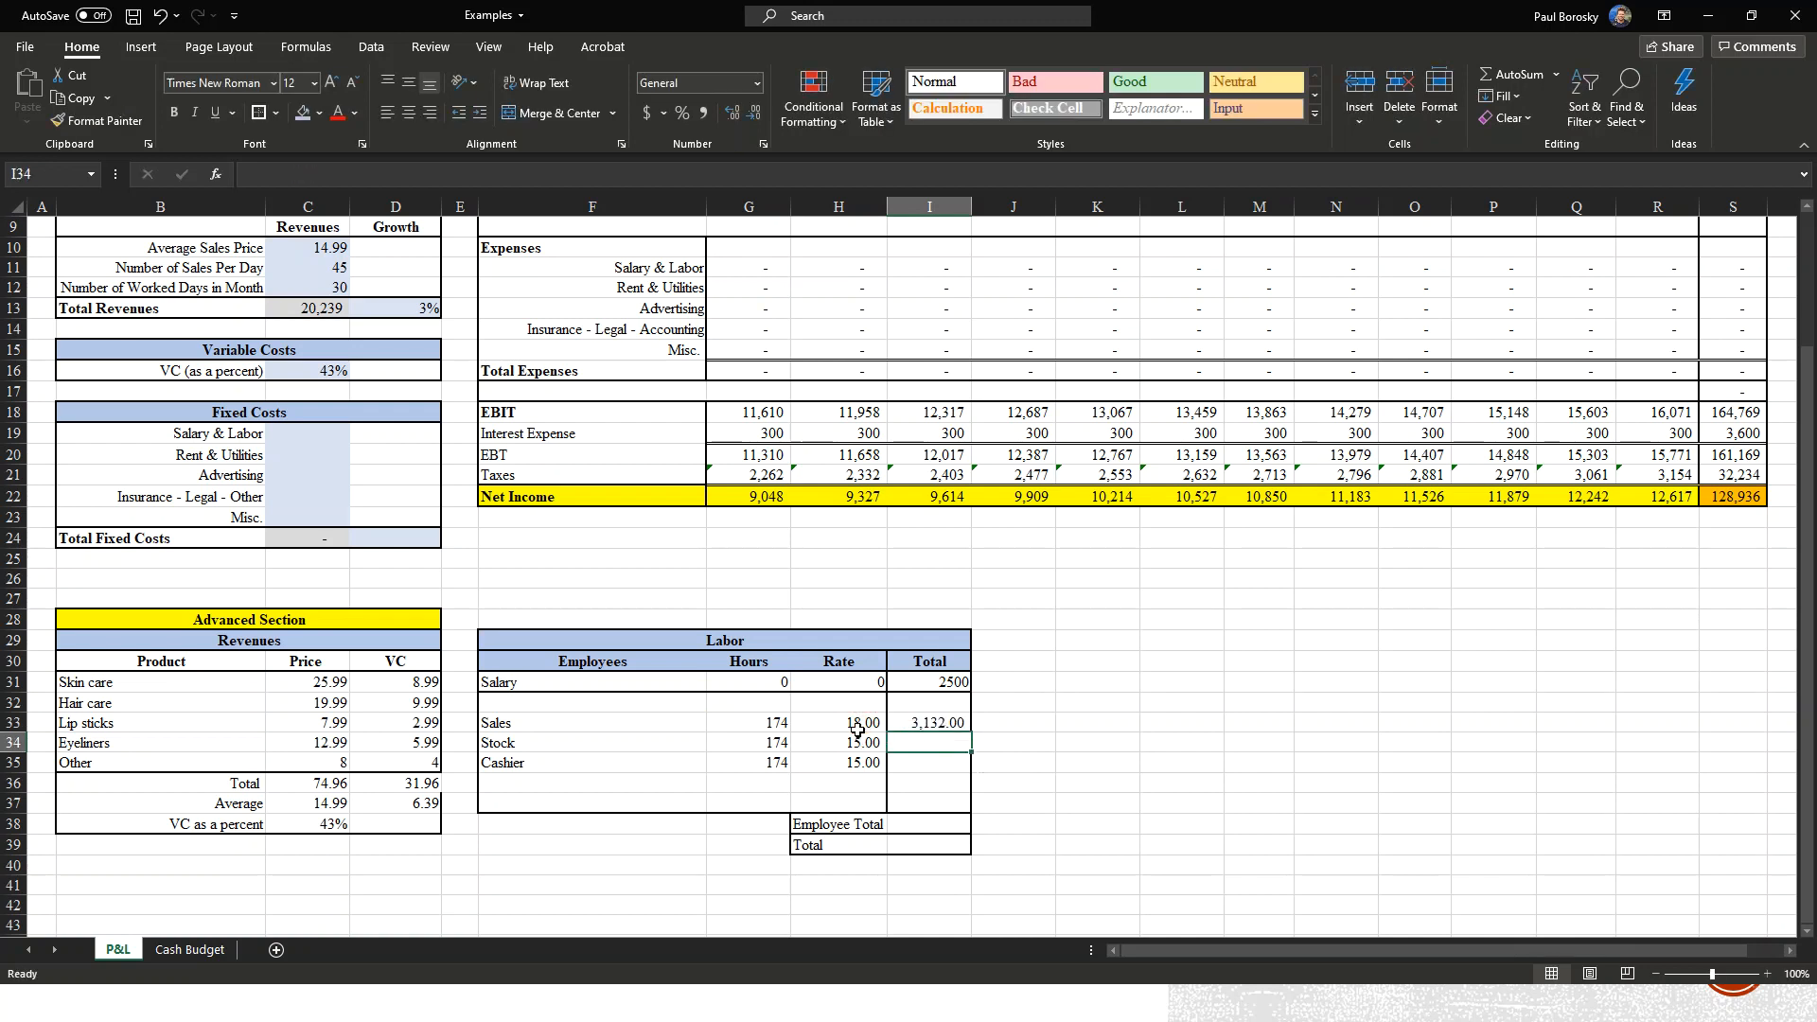
pyautogui.click(896, 721)
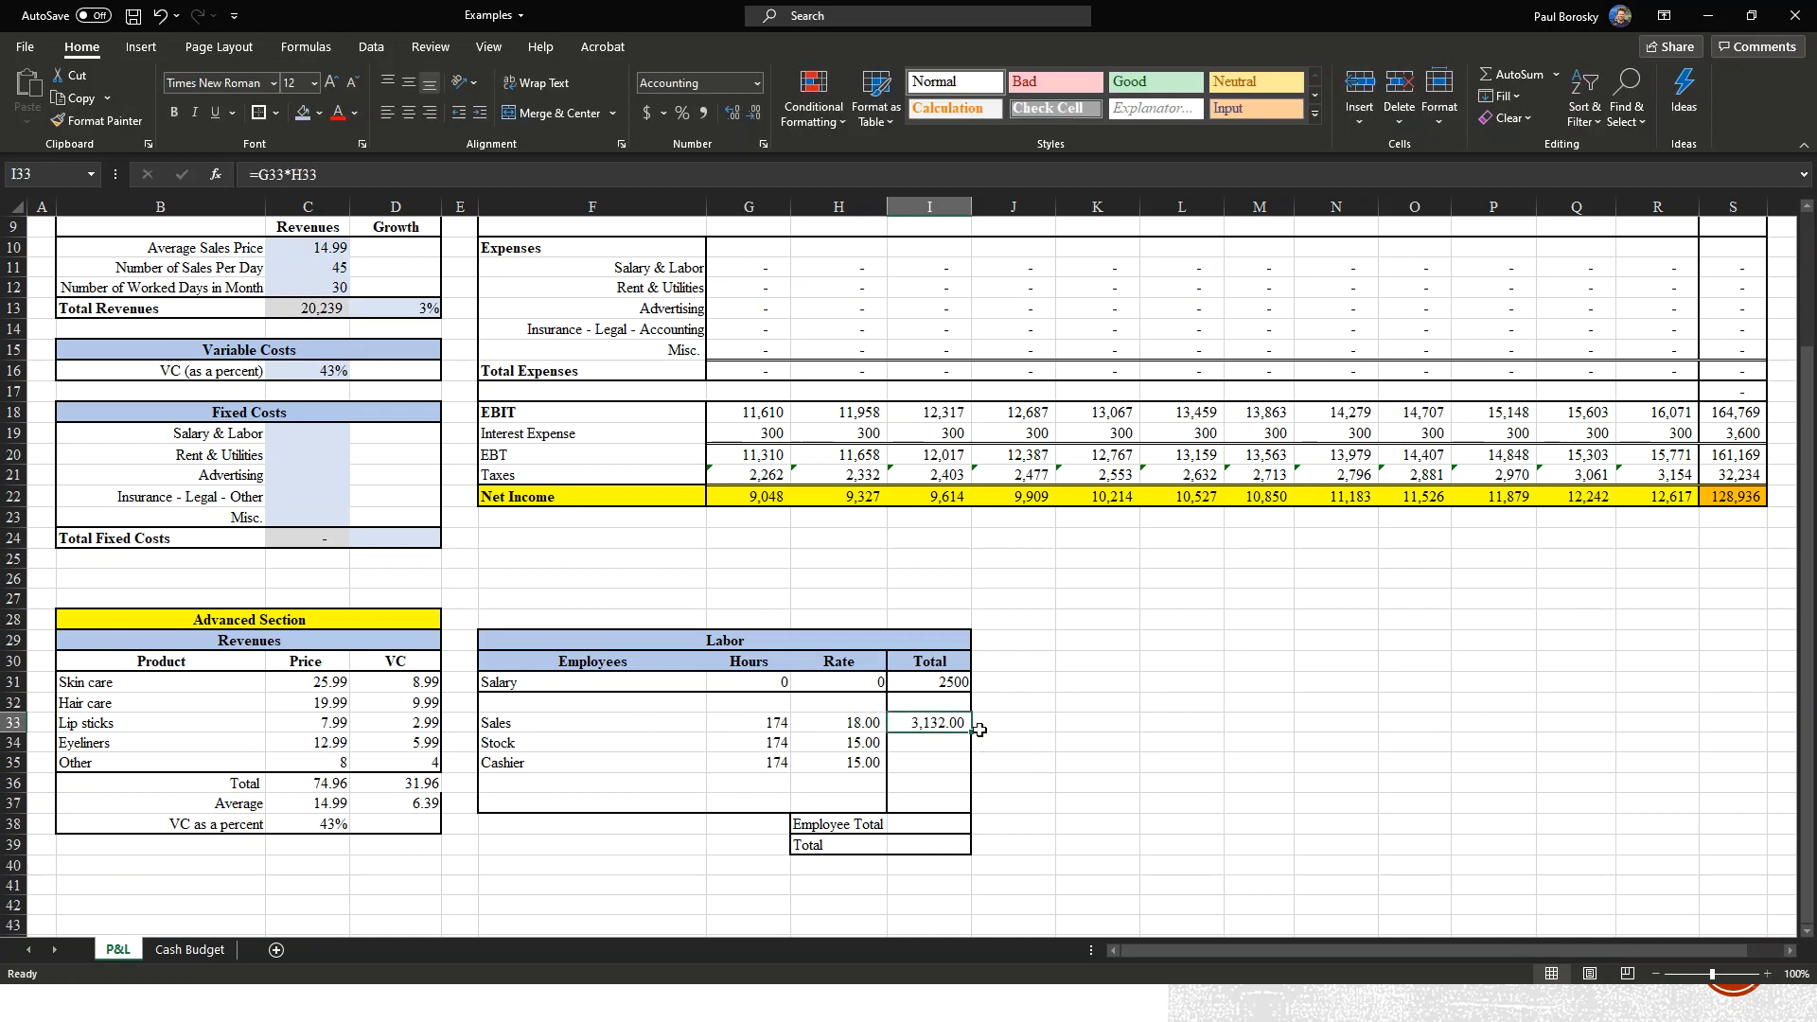
pyautogui.moveTo(973, 731)
pyautogui.mouseDown()
pyautogui.moveTo(956, 779)
pyautogui.moveTo(959, 721)
pyautogui.mouseUp()
pyautogui.click(1079, 741)
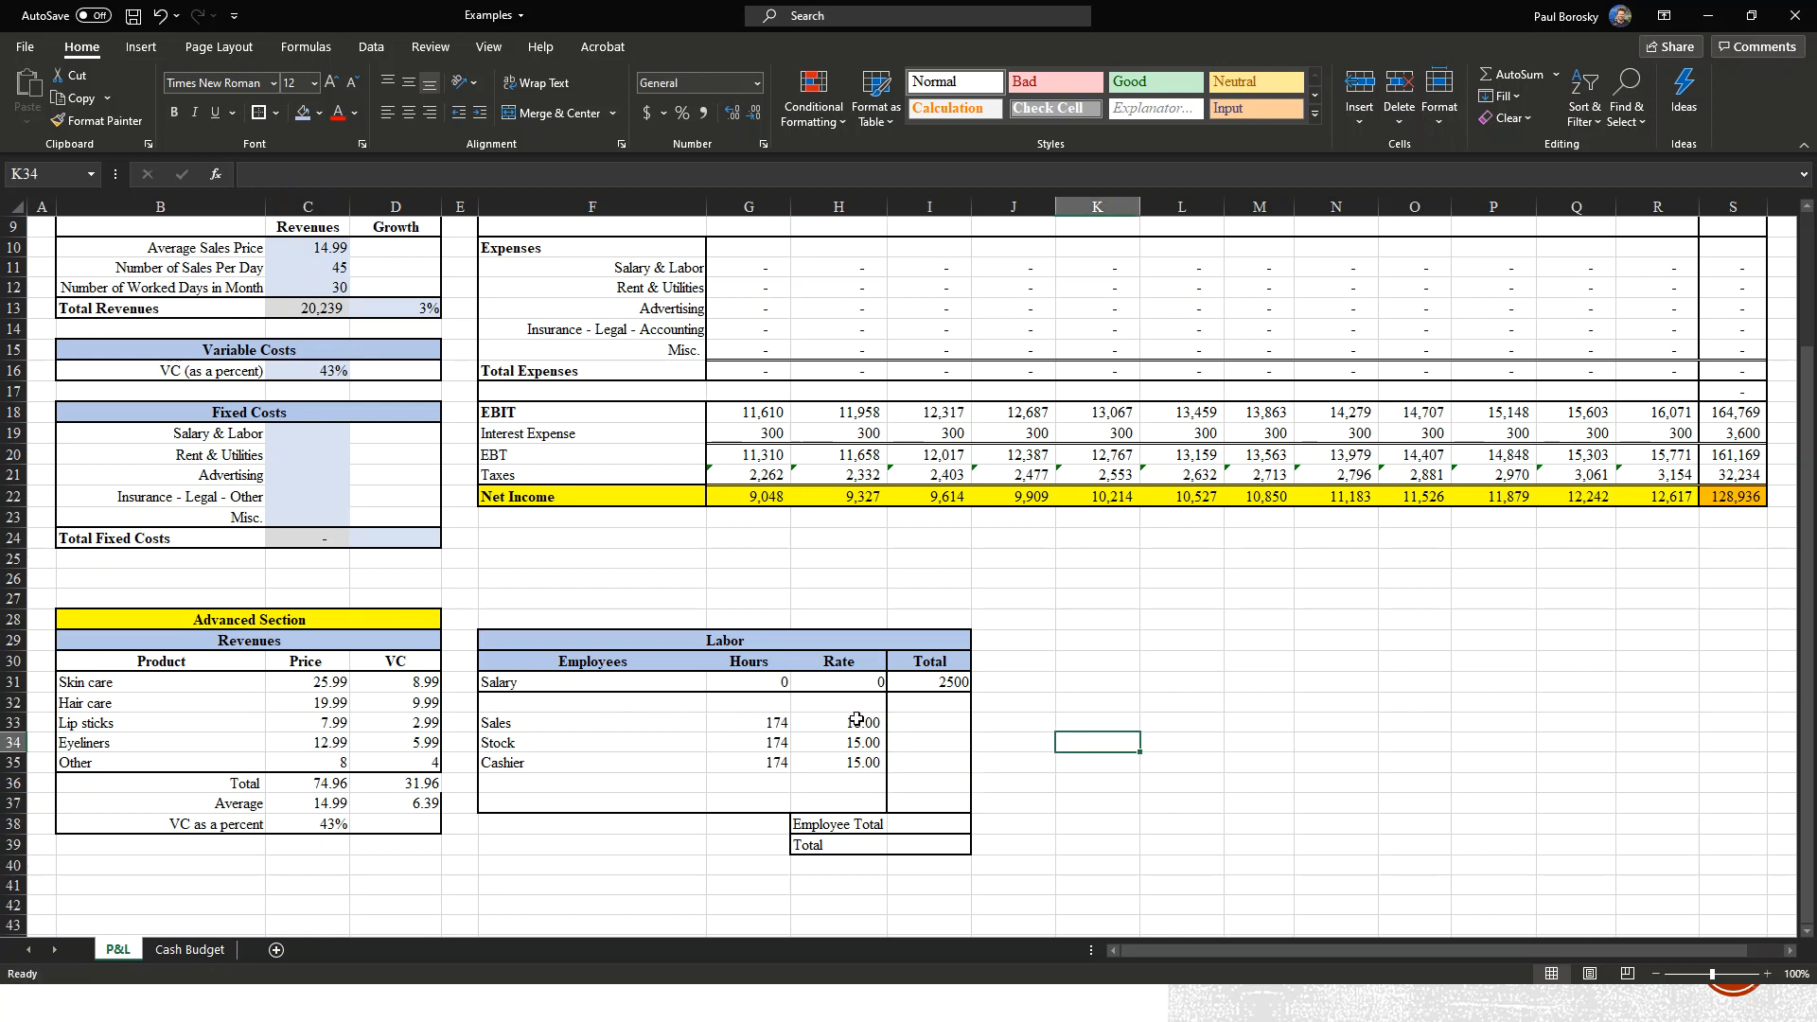
pyautogui.click(165, 19)
pyautogui.click(1074, 769)
# Fill the Sales total formula in I33 down to the Stock and Cashier rows, through I35.
pyautogui.click(918, 720)
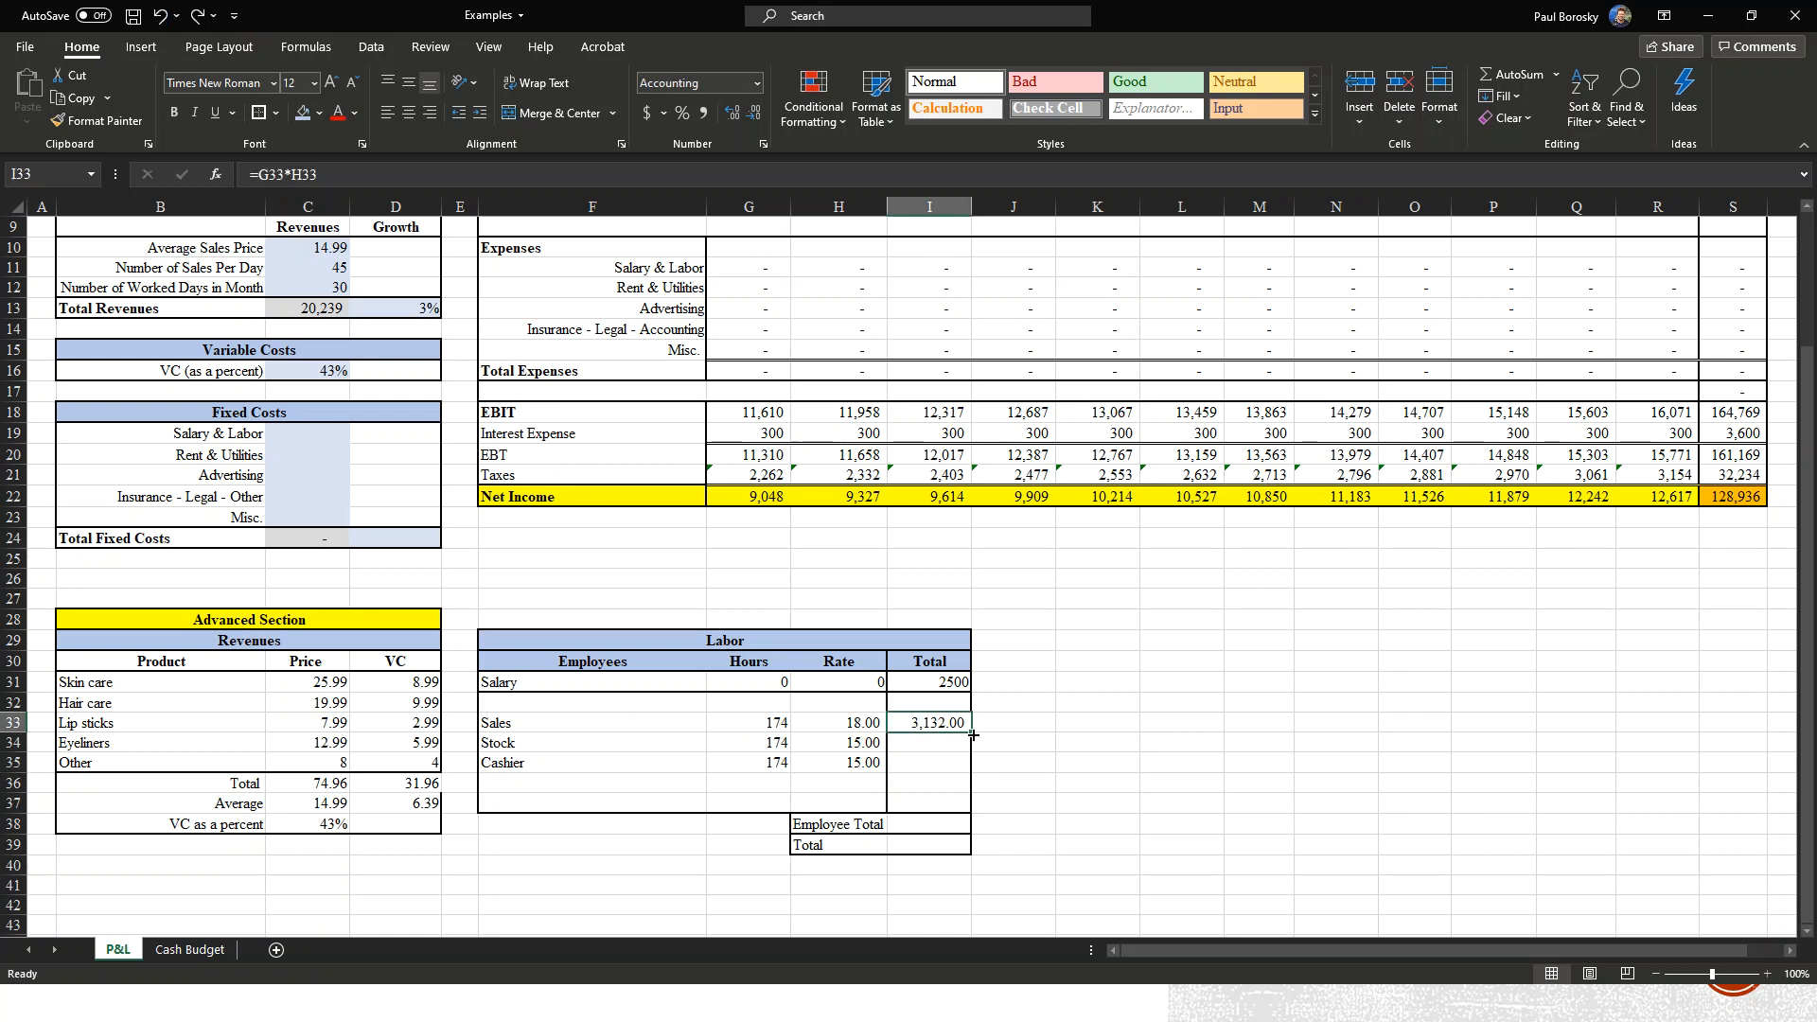
pyautogui.moveTo(972, 731); pyautogui.dragTo(972, 771)
pyautogui.click(1148, 821)
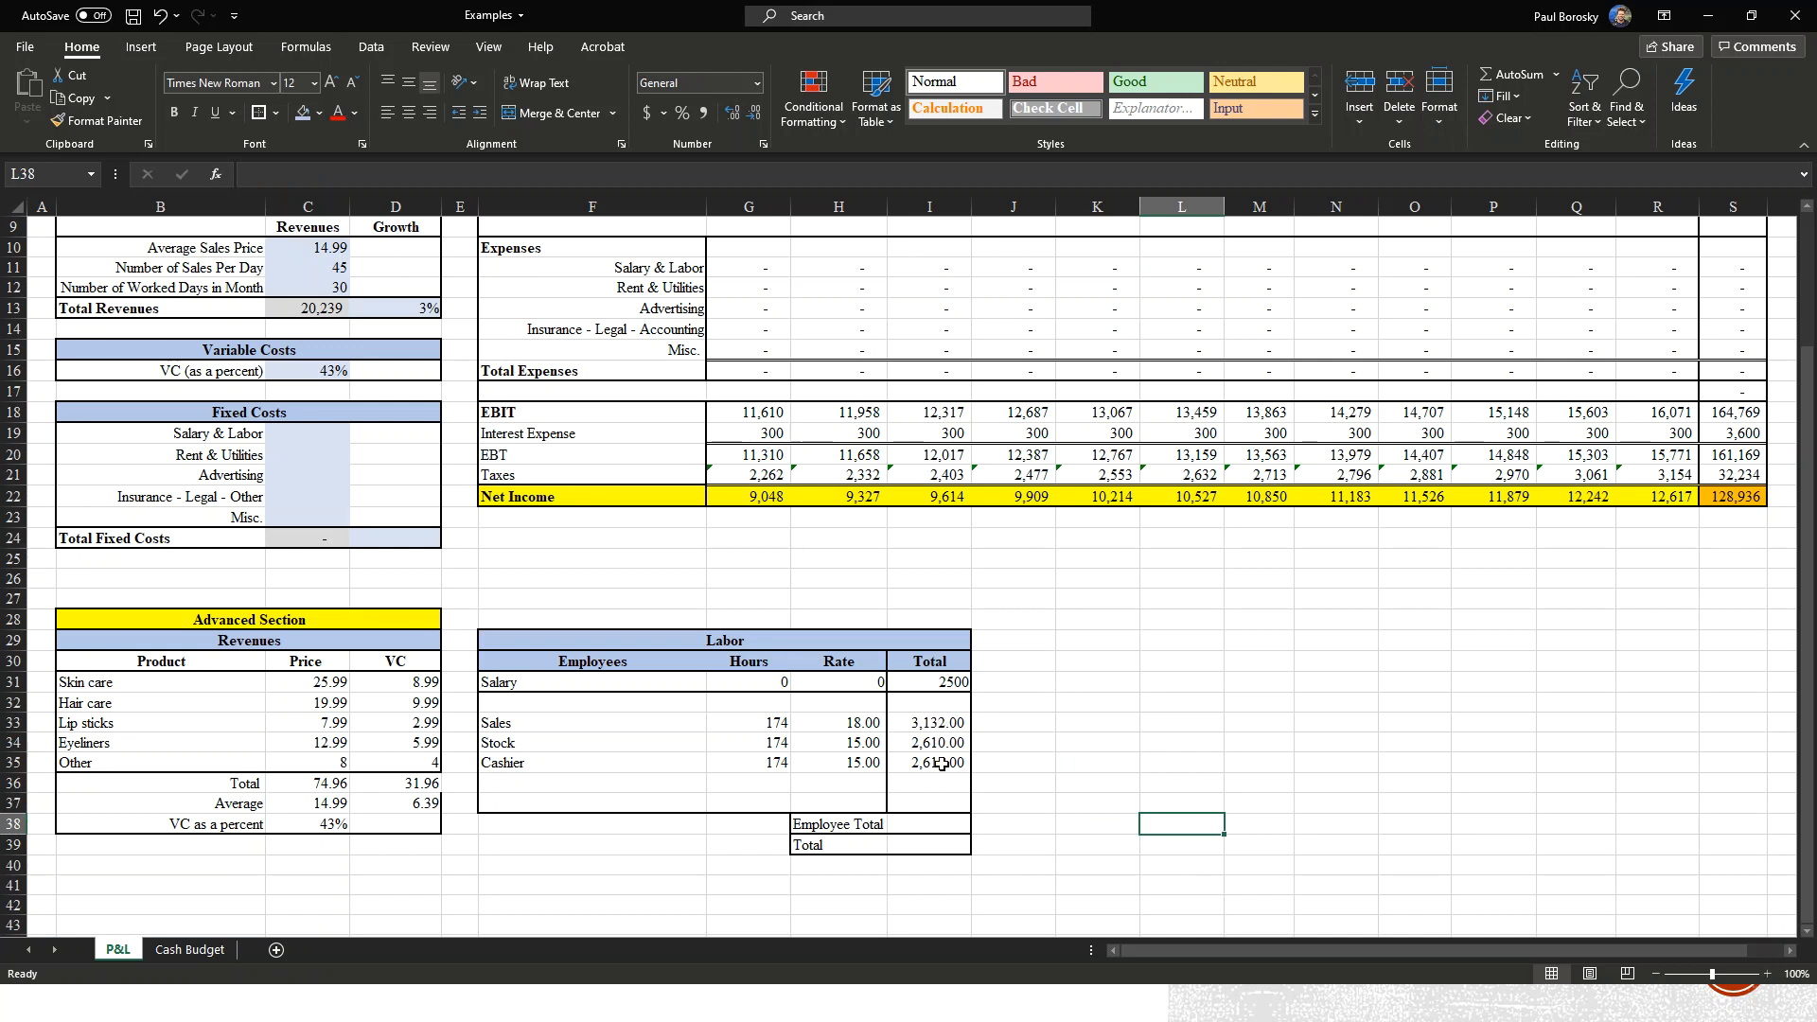
# Calculate the Employee Total in I38 as =SUM(I33:I35).
pyautogui.click(931, 826)
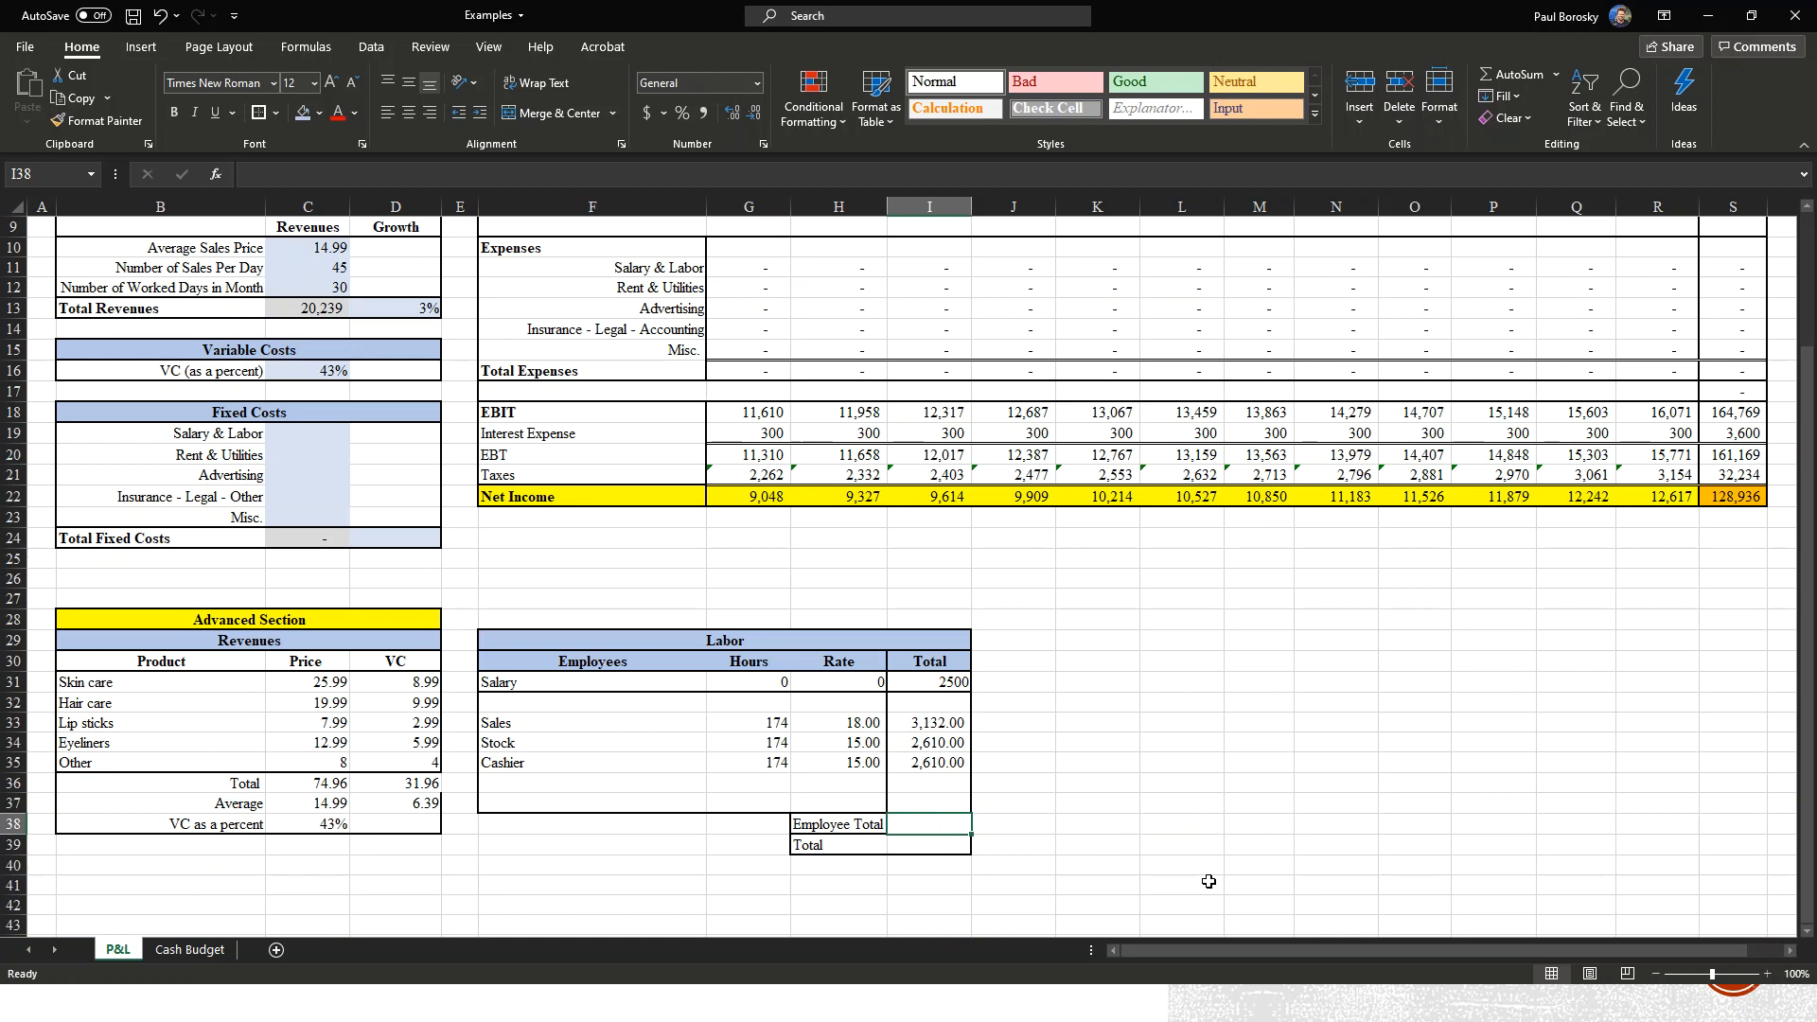
pyautogui.write('=')
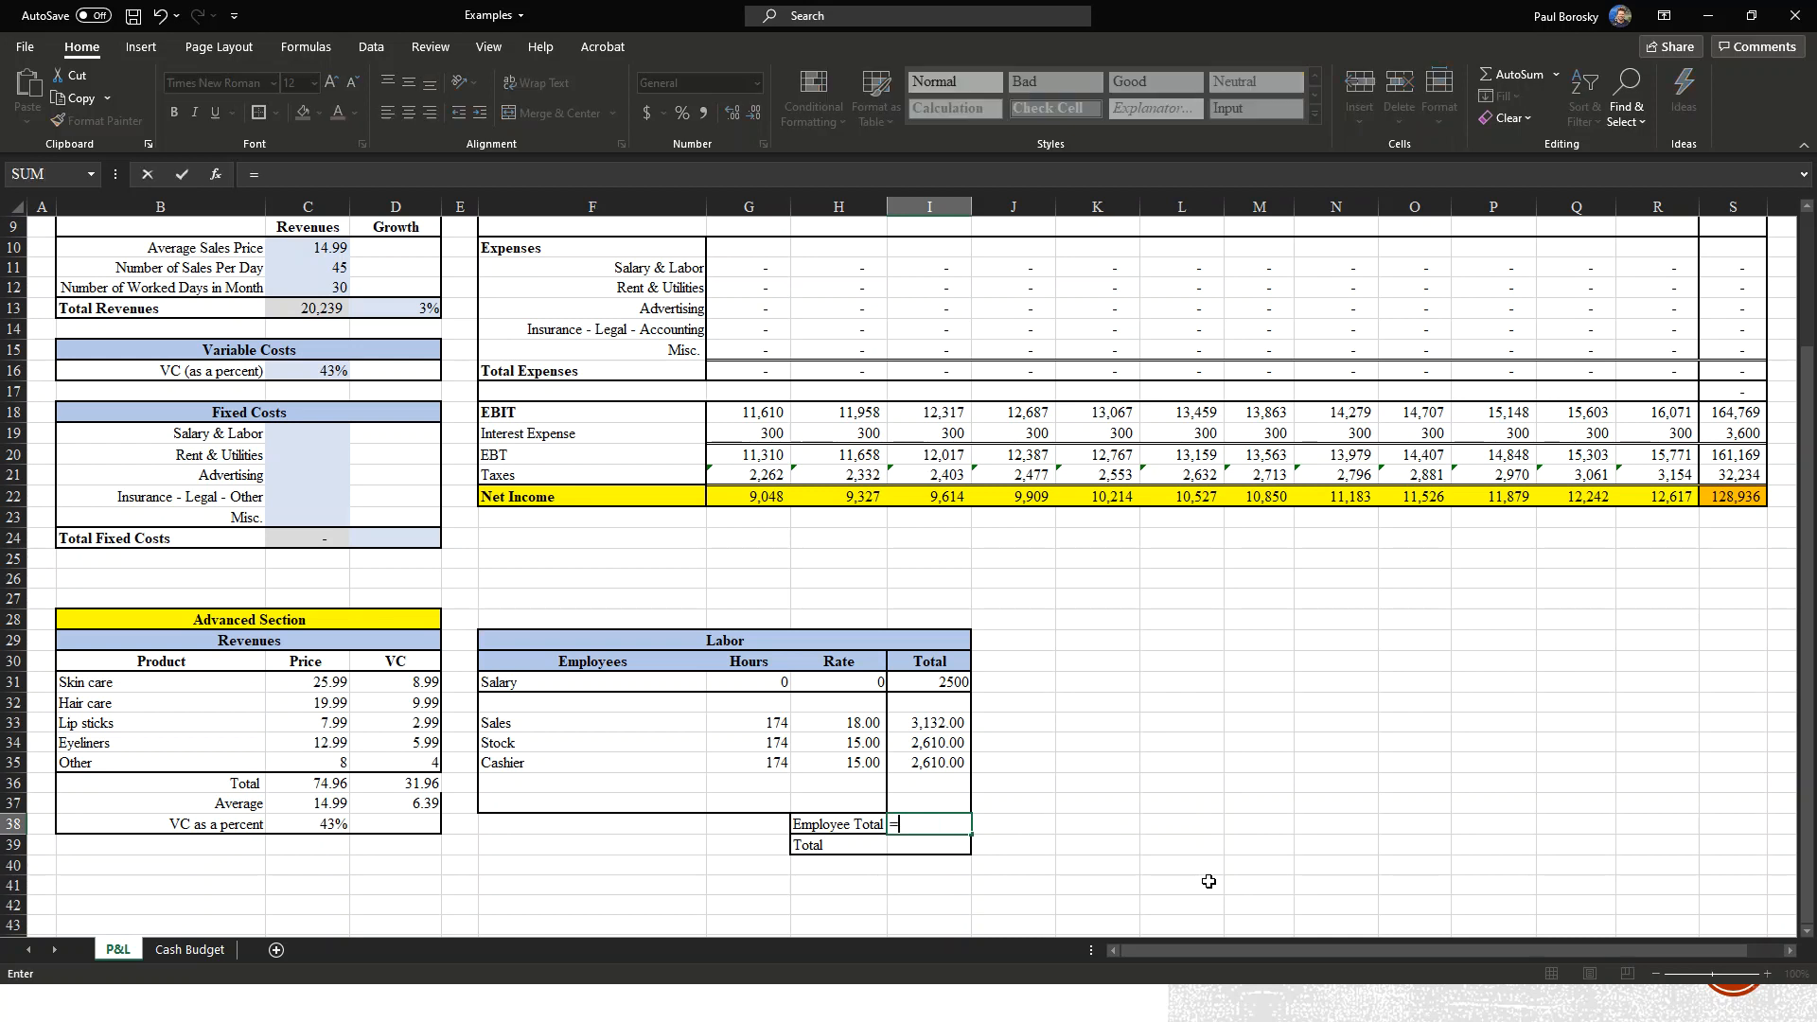
pyautogui.write('sum(')
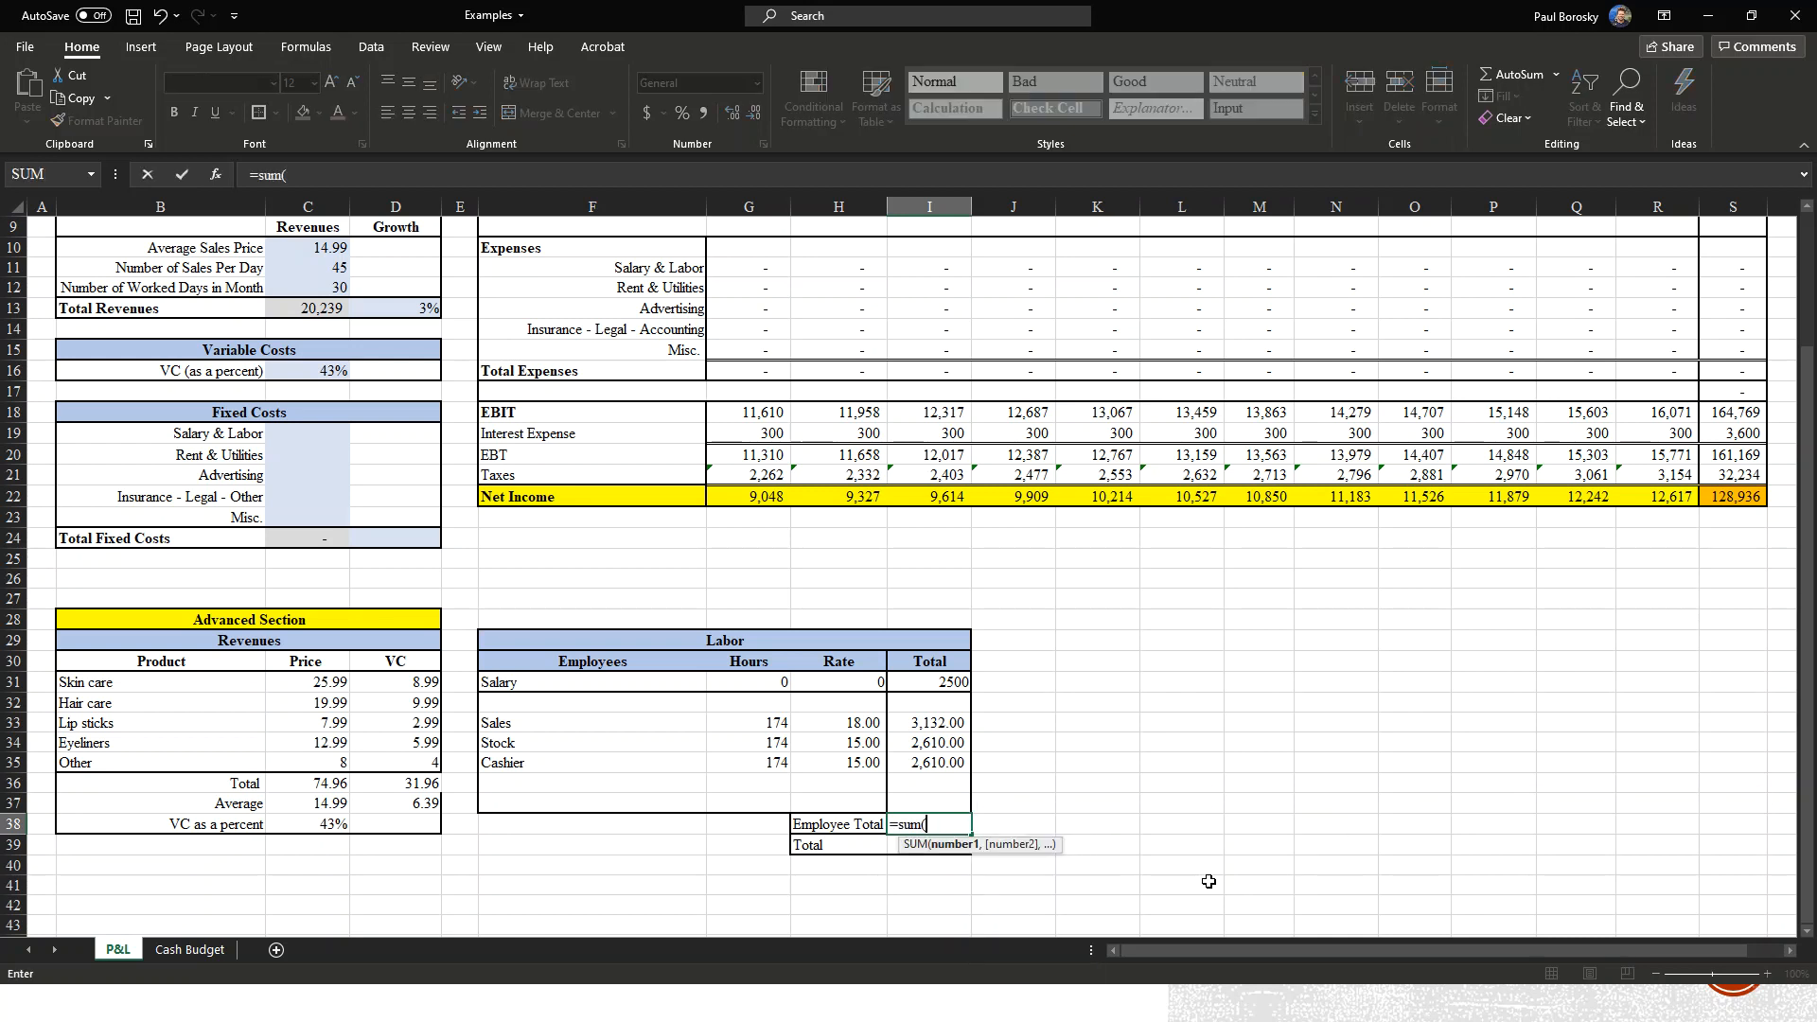
pyautogui.moveTo(925, 727); pyautogui.dragTo(946, 766)
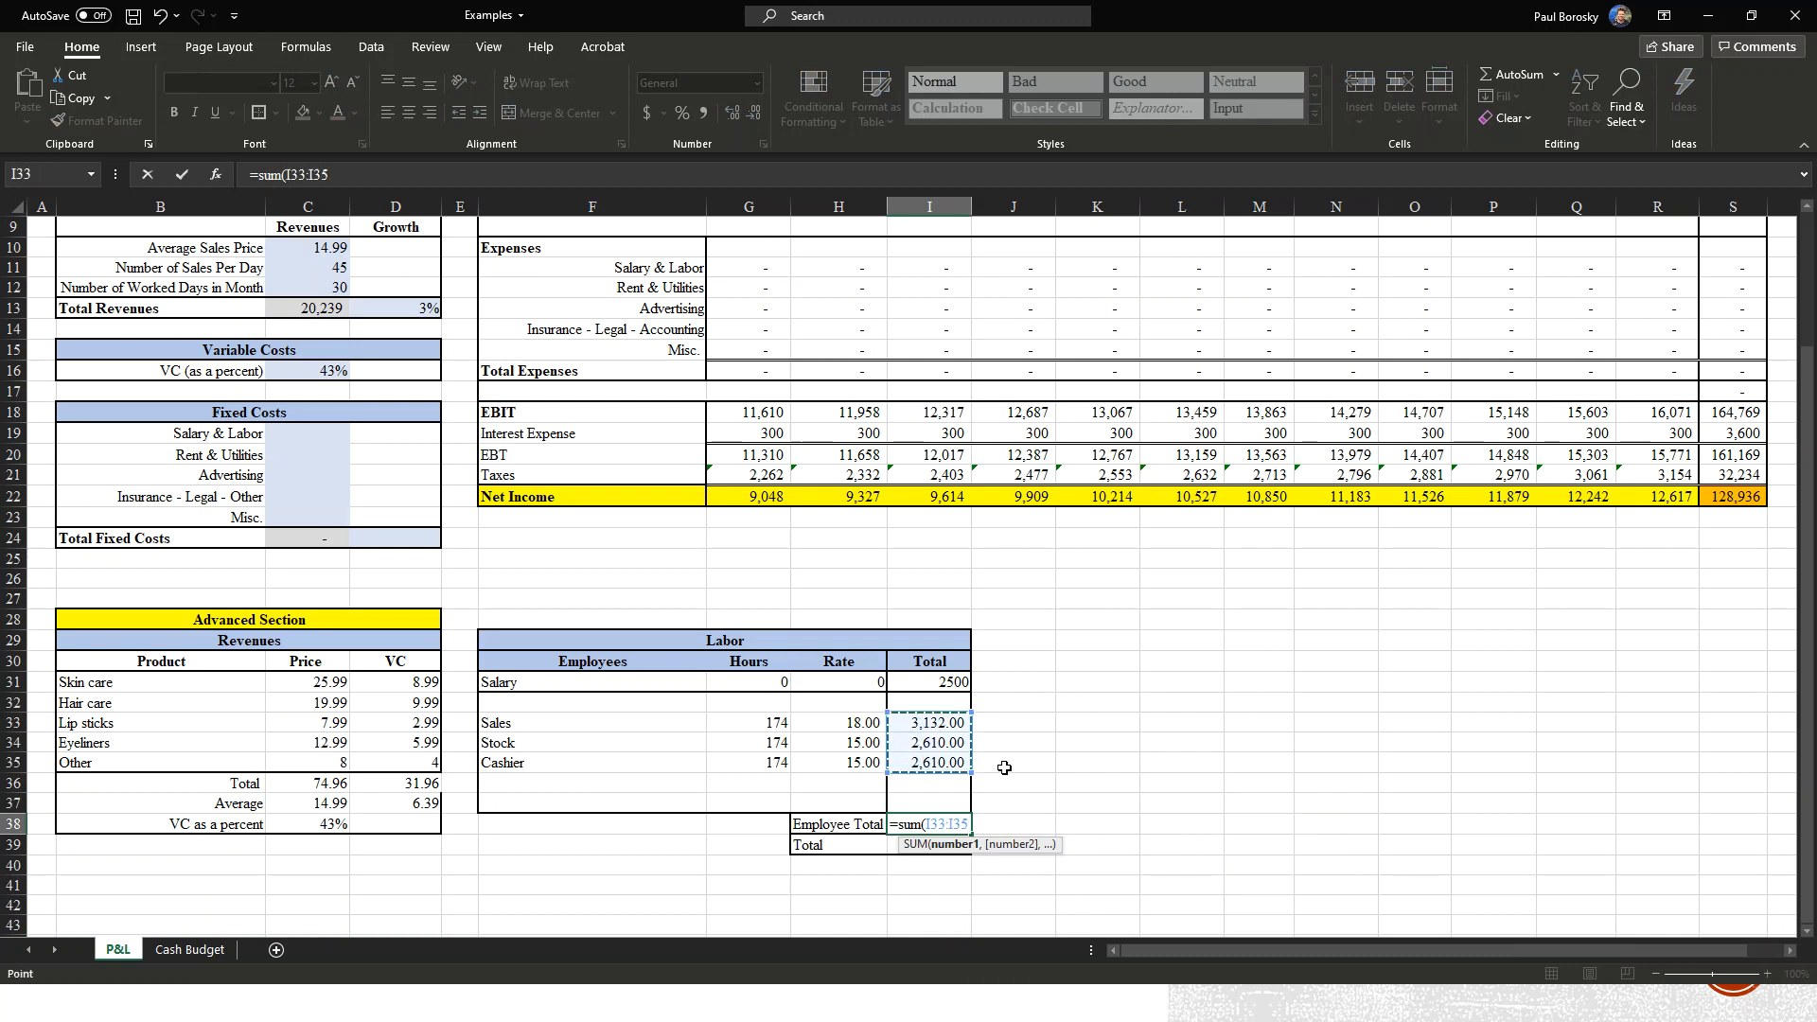
pyautogui.write(')')
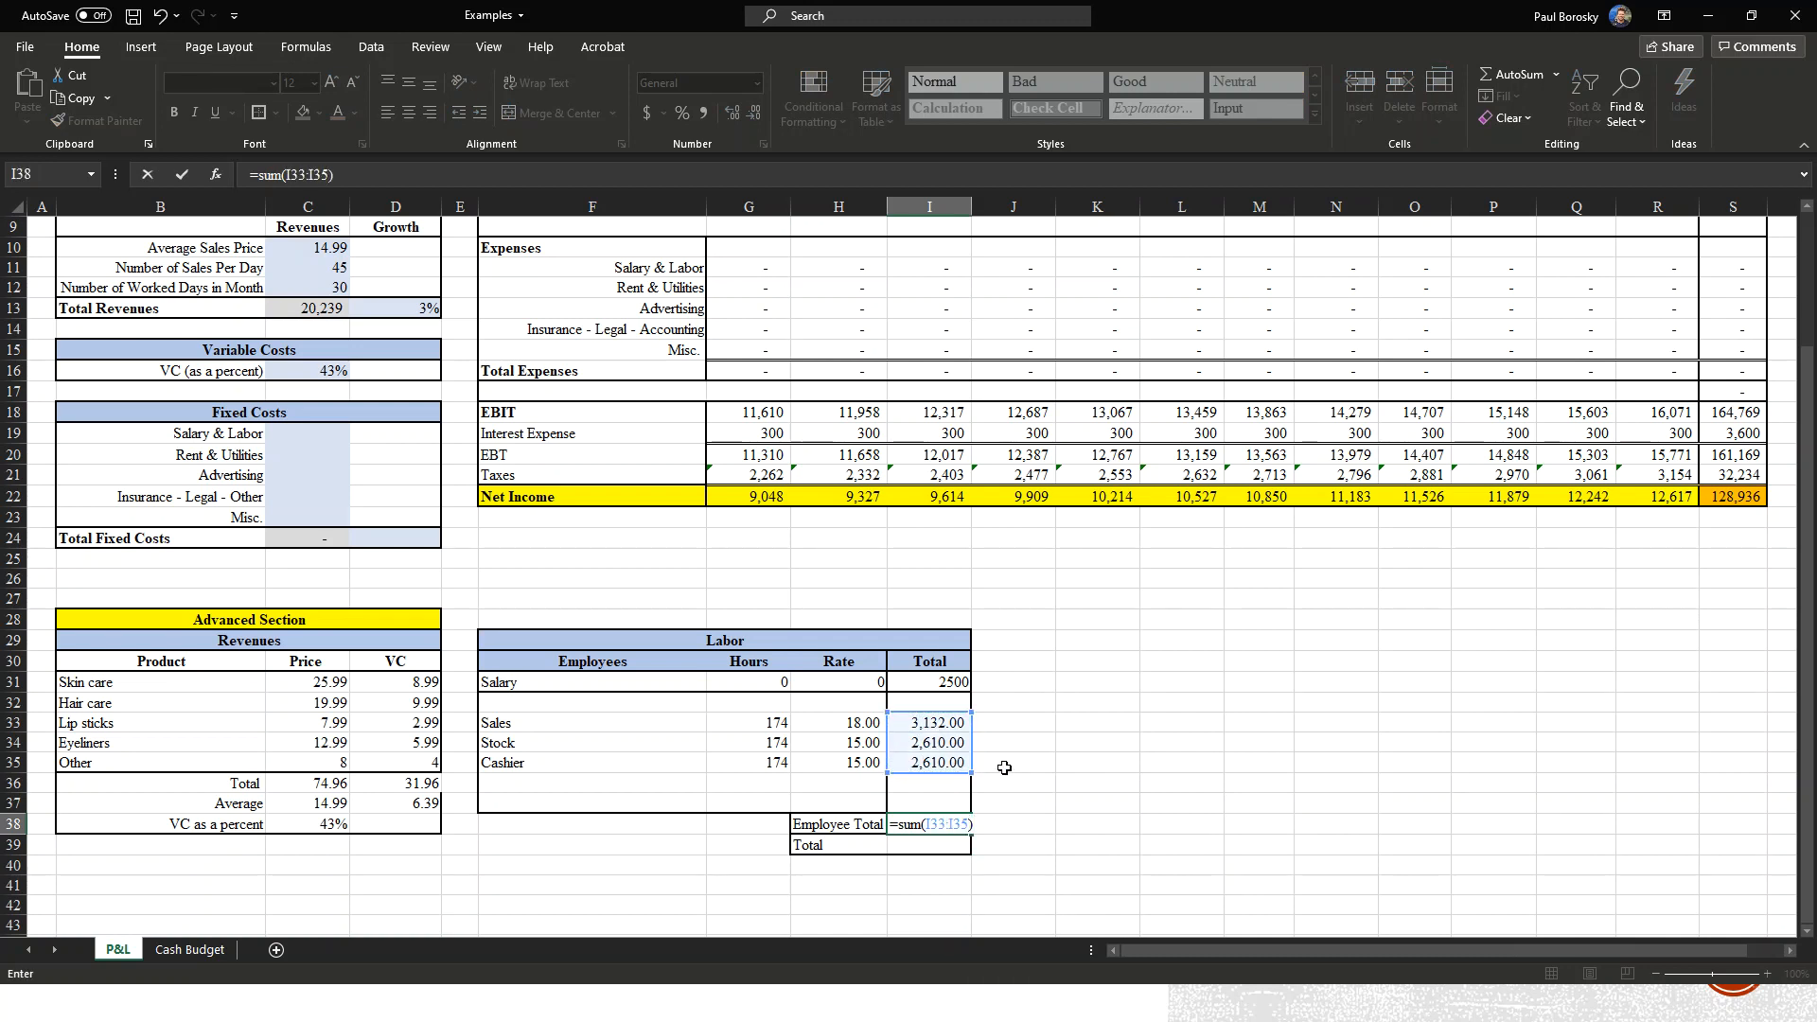
pyautogui.press('Return')
pyautogui.click(1175, 818)
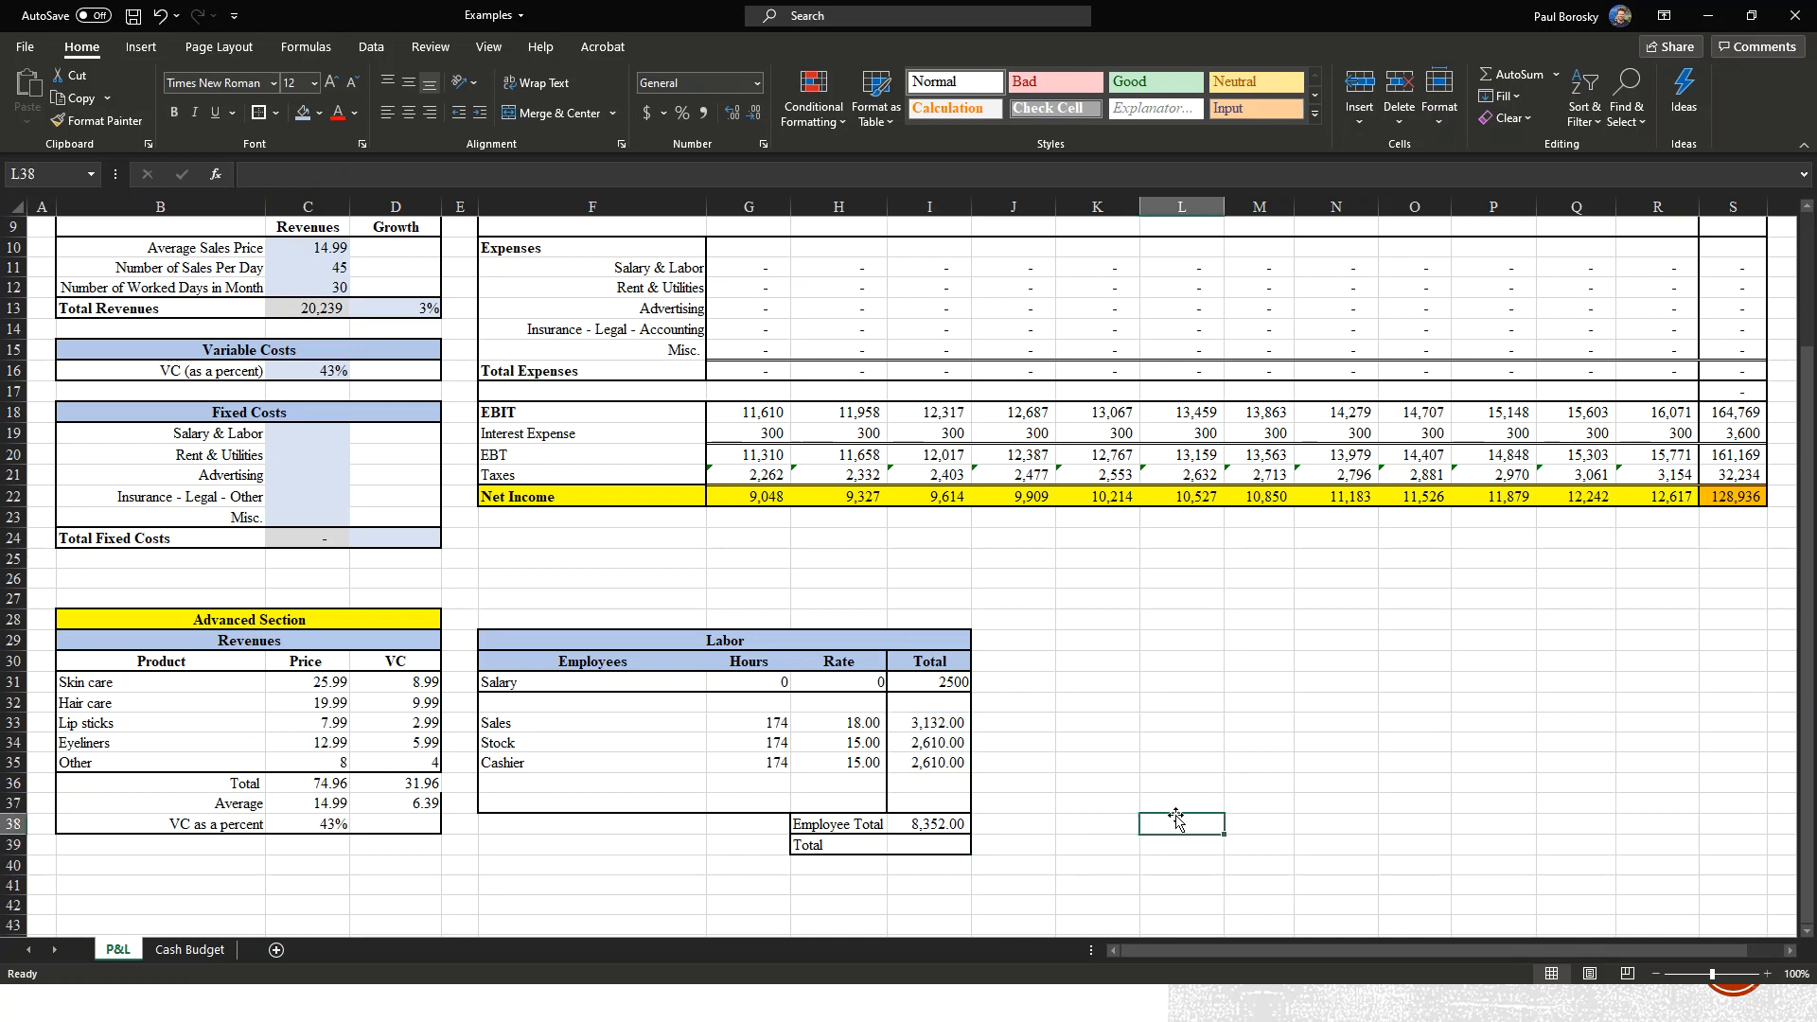
# Calculate the Labor table's overall Total in I39 by adding the salary to the Employee Total with =I38+I31.
pyautogui.click(948, 848)
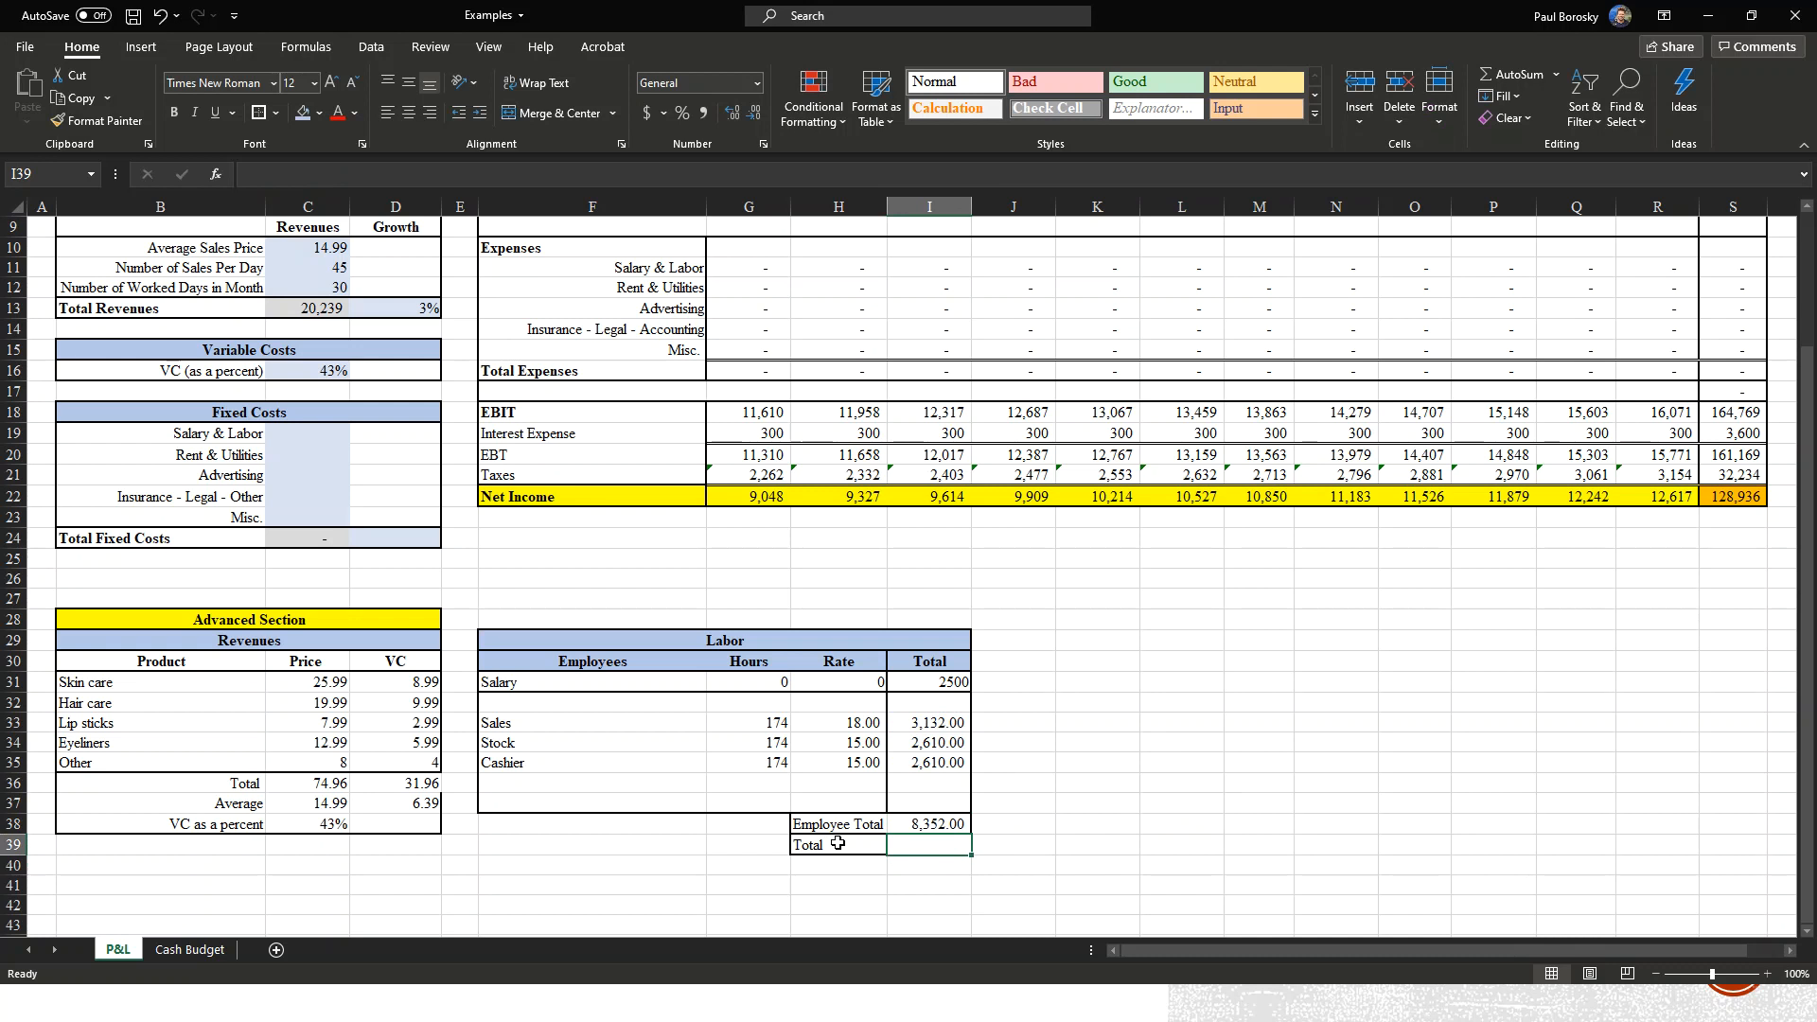
pyautogui.write('=')
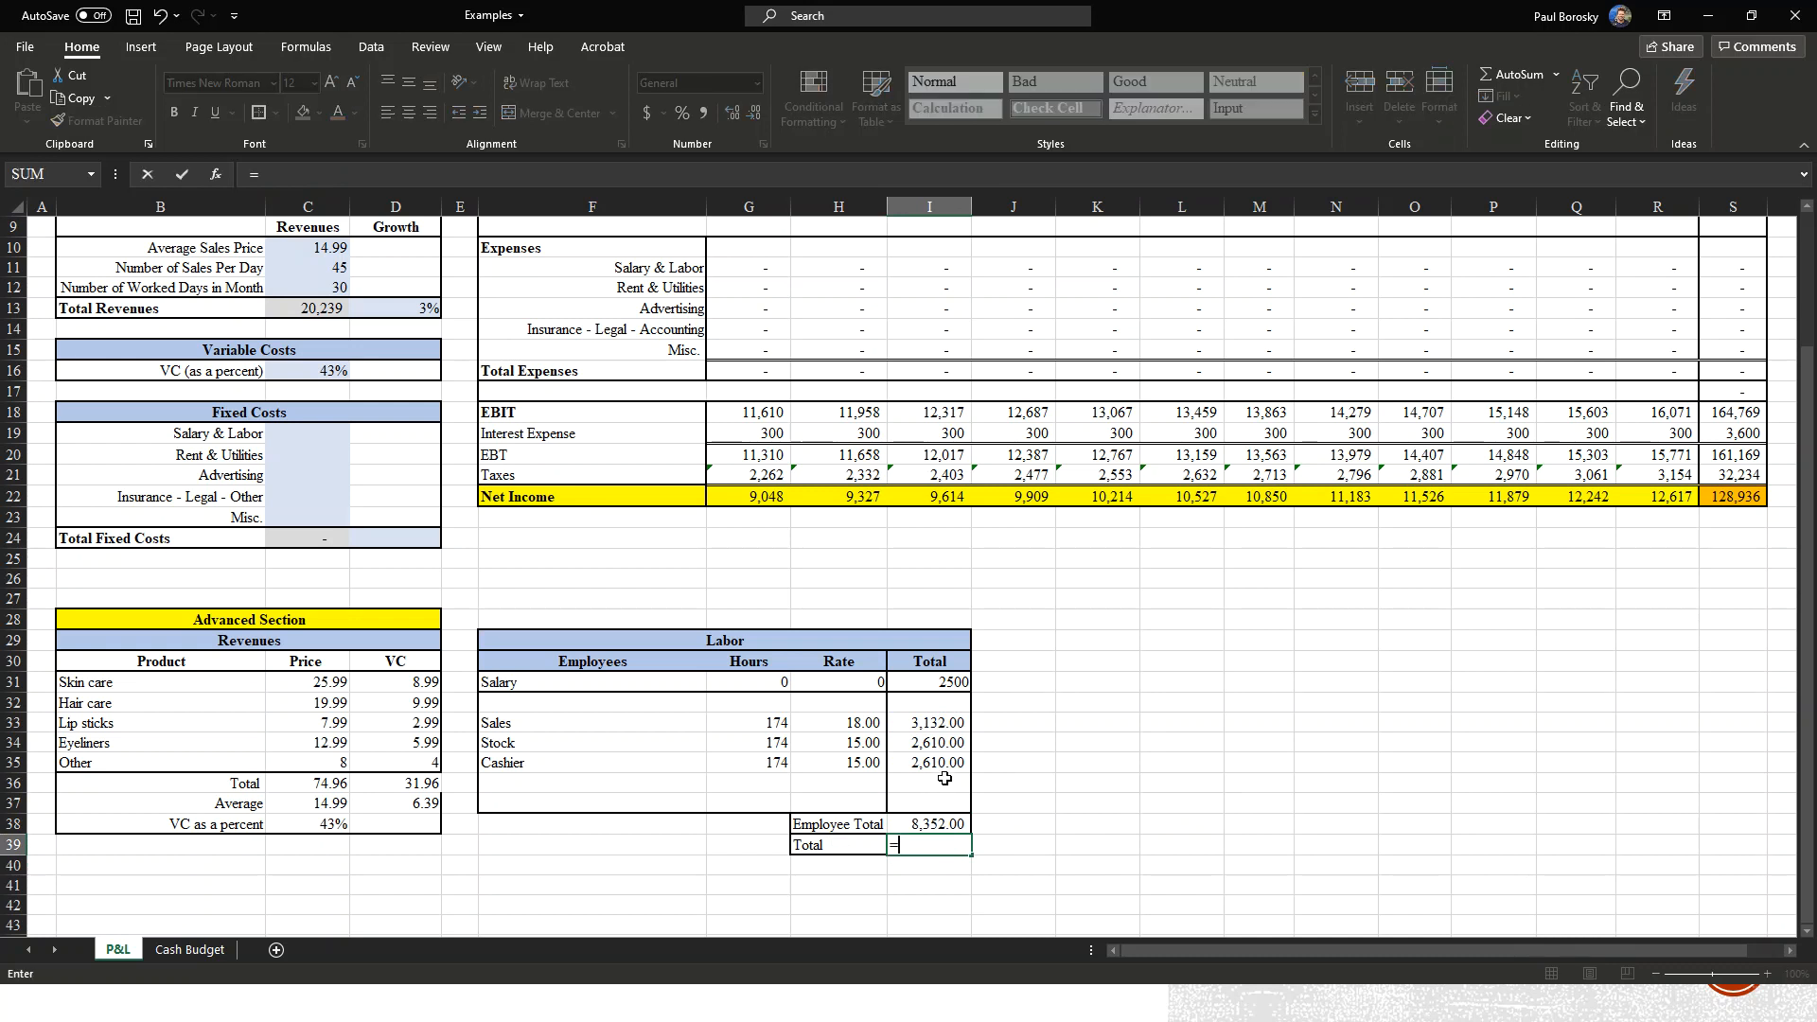
pyautogui.click(937, 821)
pyautogui.write('+')
pyautogui.click(941, 683)
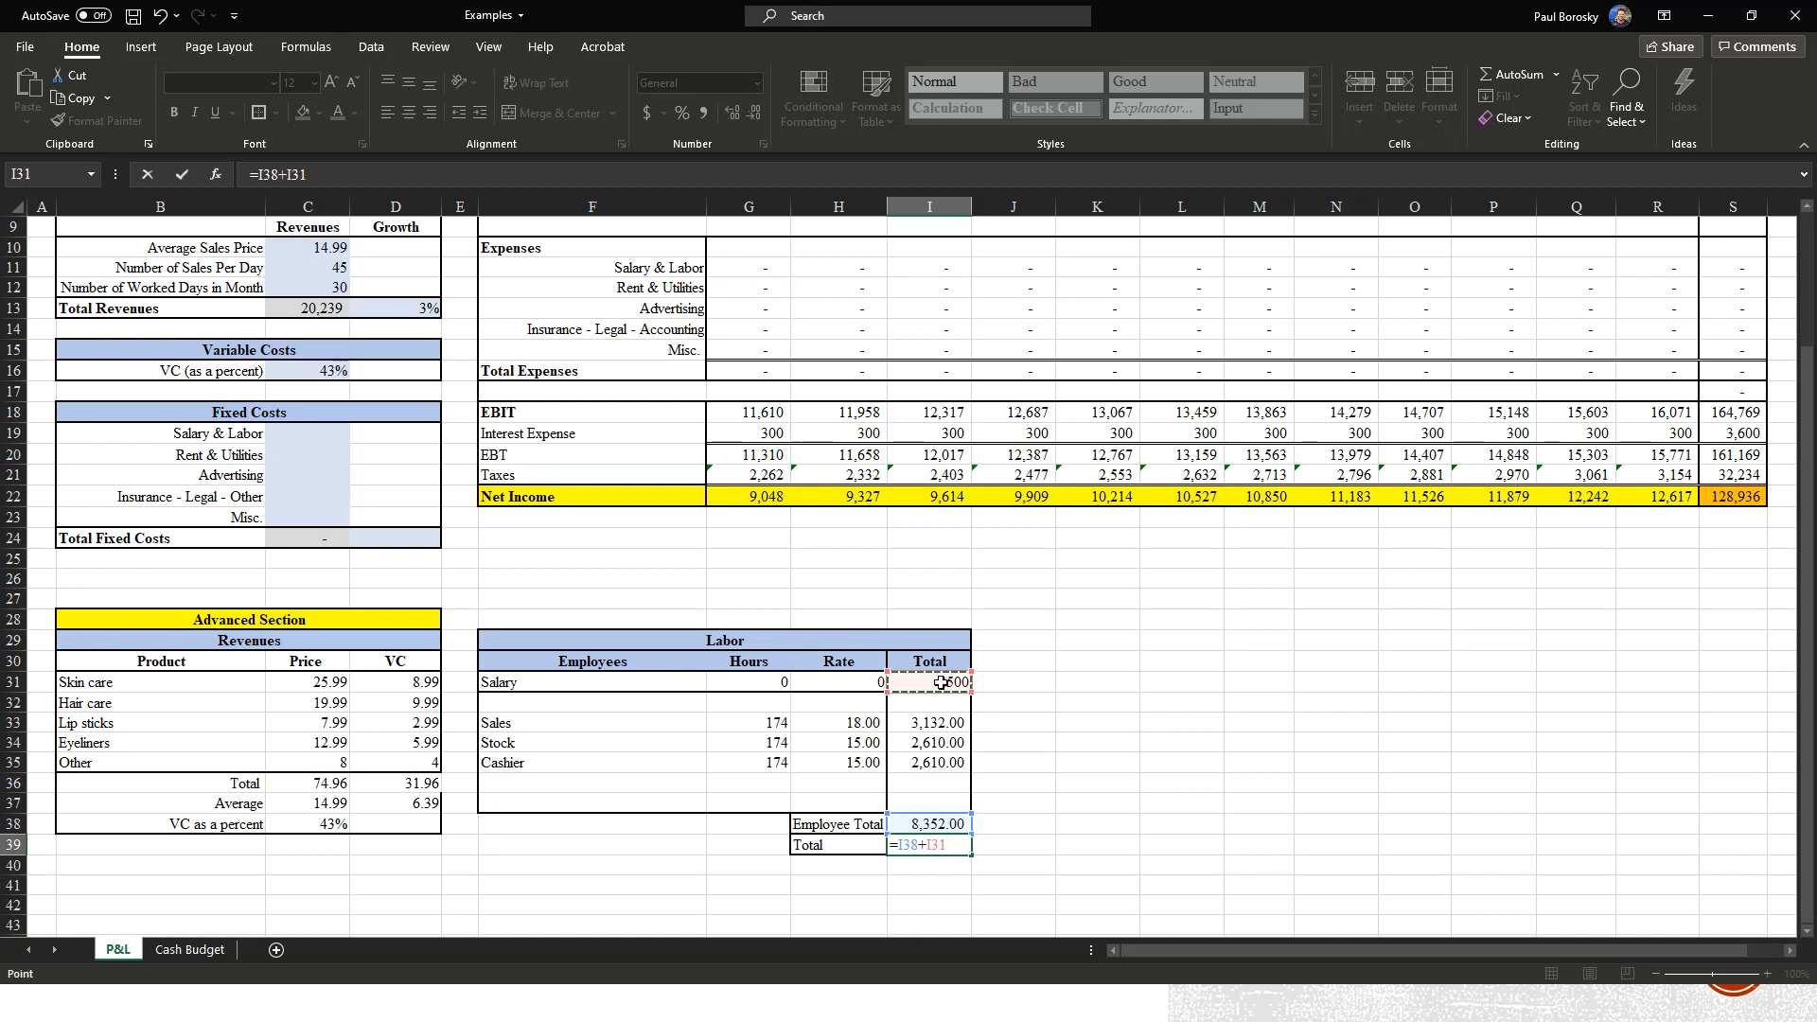
pyautogui.press('Return')
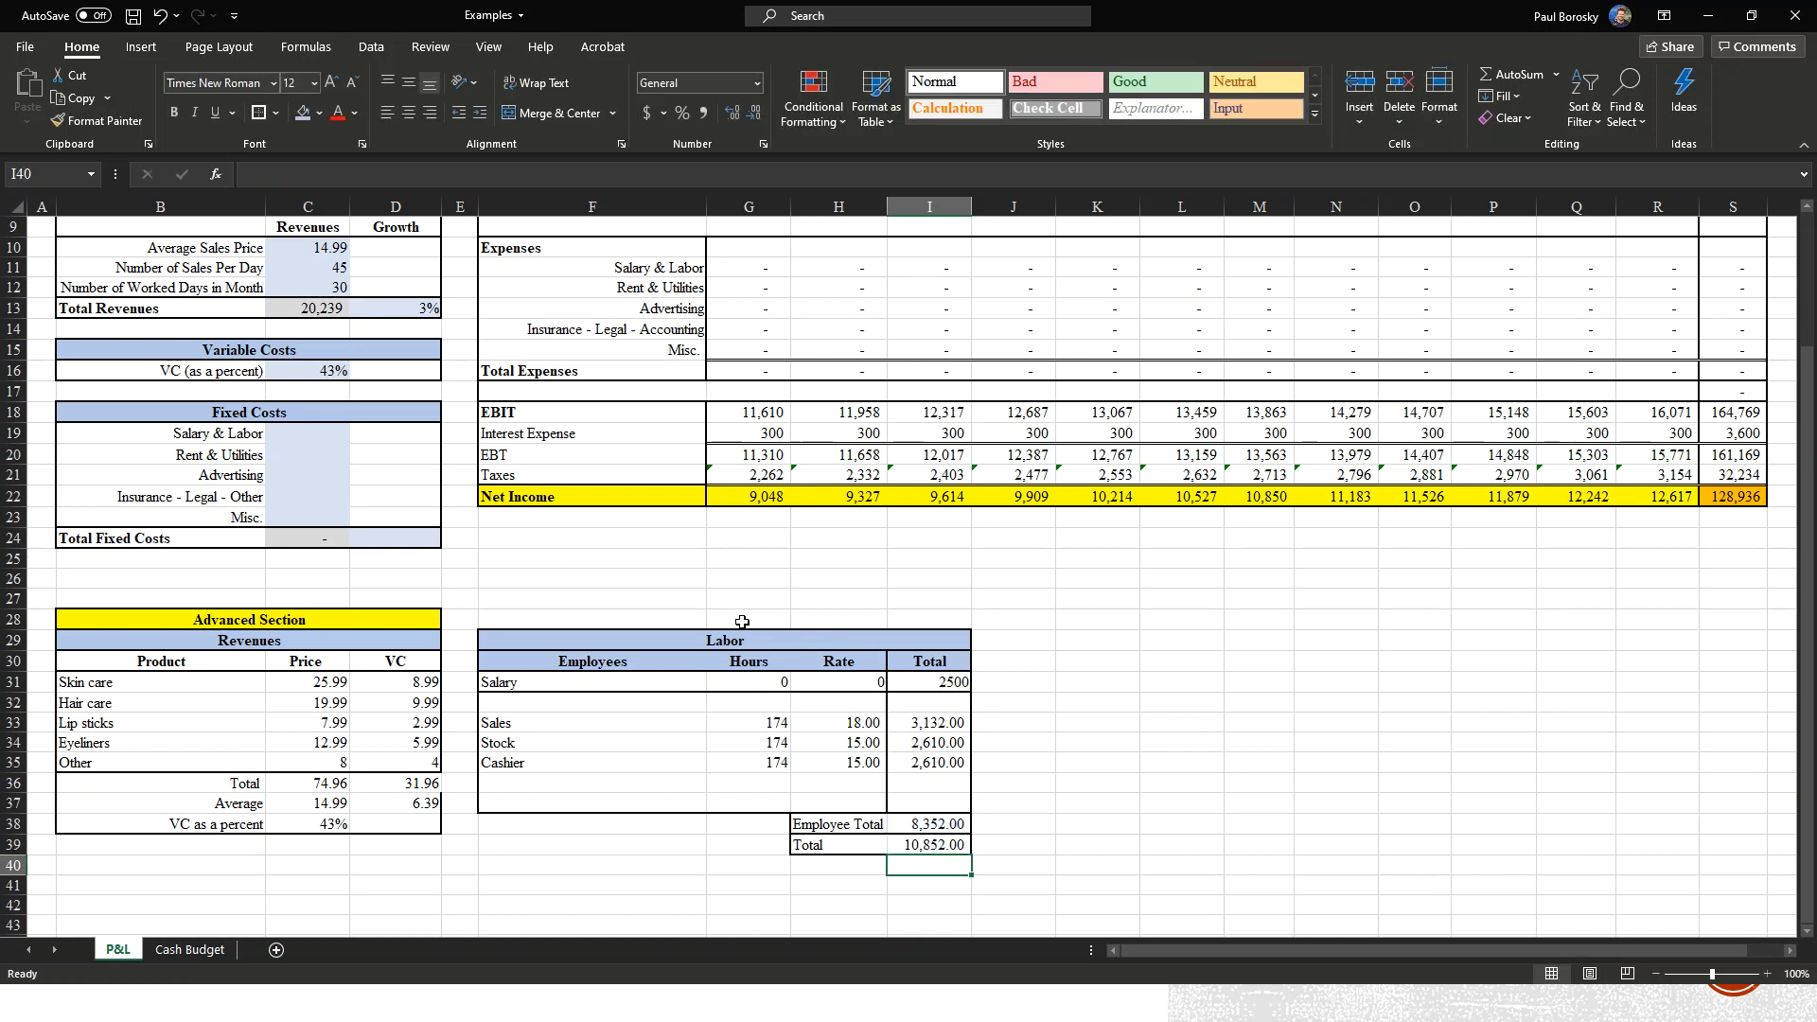
# Link the Salary & Labor fixed cost in C19 to the Labor table's total with =I39.
pyautogui.click(320, 438)
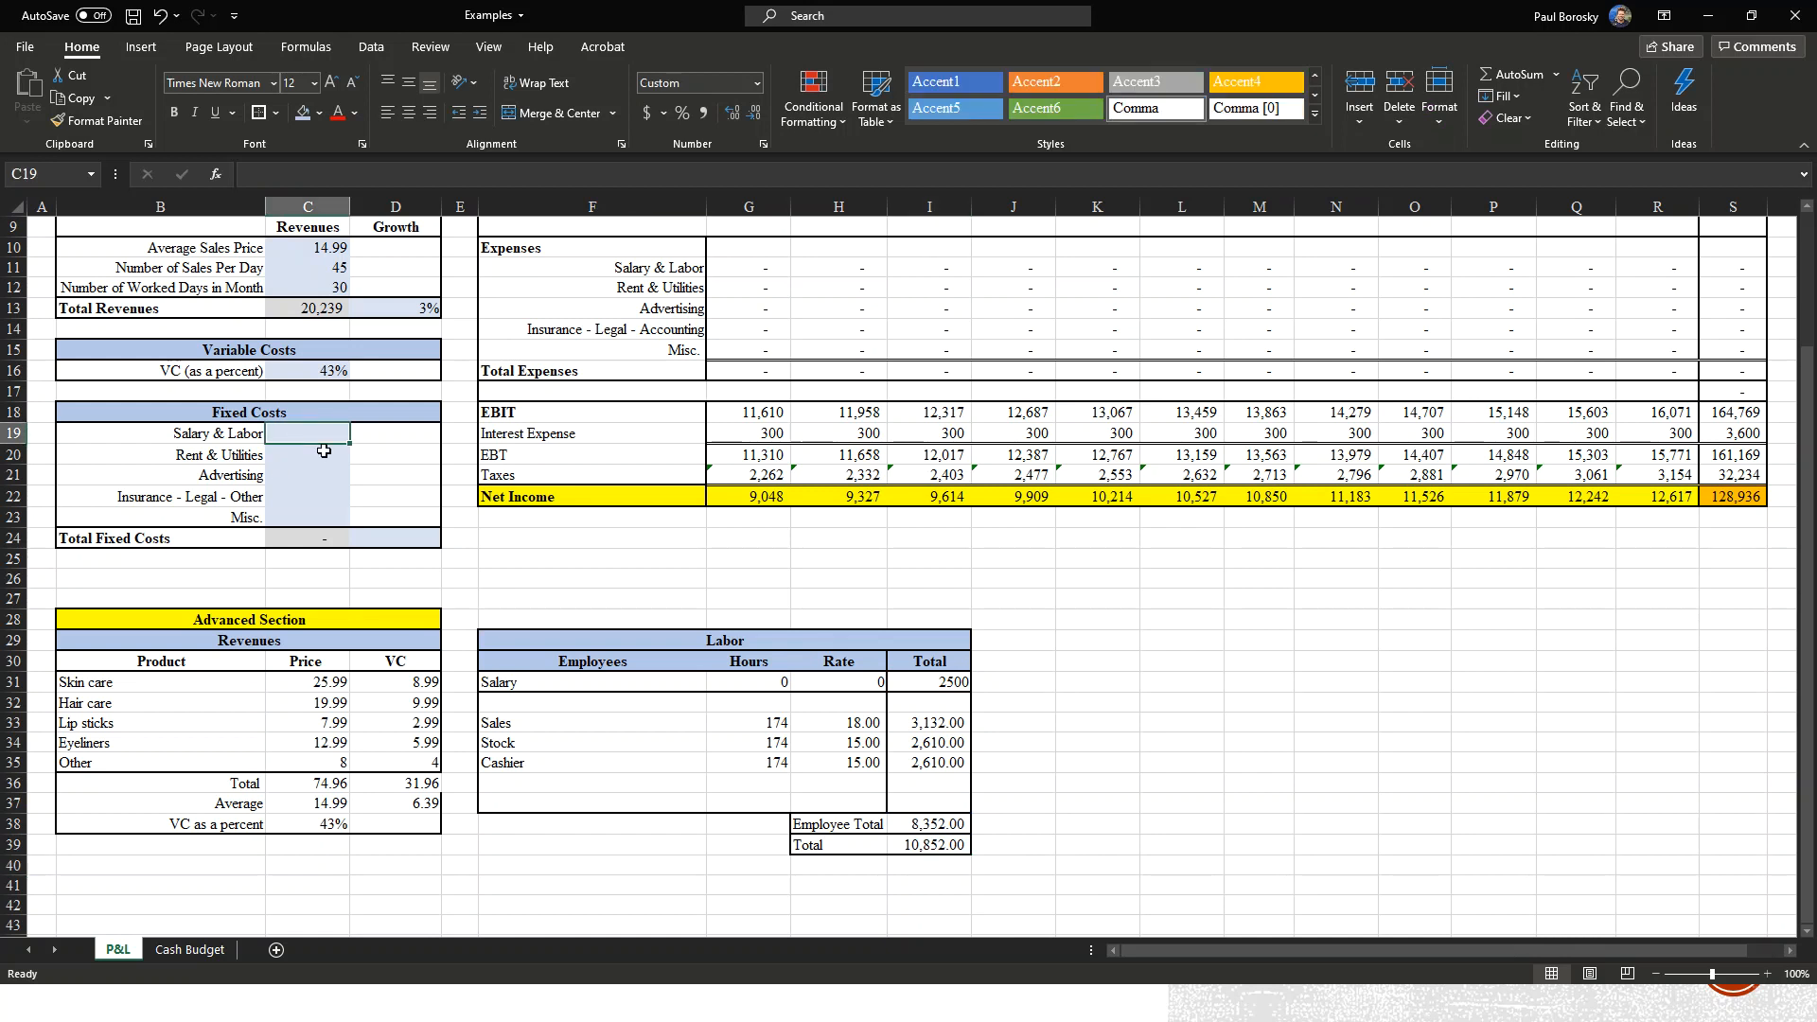
pyautogui.write('=')
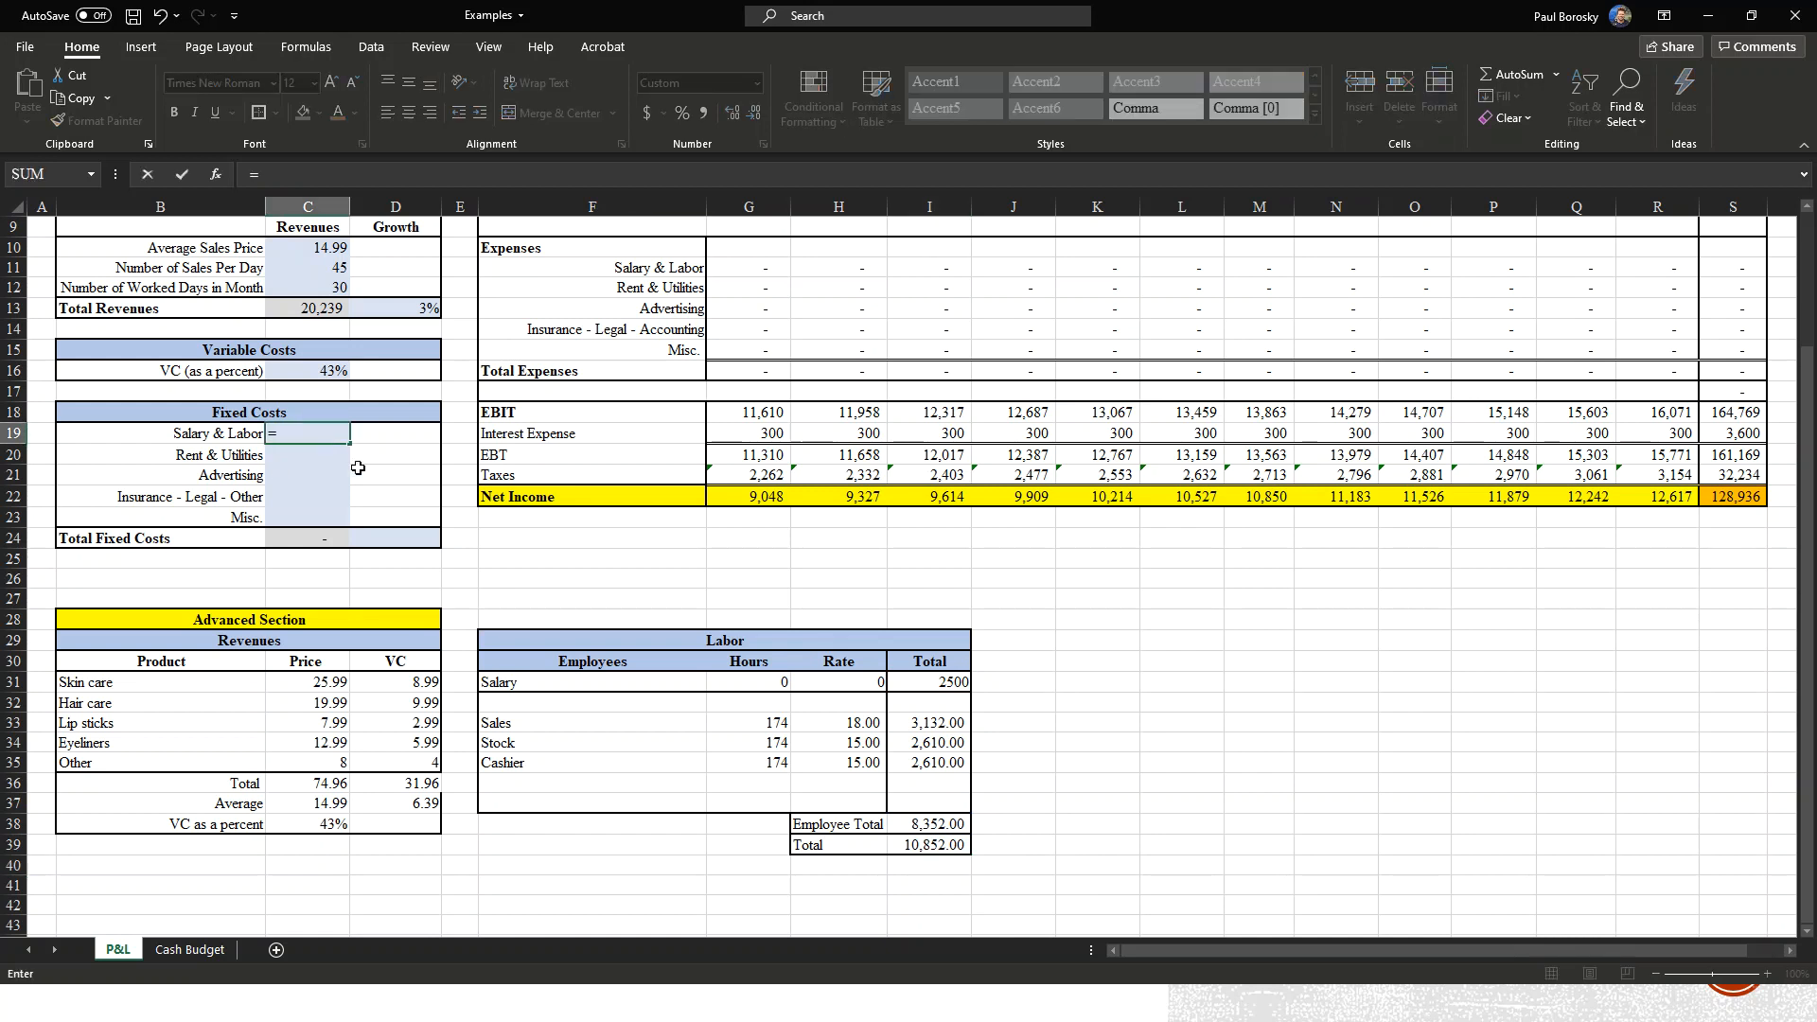
pyautogui.click(930, 844)
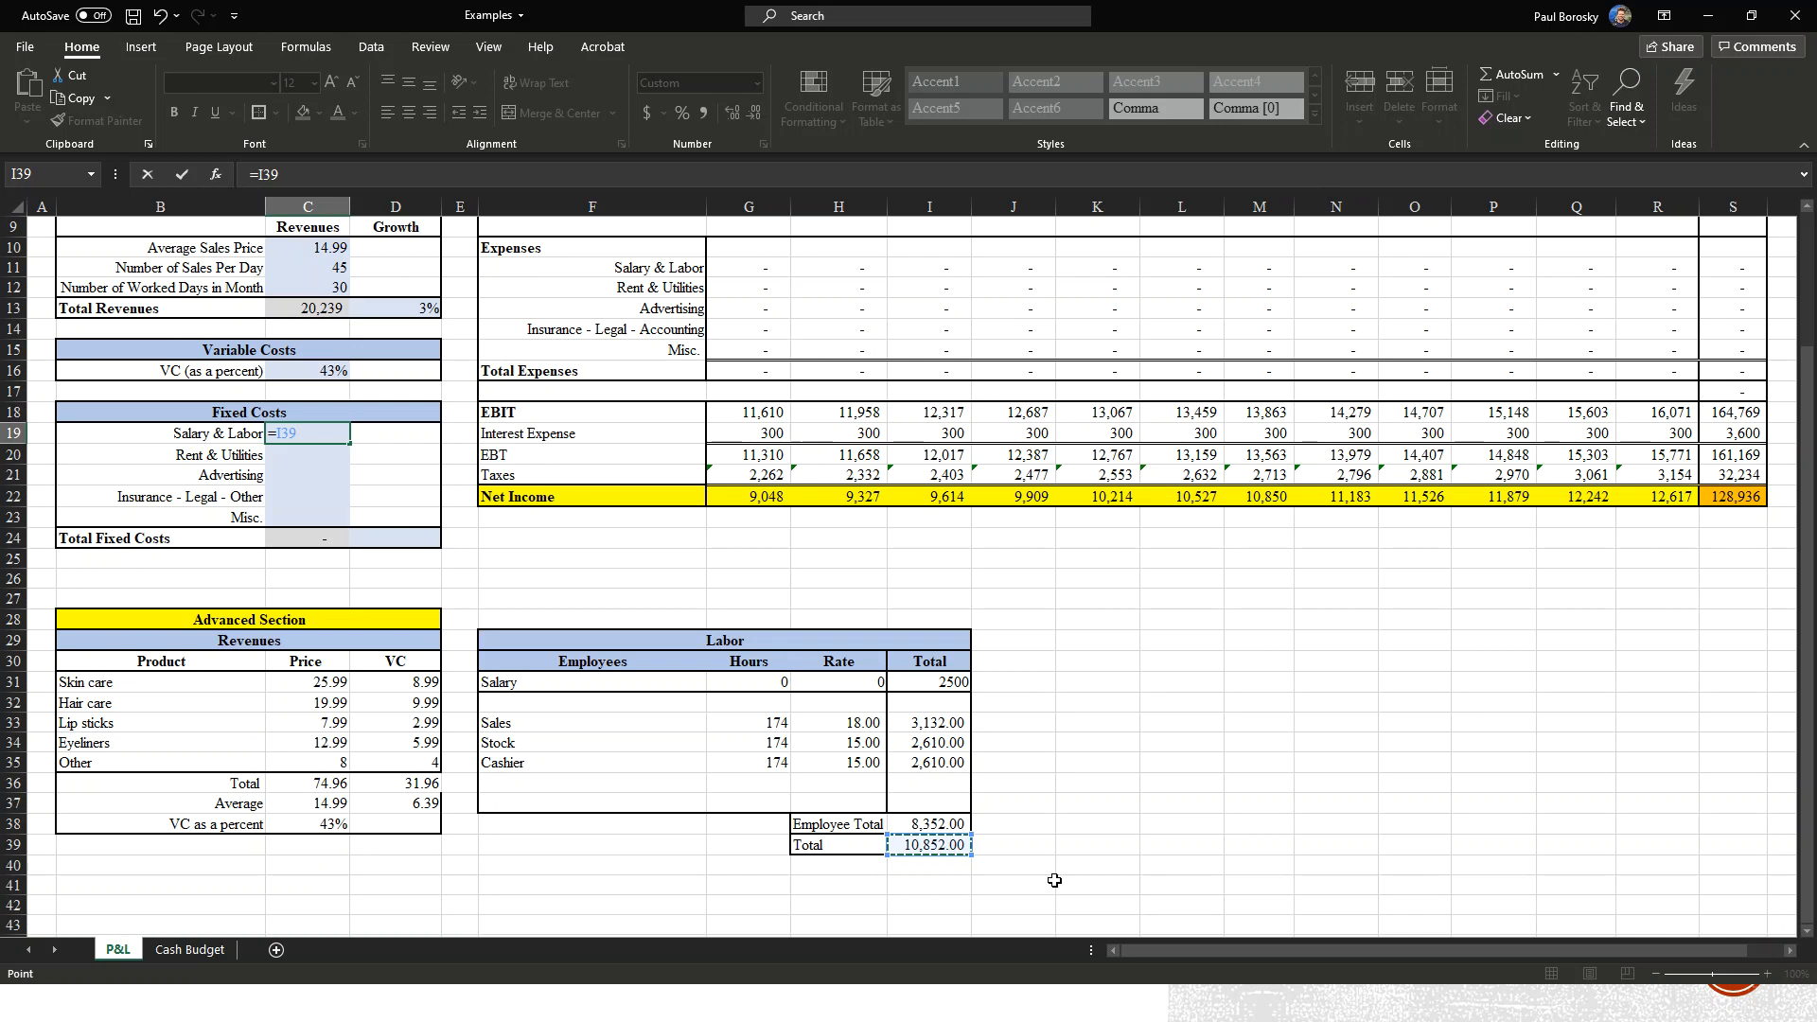
pyautogui.press('Return')
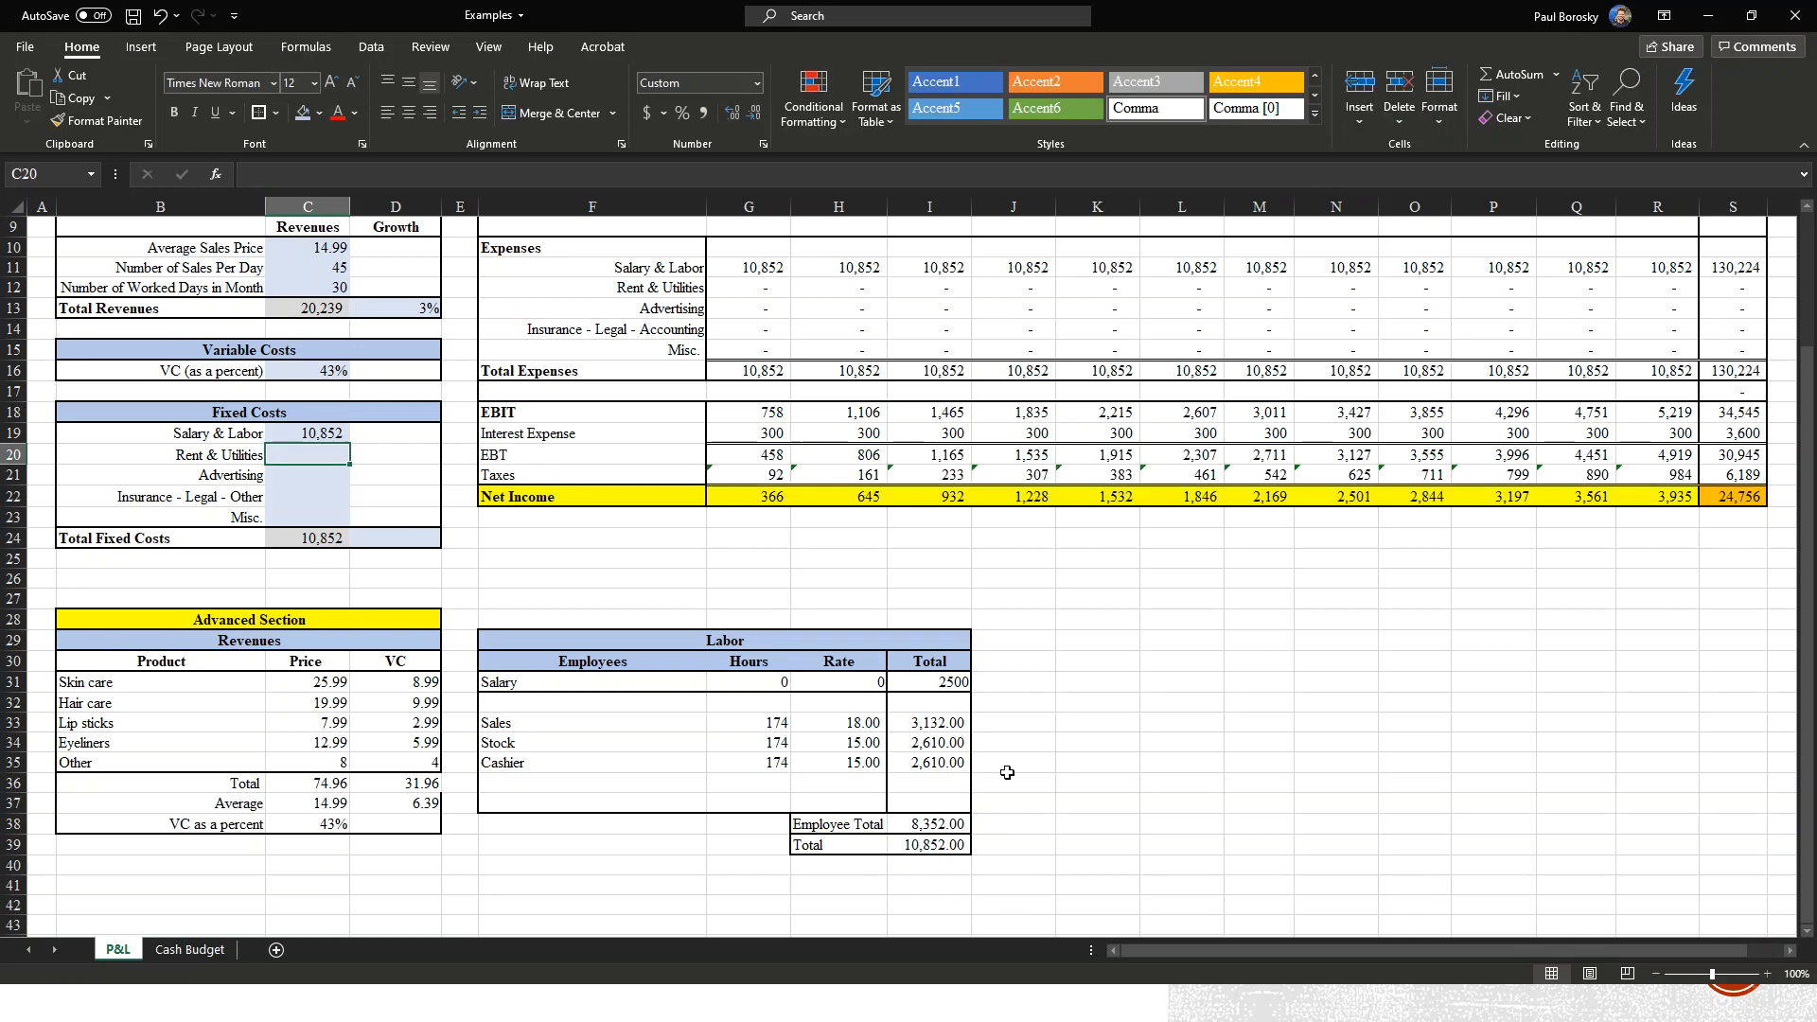
# Examine how the Profit and Loss table and the Average Sales Price in C10 draw on the Advanced Section figures.
pyautogui.scroll(3, 779, 276)
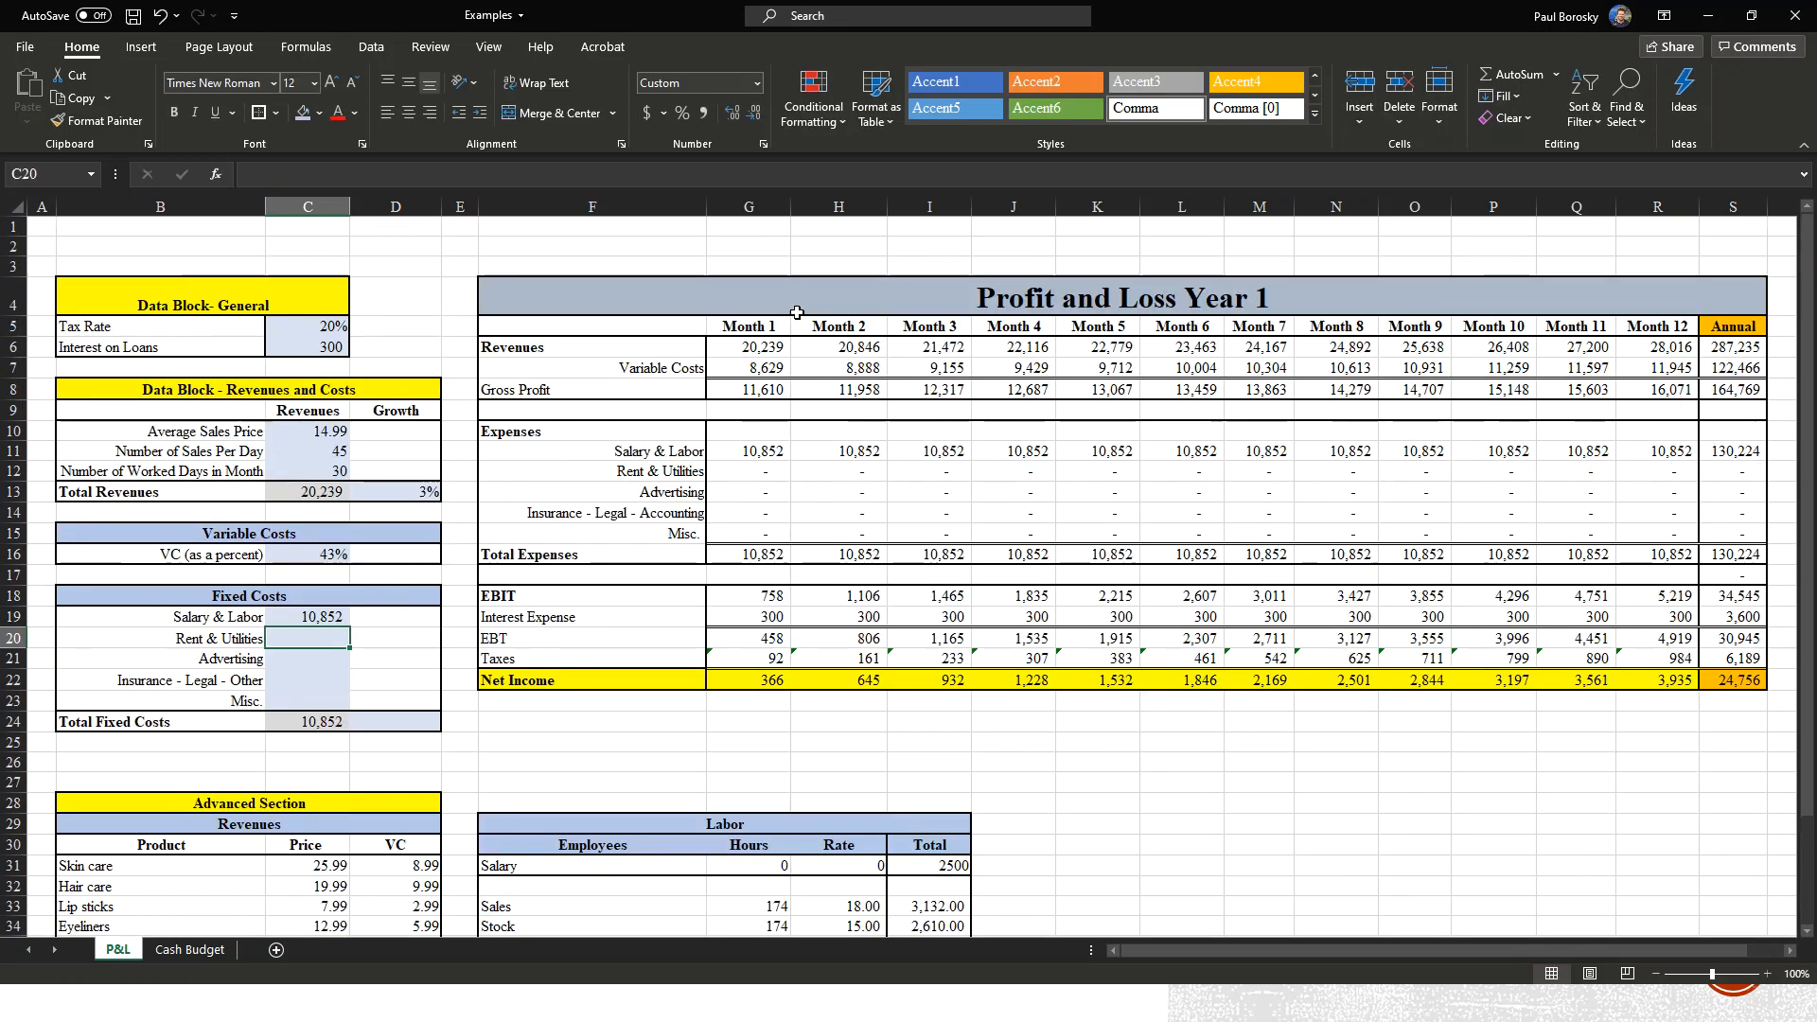
pyautogui.scroll(-2, 816, 459)
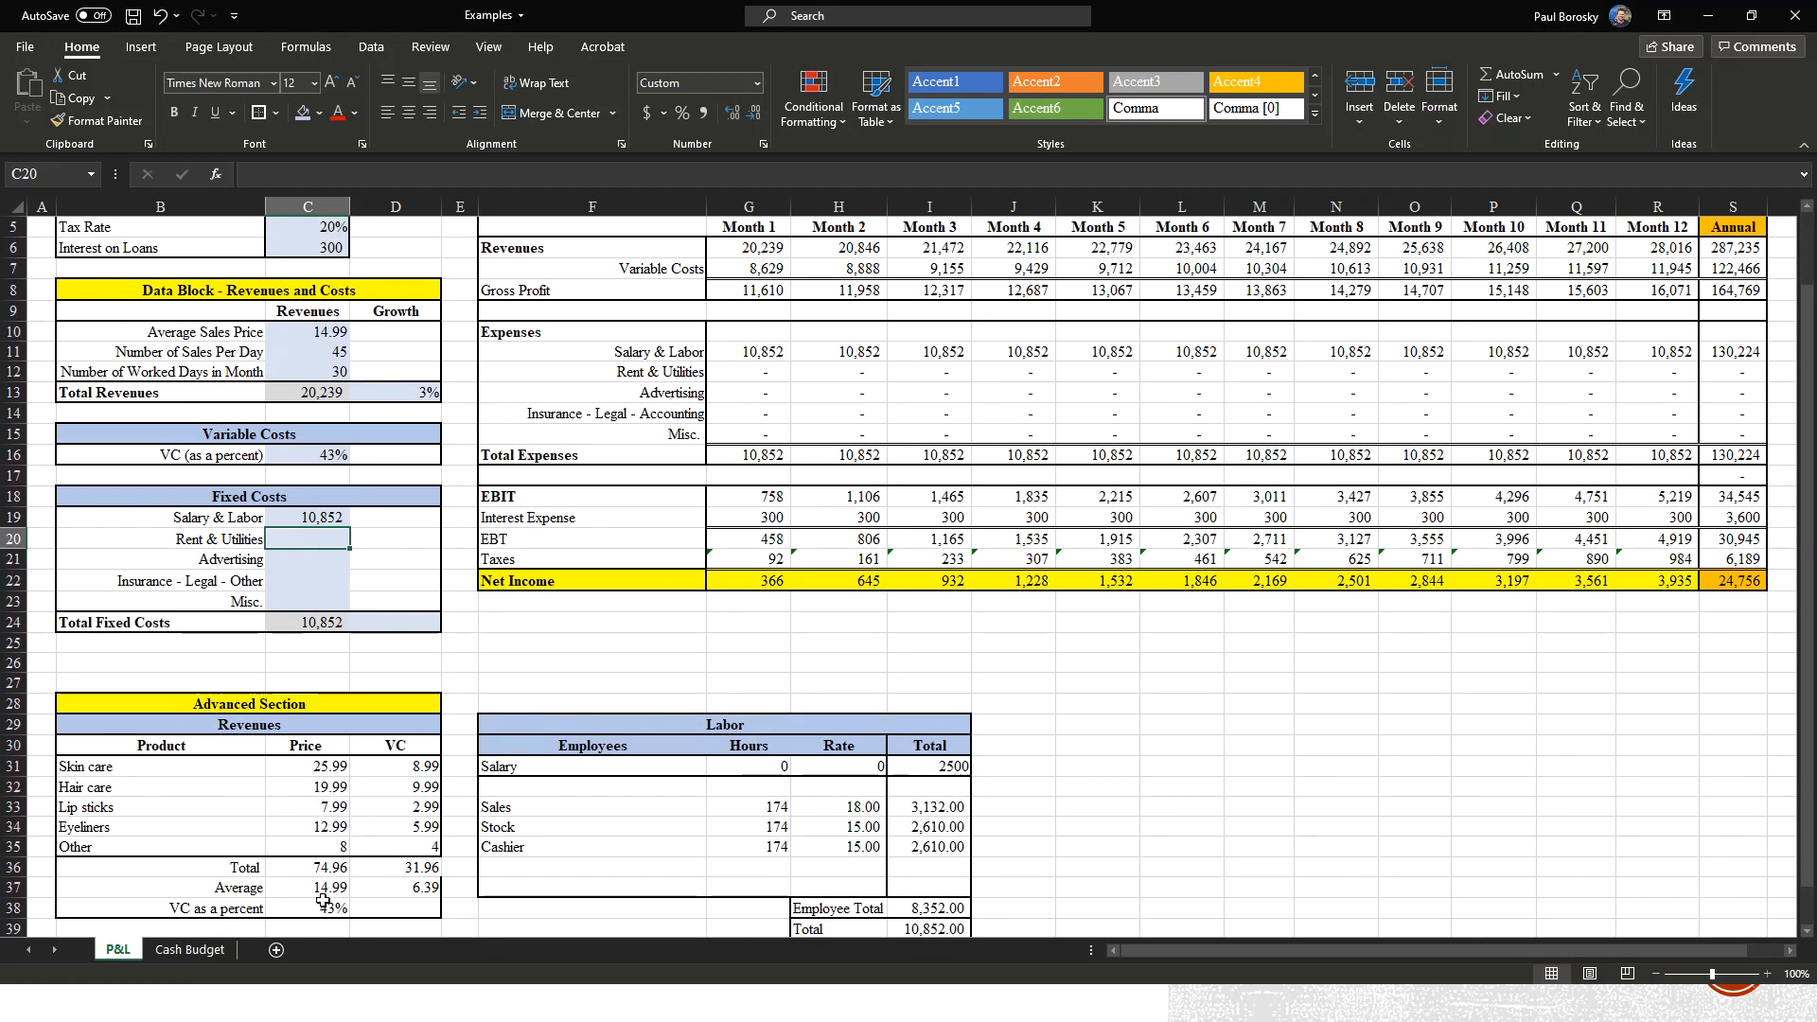
pyautogui.click(326, 335)
pyautogui.scroll(2, 697, 438)
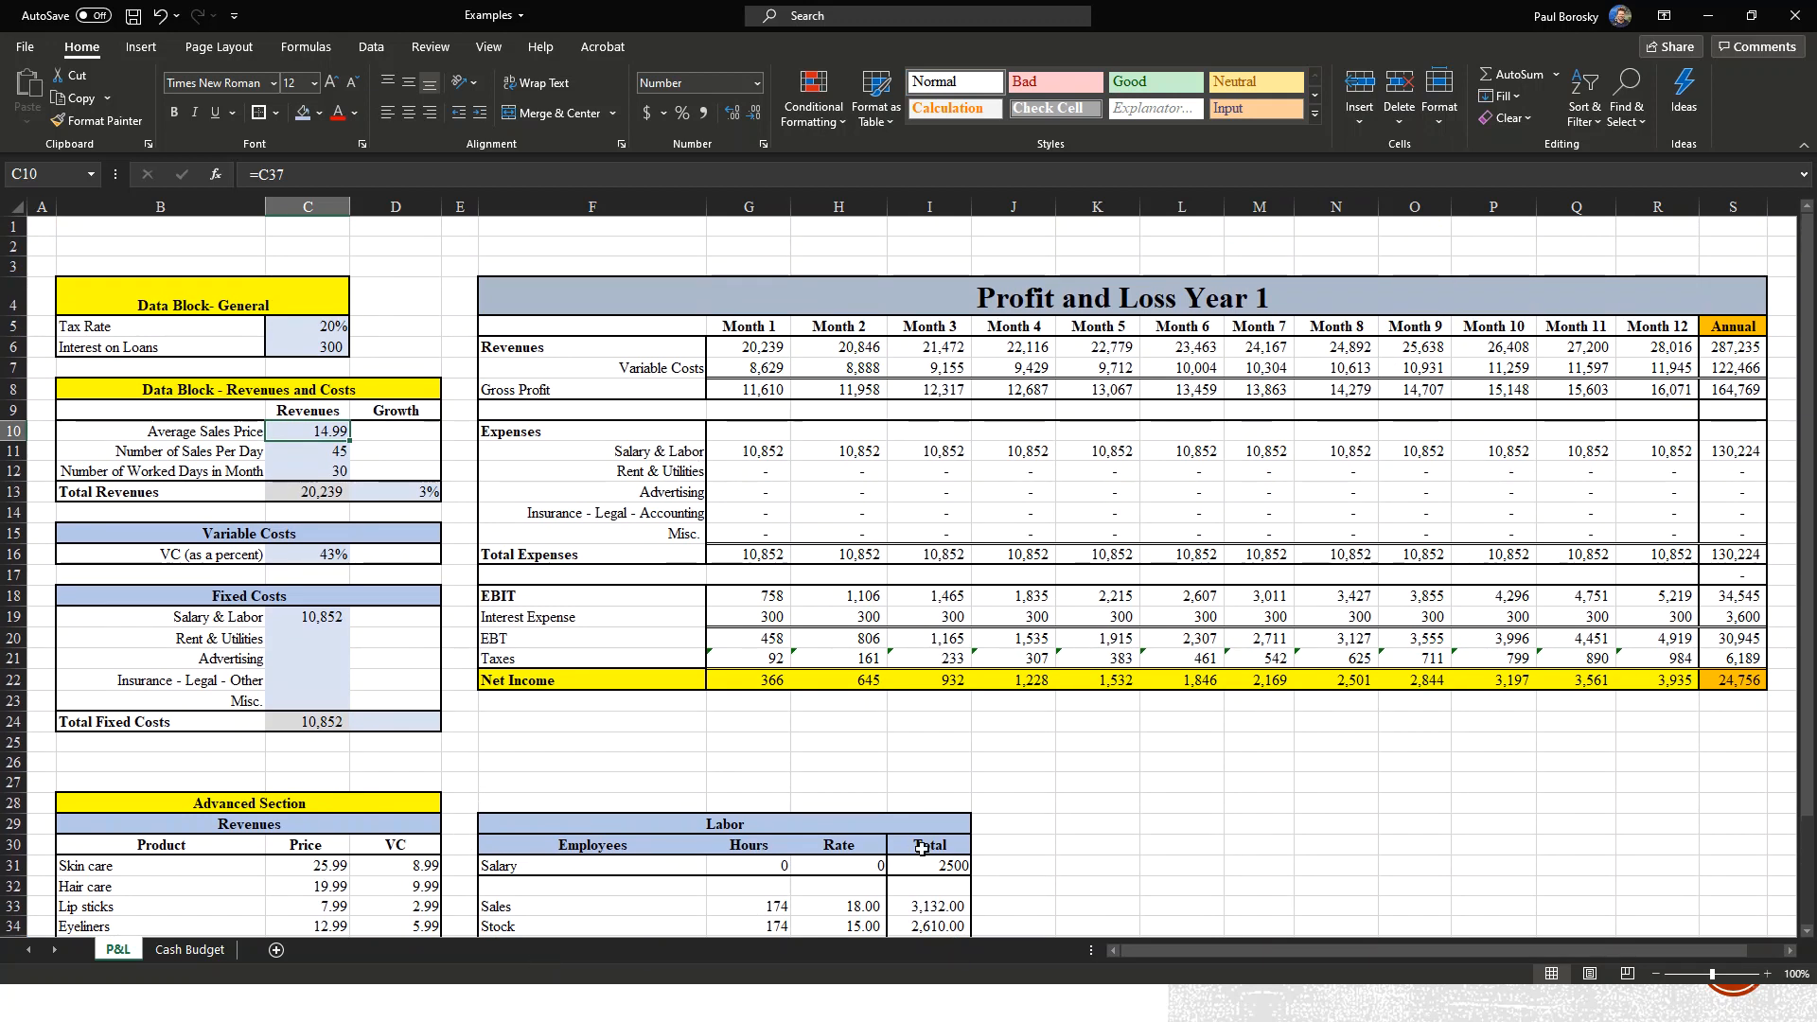
pyautogui.scroll(-3, 890, 716)
pyautogui.scroll(3, 890, 717)
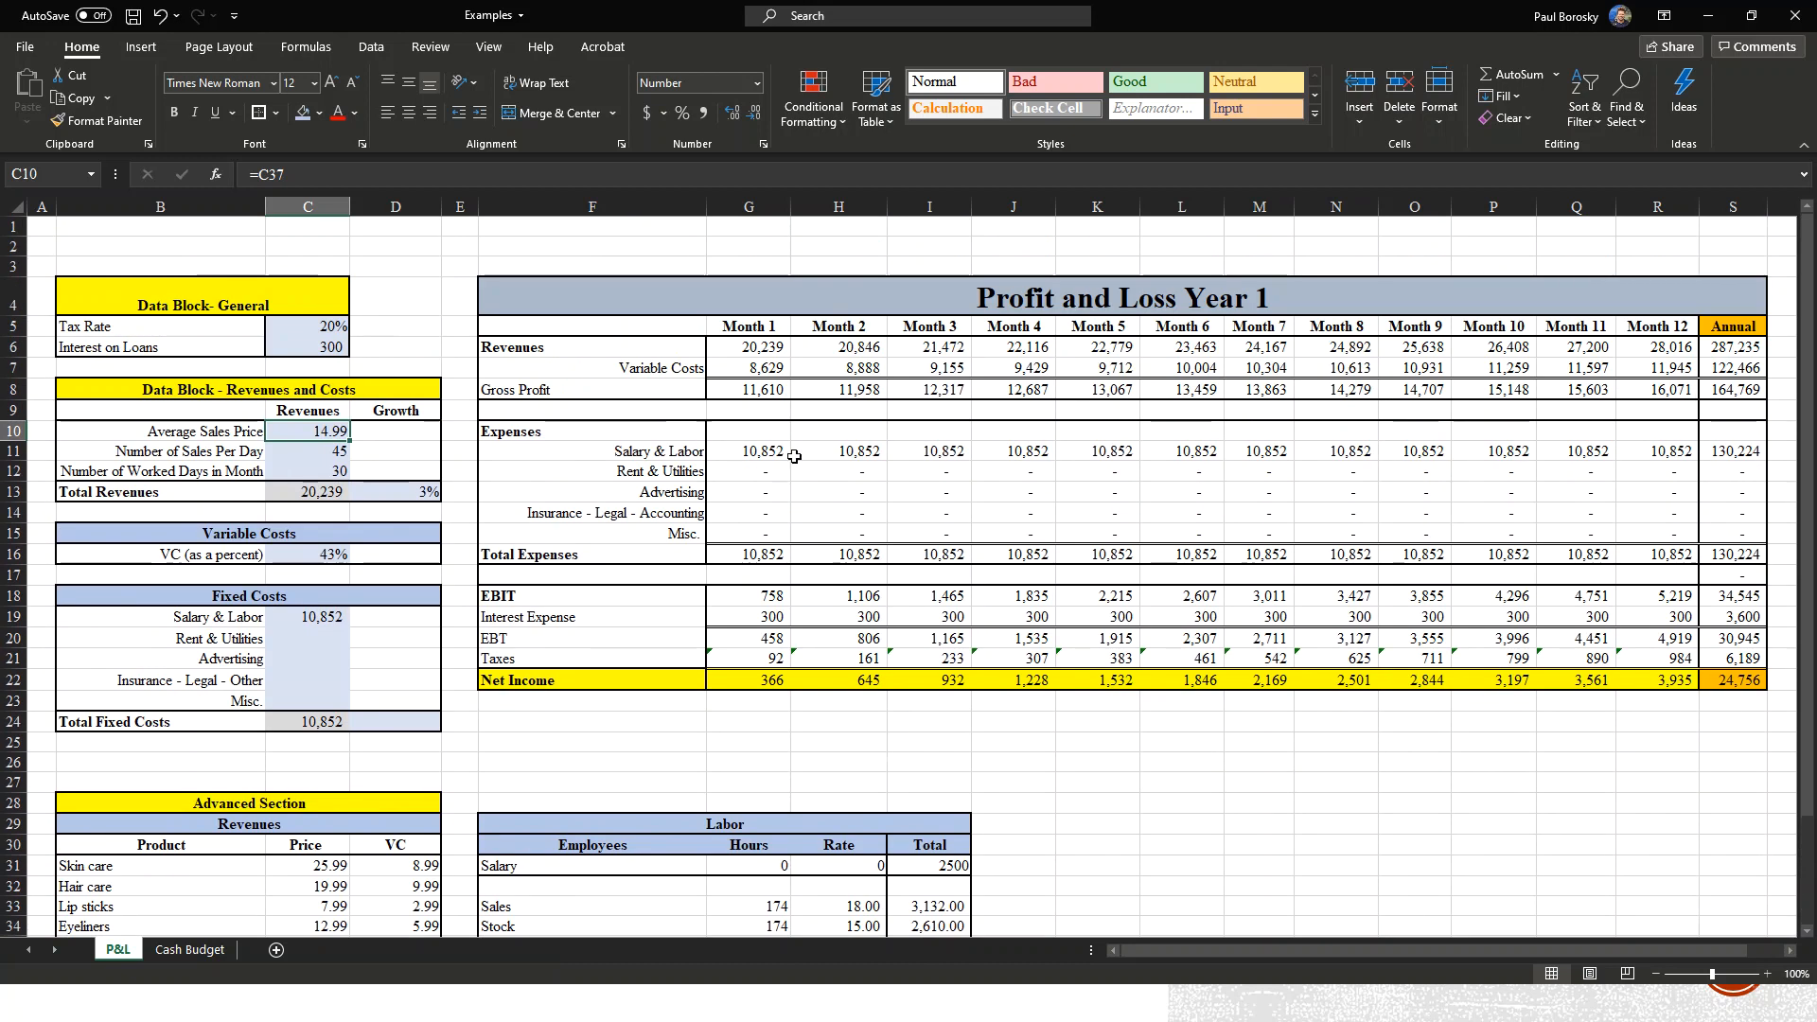
# Fill in the remaining fixed costs: Rent & Utilities 3000, Advertising 5000, Insurance - Legal - Other 450 and Misc. 200.
pyautogui.click(325, 636)
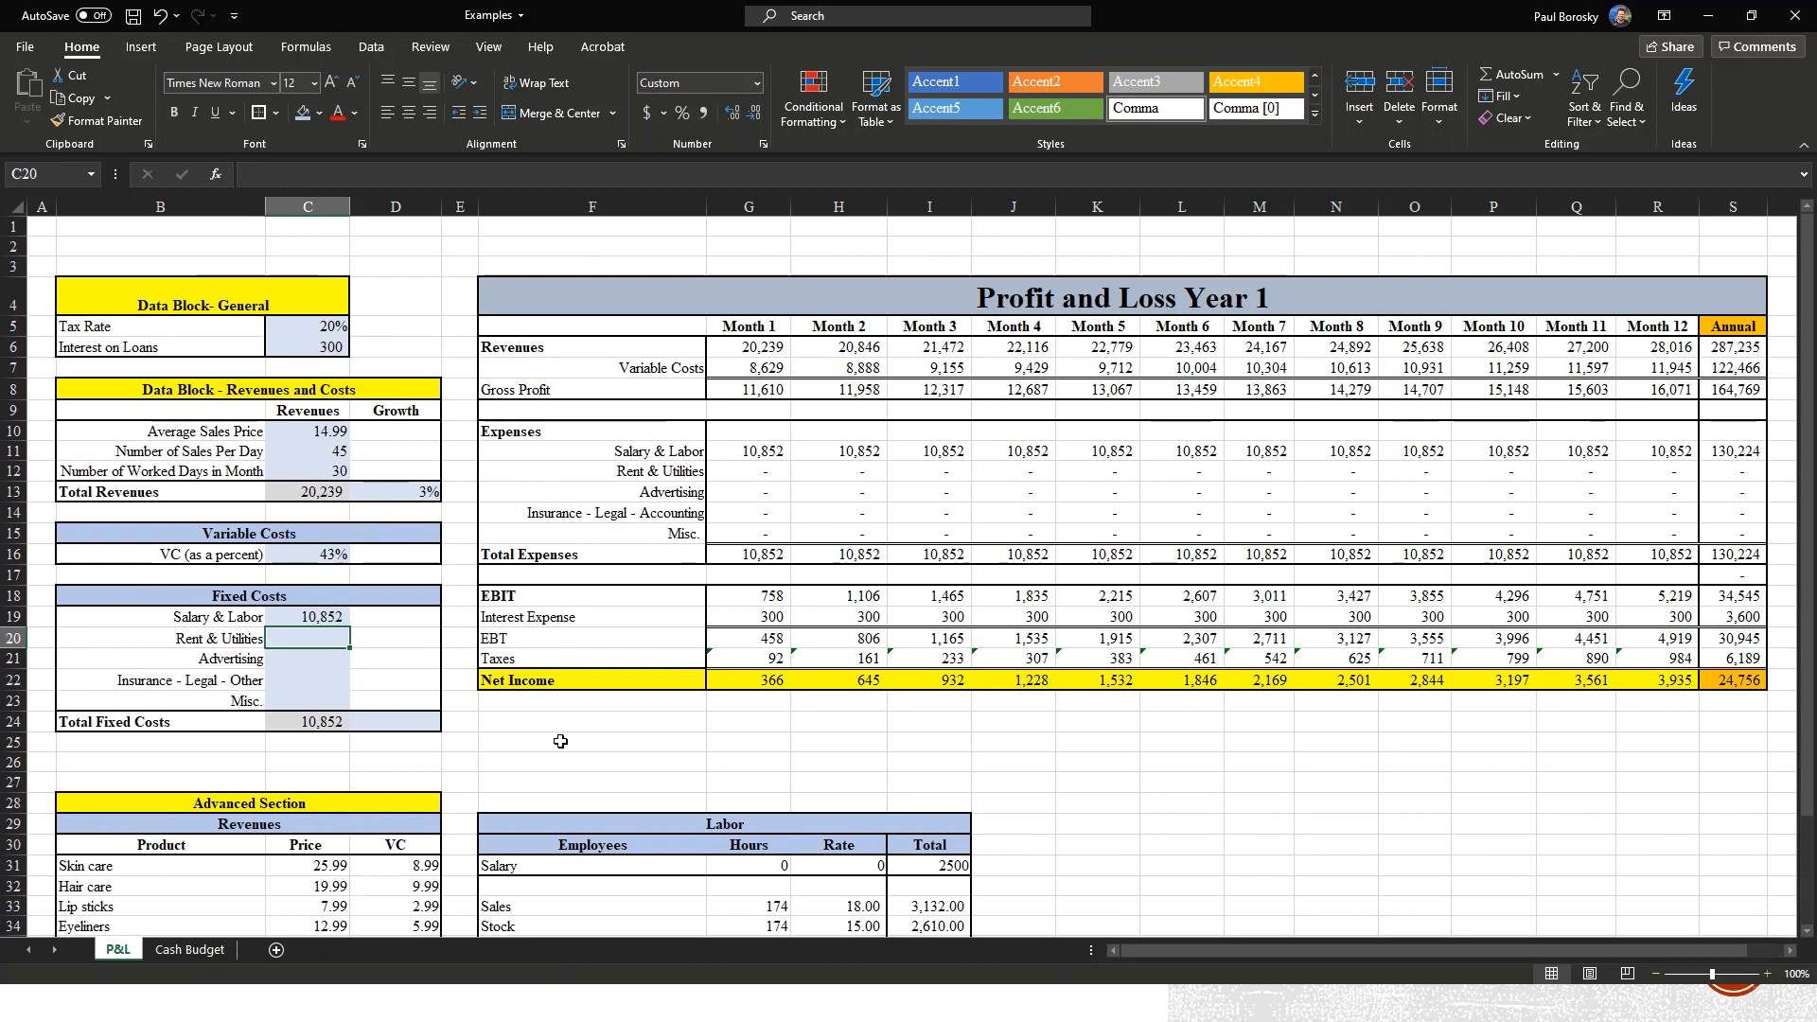
pyautogui.write('3000')
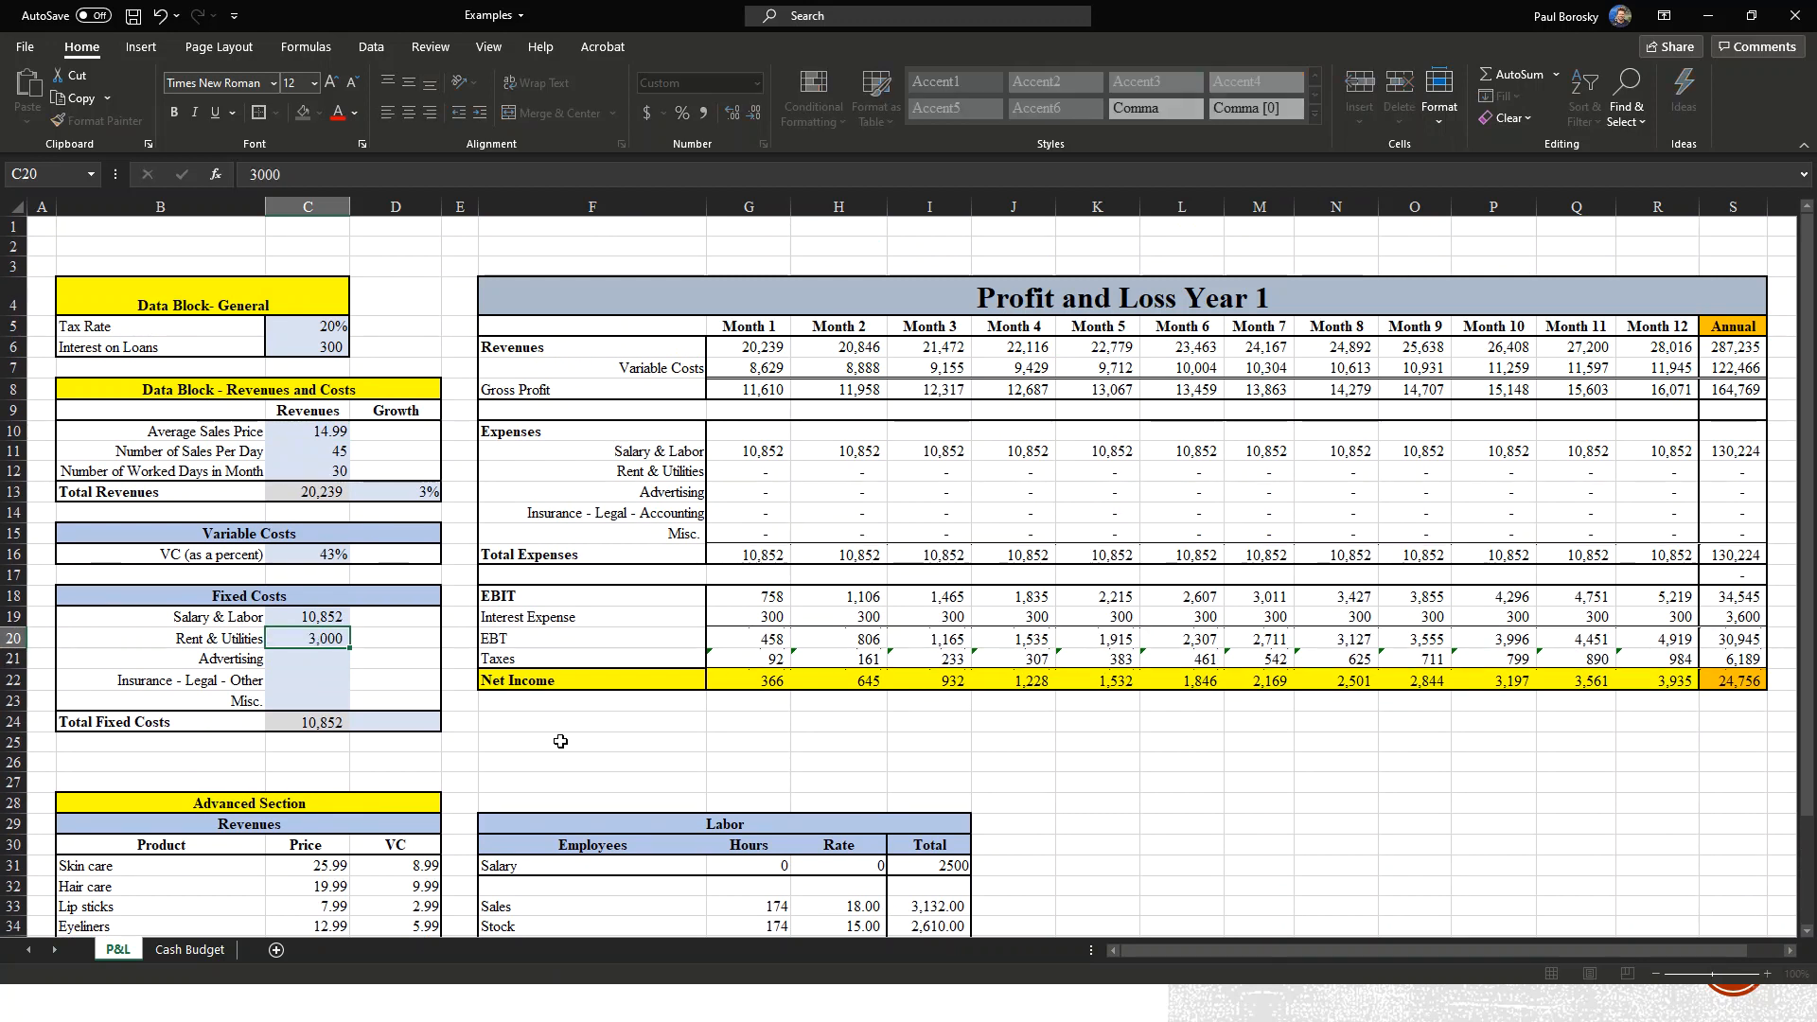
pyautogui.press('Return')
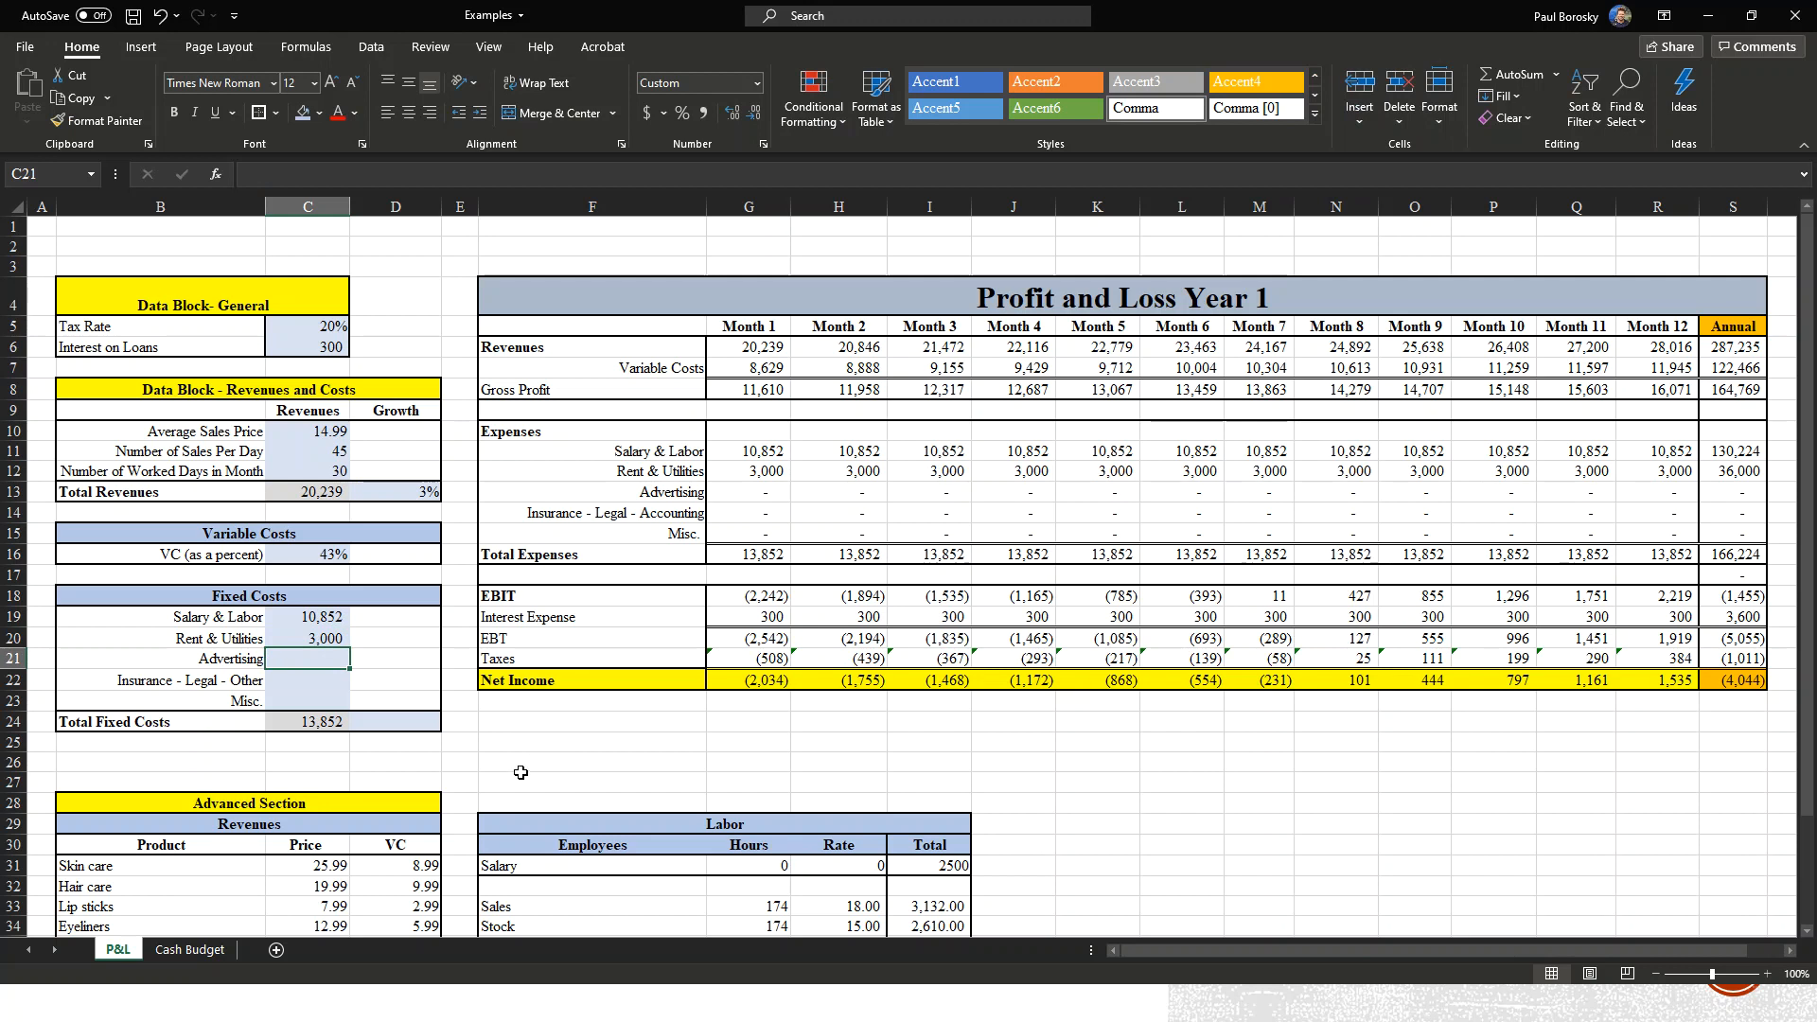
pyautogui.write('5000')
pyautogui.press('Return')
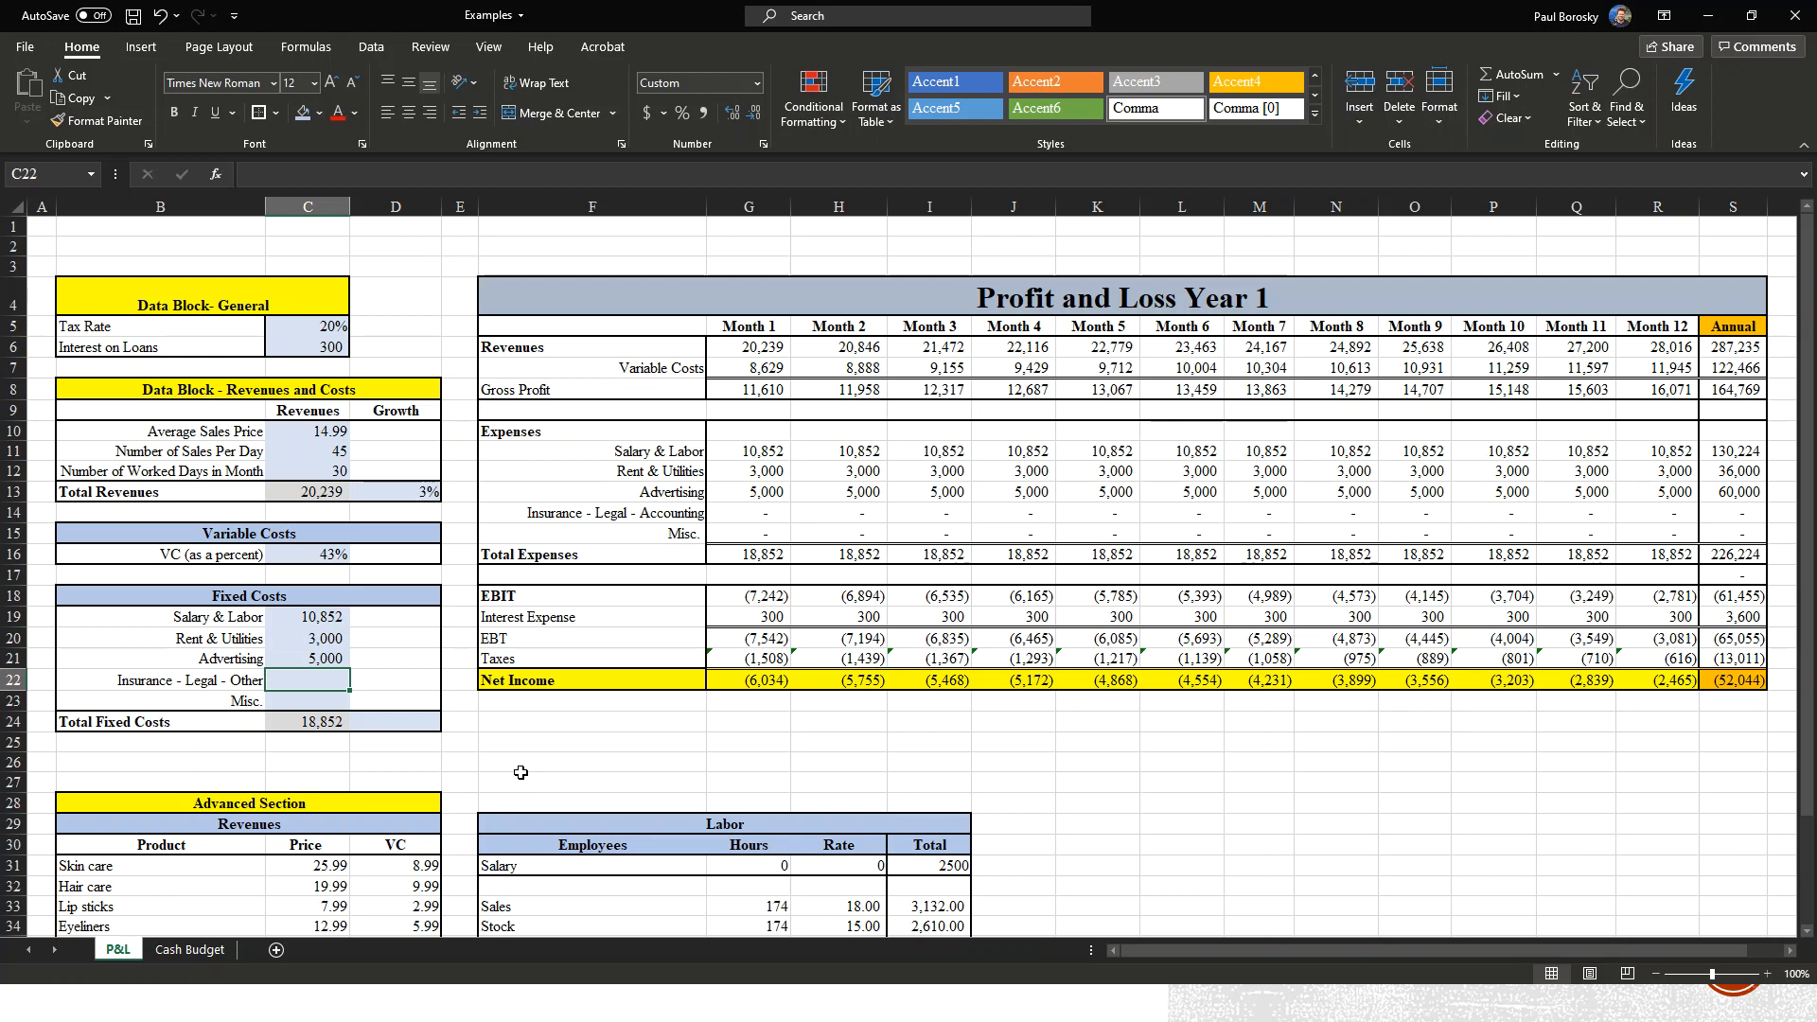
pyautogui.write('450')
pyautogui.press('Return')
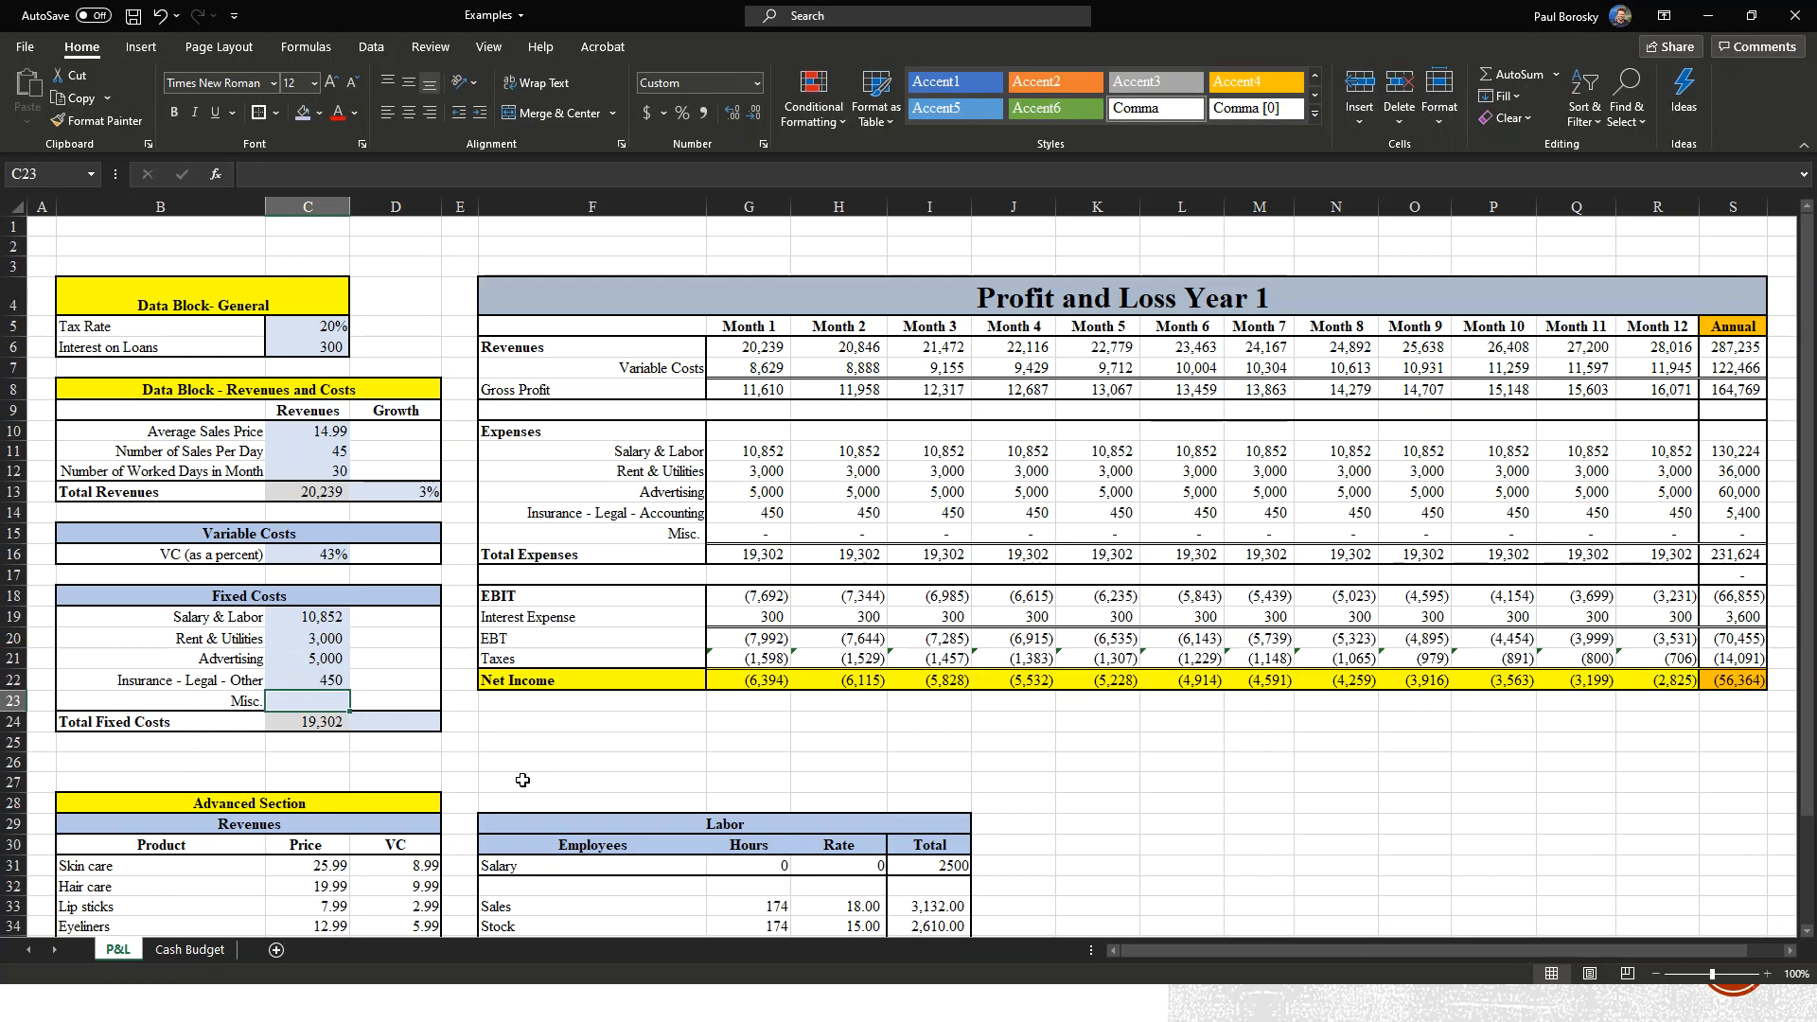
pyautogui.write('200')
pyautogui.press('Return')
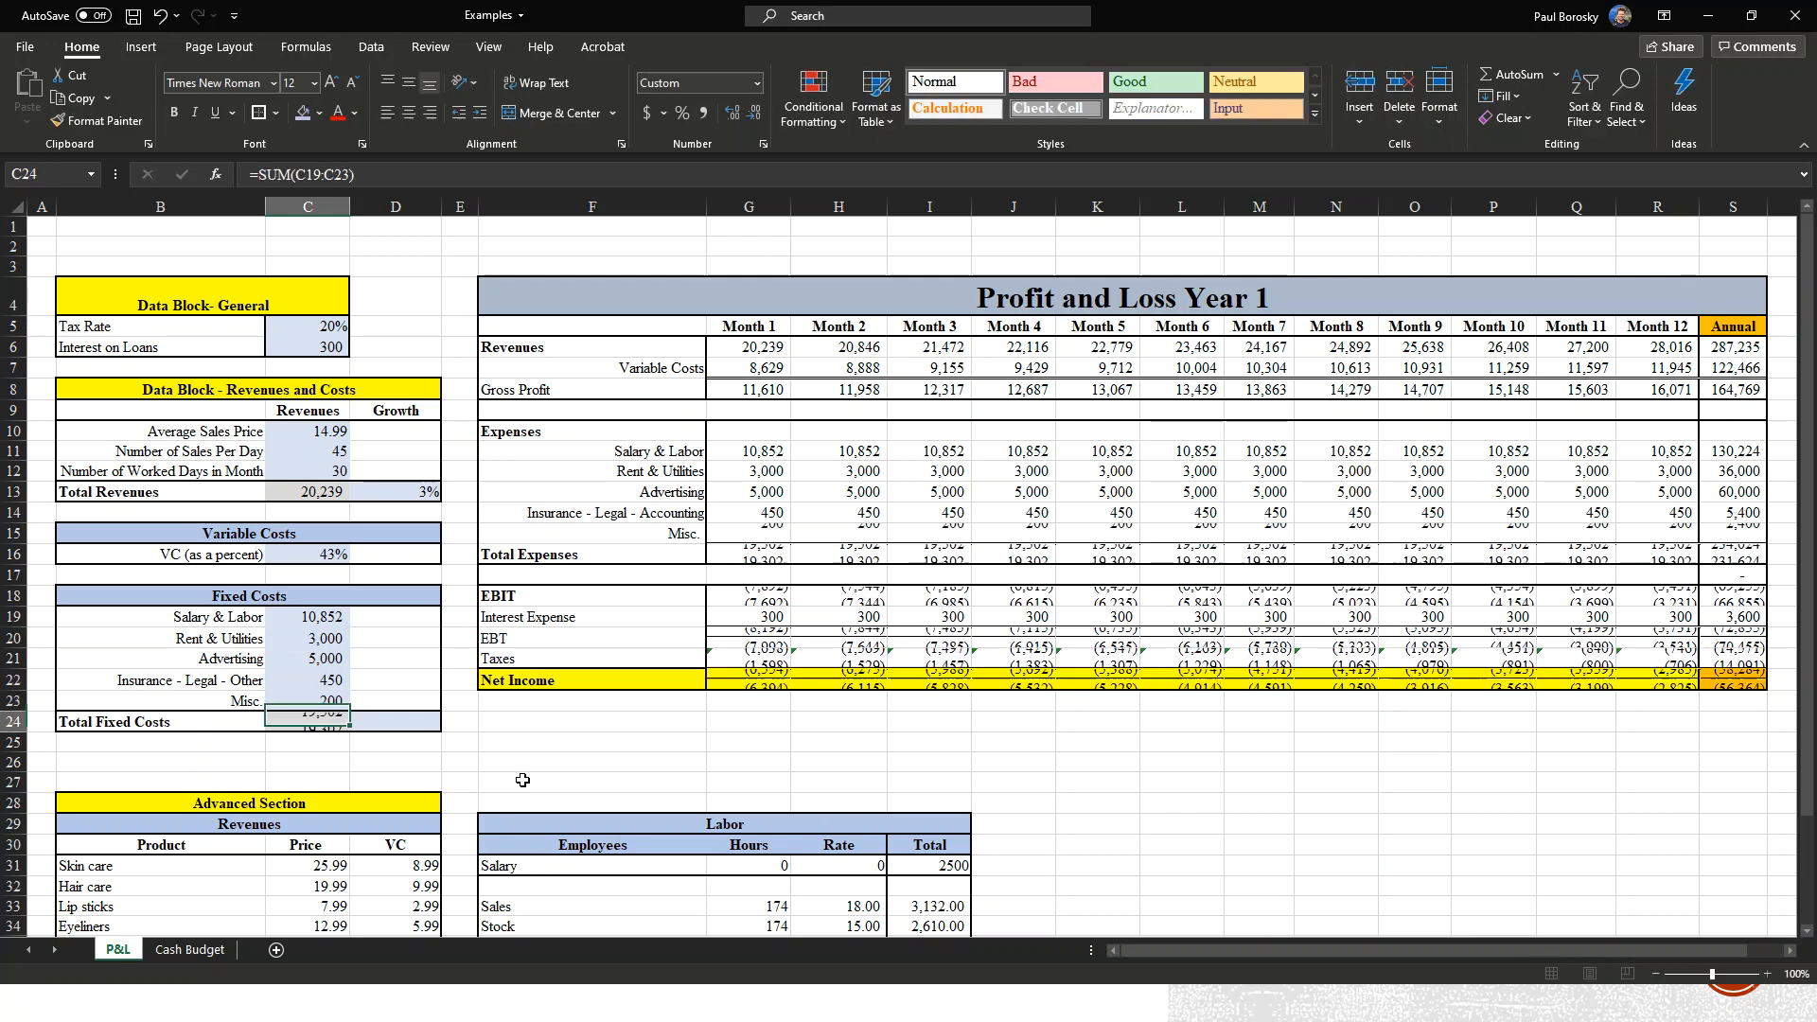
pyautogui.click(526, 788)
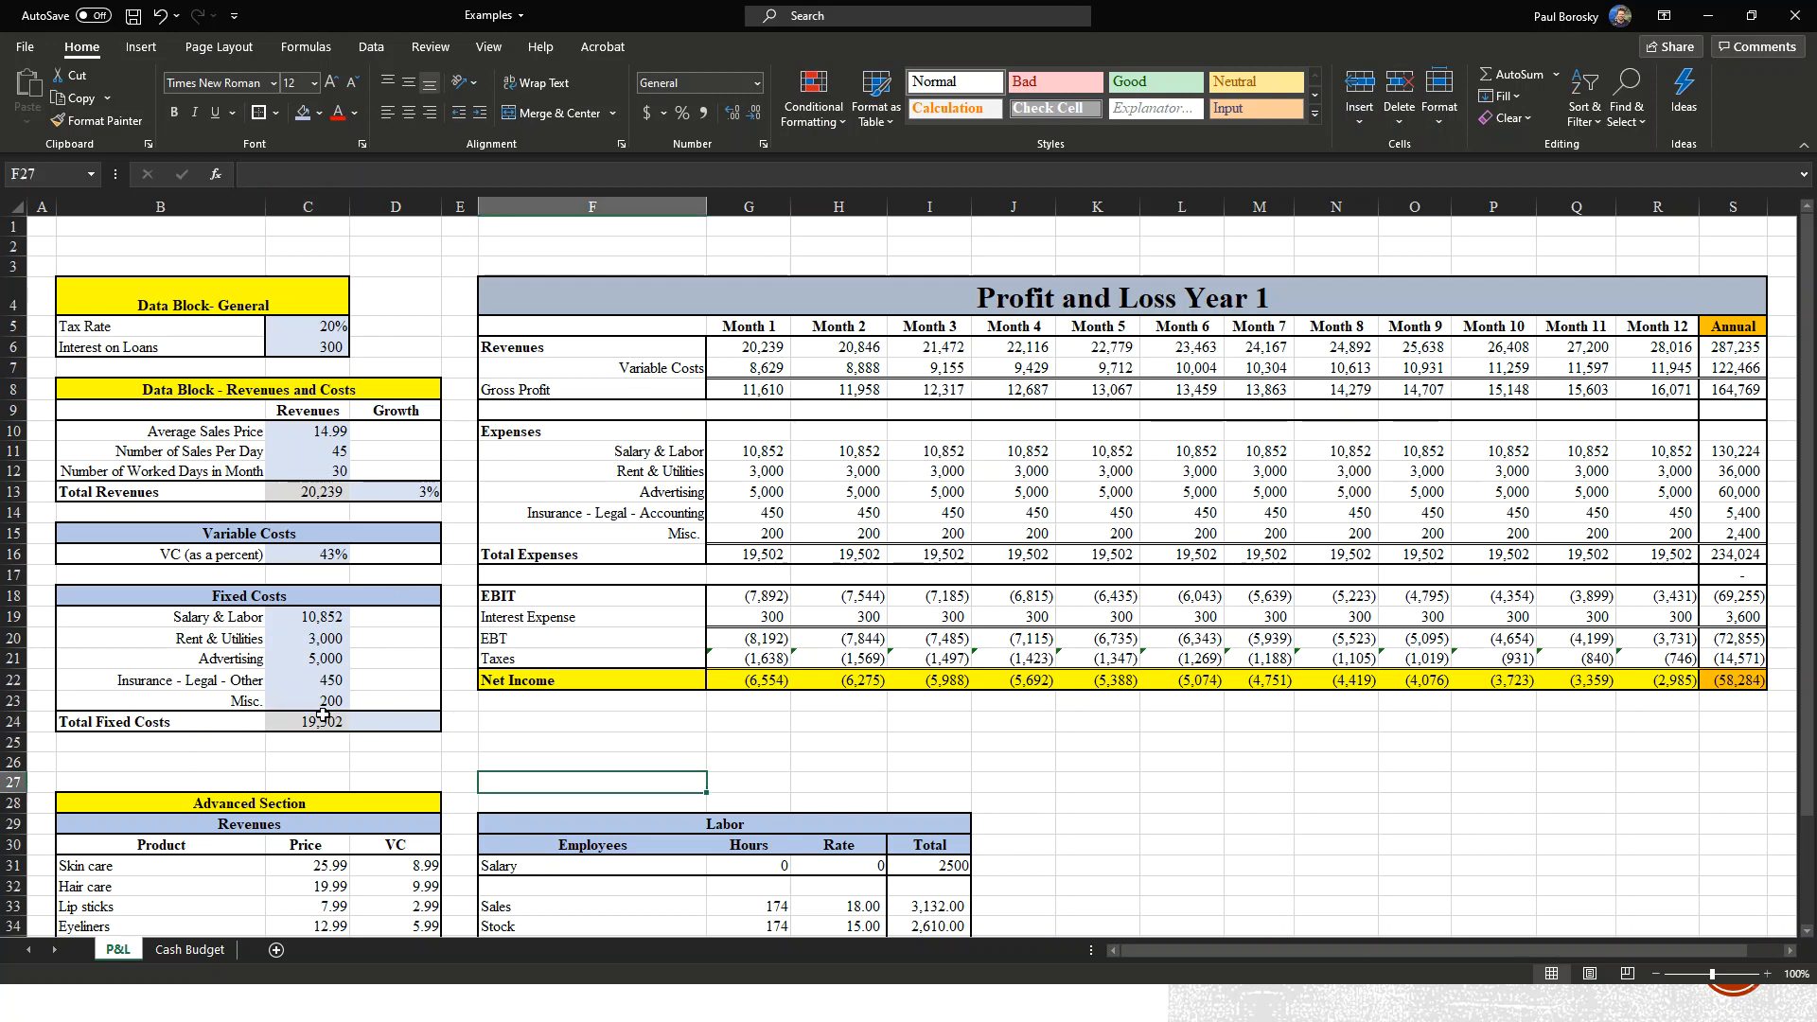
# Set the growth rate for Total Fixed Costs in D24 to 1%.
pyautogui.click(375, 720)
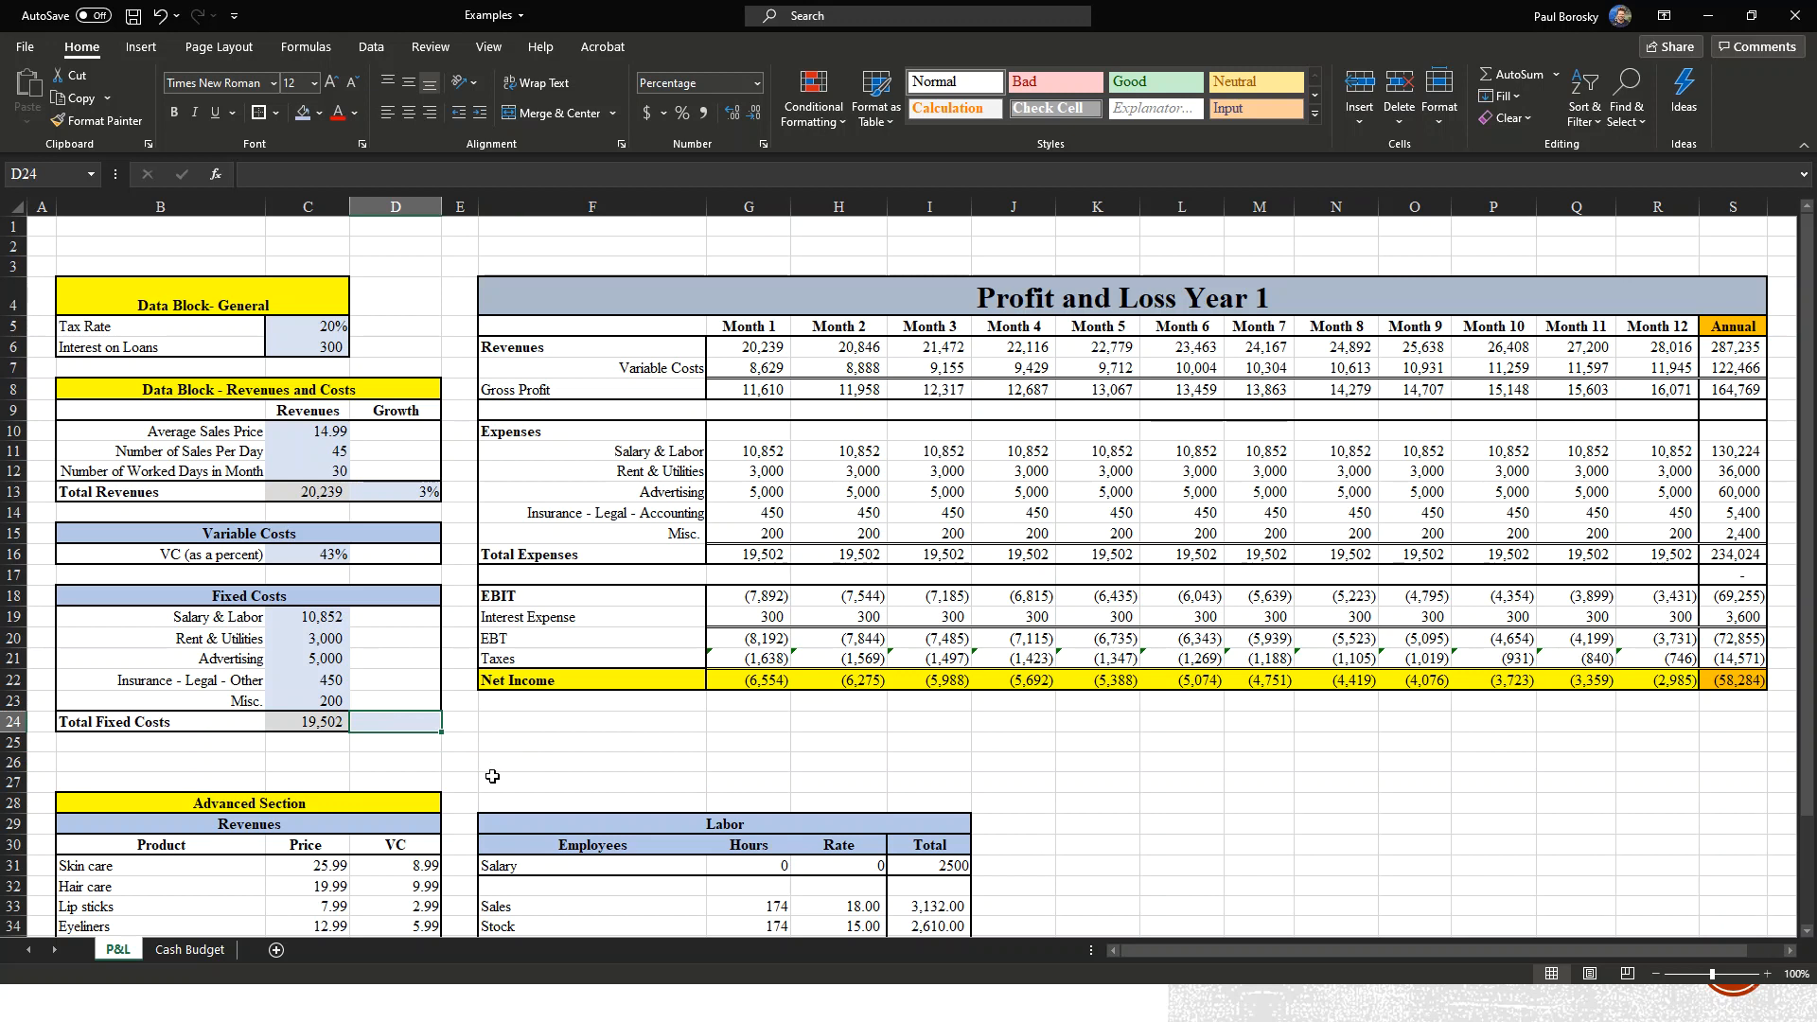
pyautogui.write('1')
pyautogui.press('Return')
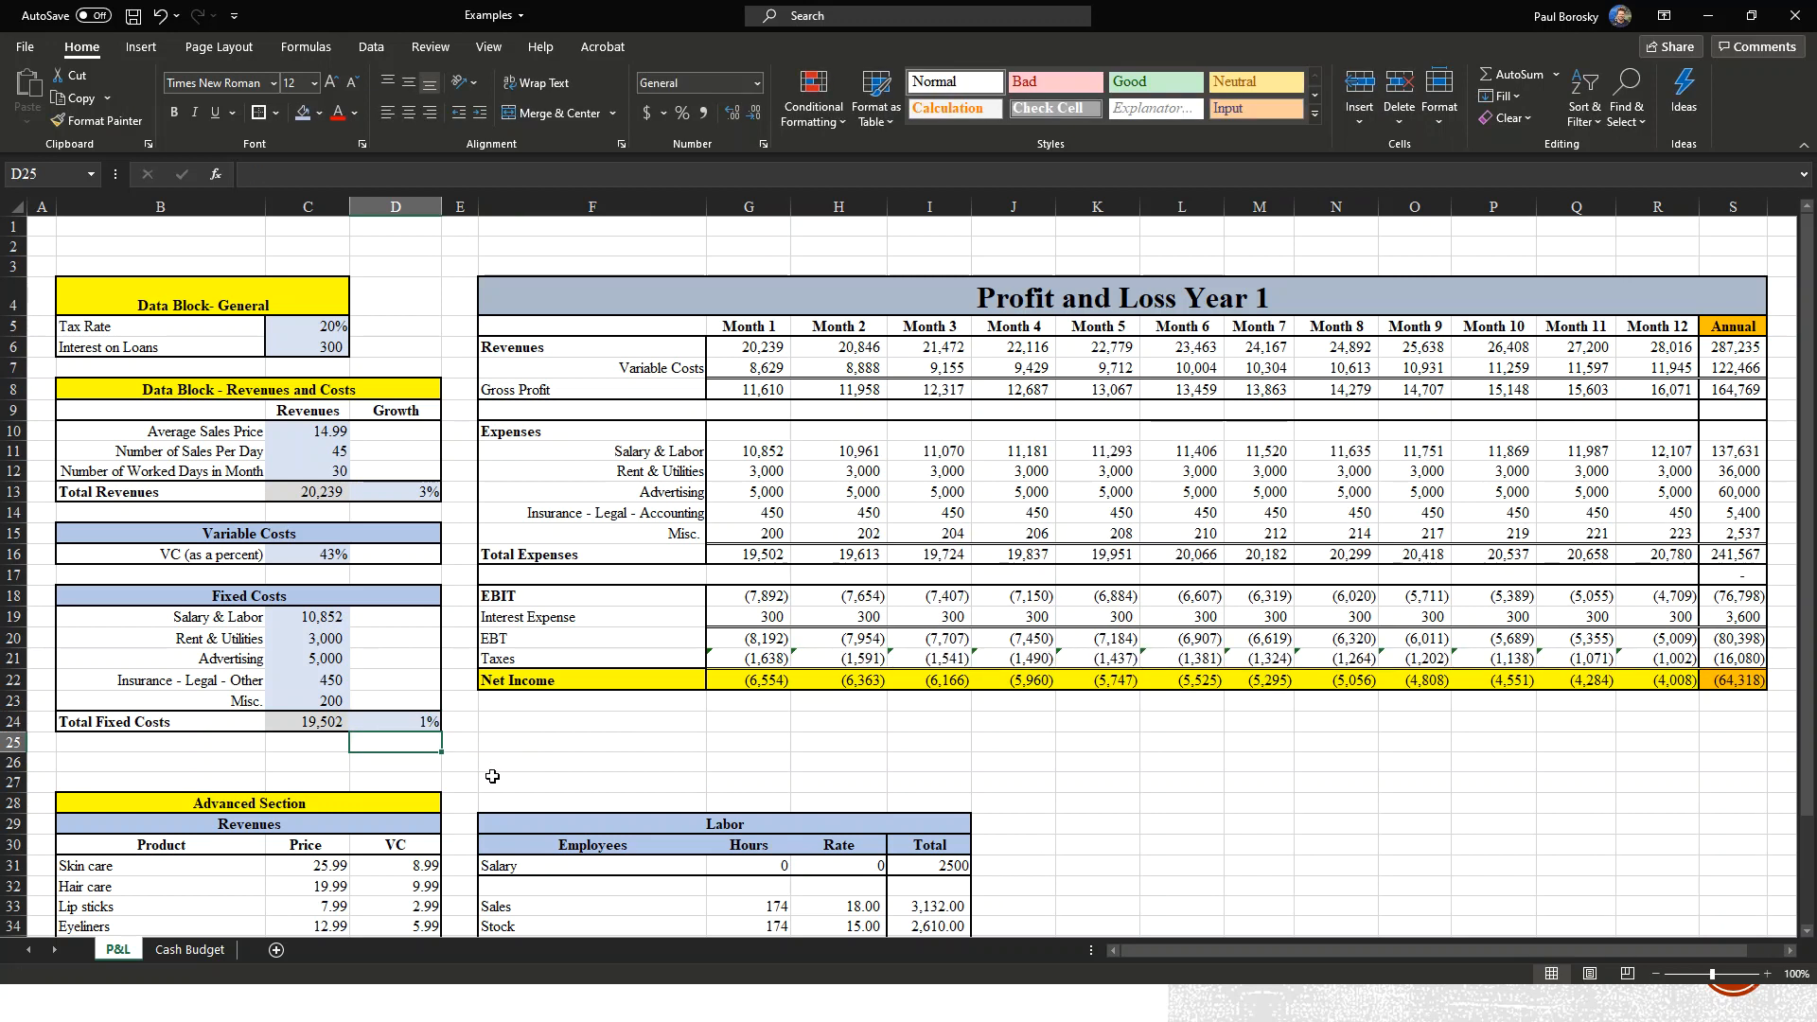
pyautogui.click(494, 770)
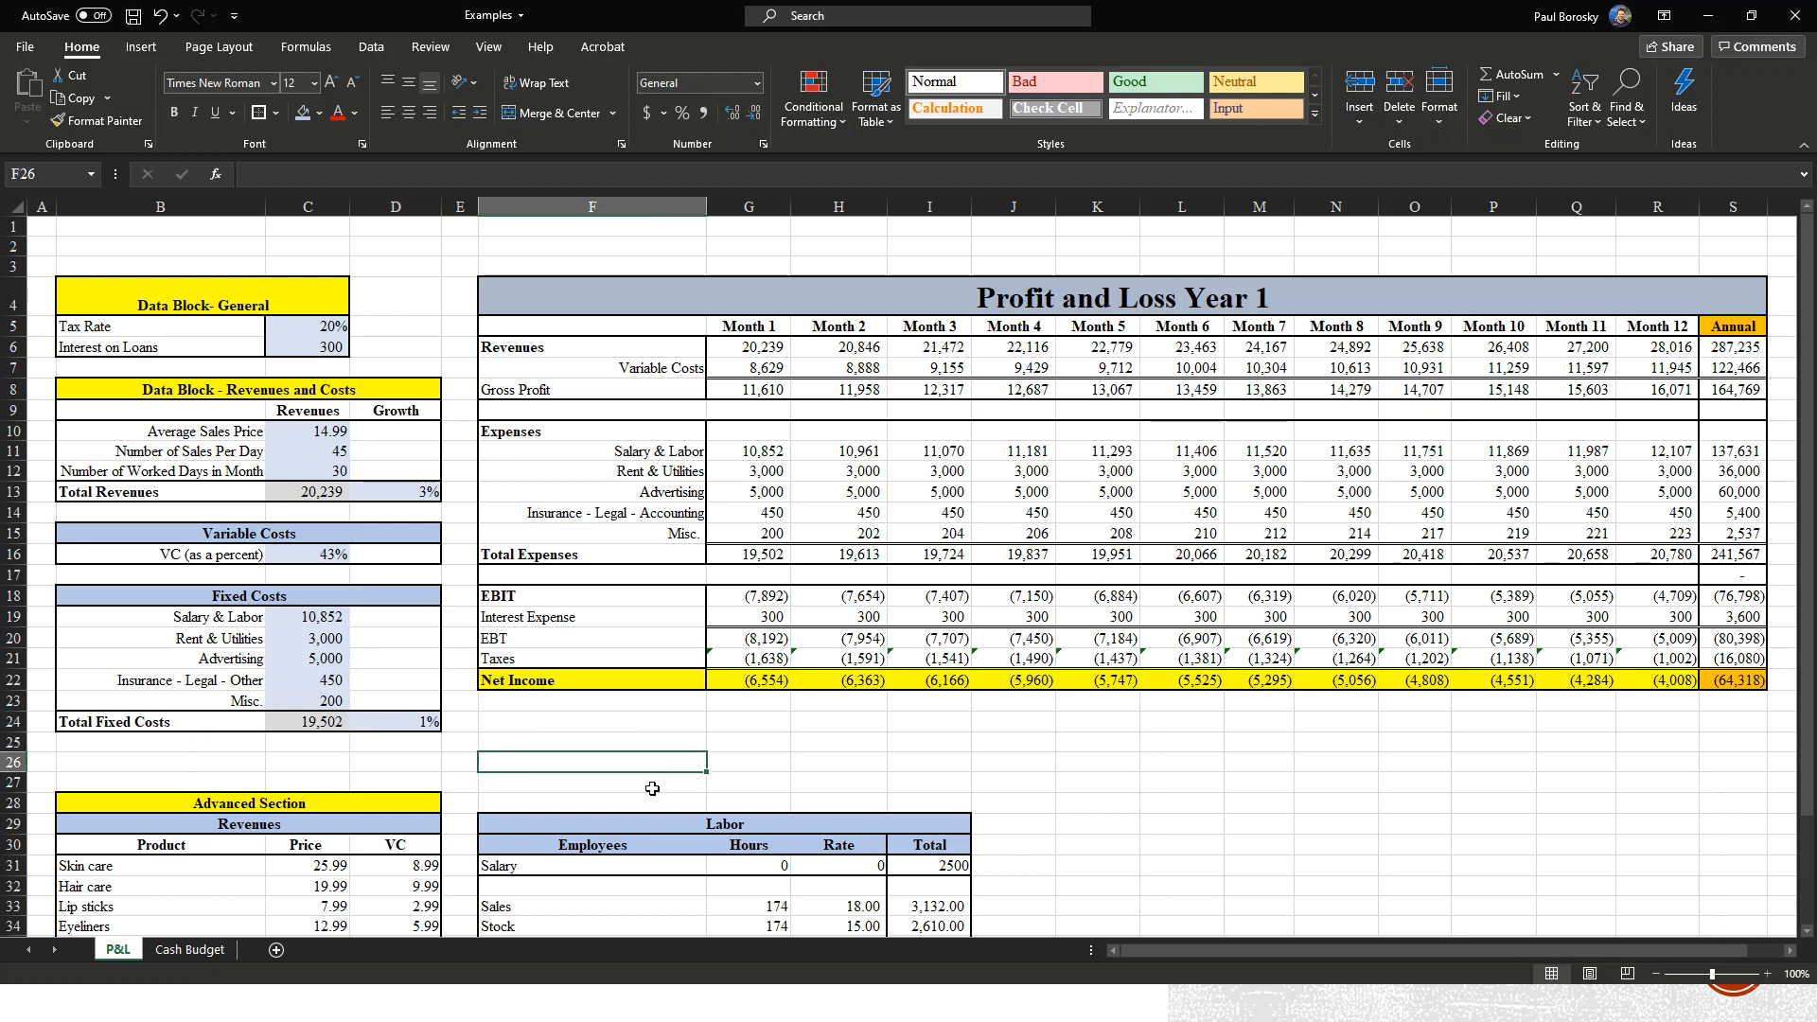
# Review the monthly and annual Net Income against the data blocks and the Advanced Section's revenue and labor tables.
pyautogui.scroll(-1, 366, 435)
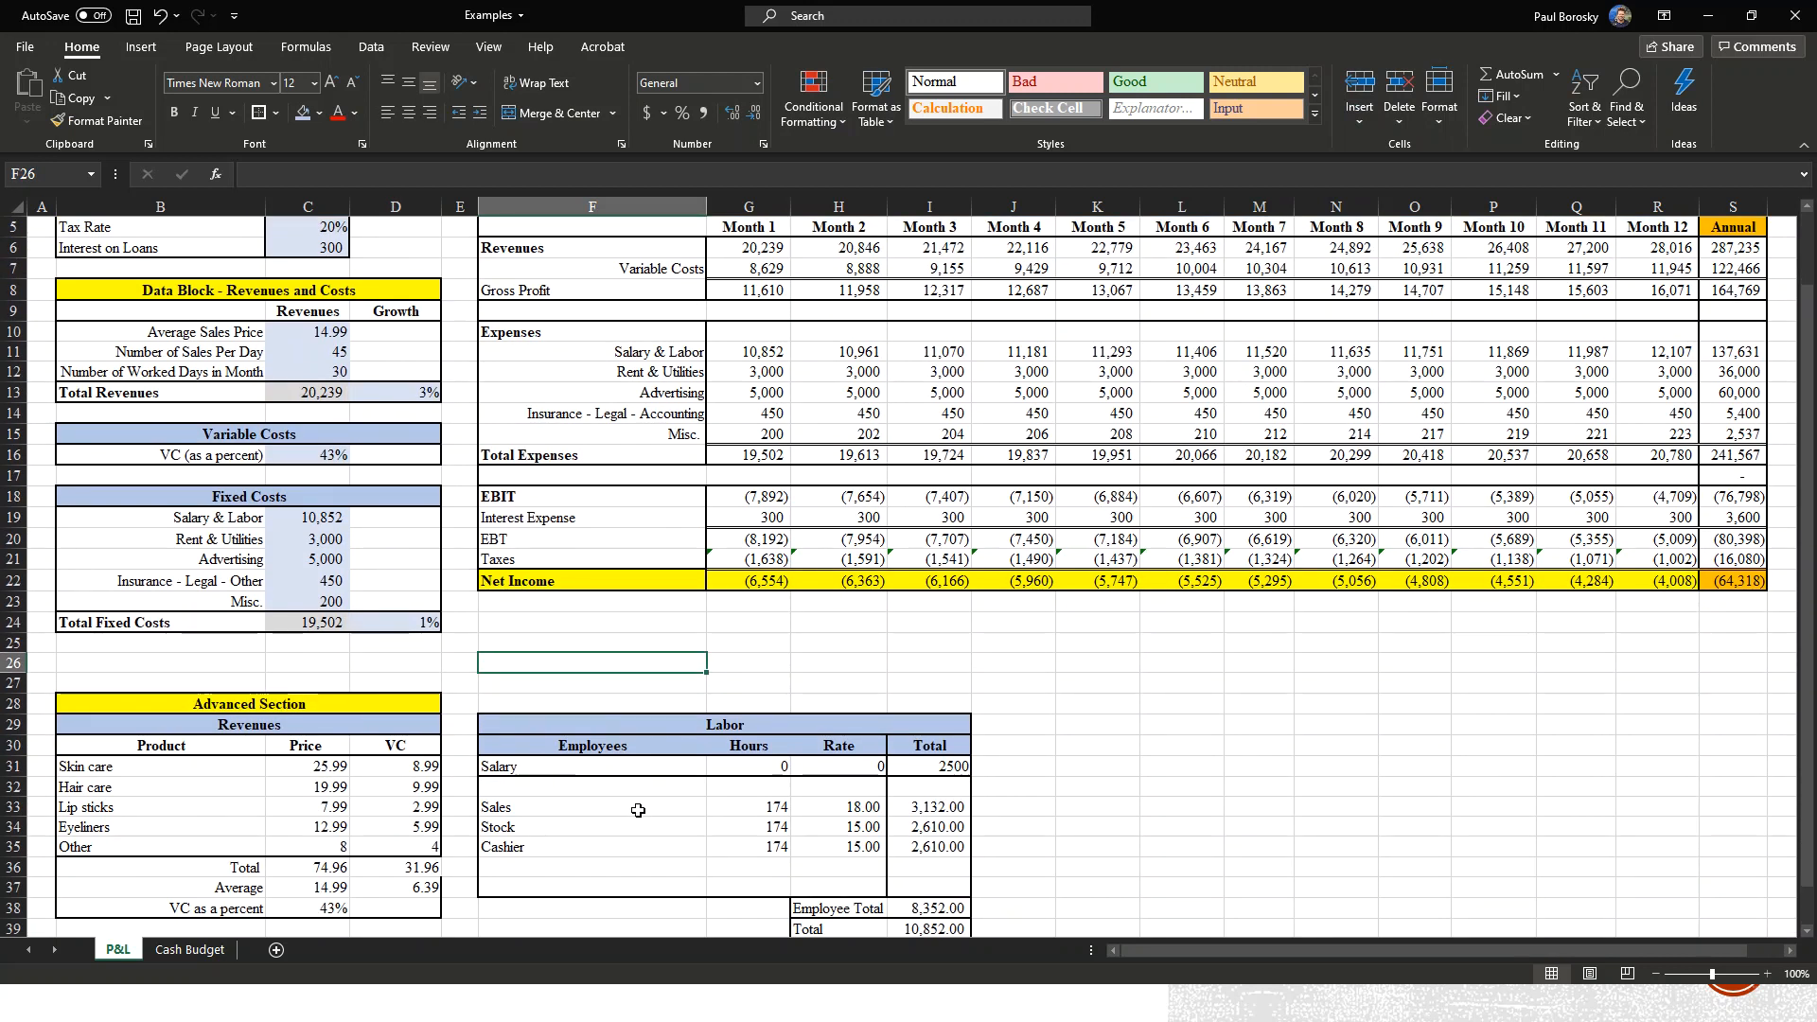
pyautogui.scroll(2, 653, 800)
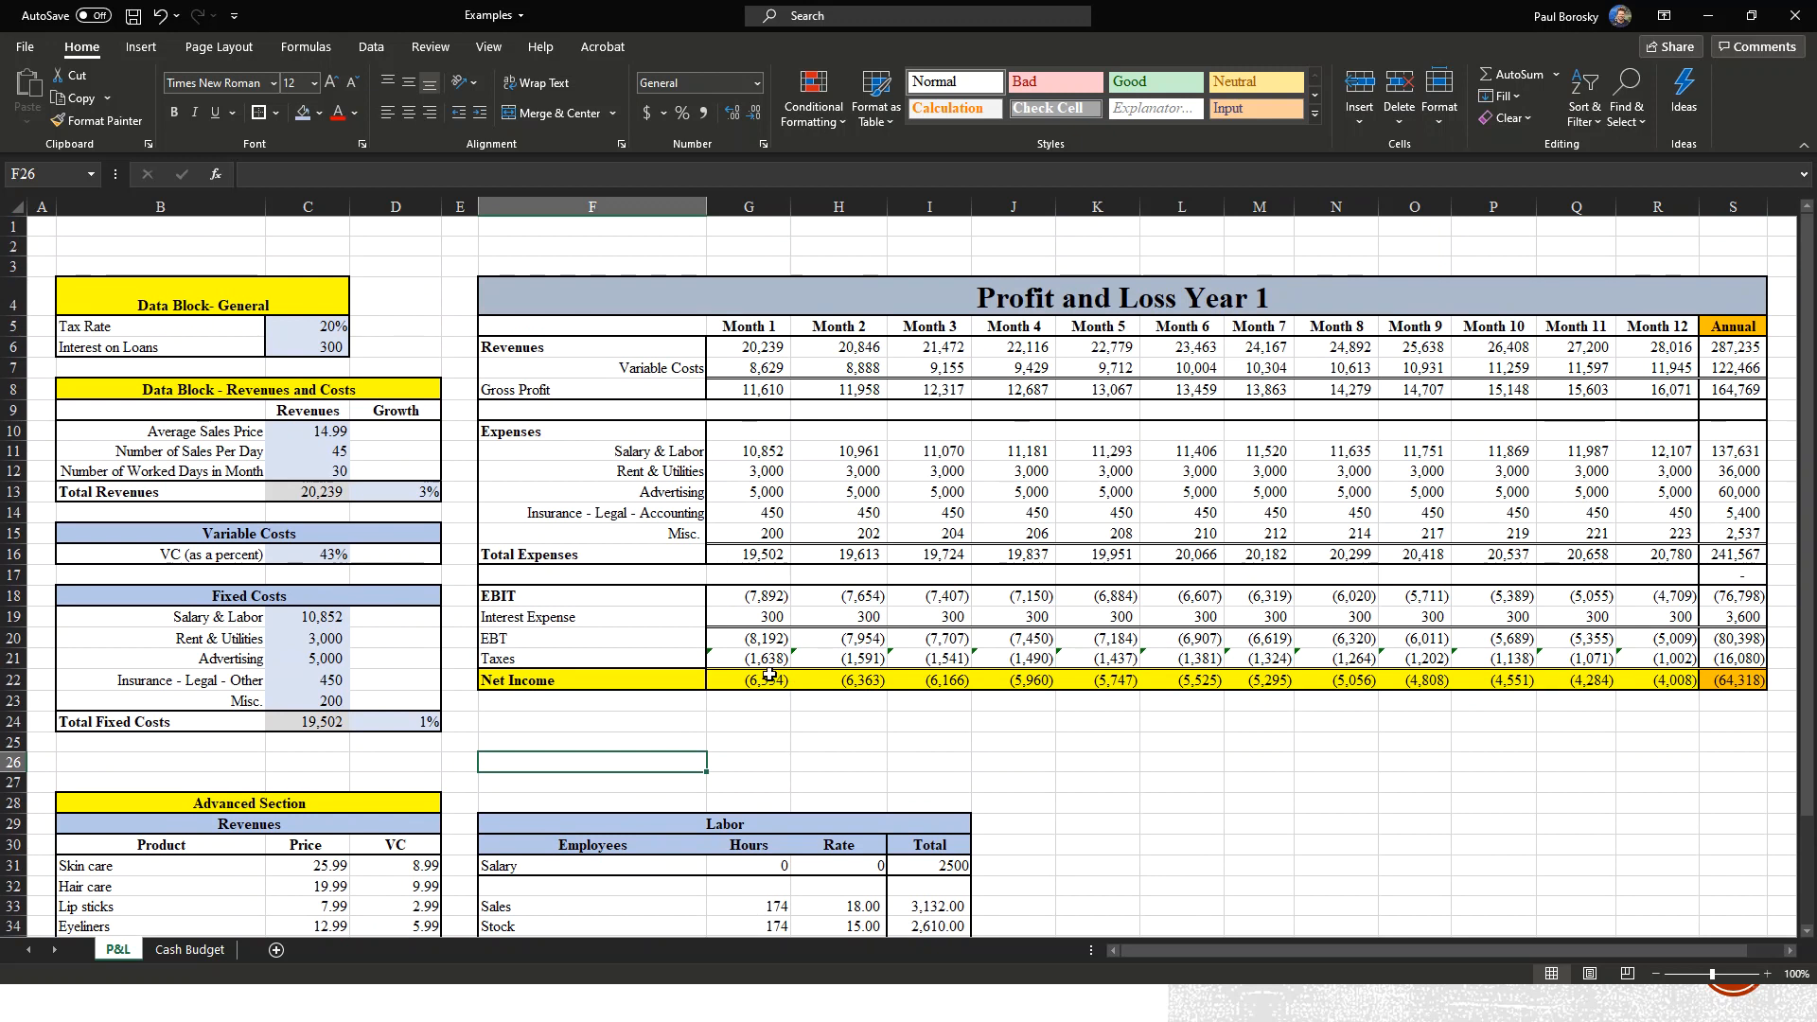
pyautogui.scroll(-2, 847, 684)
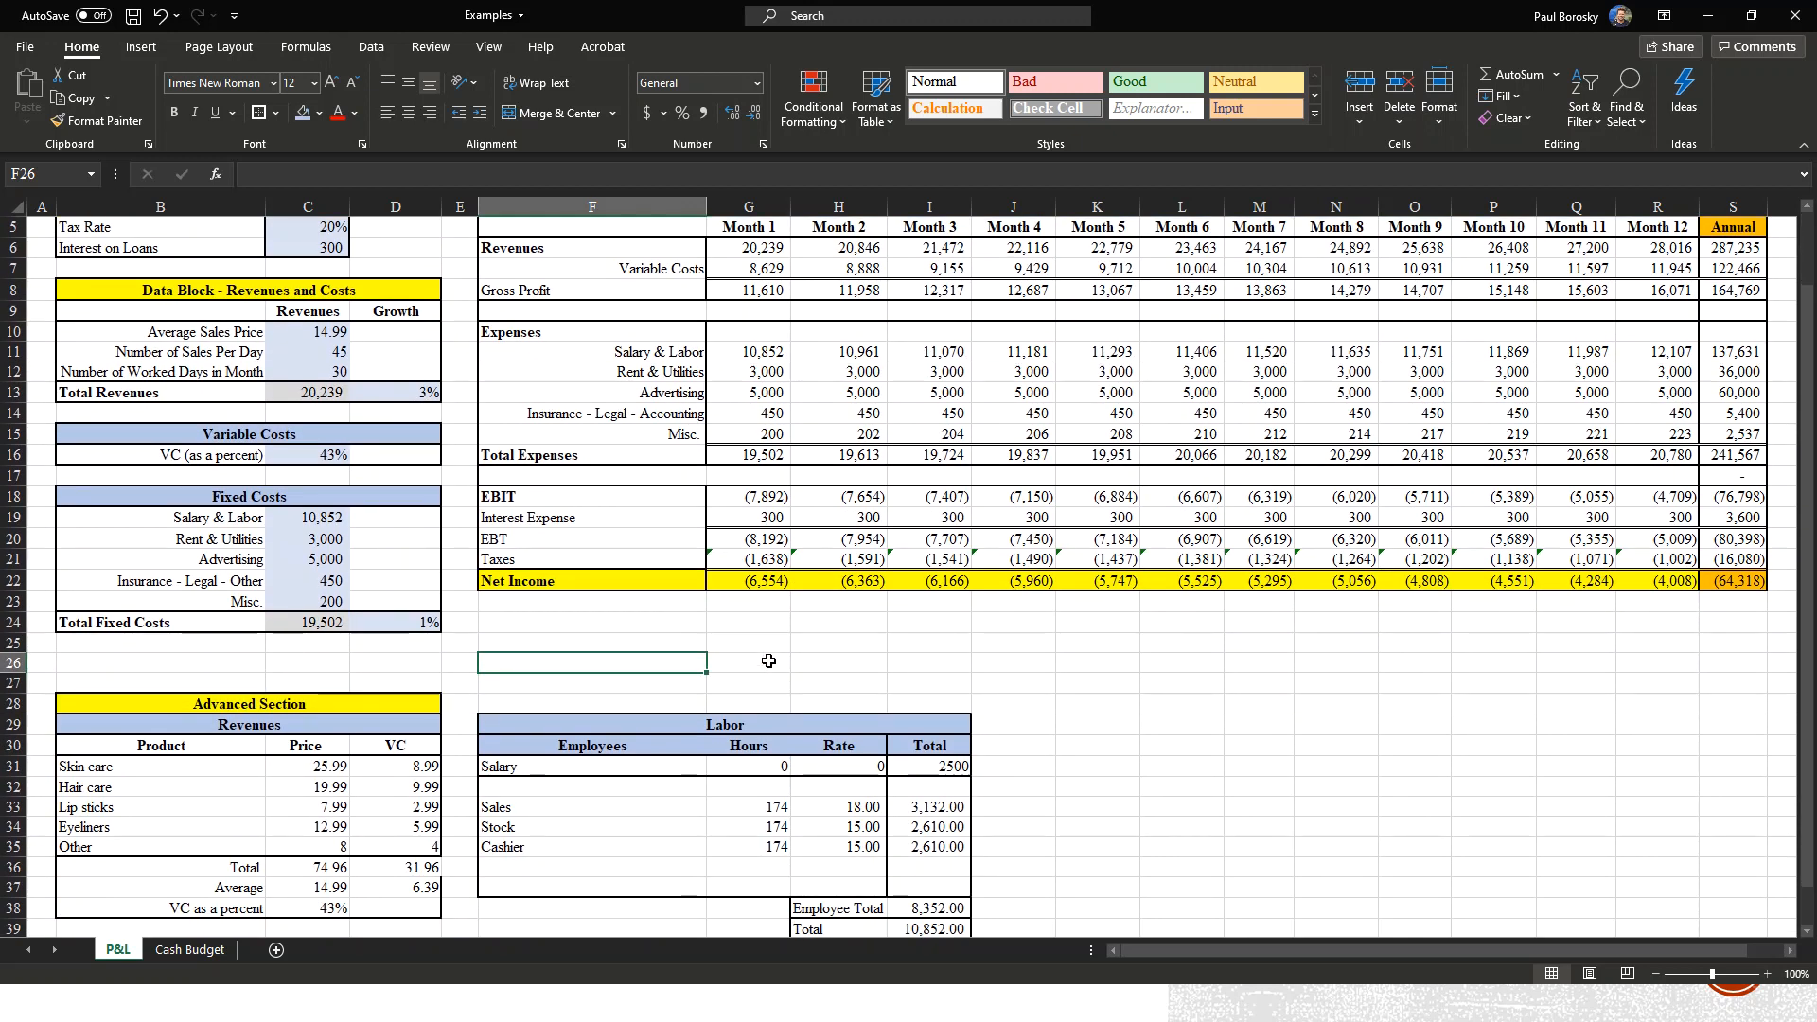
pyautogui.scroll(2, 768, 661)
pyautogui.scroll(-2, 771, 660)
pyautogui.scroll(-2, 541, 692)
pyautogui.scroll(3, 549, 684)
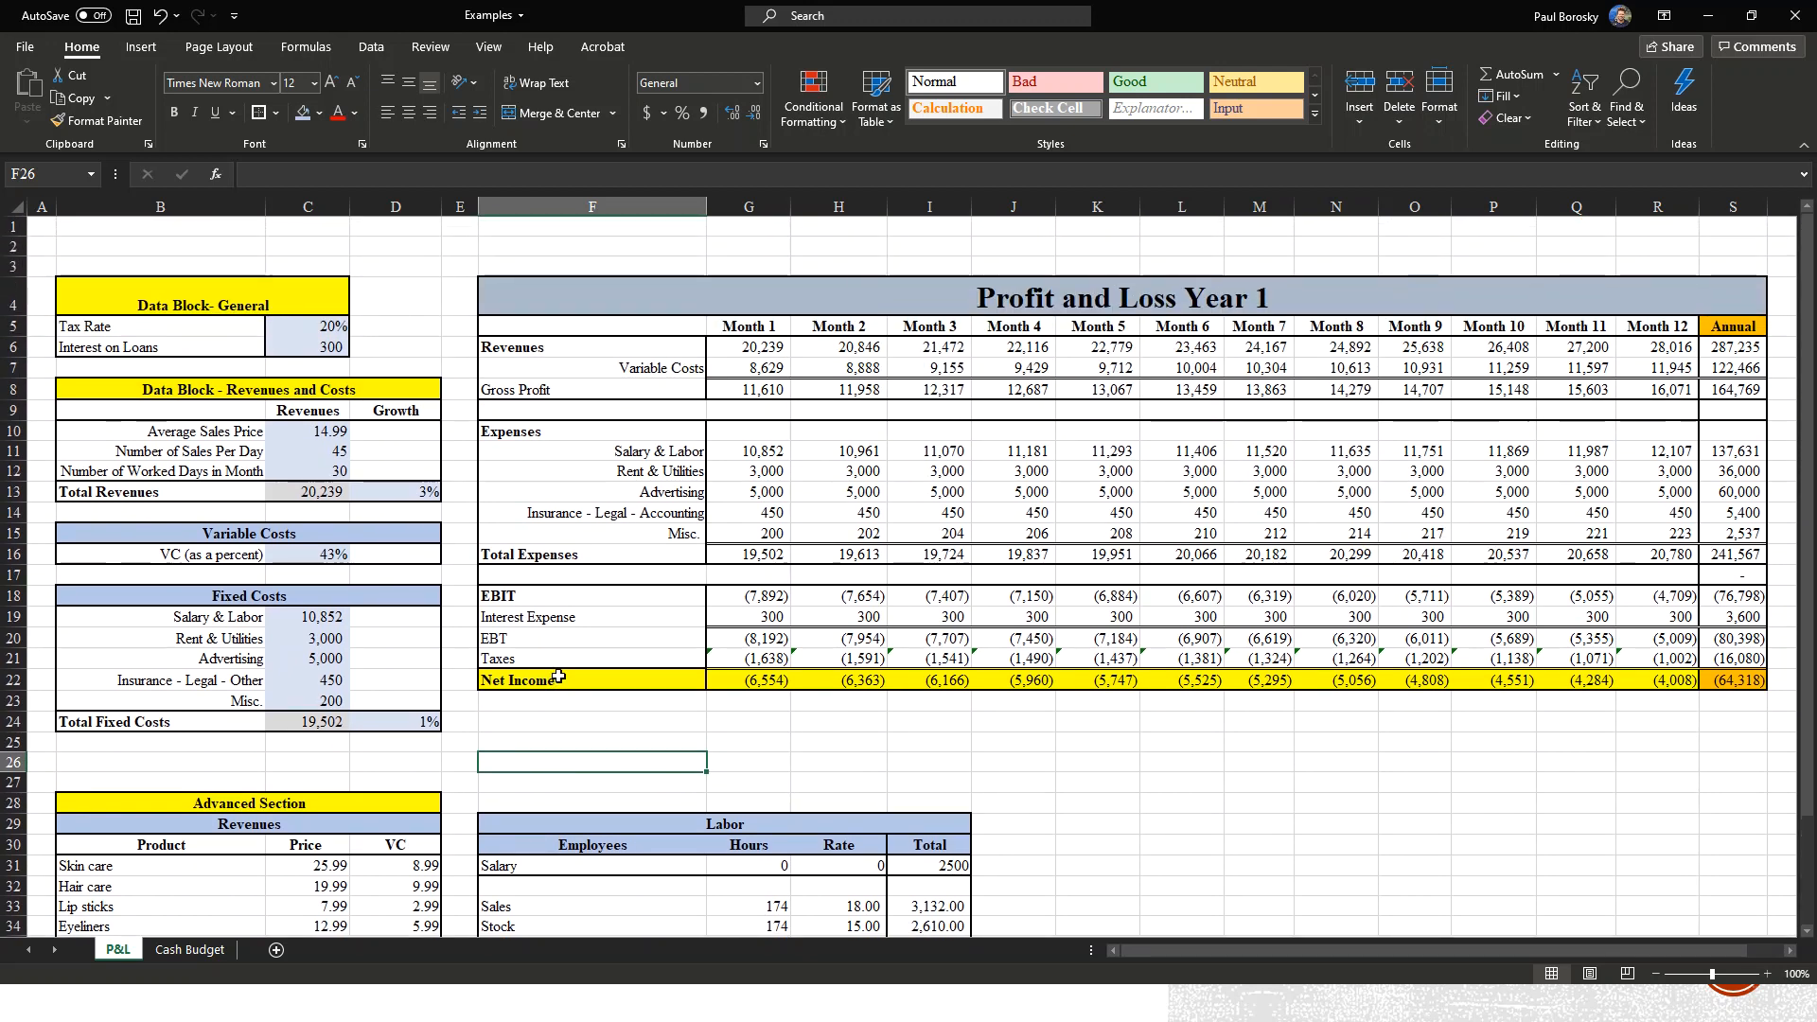
# Try 50 and 75 as the Number of Sales Per Day in C11 to test their effect on Net Income.
pyautogui.click(311, 458)
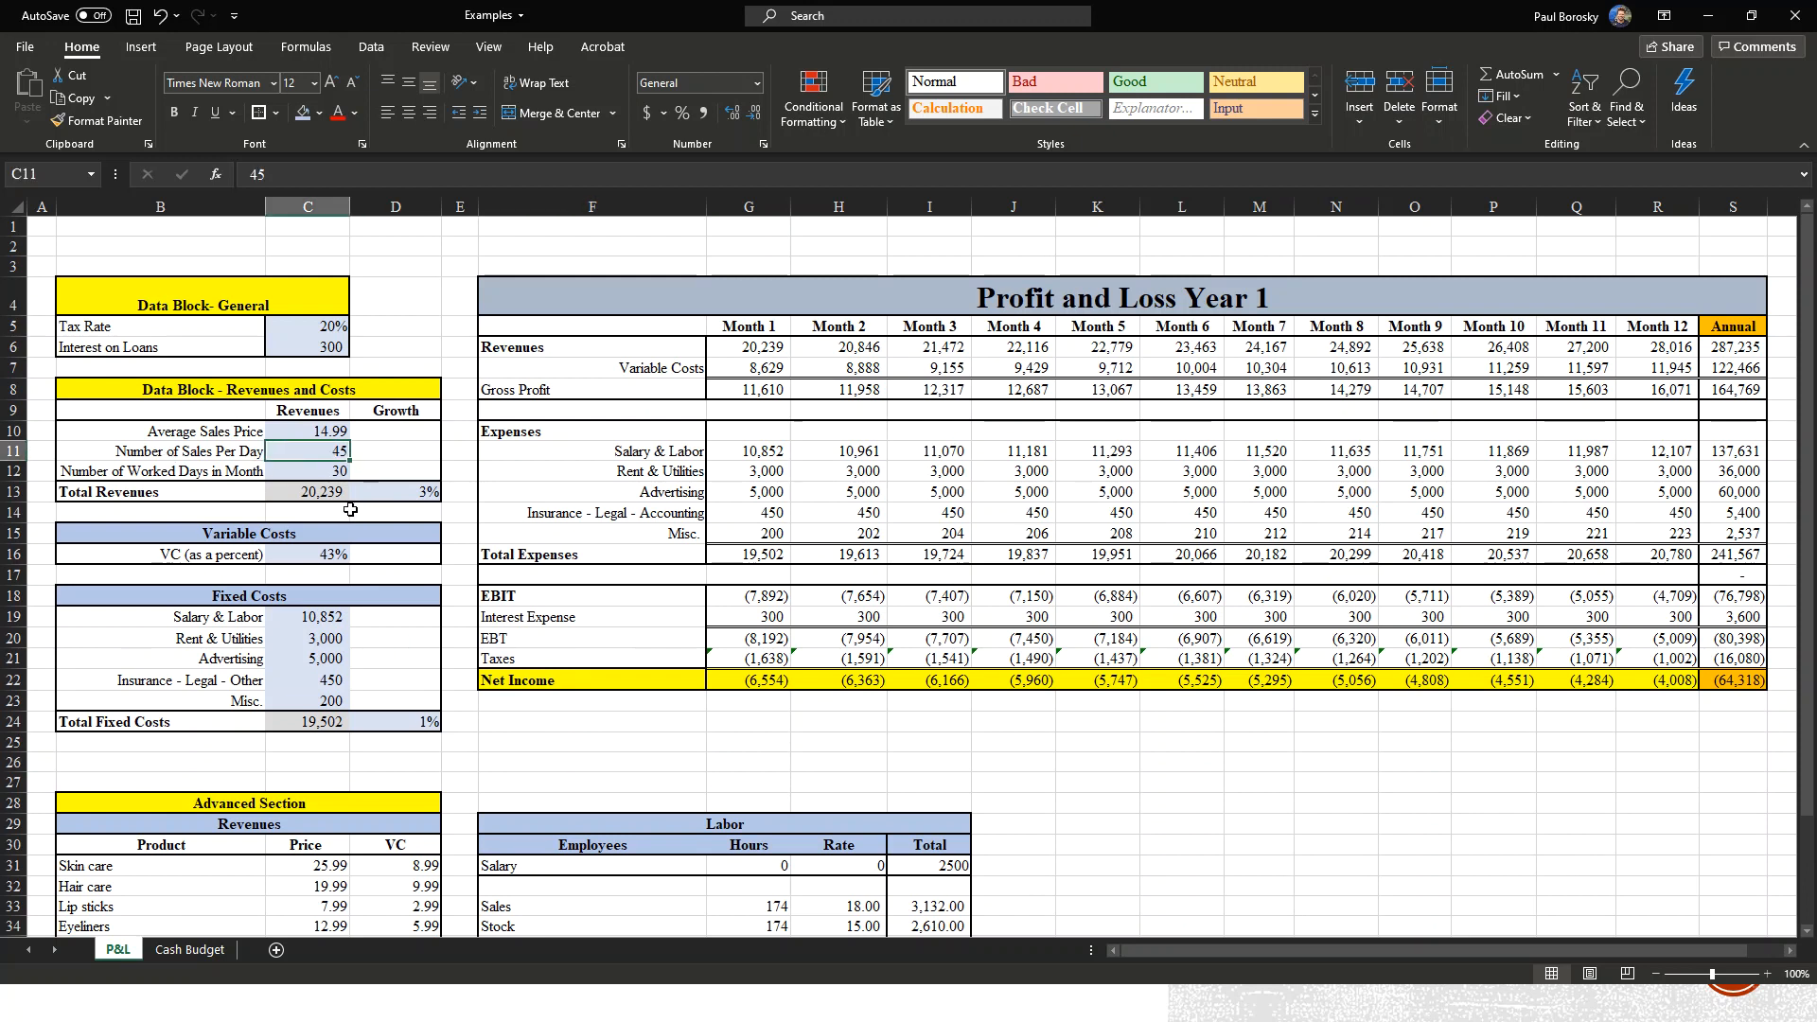
pyautogui.write('50')
pyautogui.press('Return')
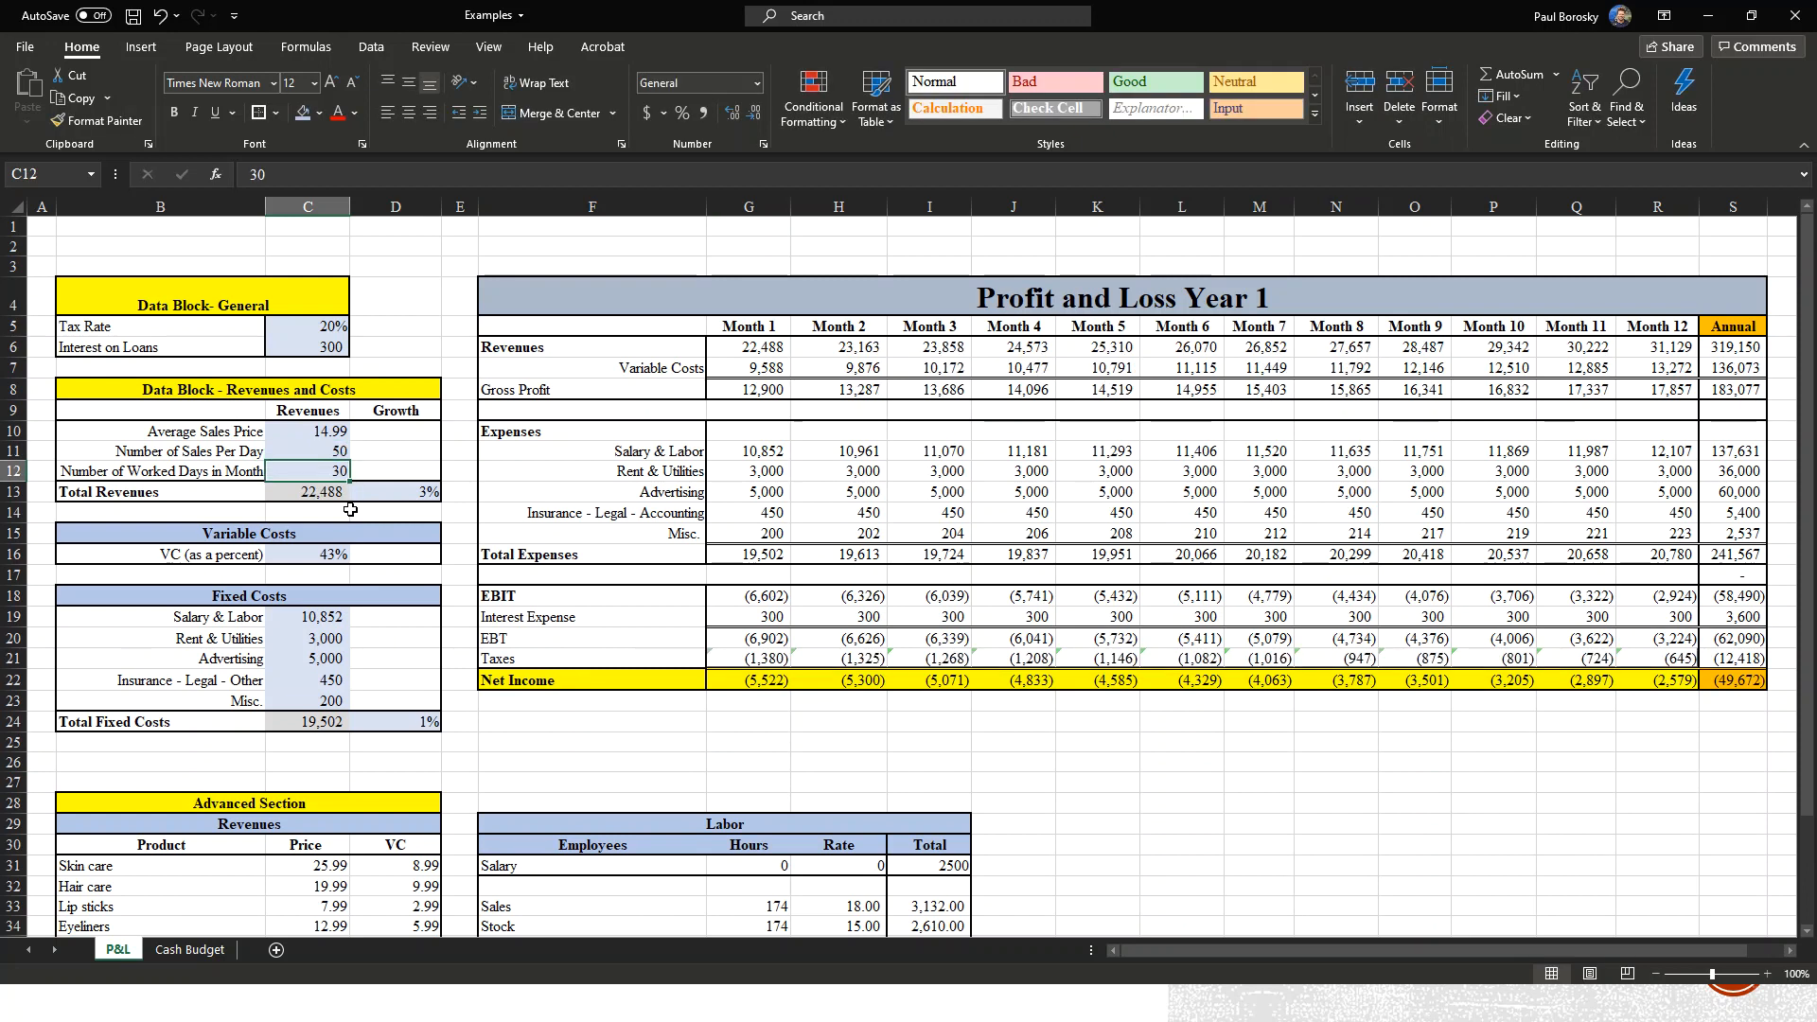
pyautogui.click(325, 454)
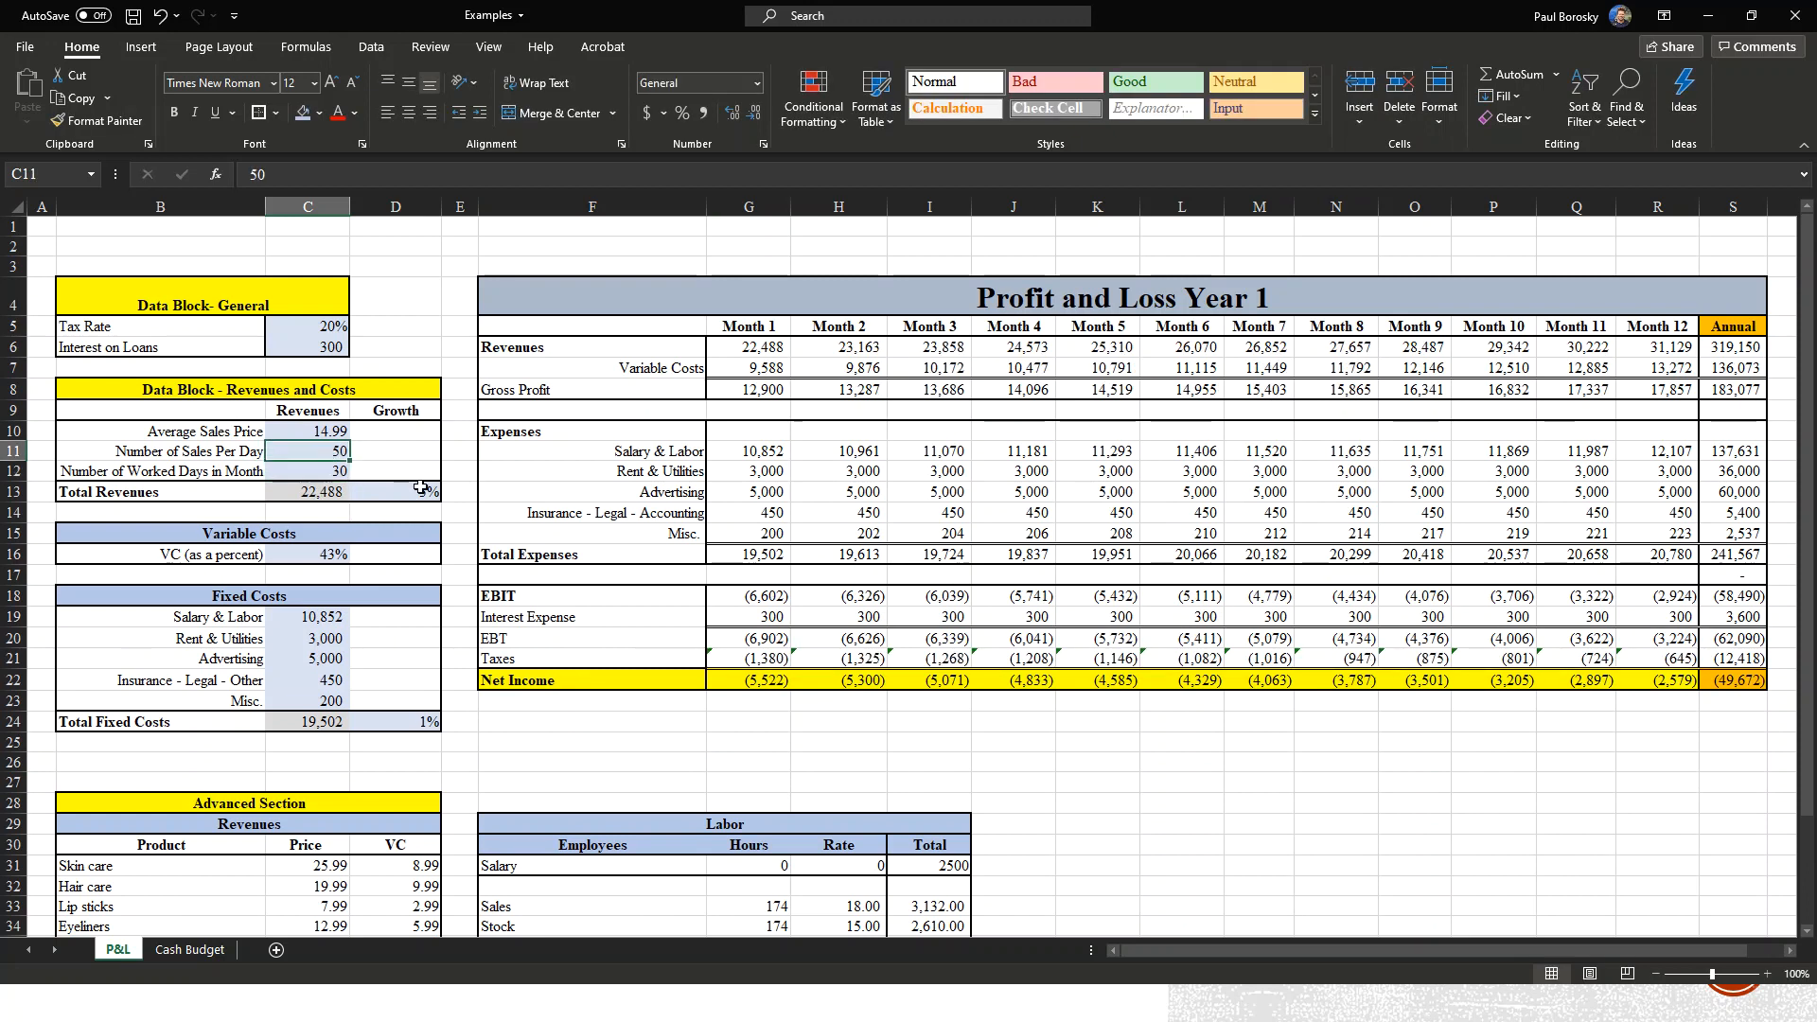
pyautogui.write('75')
pyautogui.press('Return')
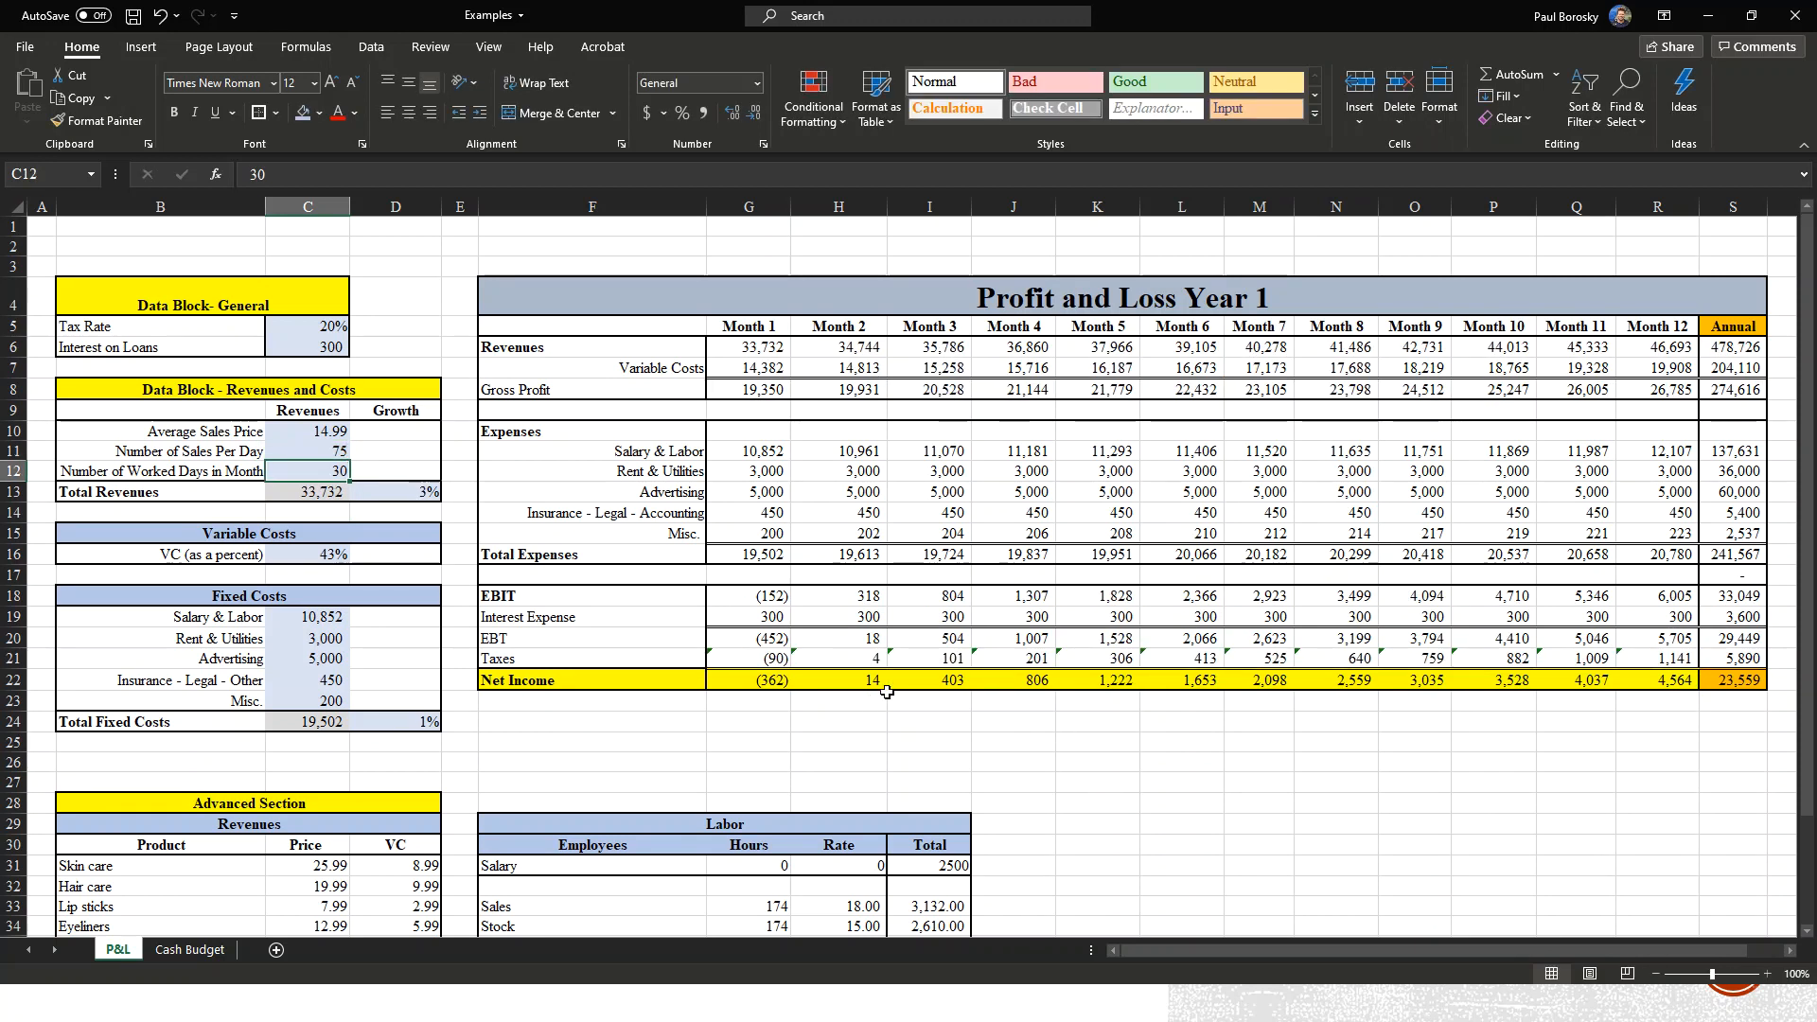
# Set the Number of Sales Per Day in C11 to 80 and review the resulting Profit and Loss table.
pyautogui.click(320, 452)
pyautogui.write('80')
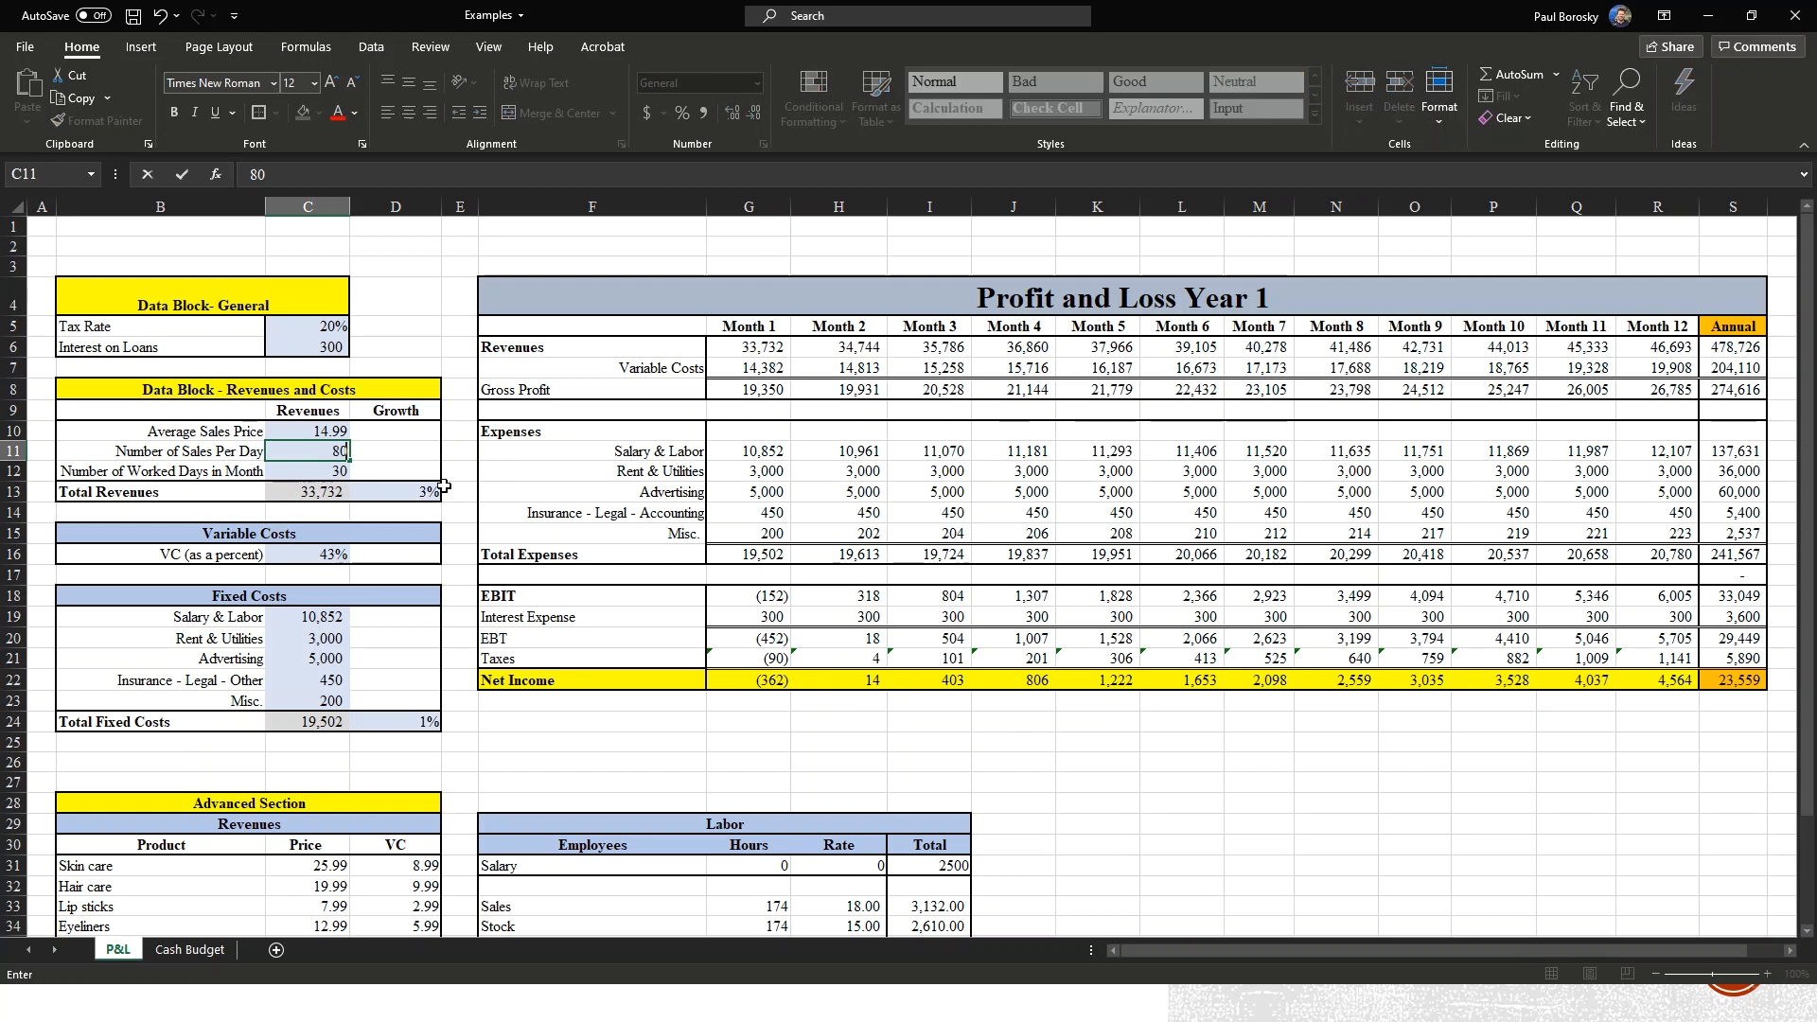
pyautogui.press('Return')
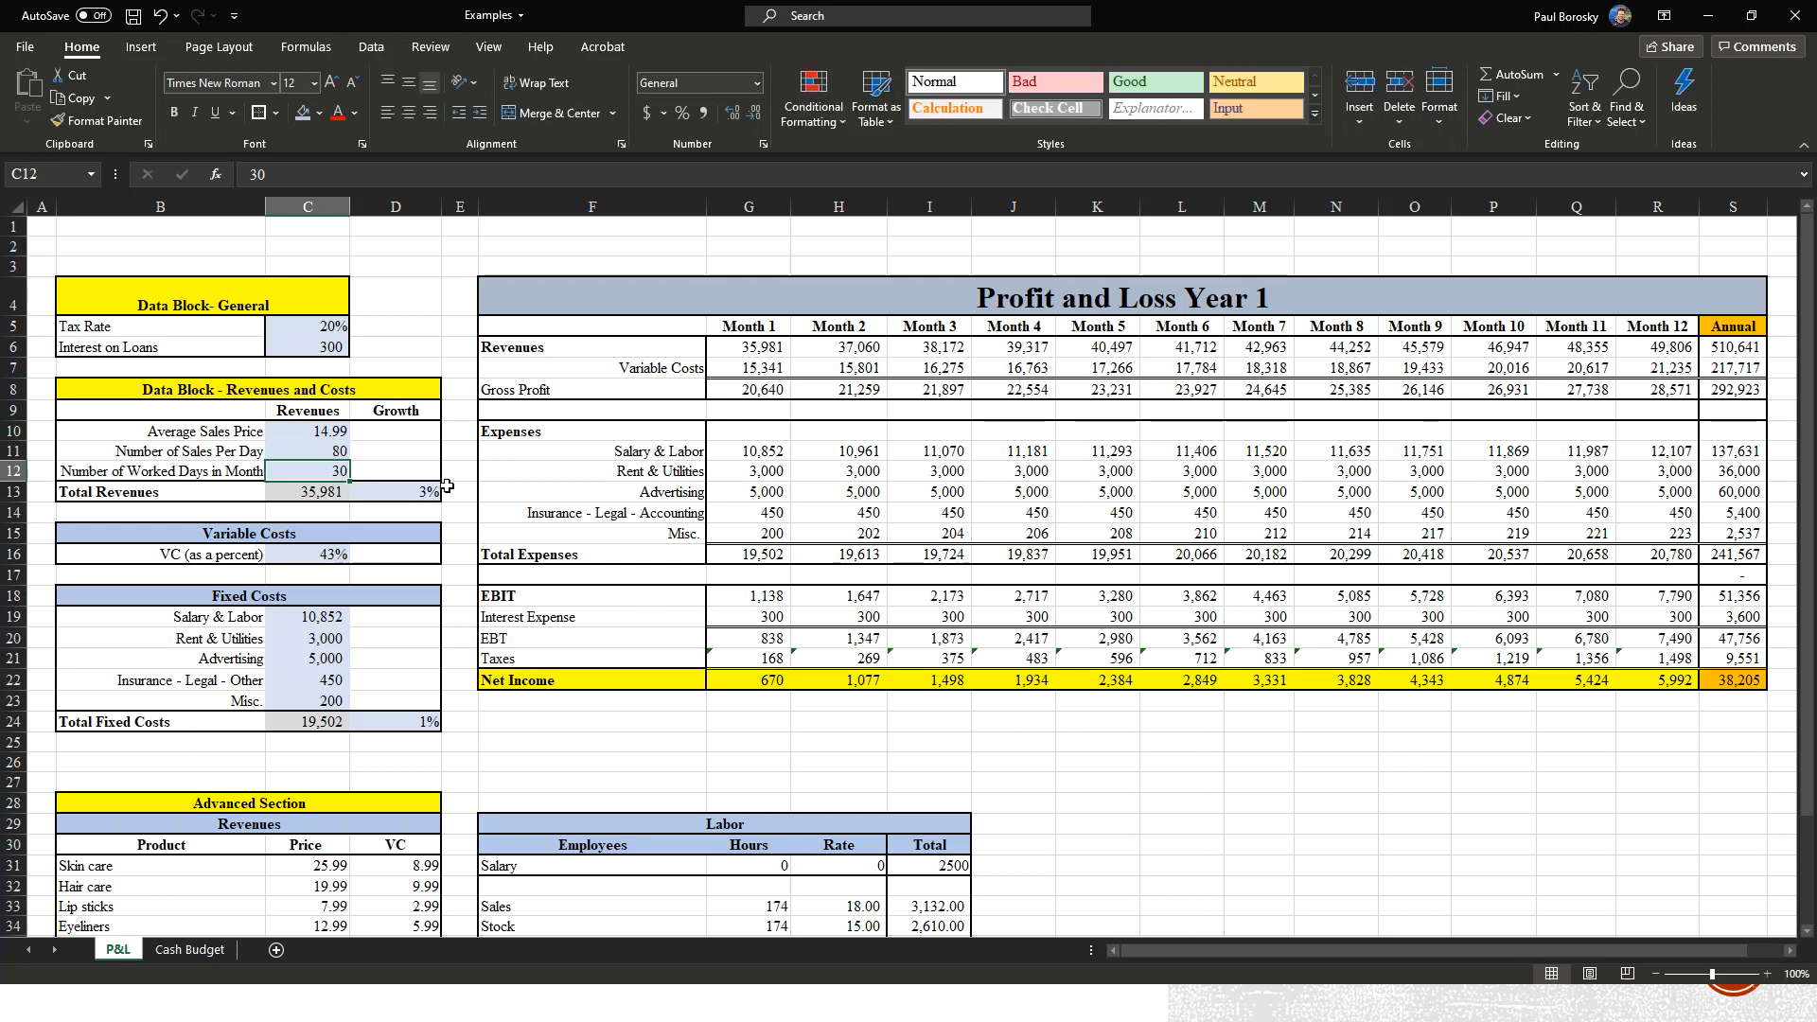
pyautogui.click(316, 452)
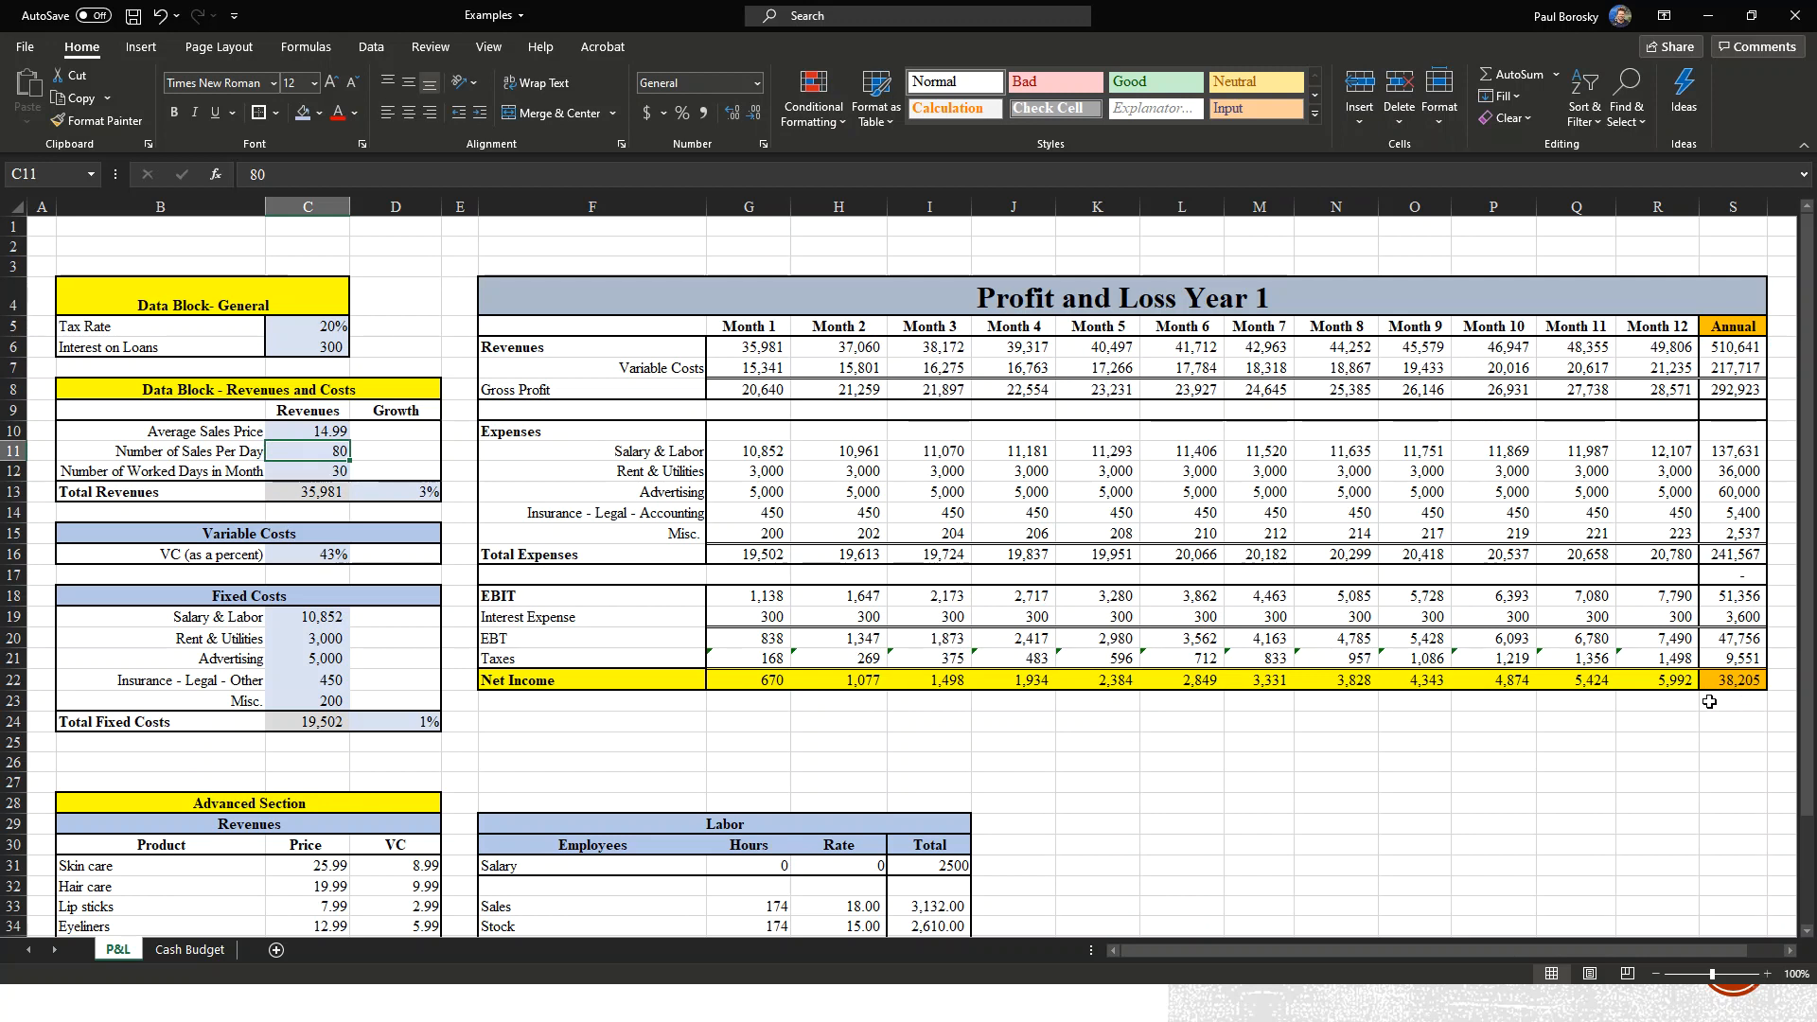
pyautogui.scroll(-2, 1335, 676)
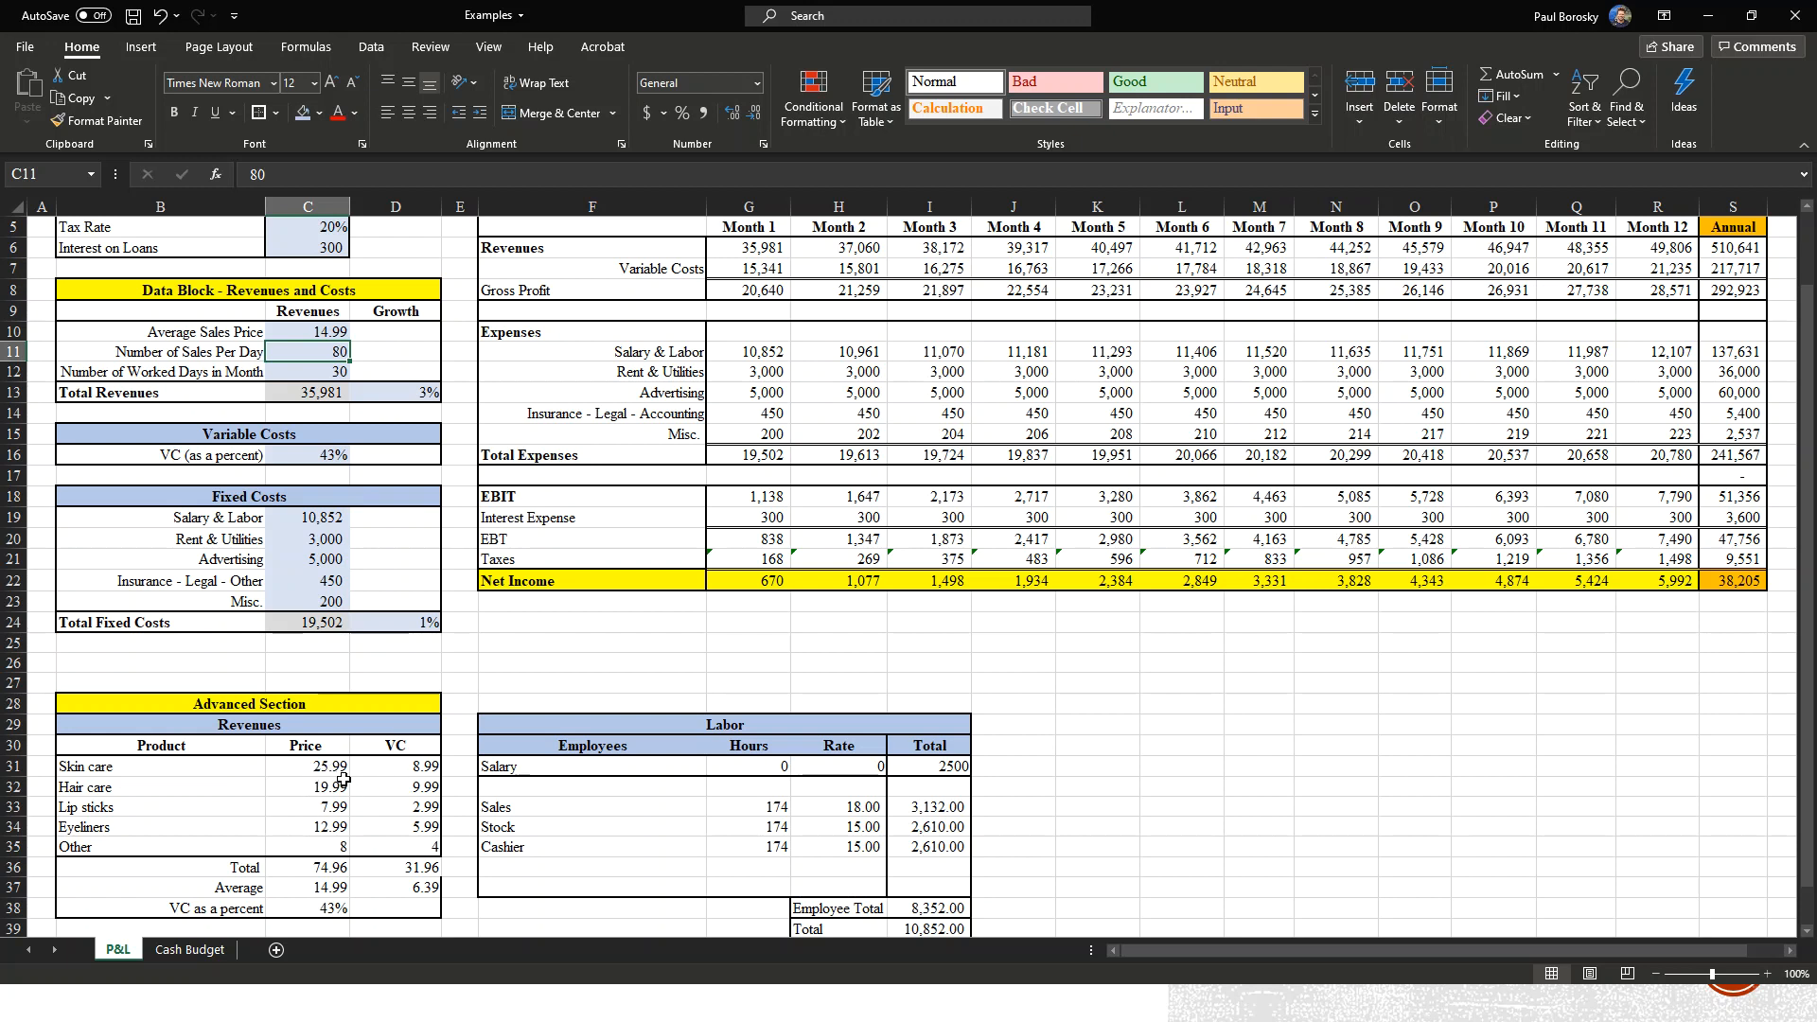
pyautogui.scroll(2, 880, 712)
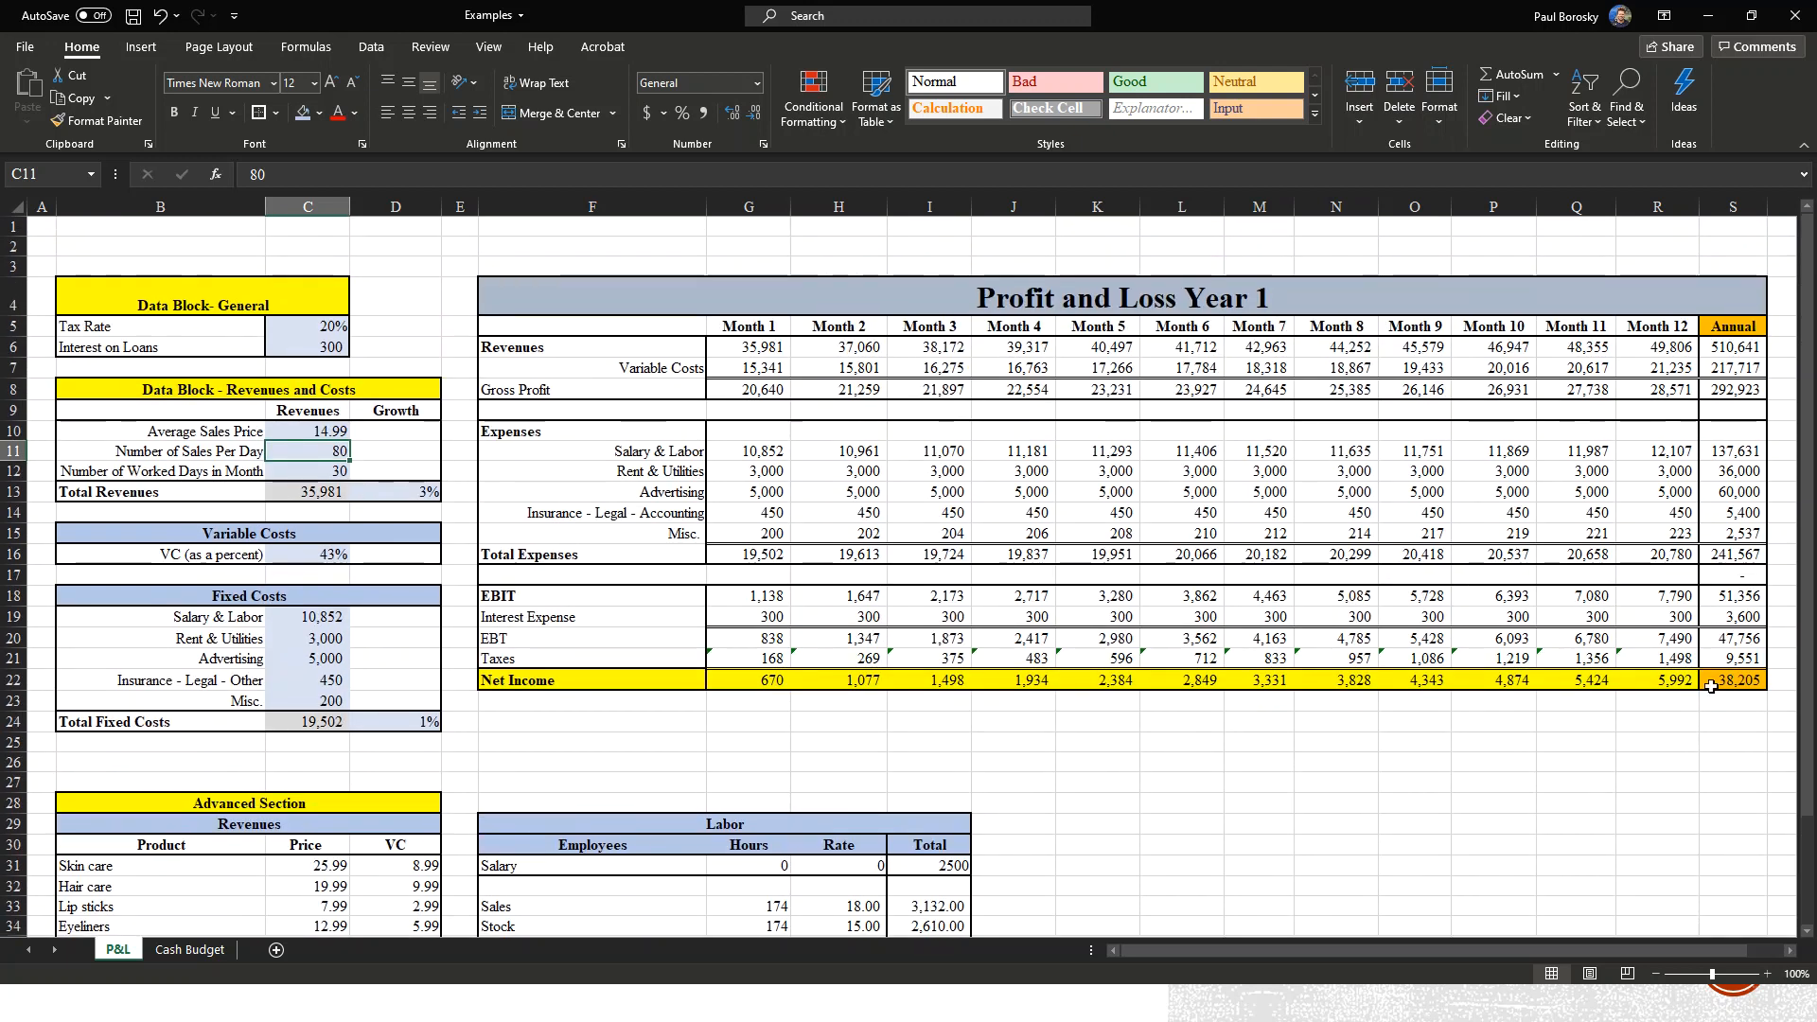
# Raise the Advanced Section prices to 29.99 for Skin care in C31 and 14.99 for Eyeliners in C34.
pyautogui.scroll(-2, 499, 726)
pyautogui.click(308, 765)
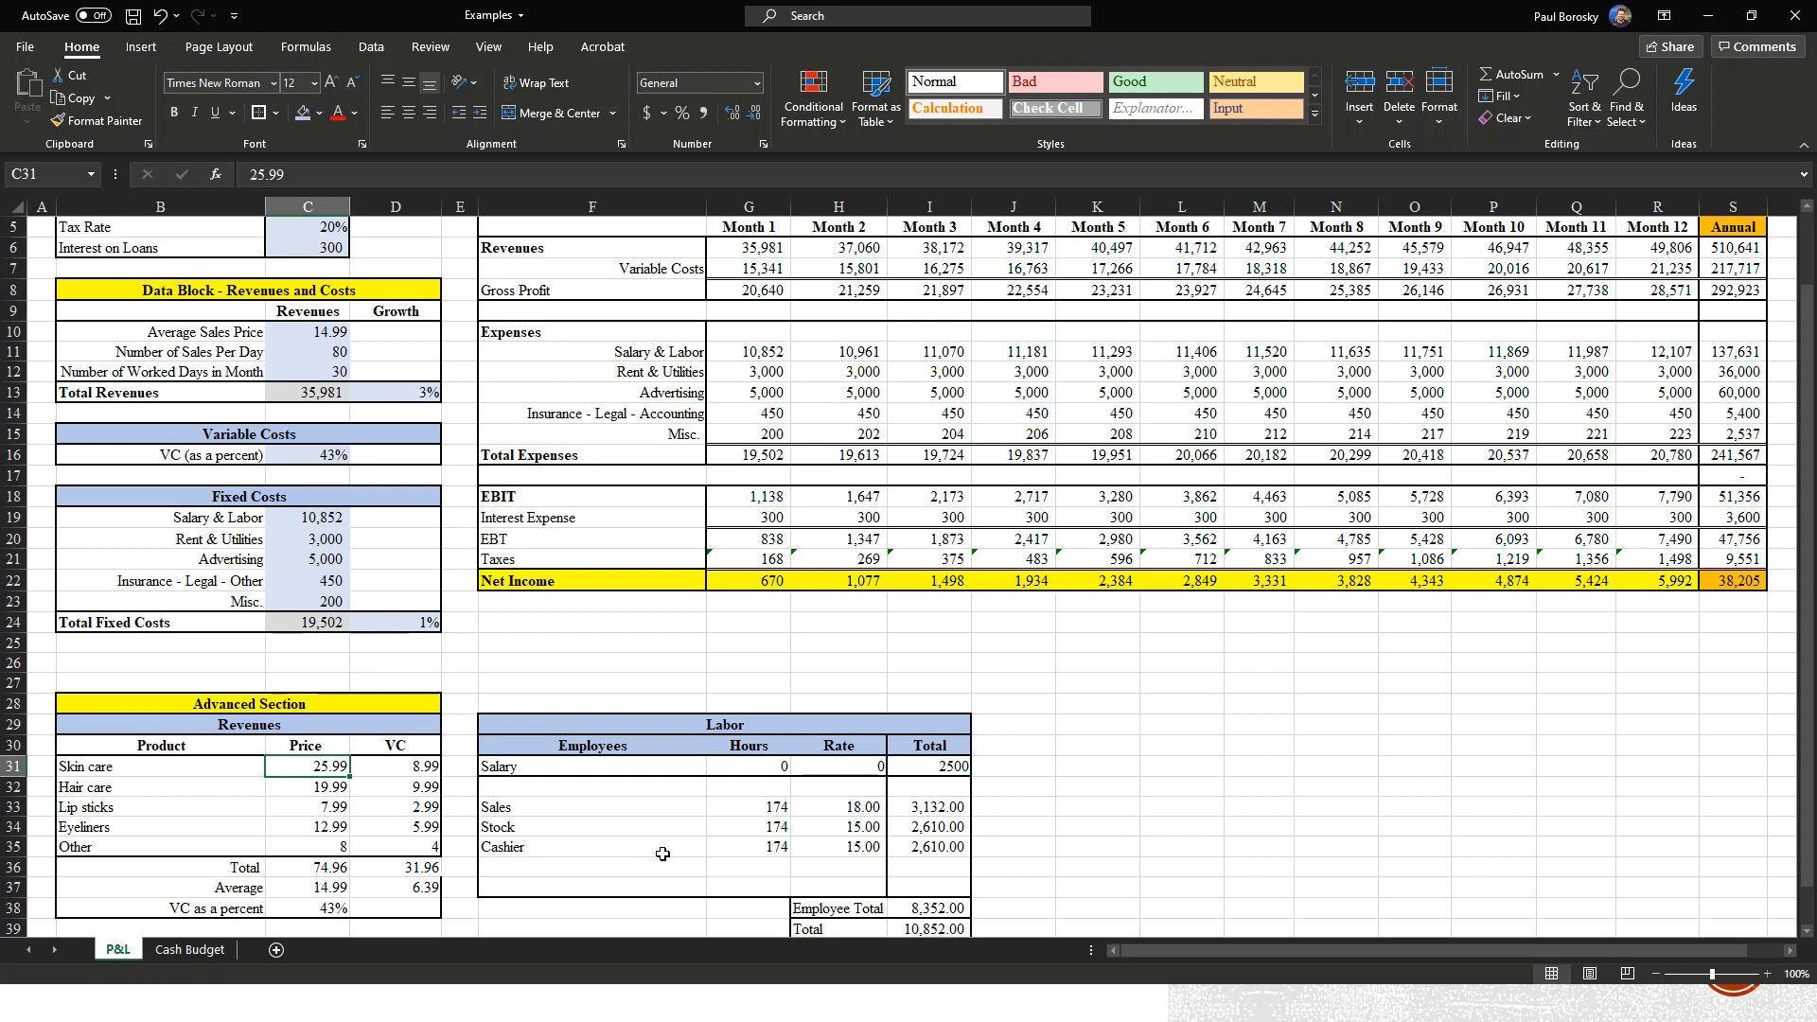
pyautogui.write('29.99')
pyautogui.press('Return')
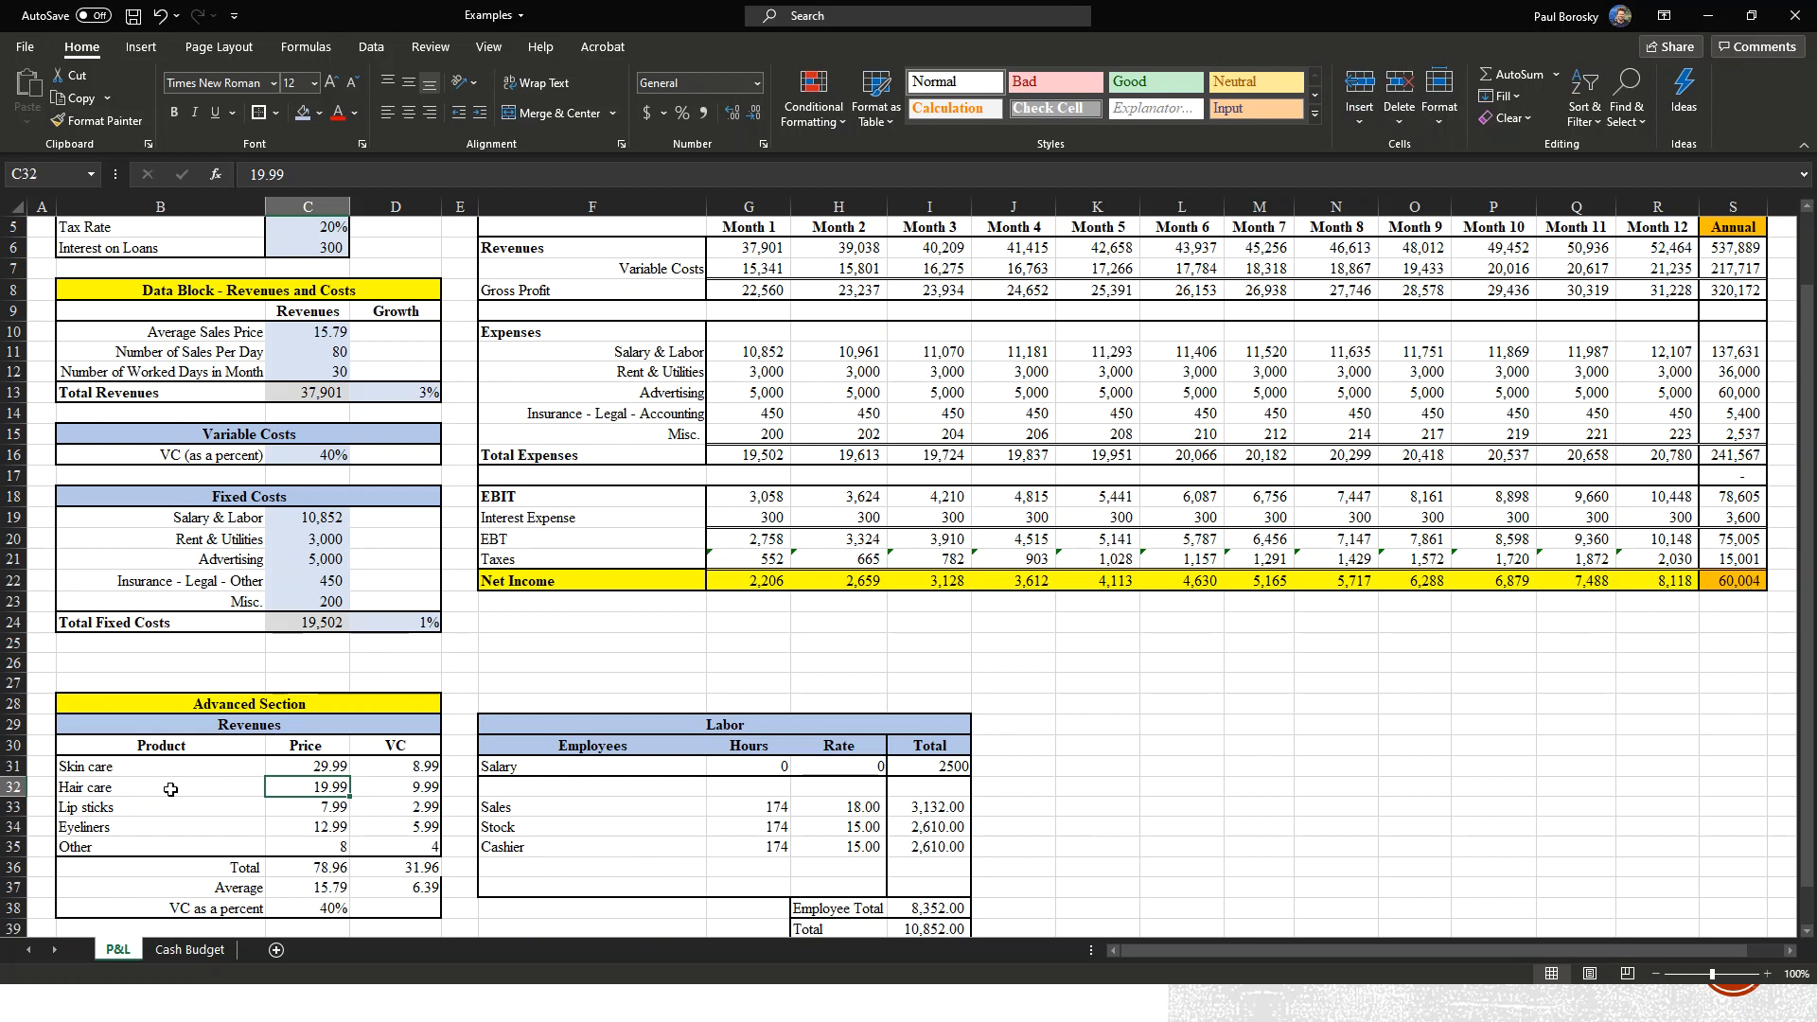
pyautogui.click(342, 829)
pyautogui.write('14.99')
pyautogui.press('Return')
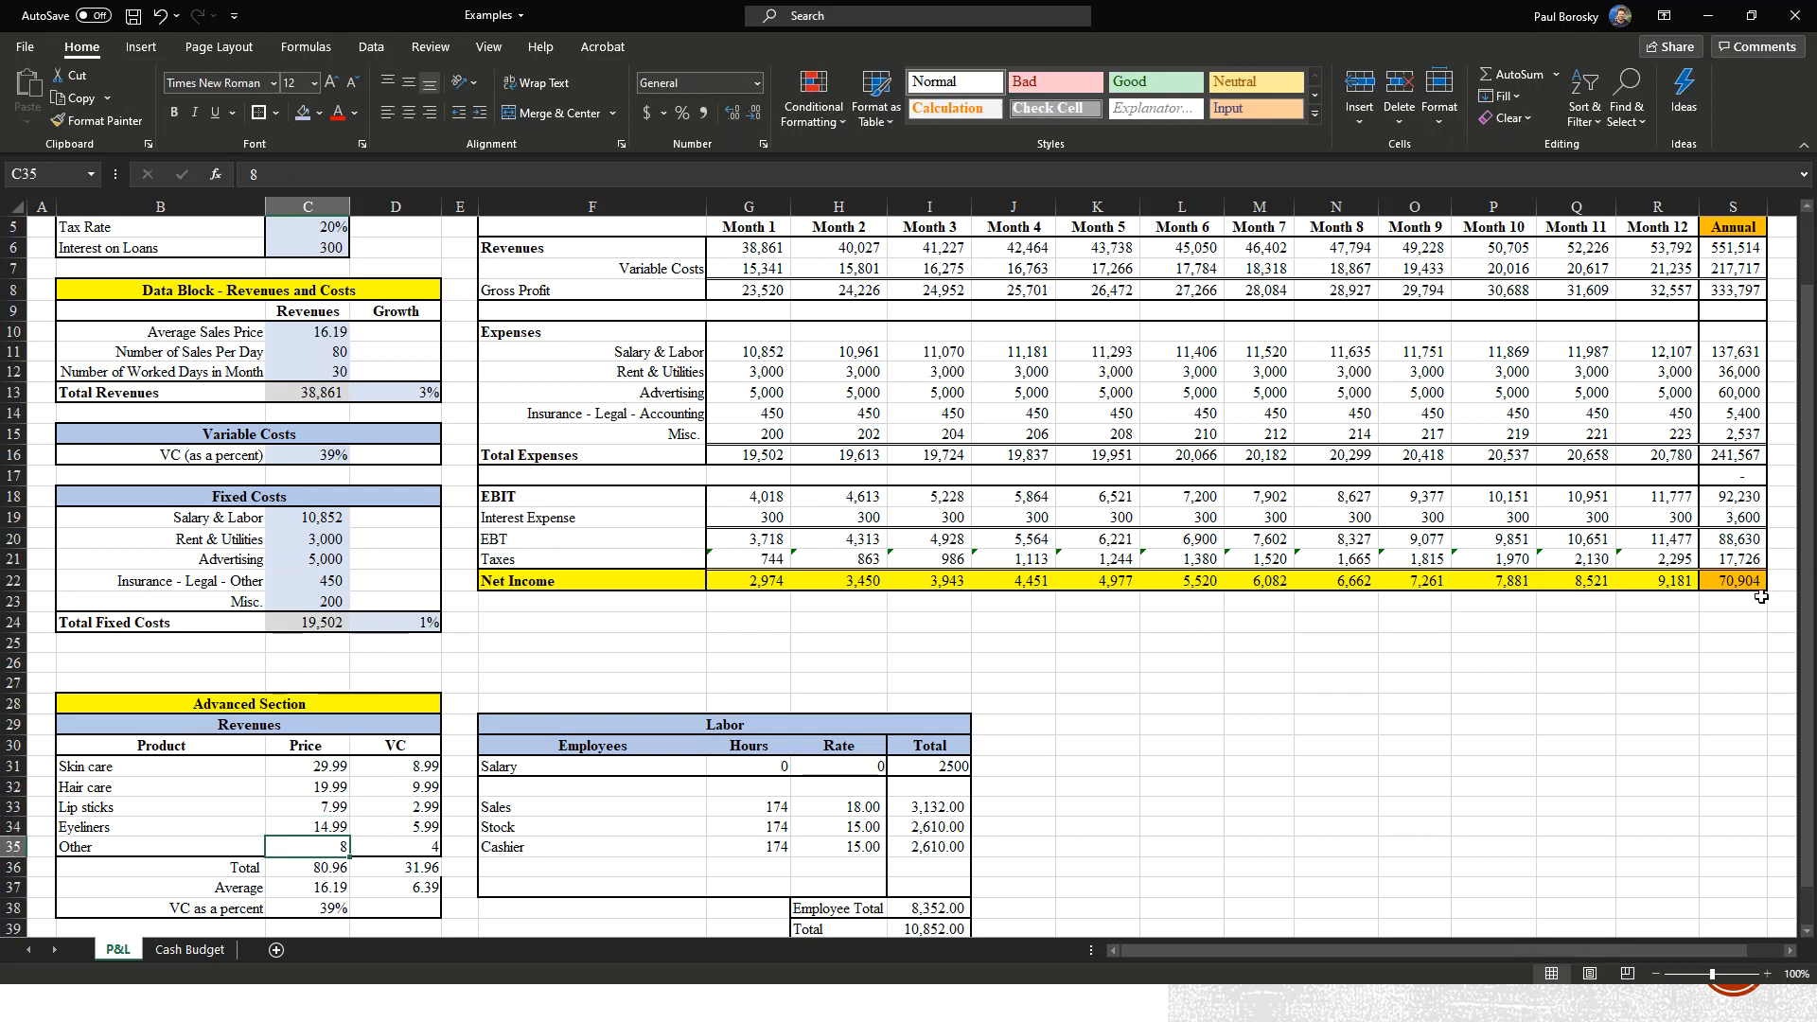
pyautogui.scroll(2, 1325, 530)
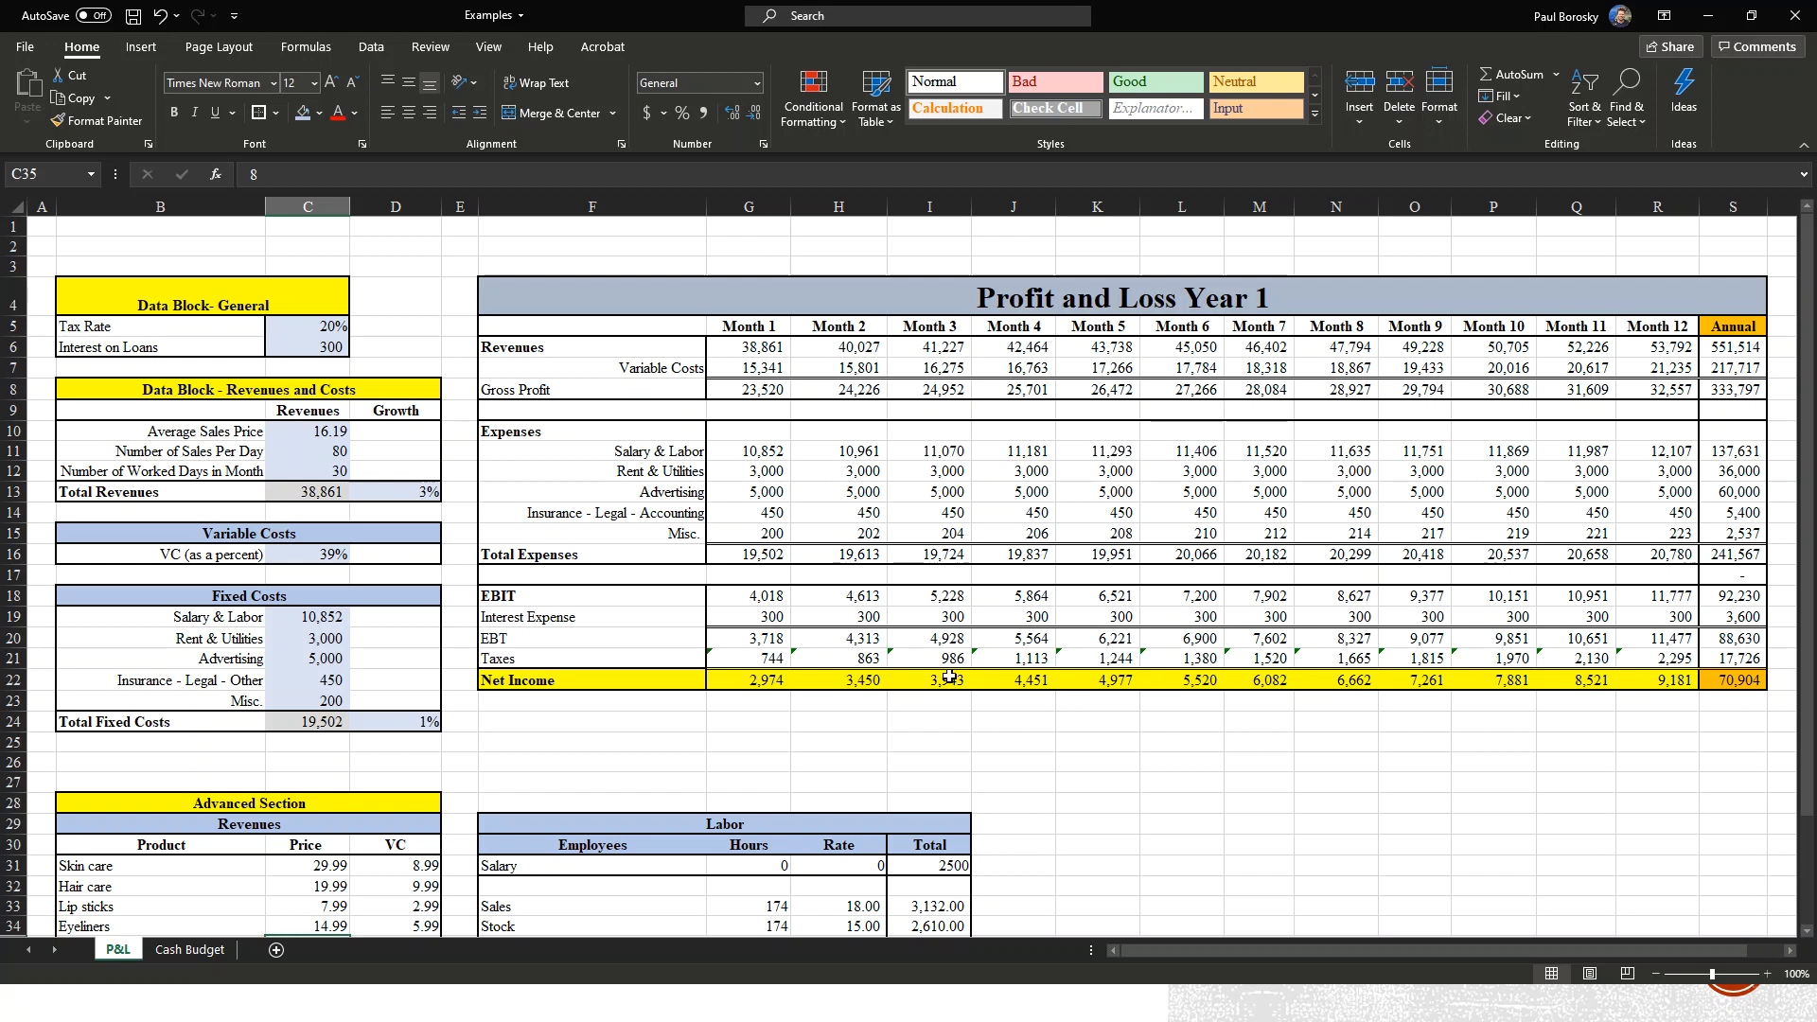
# Reduce the Sales employee's hours in G33 of the Labor table to 86 and check the effect on Net Income.
pyautogui.scroll(-2, 251, 814)
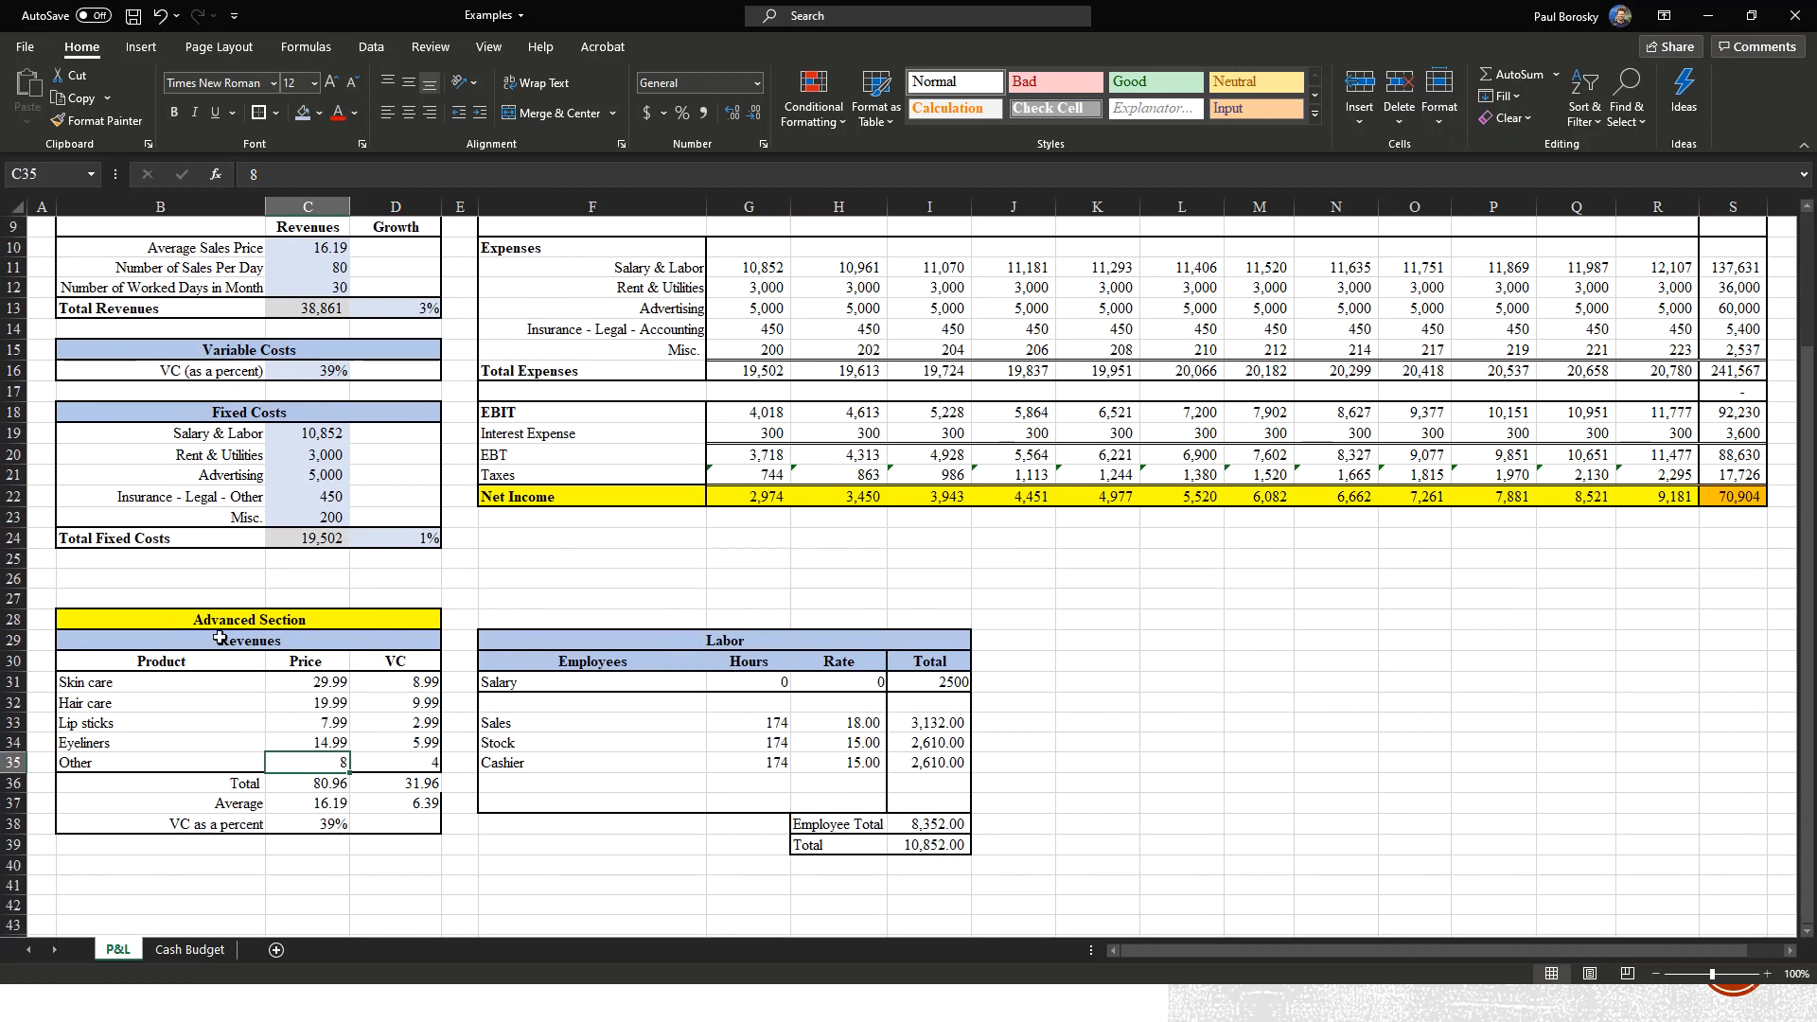
pyautogui.scroll(1, 757, 771)
pyautogui.scroll(1, 758, 771)
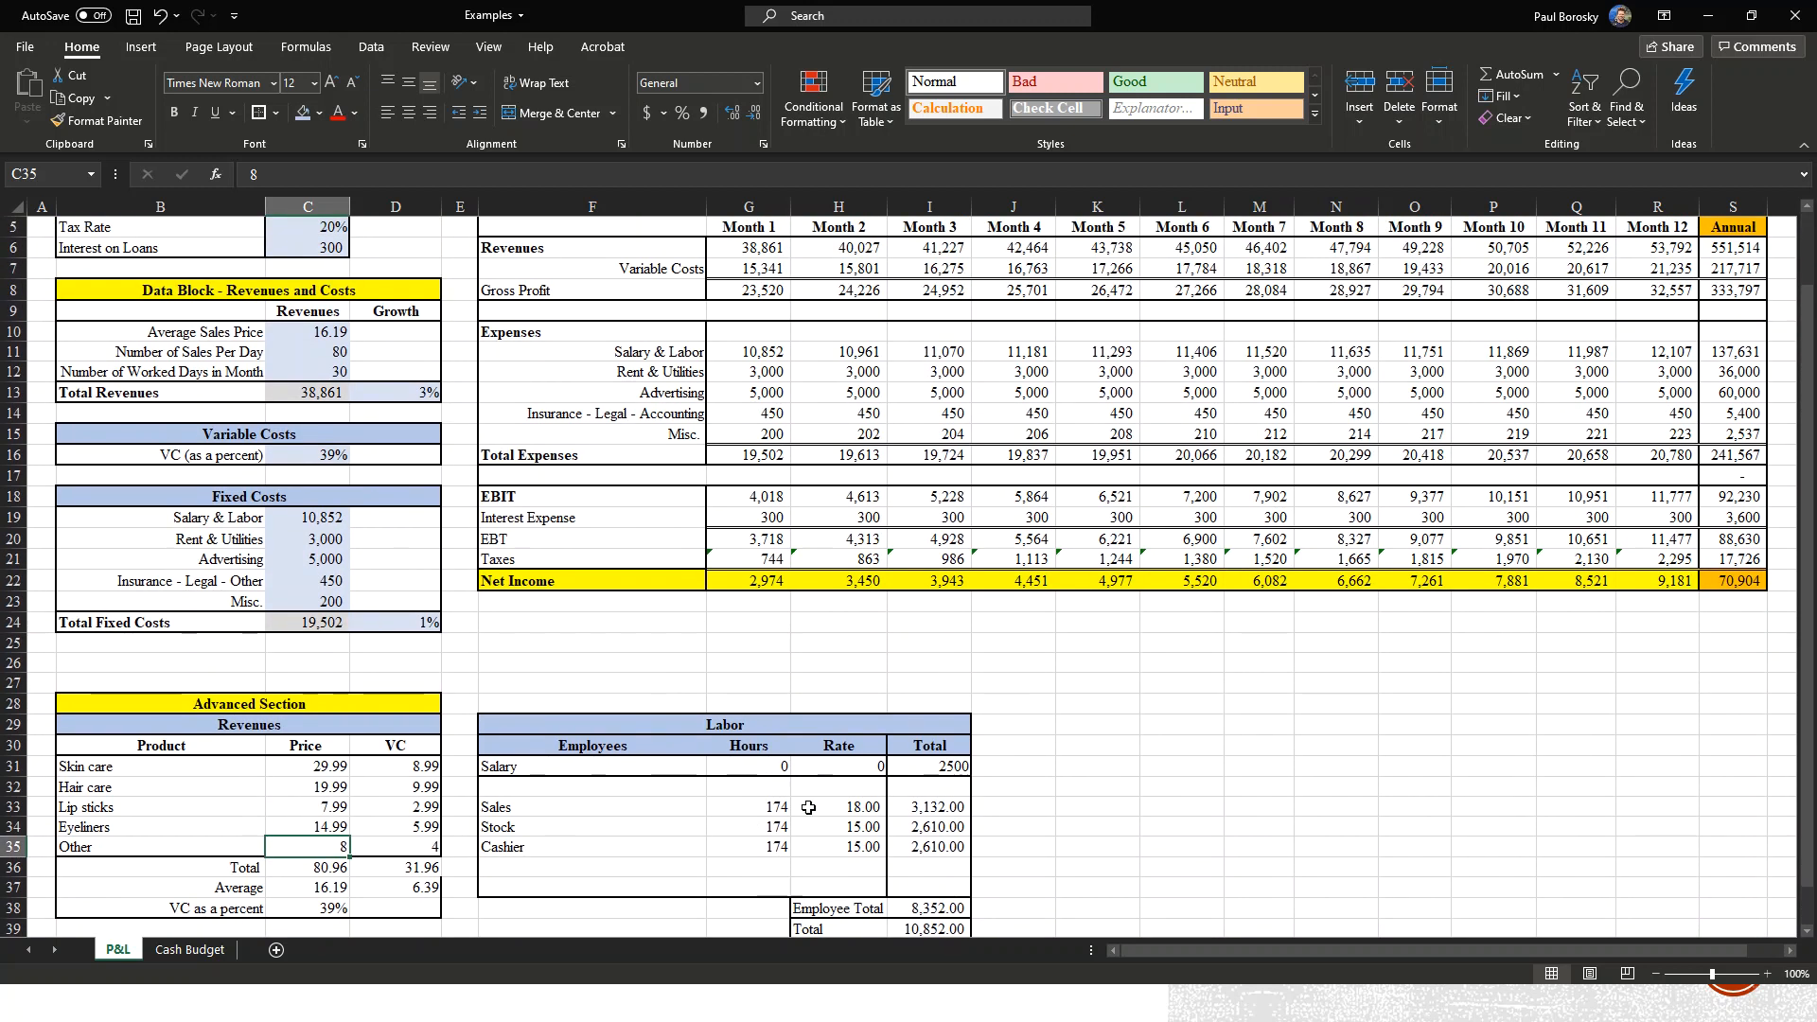
pyautogui.click(767, 801)
pyautogui.scroll(2, 931, 842)
pyautogui.scroll(-2, 931, 842)
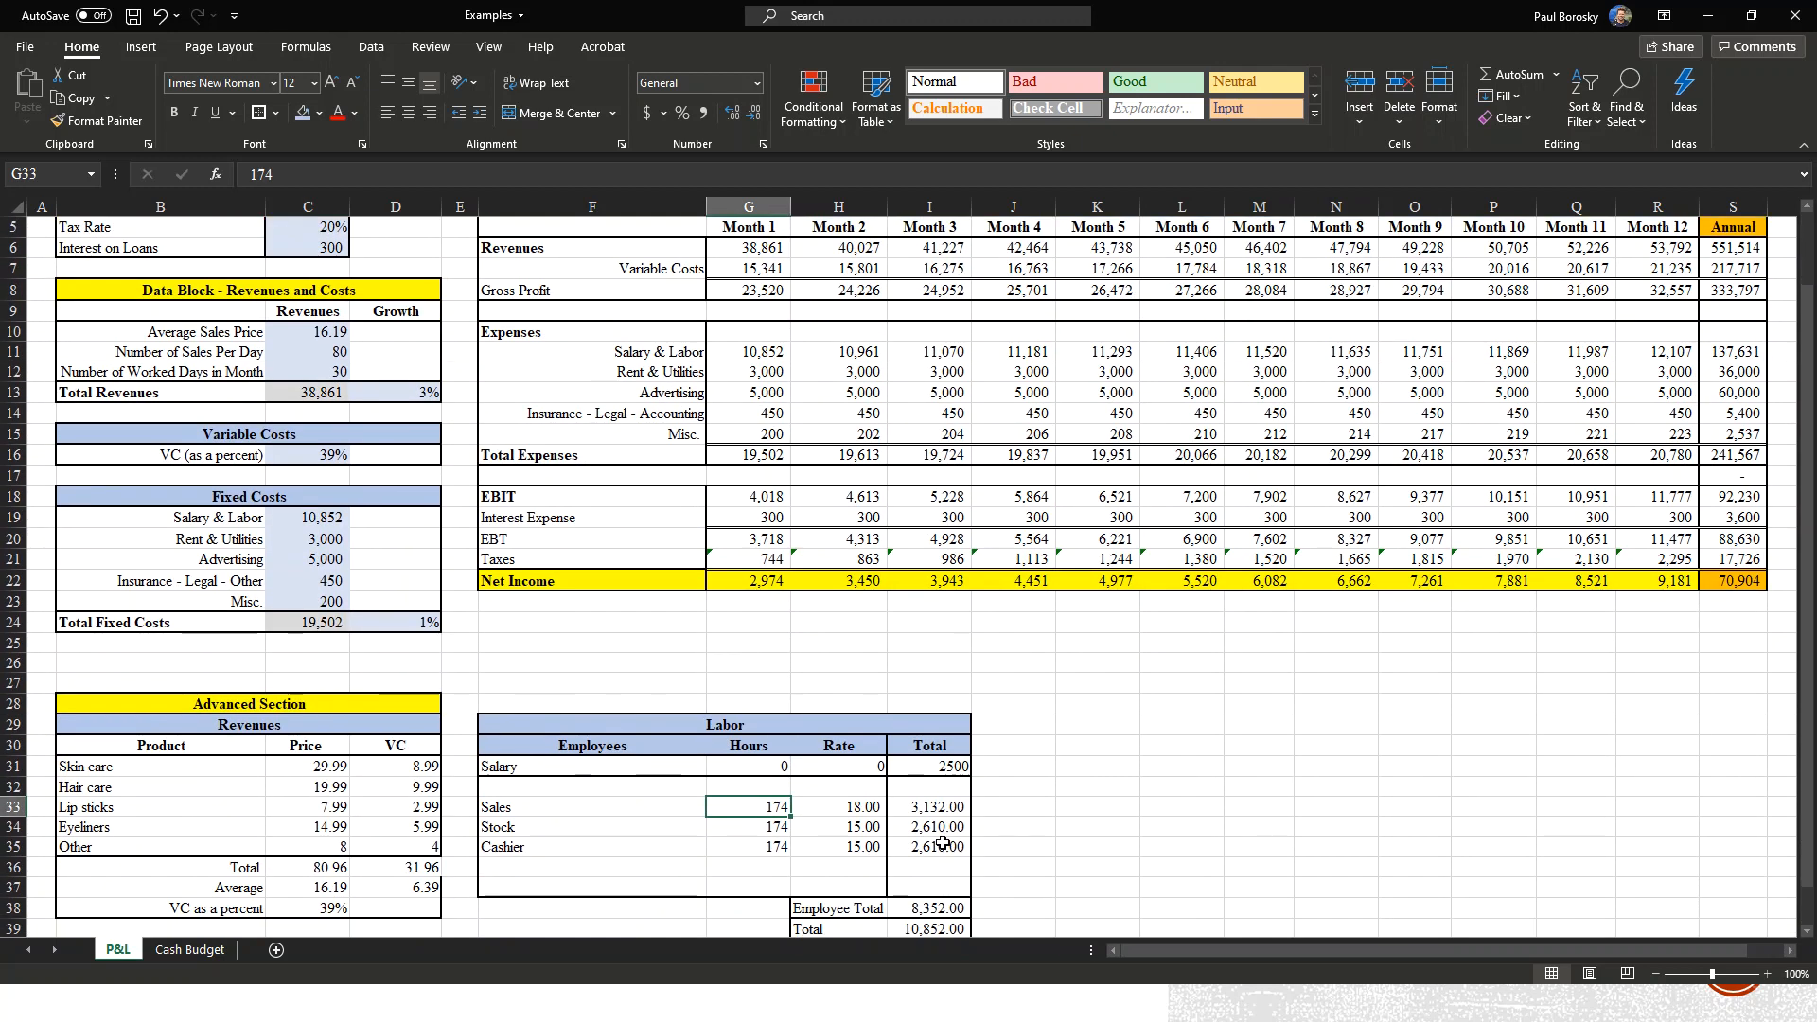
pyautogui.write('86')
pyautogui.press('Return')
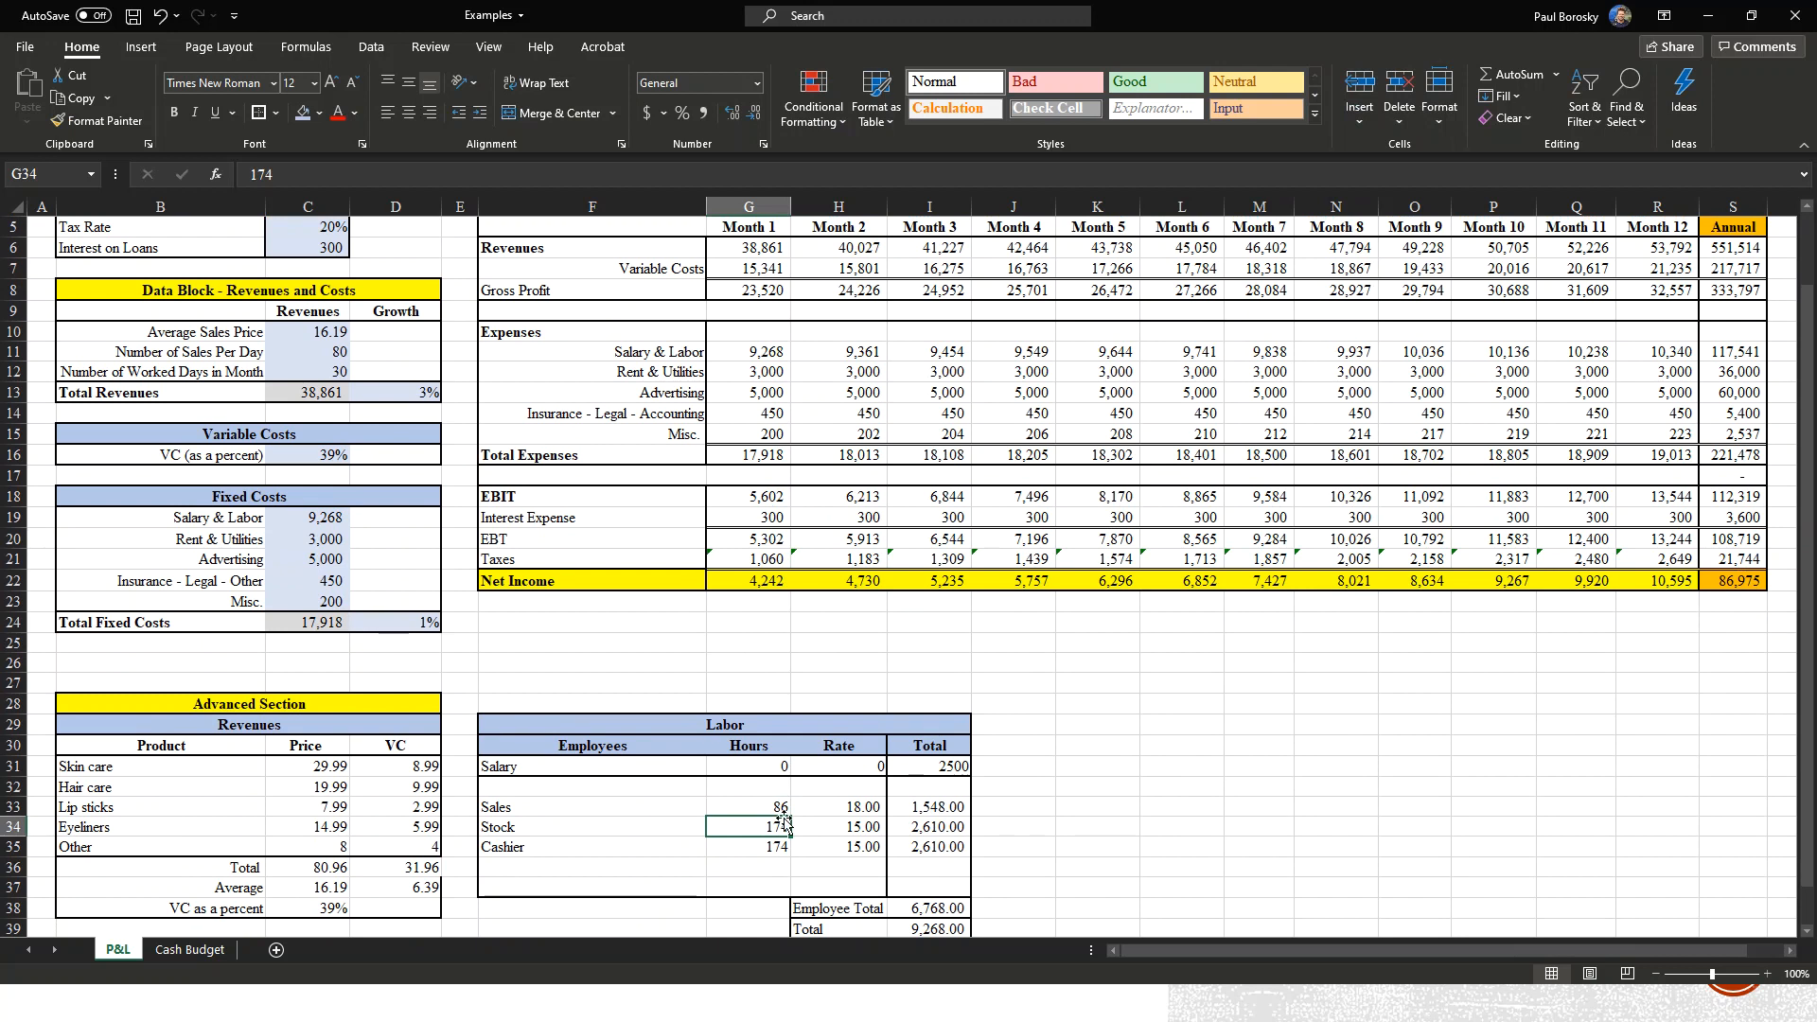
pyautogui.scroll(2, 866, 743)
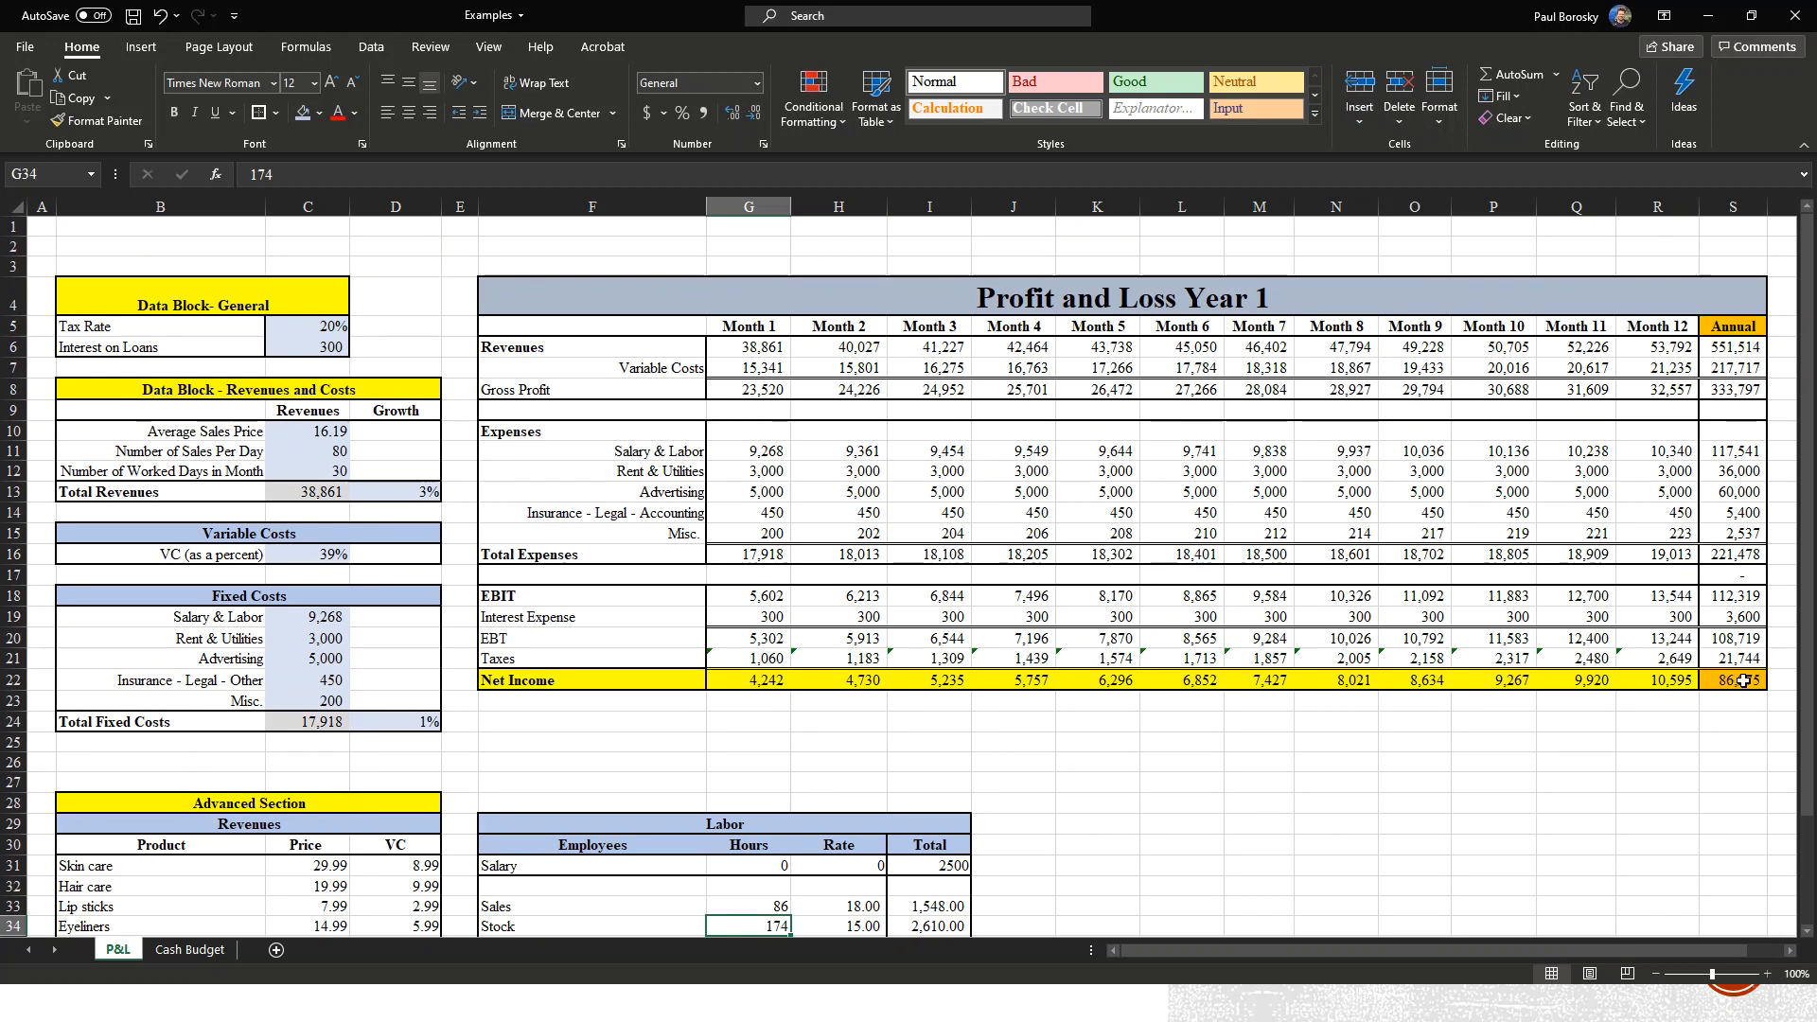
# Test a Salary total of 0 in I31 of the Labor table, and restore it to 2500.
pyautogui.scroll(-2, 1073, 786)
pyautogui.click(933, 766)
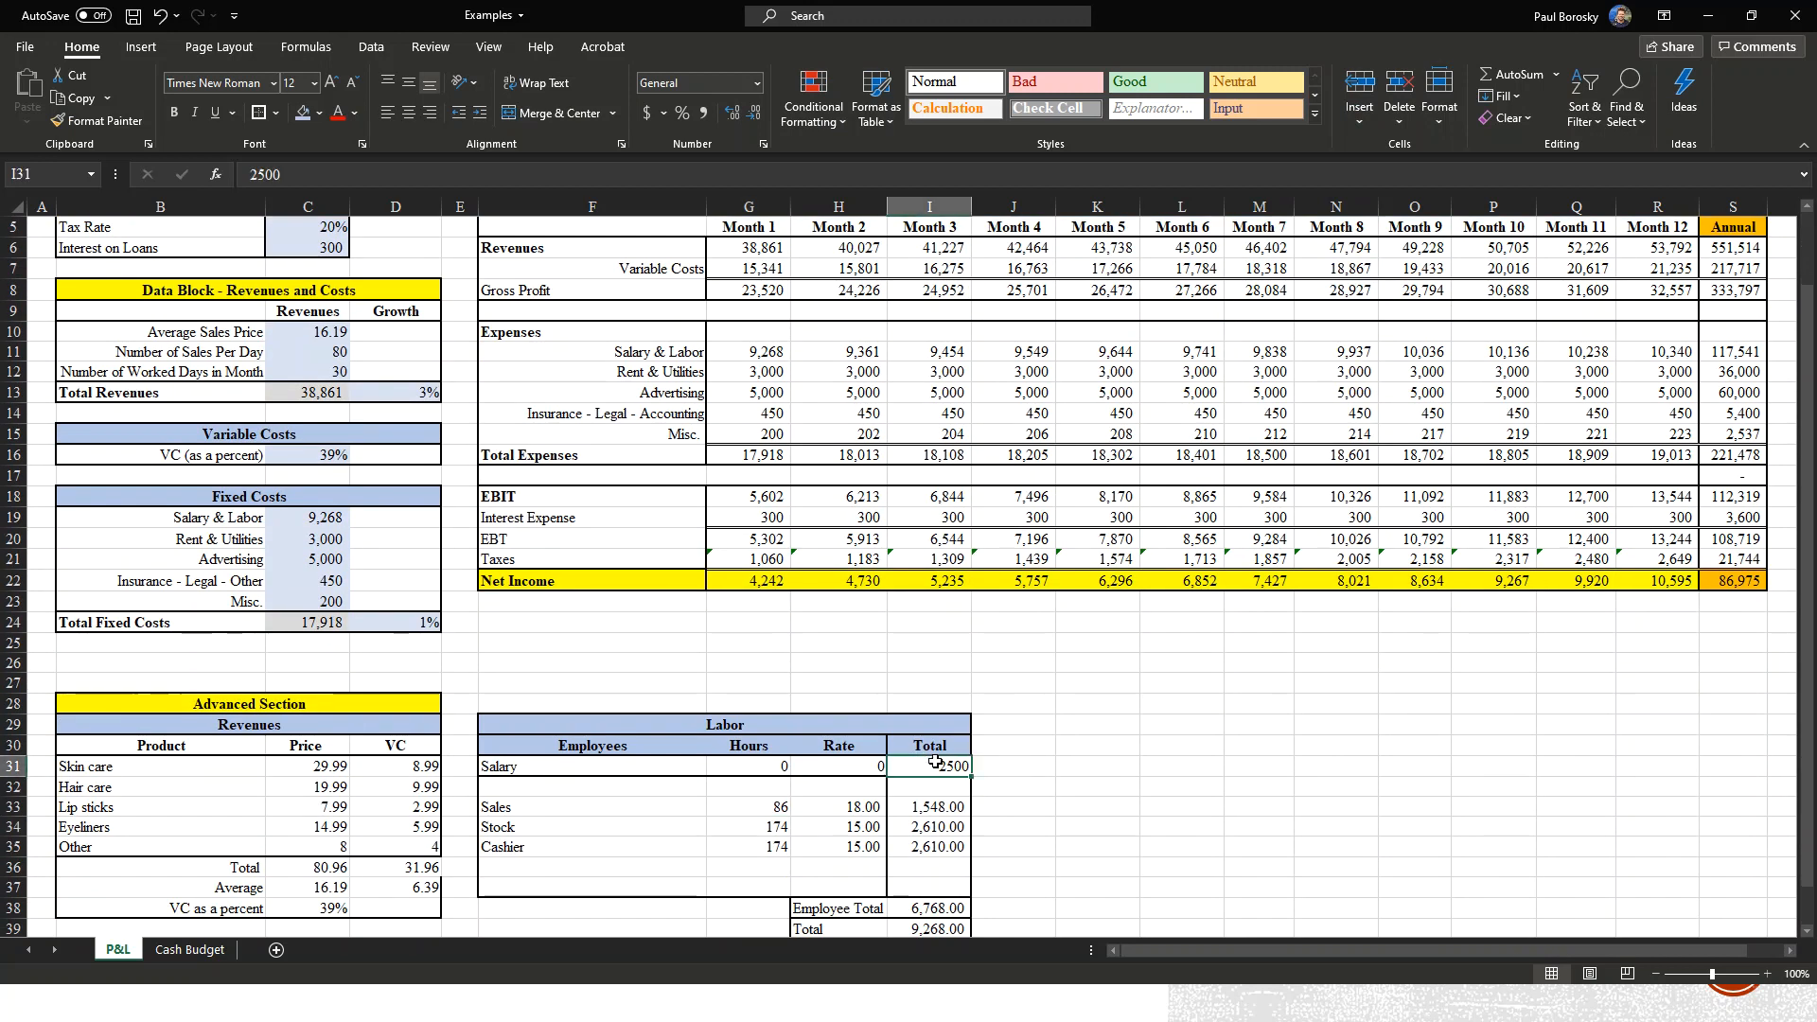
pyautogui.write('0')
pyautogui.press('Return')
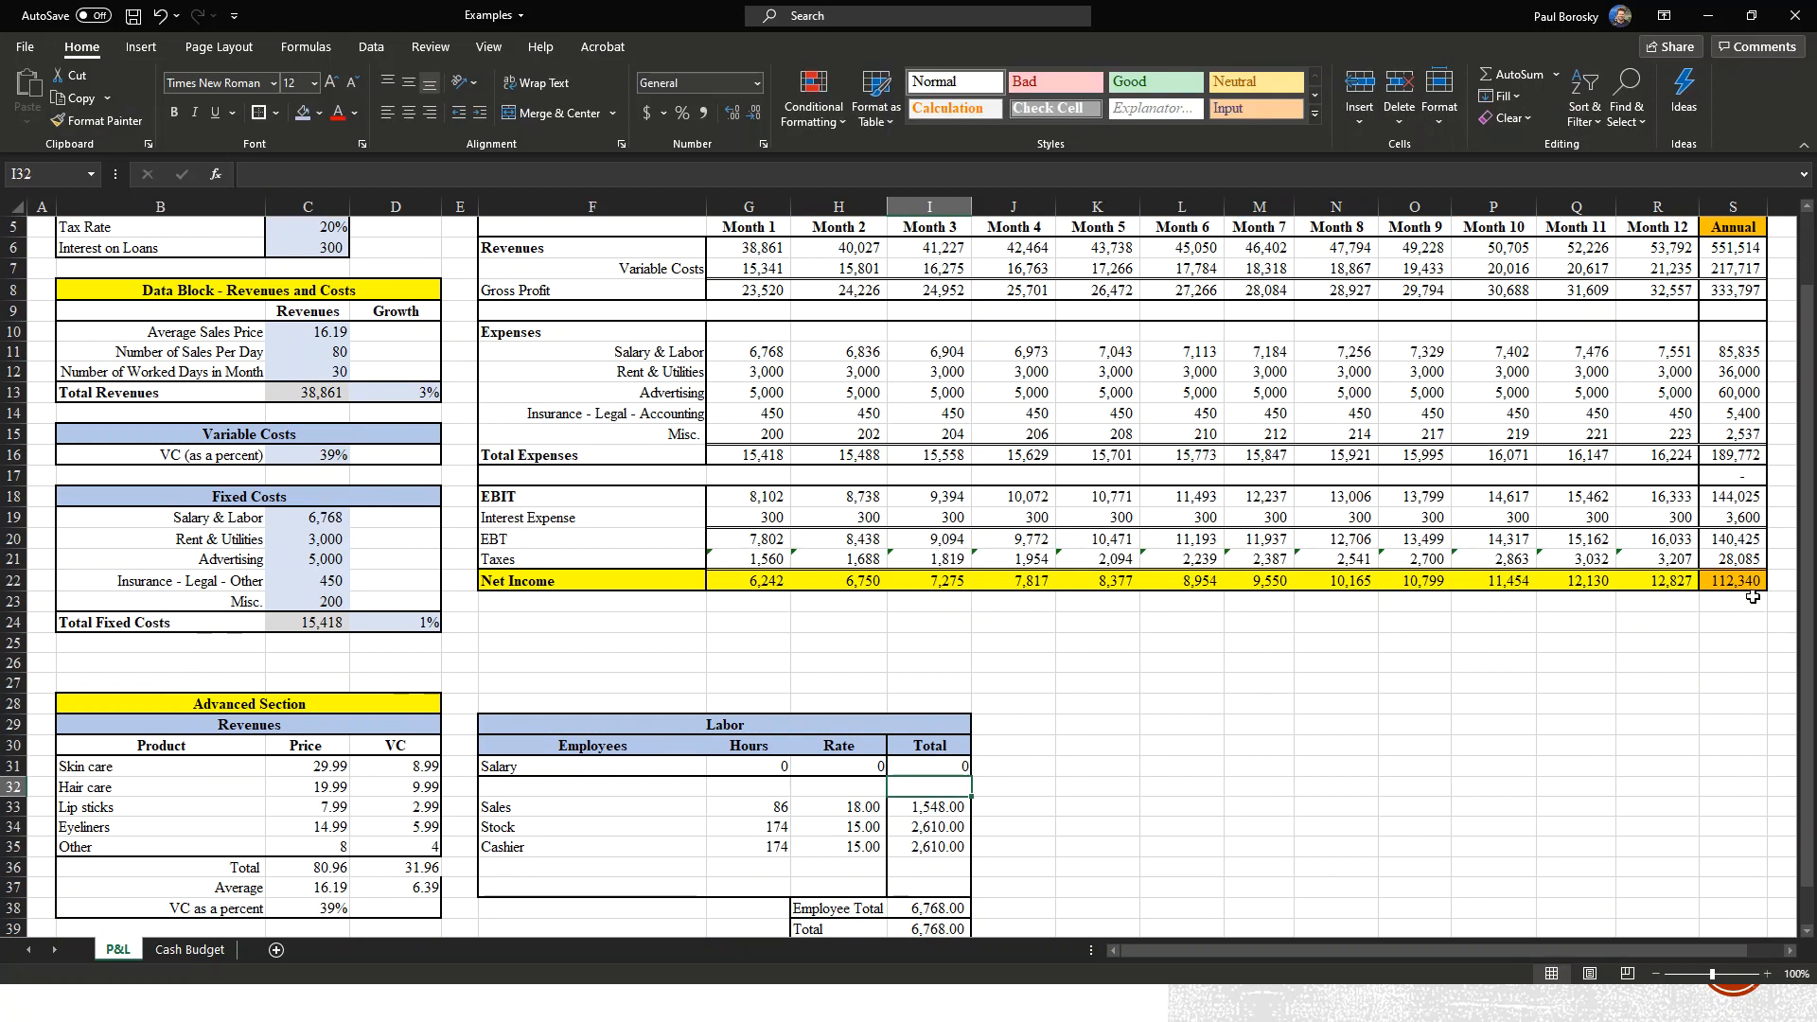
pyautogui.click(961, 766)
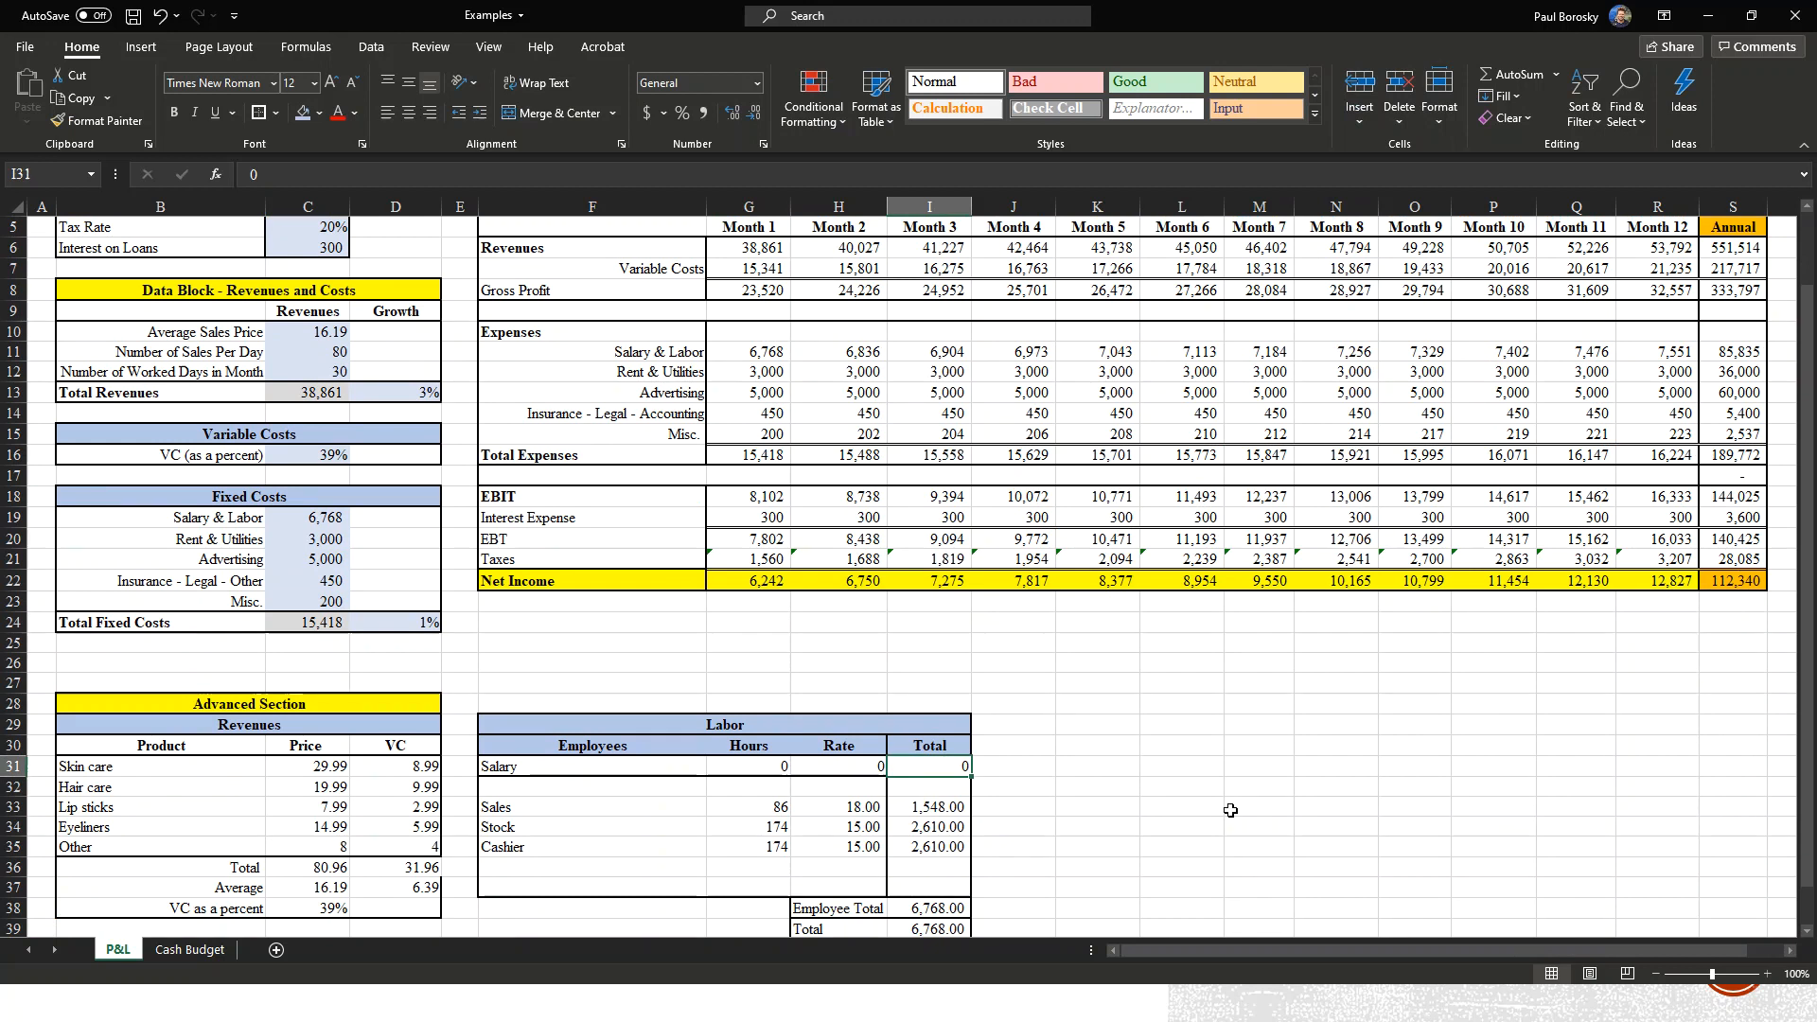
pyautogui.write('2500')
pyautogui.press('Return')
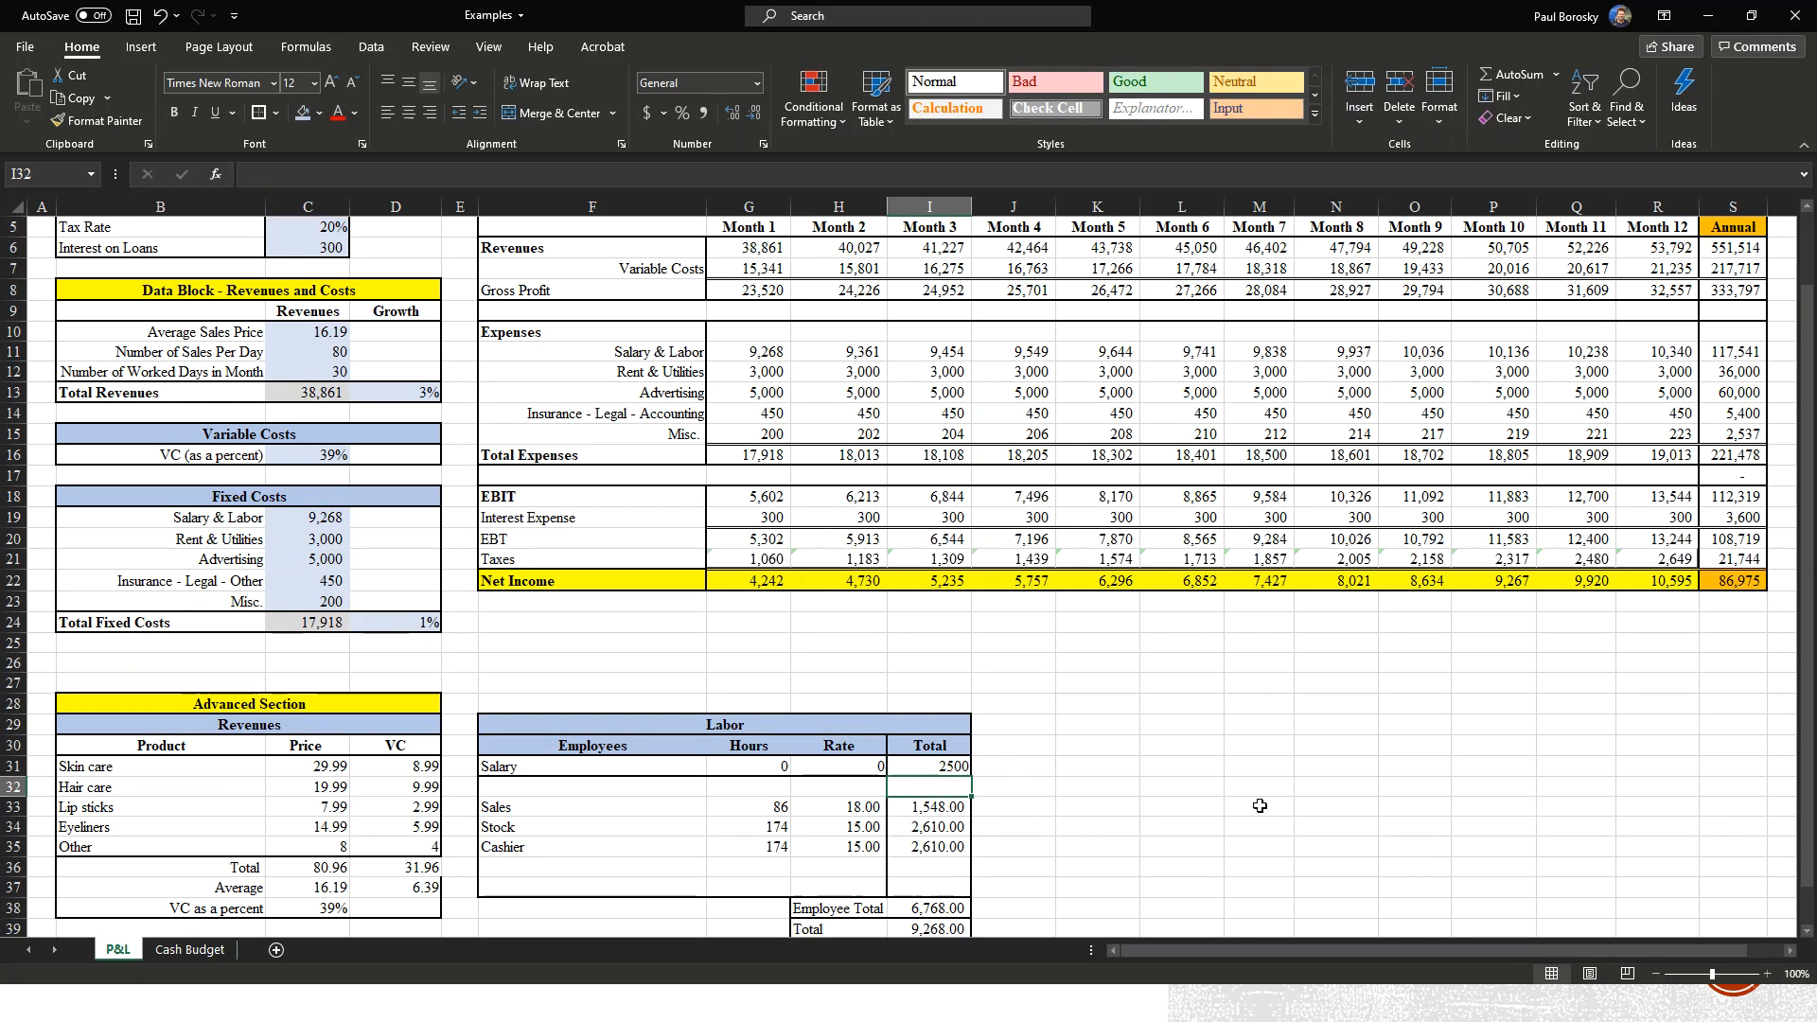
pyautogui.scroll(2, 884, 577)
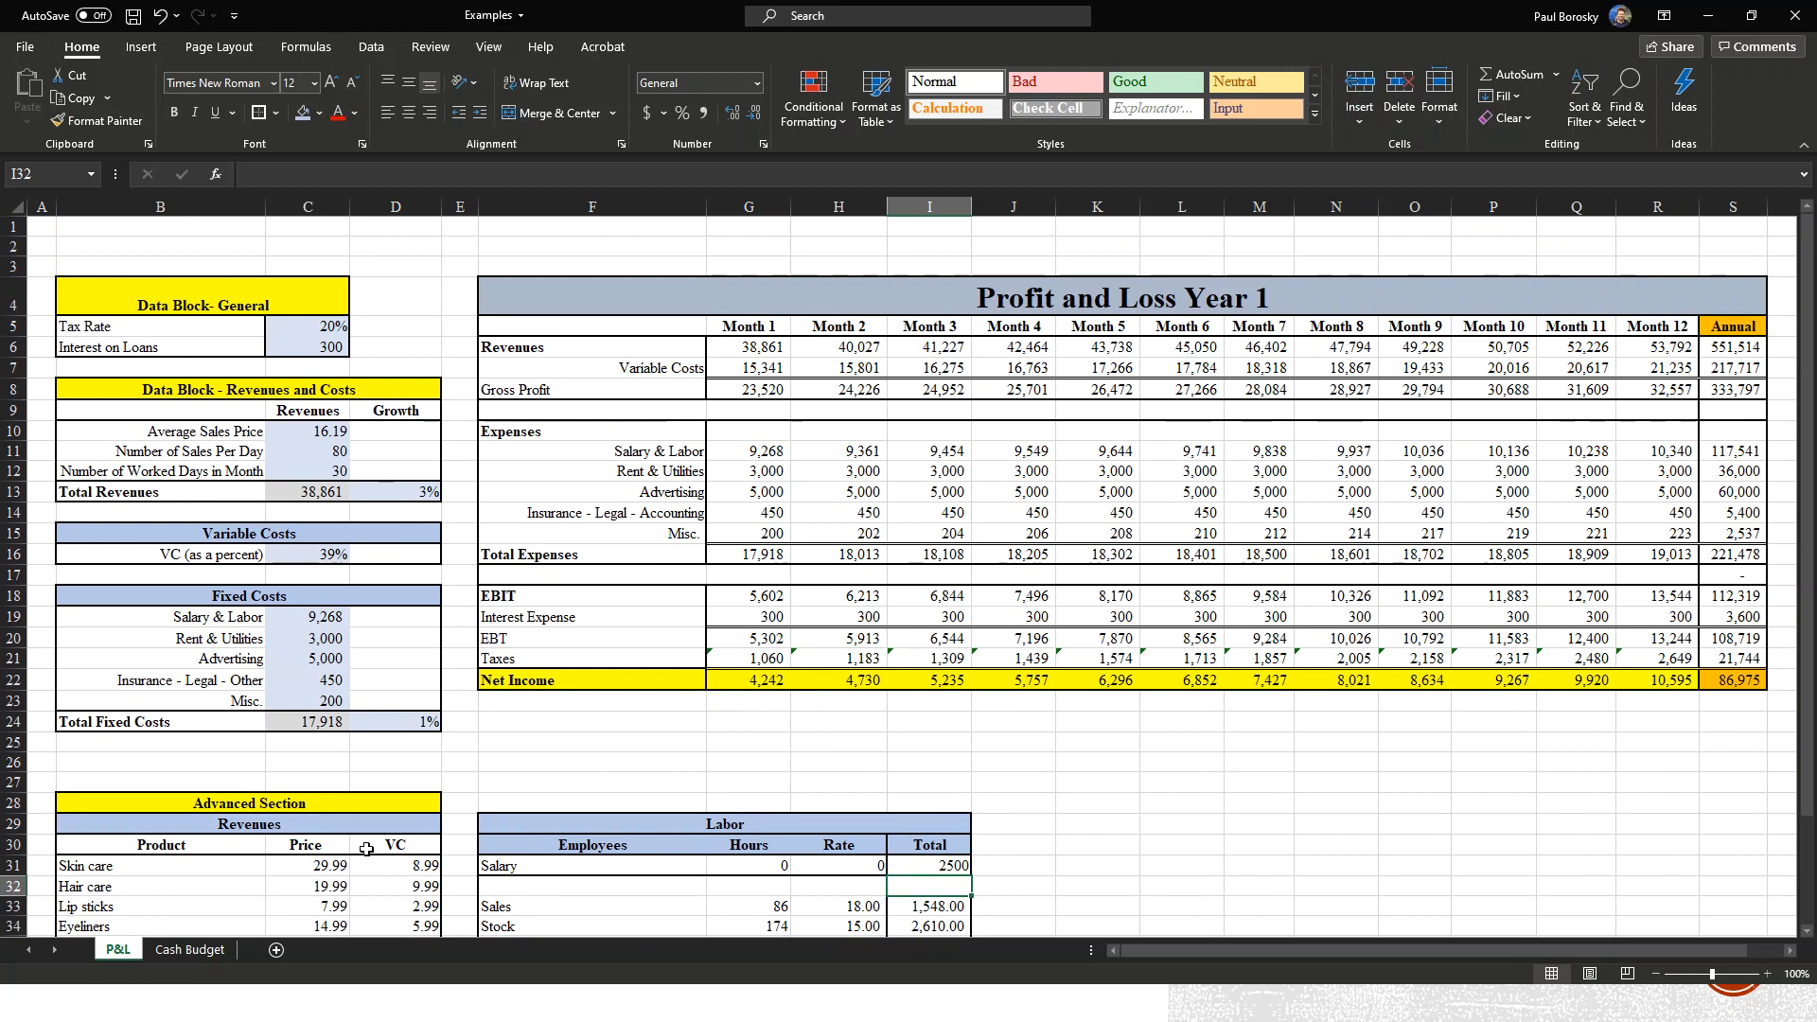
# Compare the Cash Budget sheet's data blocks and monthly figures with those on the P&L sheet.
pyautogui.click(190, 949)
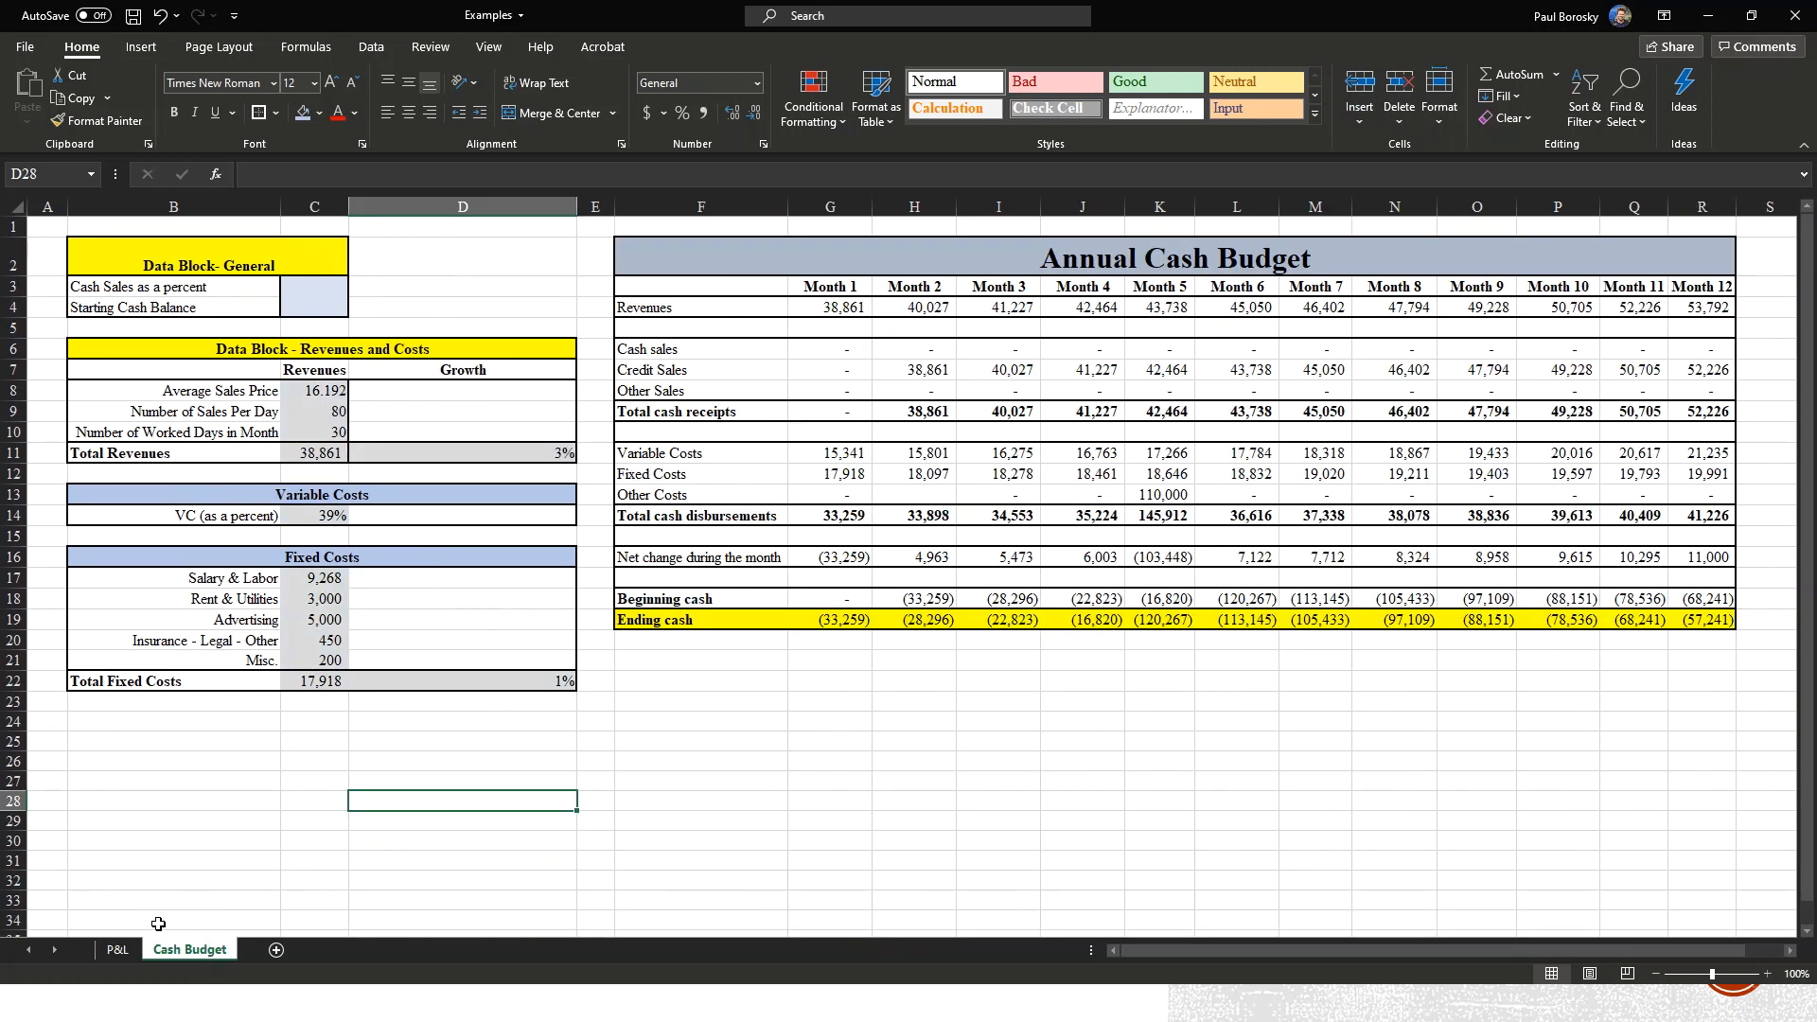
pyautogui.click(118, 949)
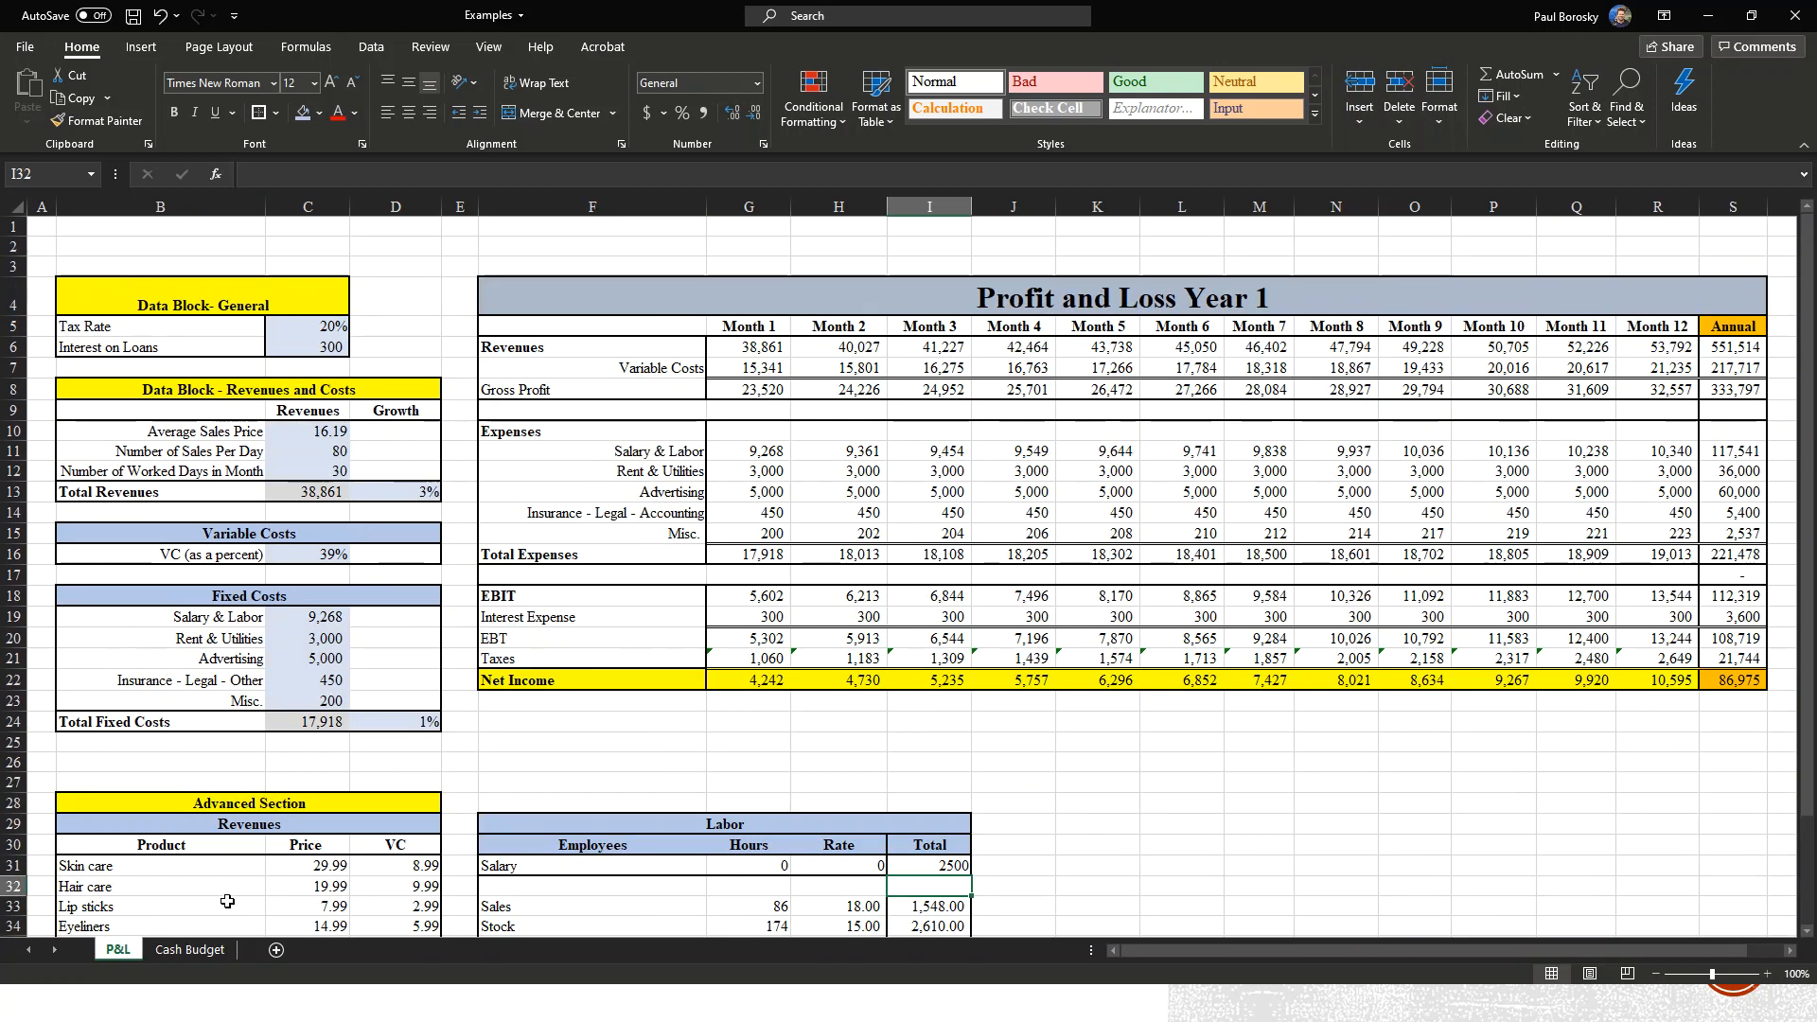
pyautogui.click(192, 949)
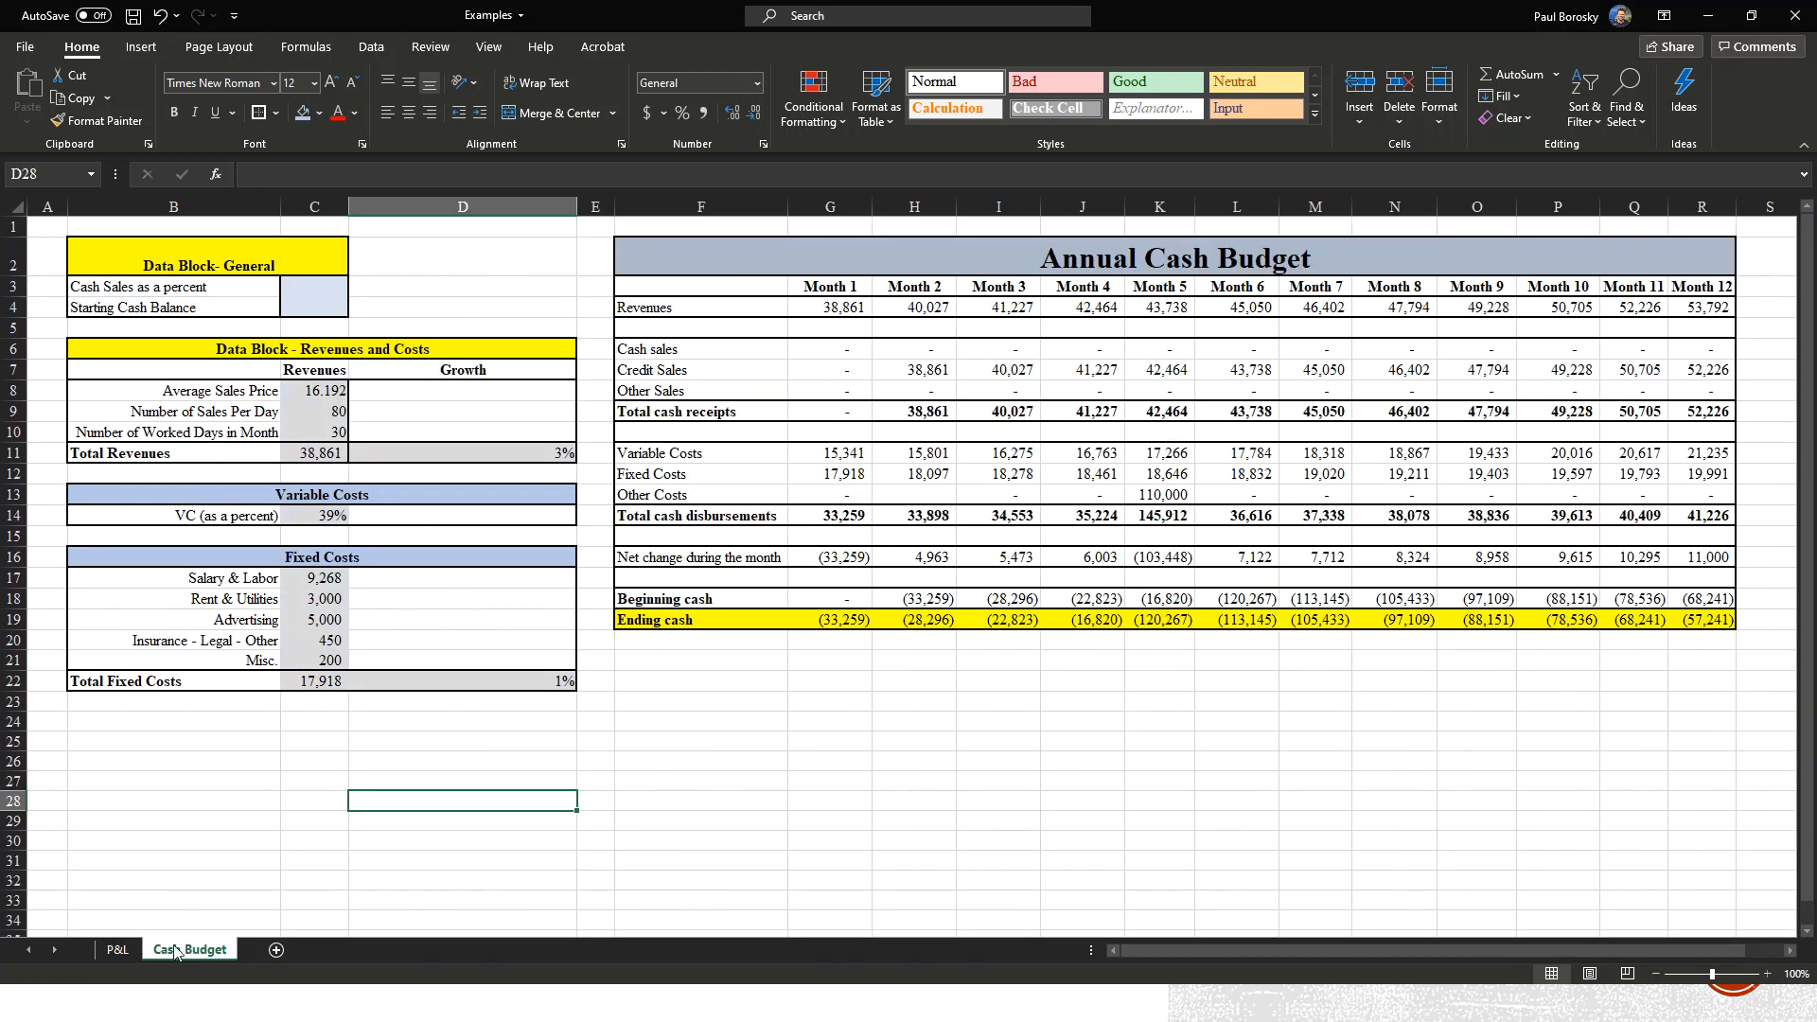
pyautogui.click(118, 949)
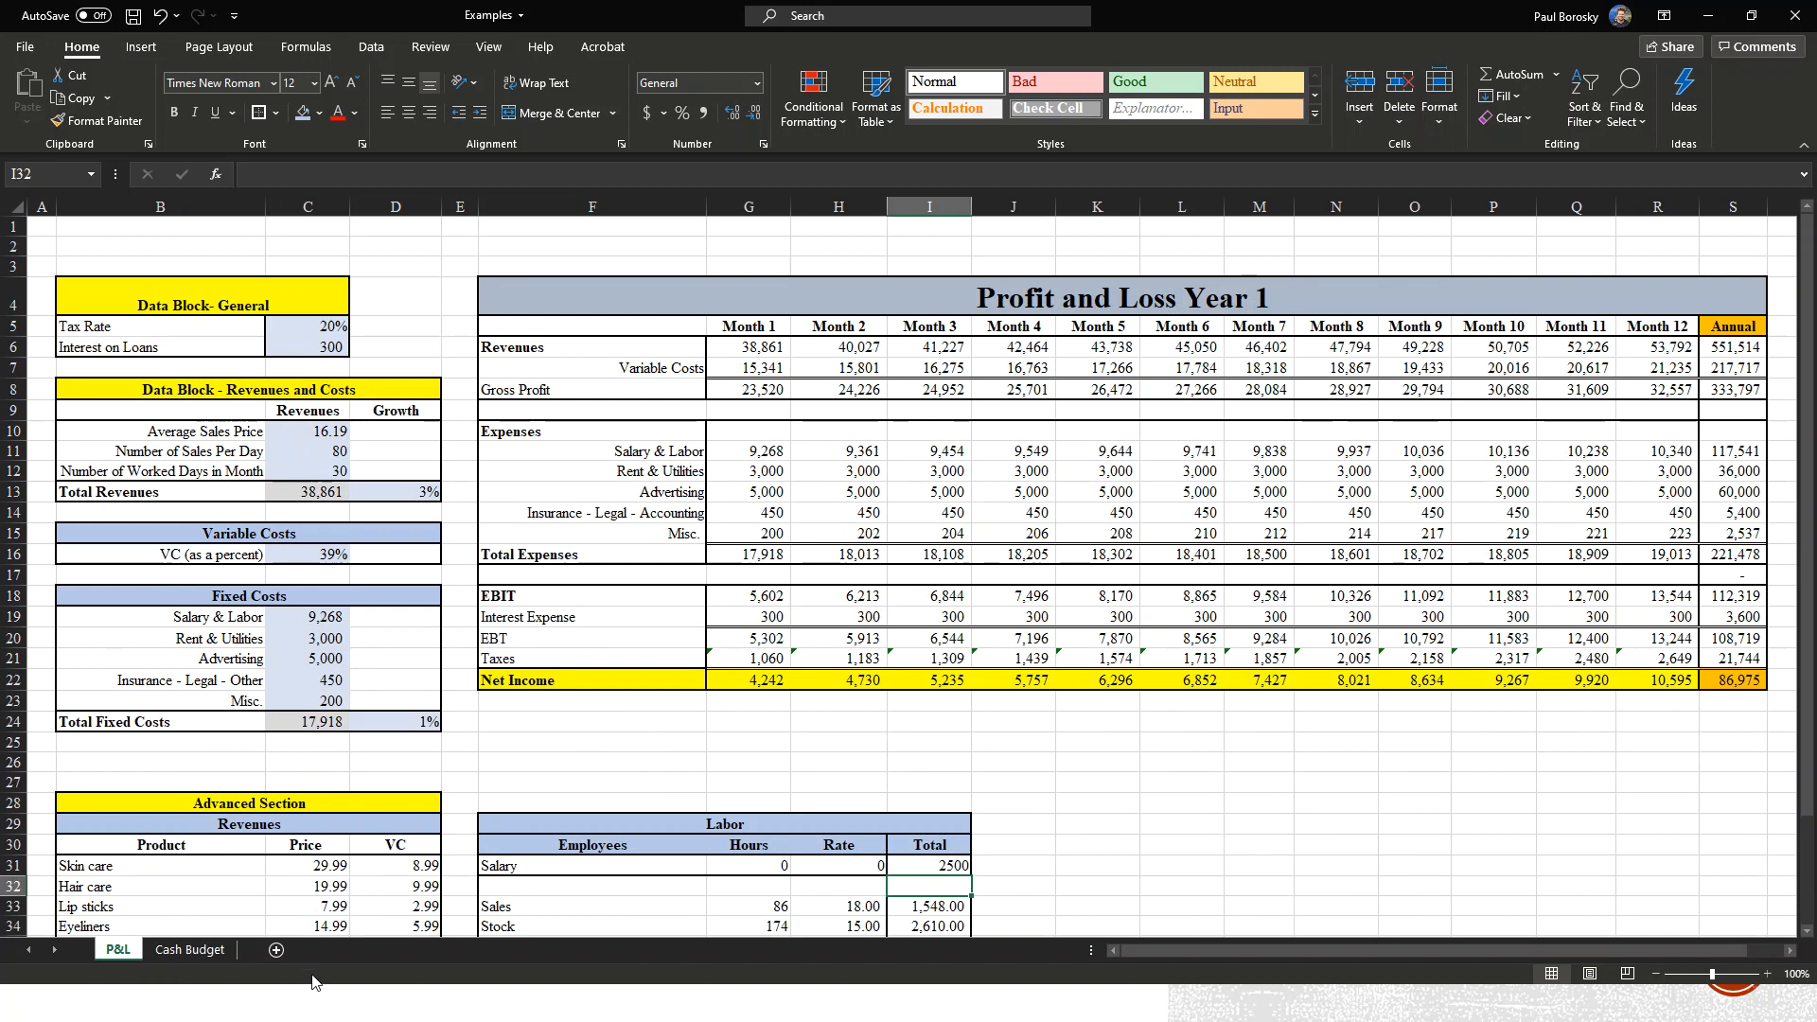
# On the Cash Budget sheet, set Cash Sales as a percent in C3 to 50% and check the Month 2 Credit Sales formula.
pyautogui.click(192, 949)
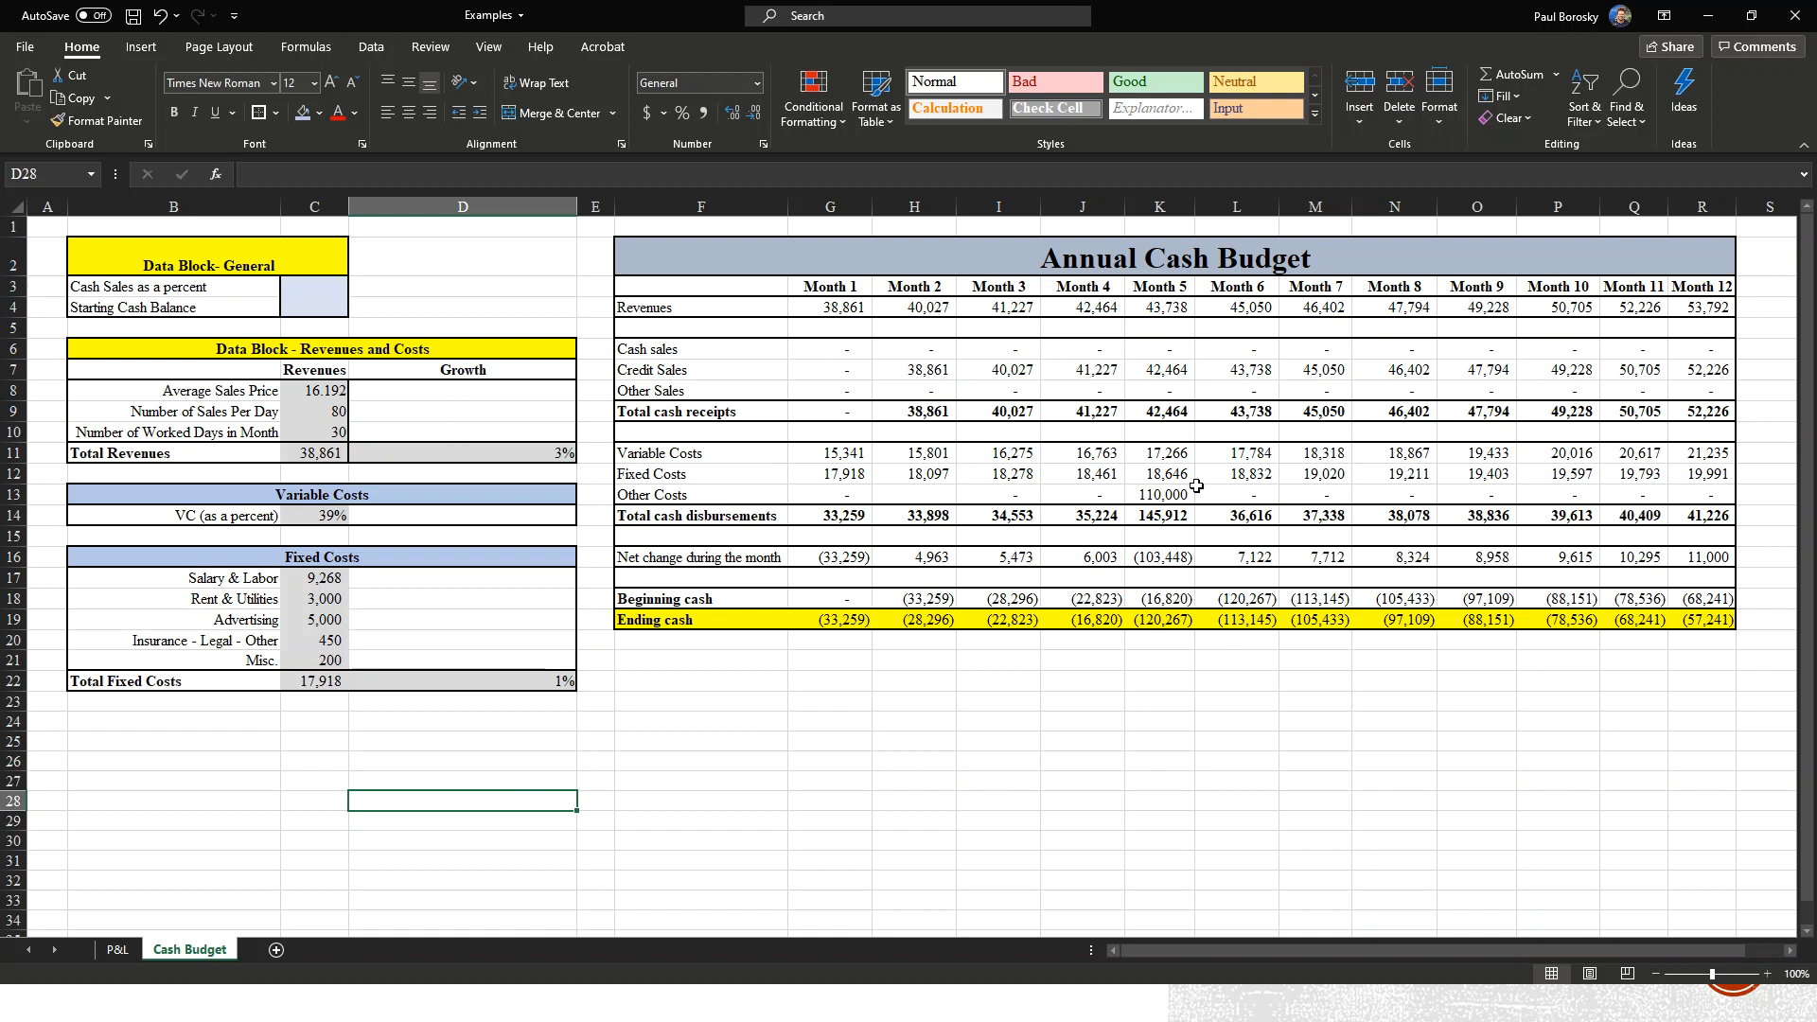
pyautogui.click(407, 305)
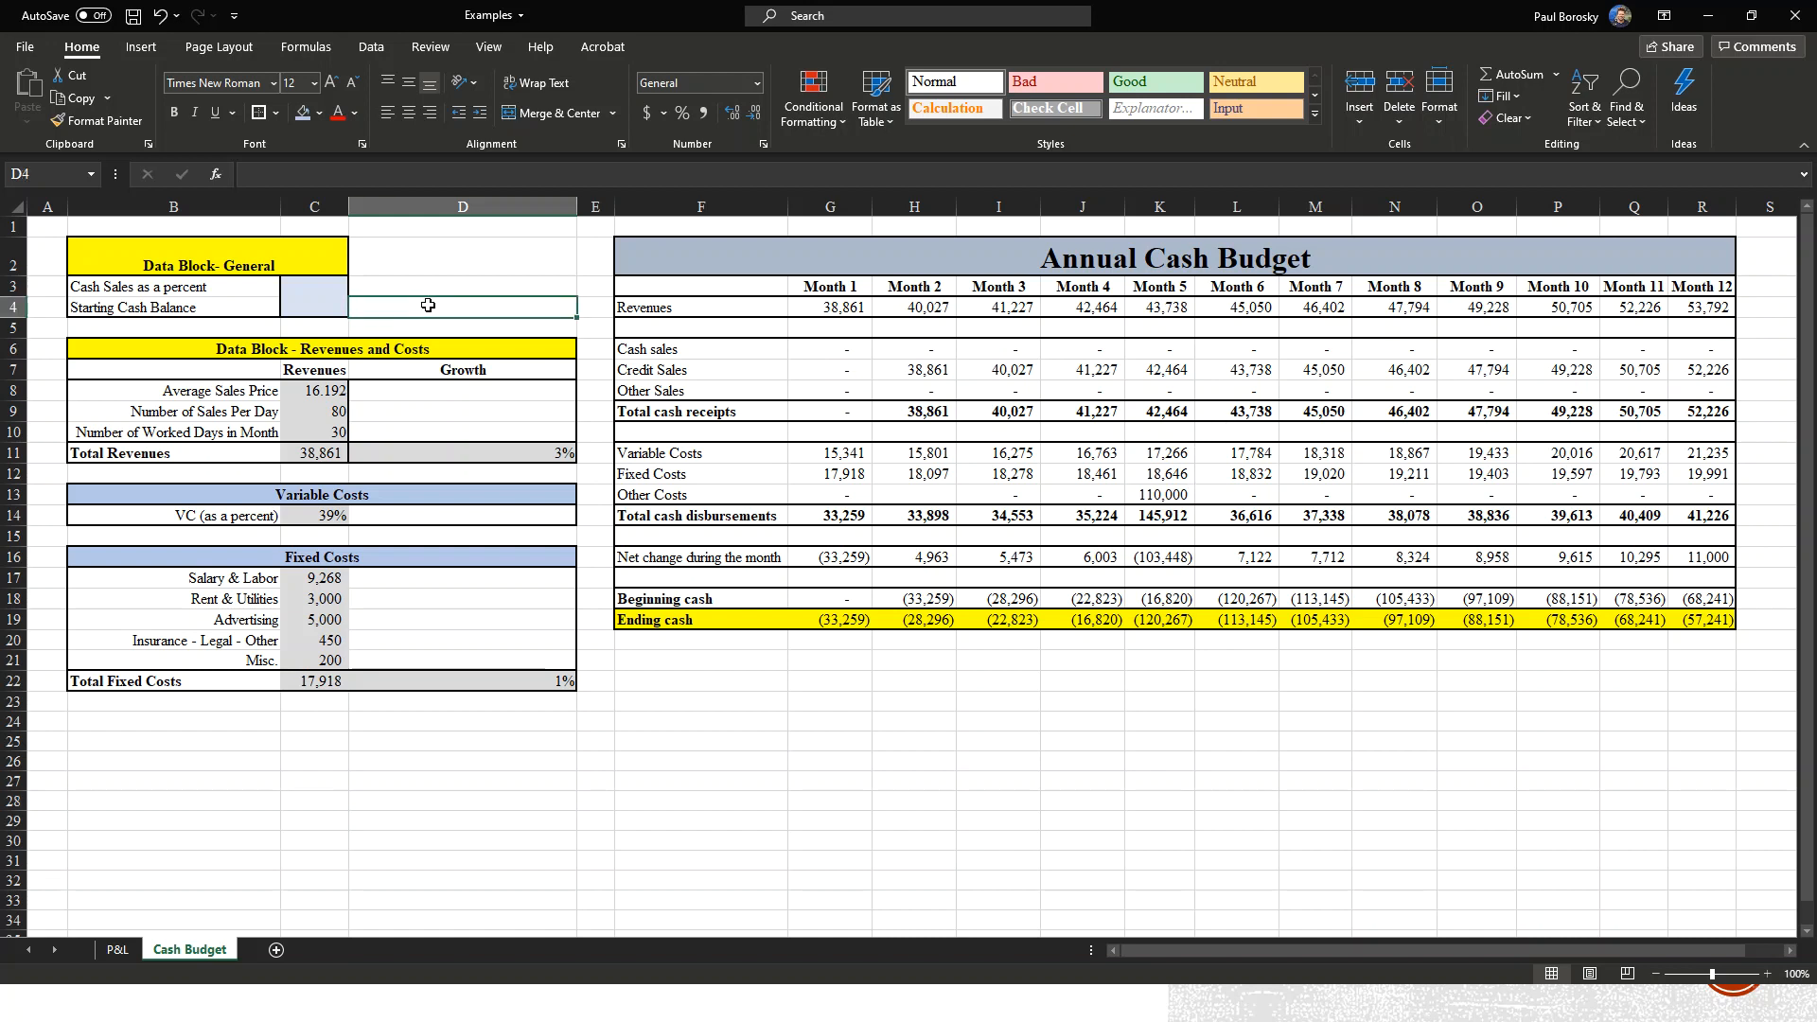
pyautogui.click(316, 293)
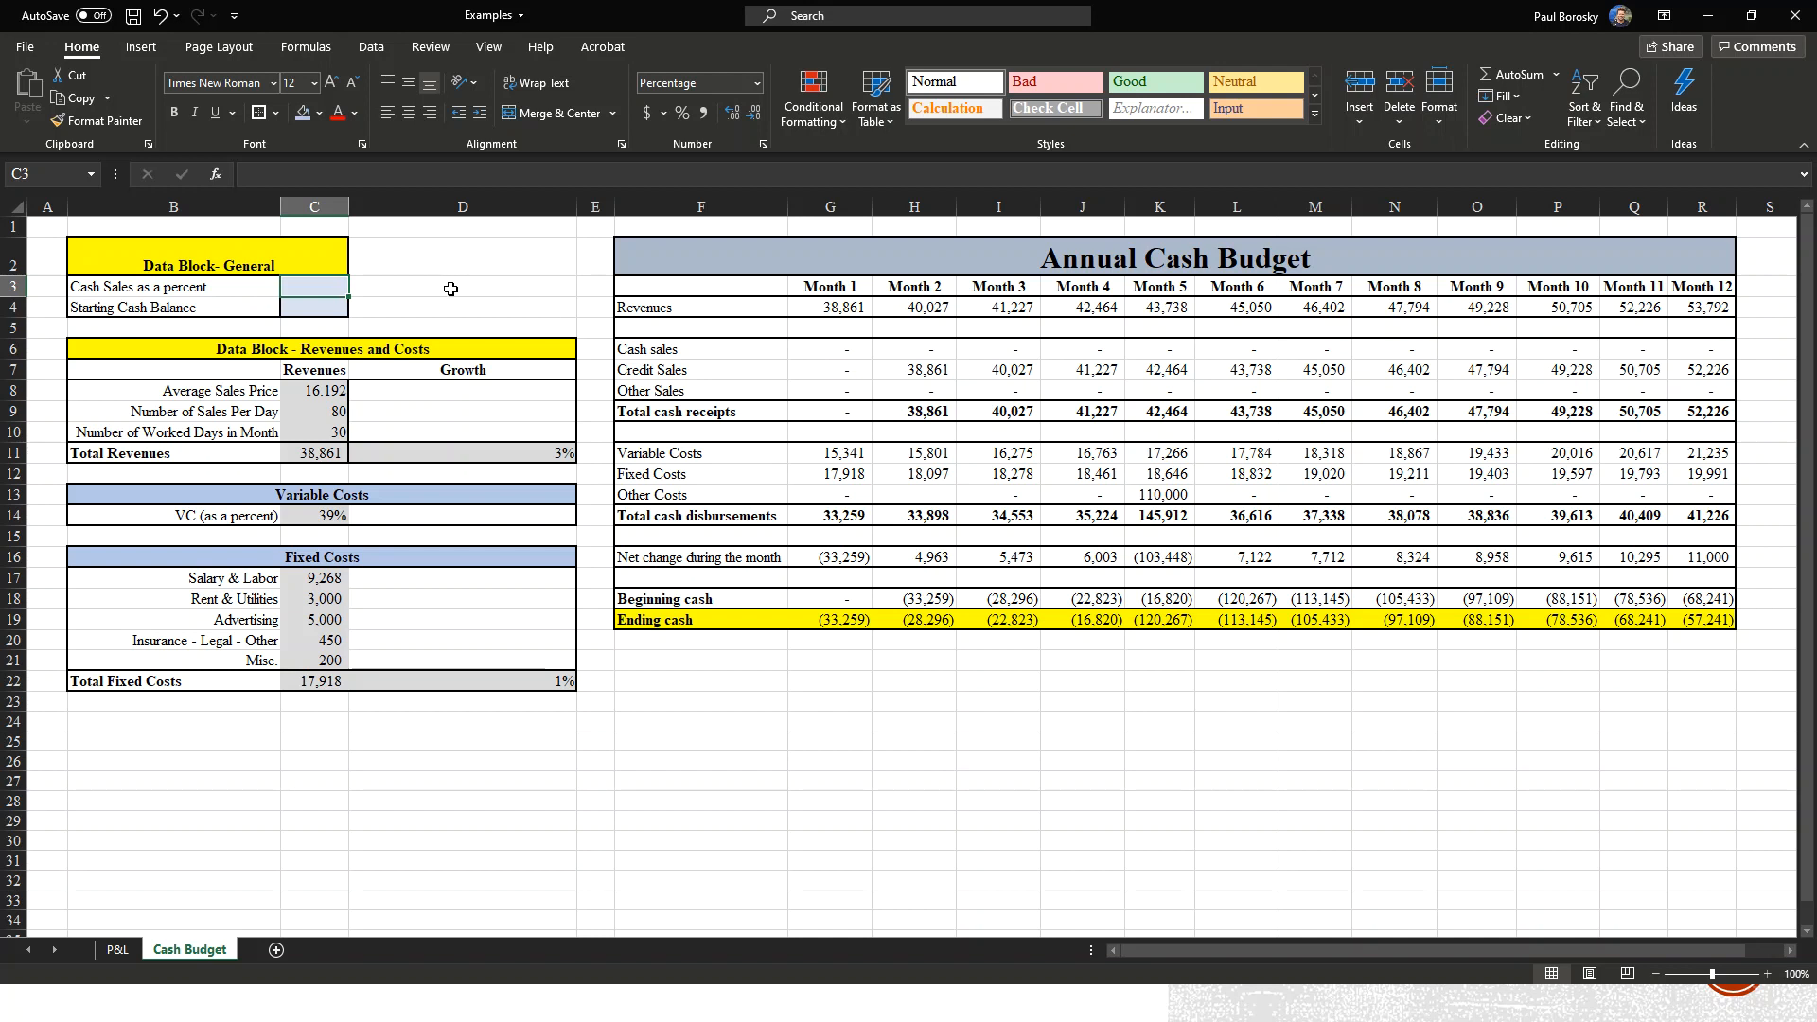
pyautogui.click(308, 271)
pyautogui.click(337, 284)
pyautogui.write('50')
pyautogui.press('Return')
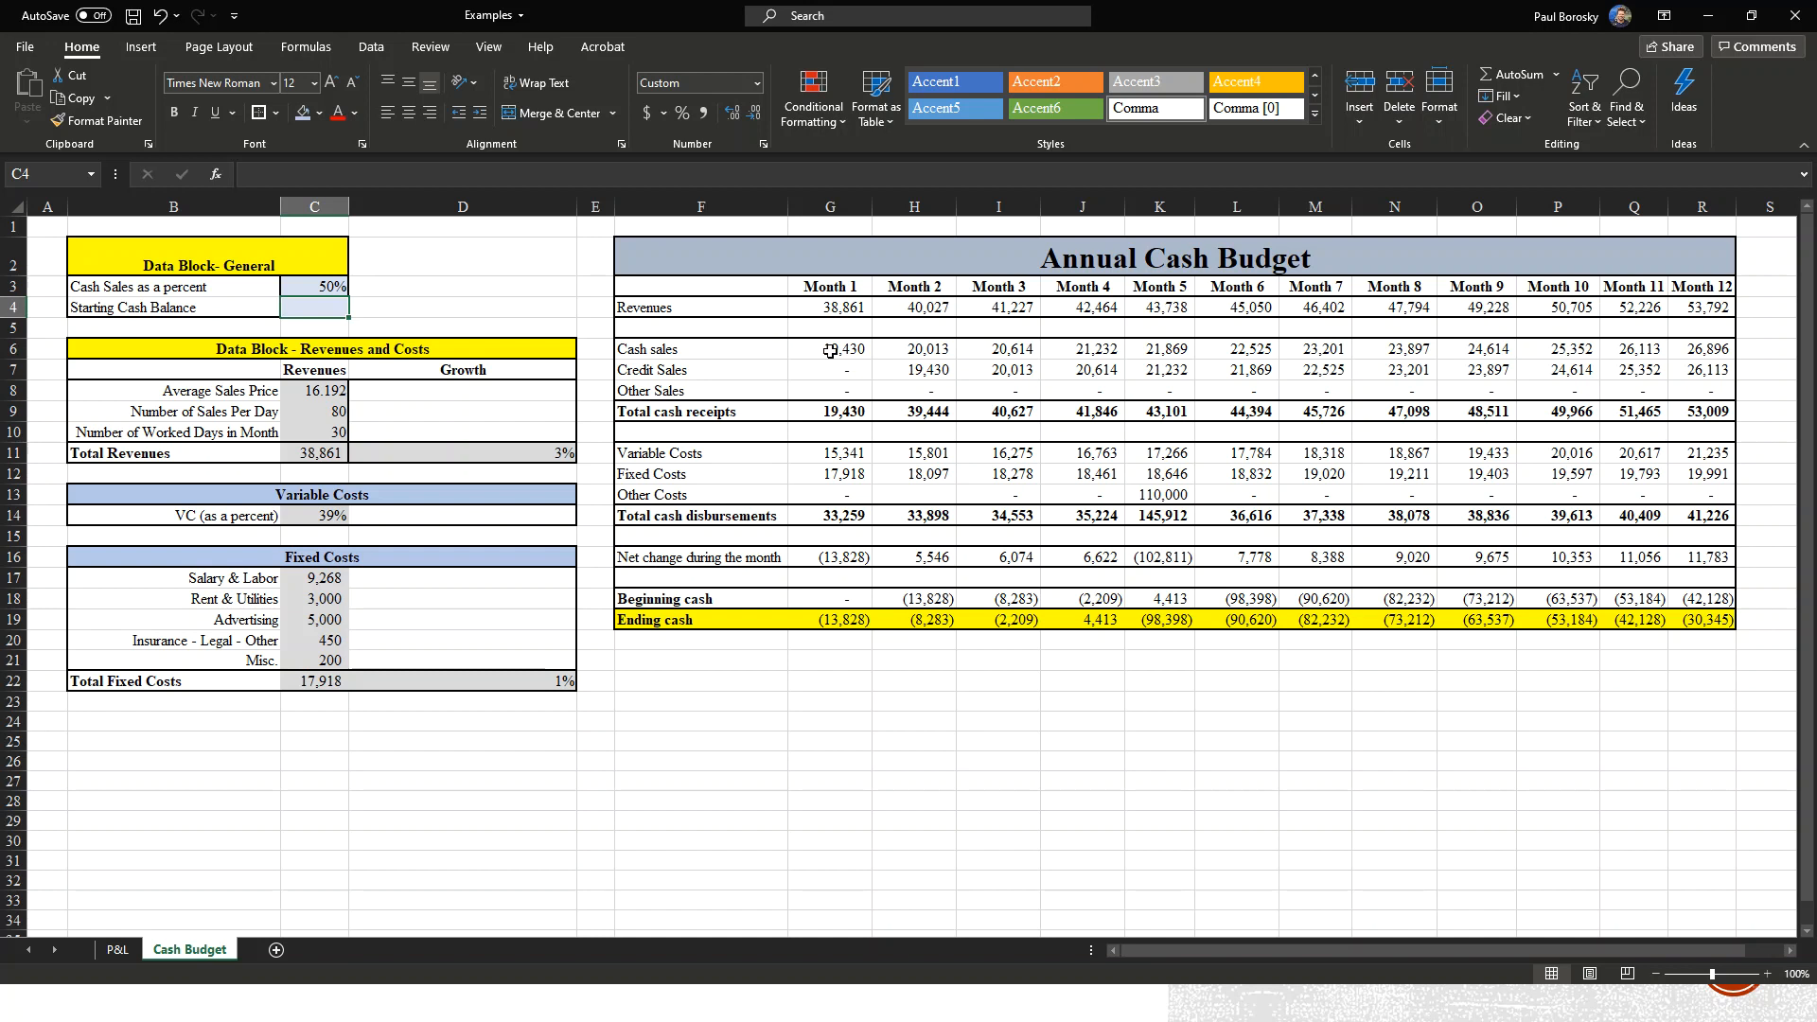
pyautogui.click(935, 372)
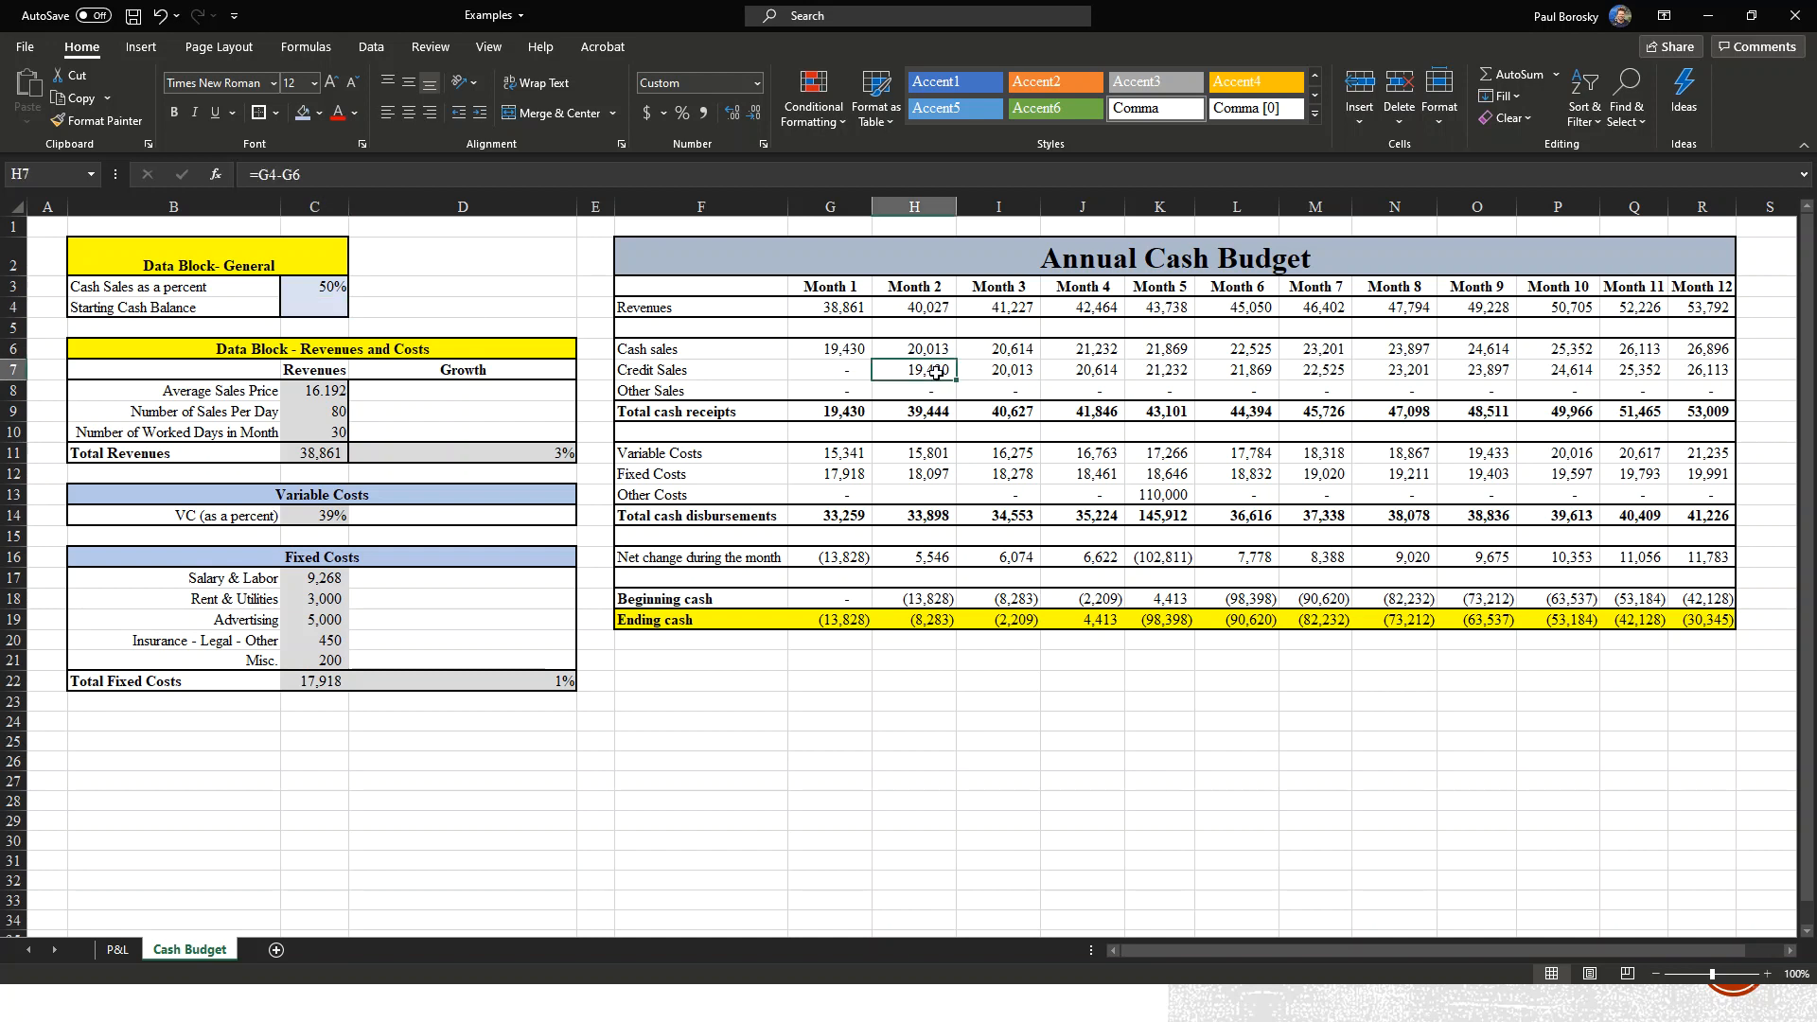
# Set the Starting Cash Balance in C4 to 10,000.
pyautogui.click(288, 305)
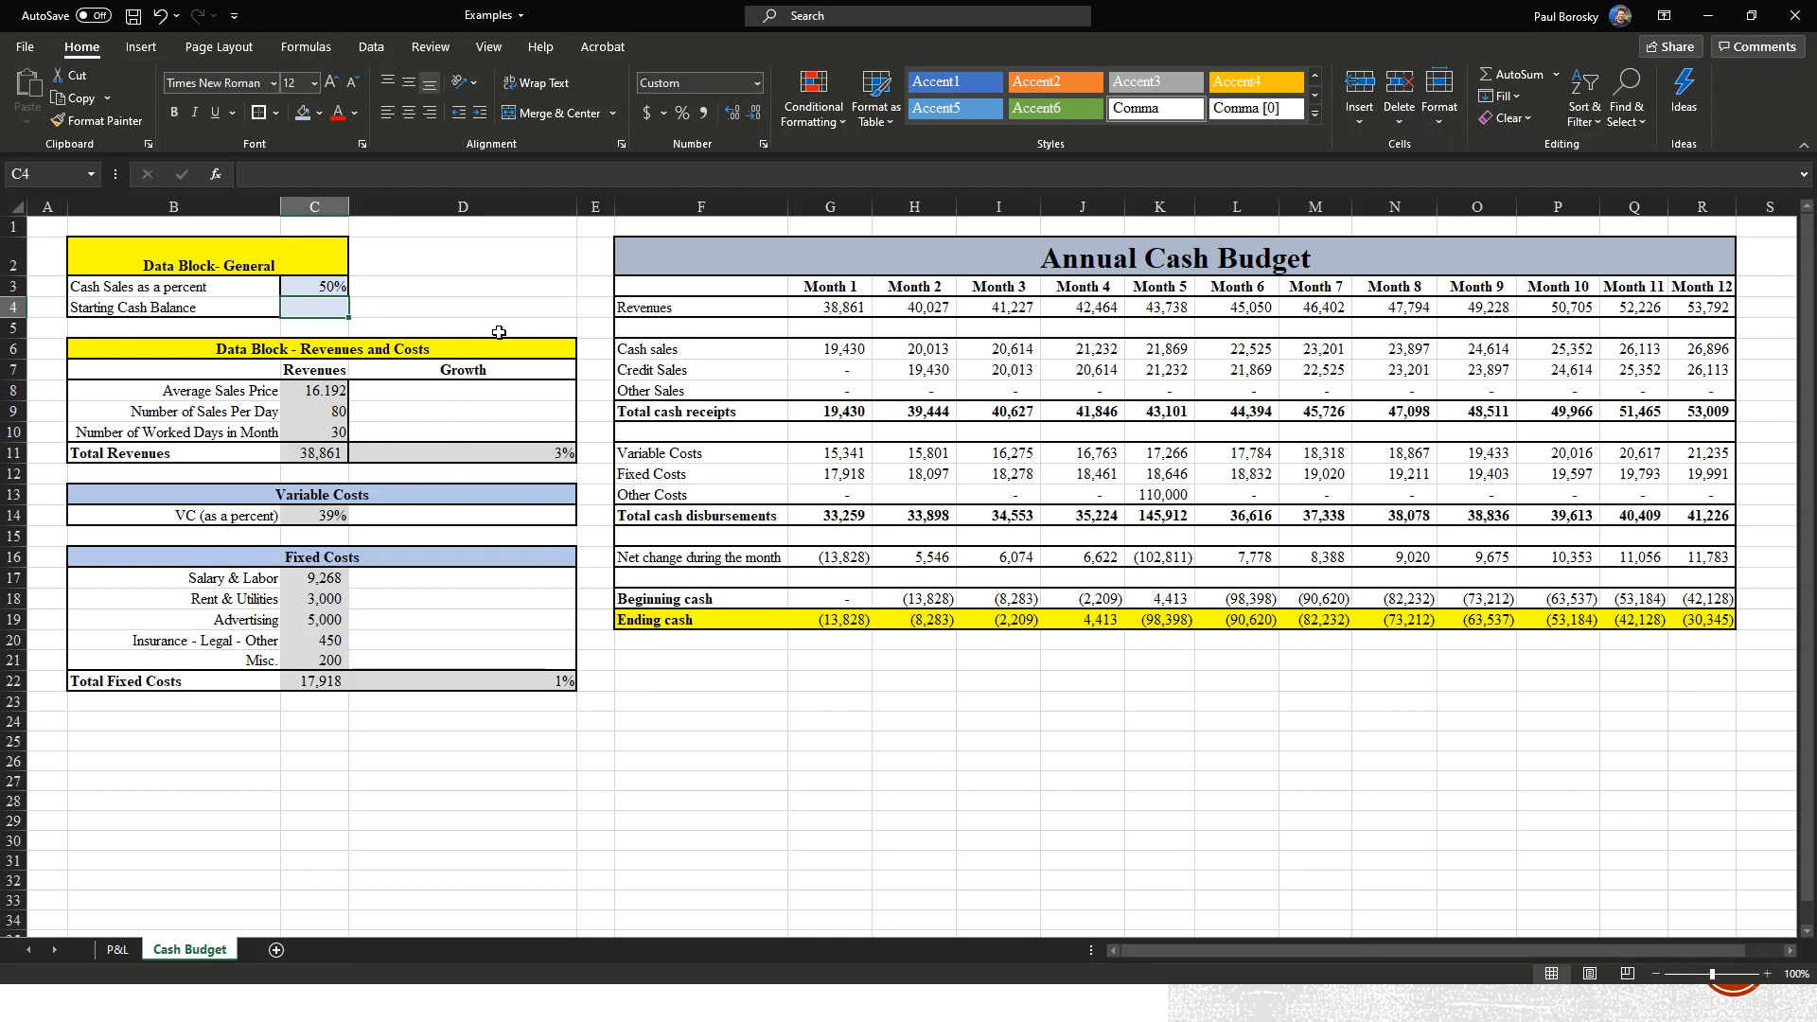
pyautogui.write('10,000')
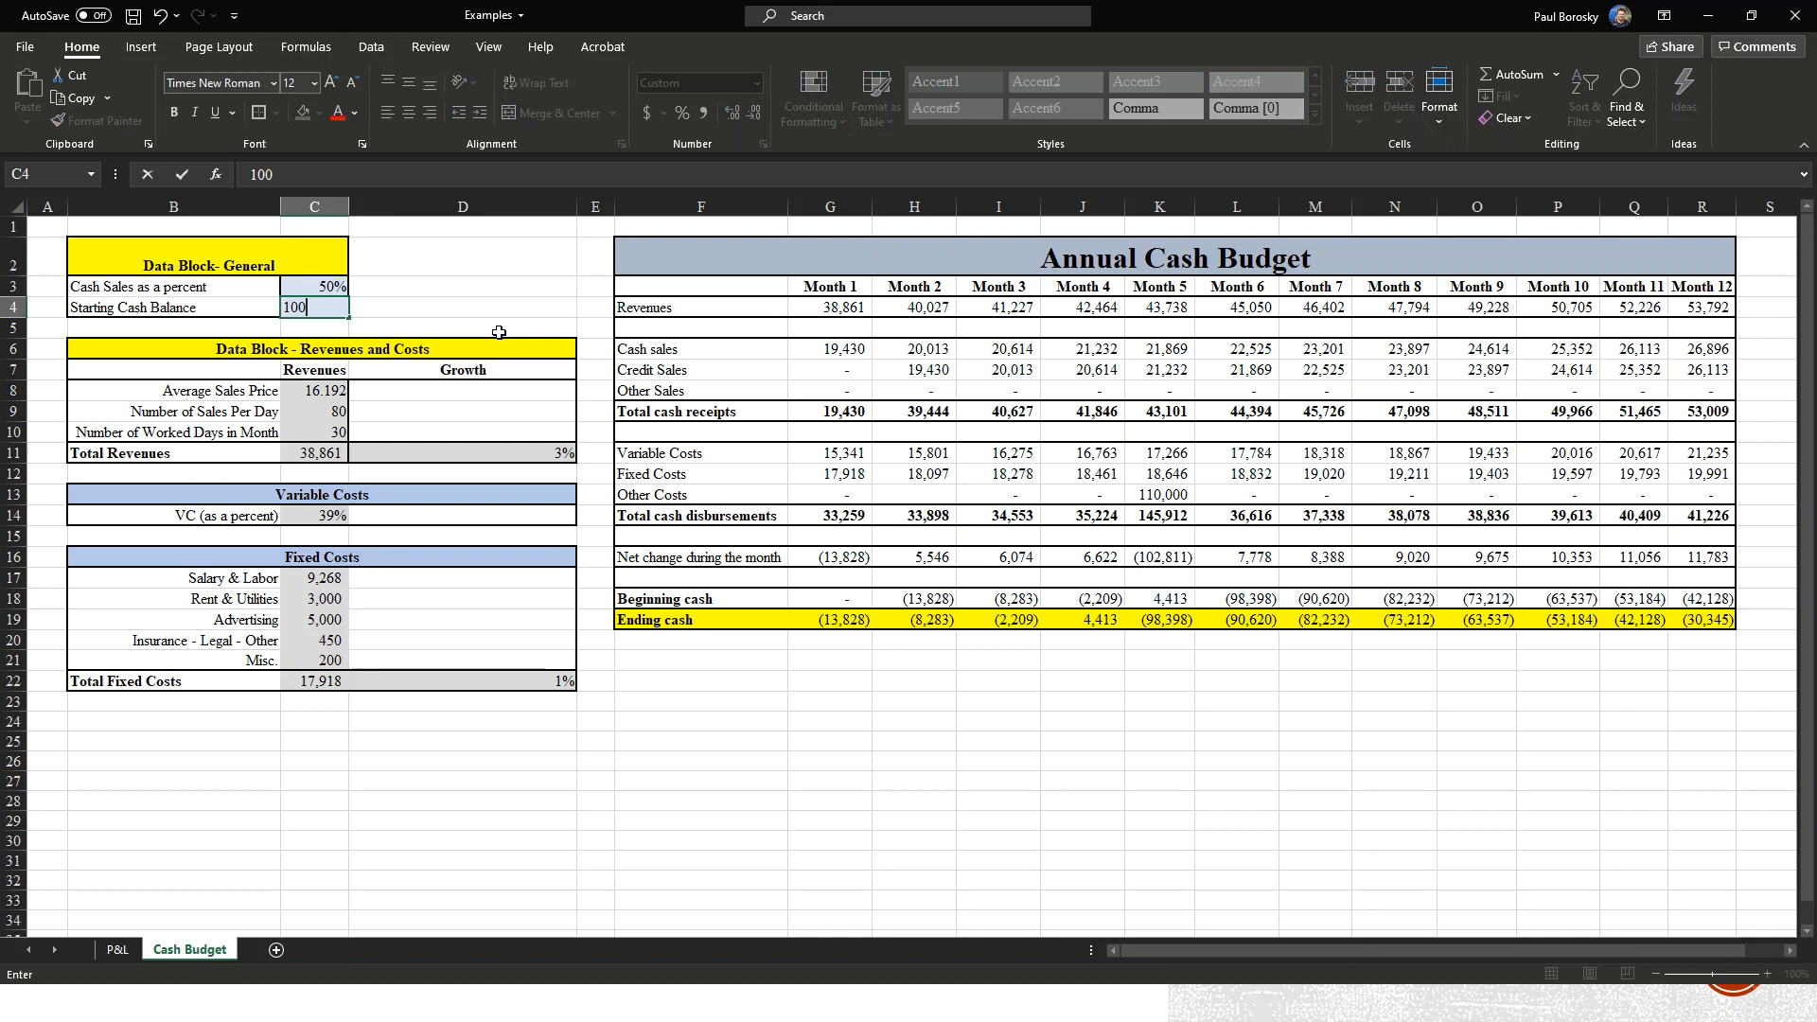
pyautogui.press('Return')
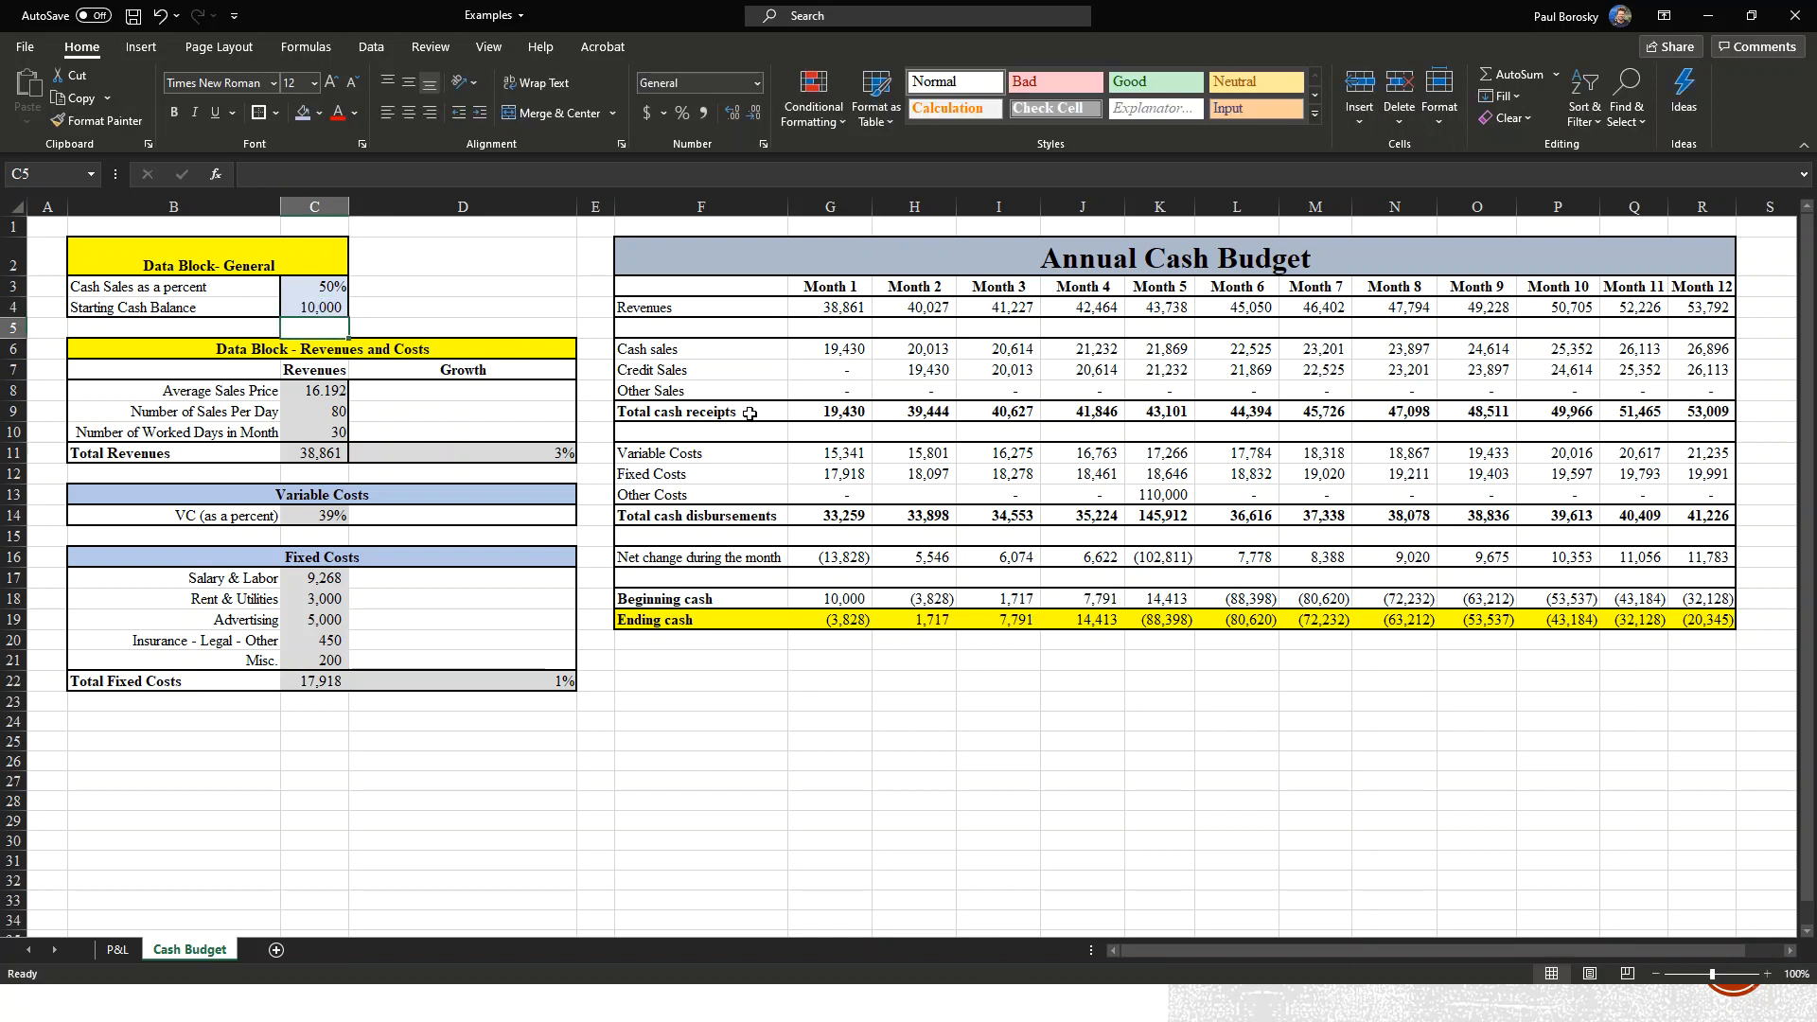
# Examine the cash budget's formulas for cash and credit sales, total cash receipts, beginning cash and ending cash.
pyautogui.click(937, 592)
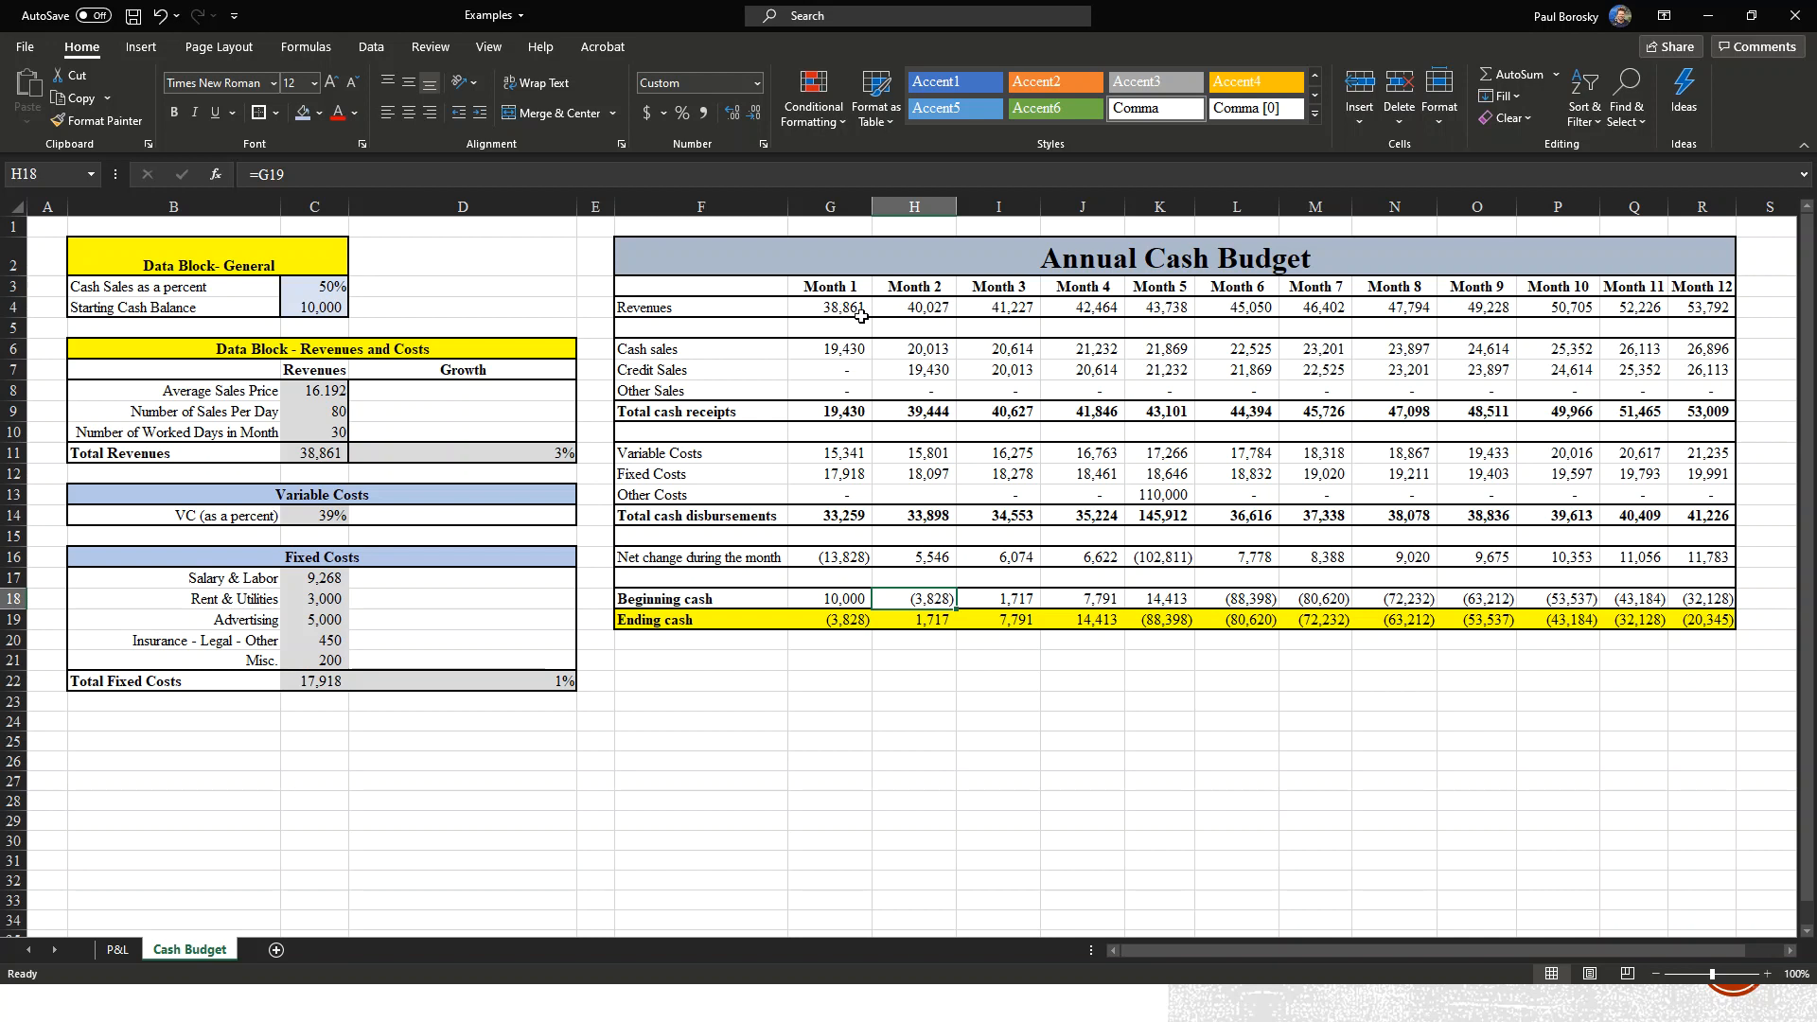
pyautogui.click(126, 951)
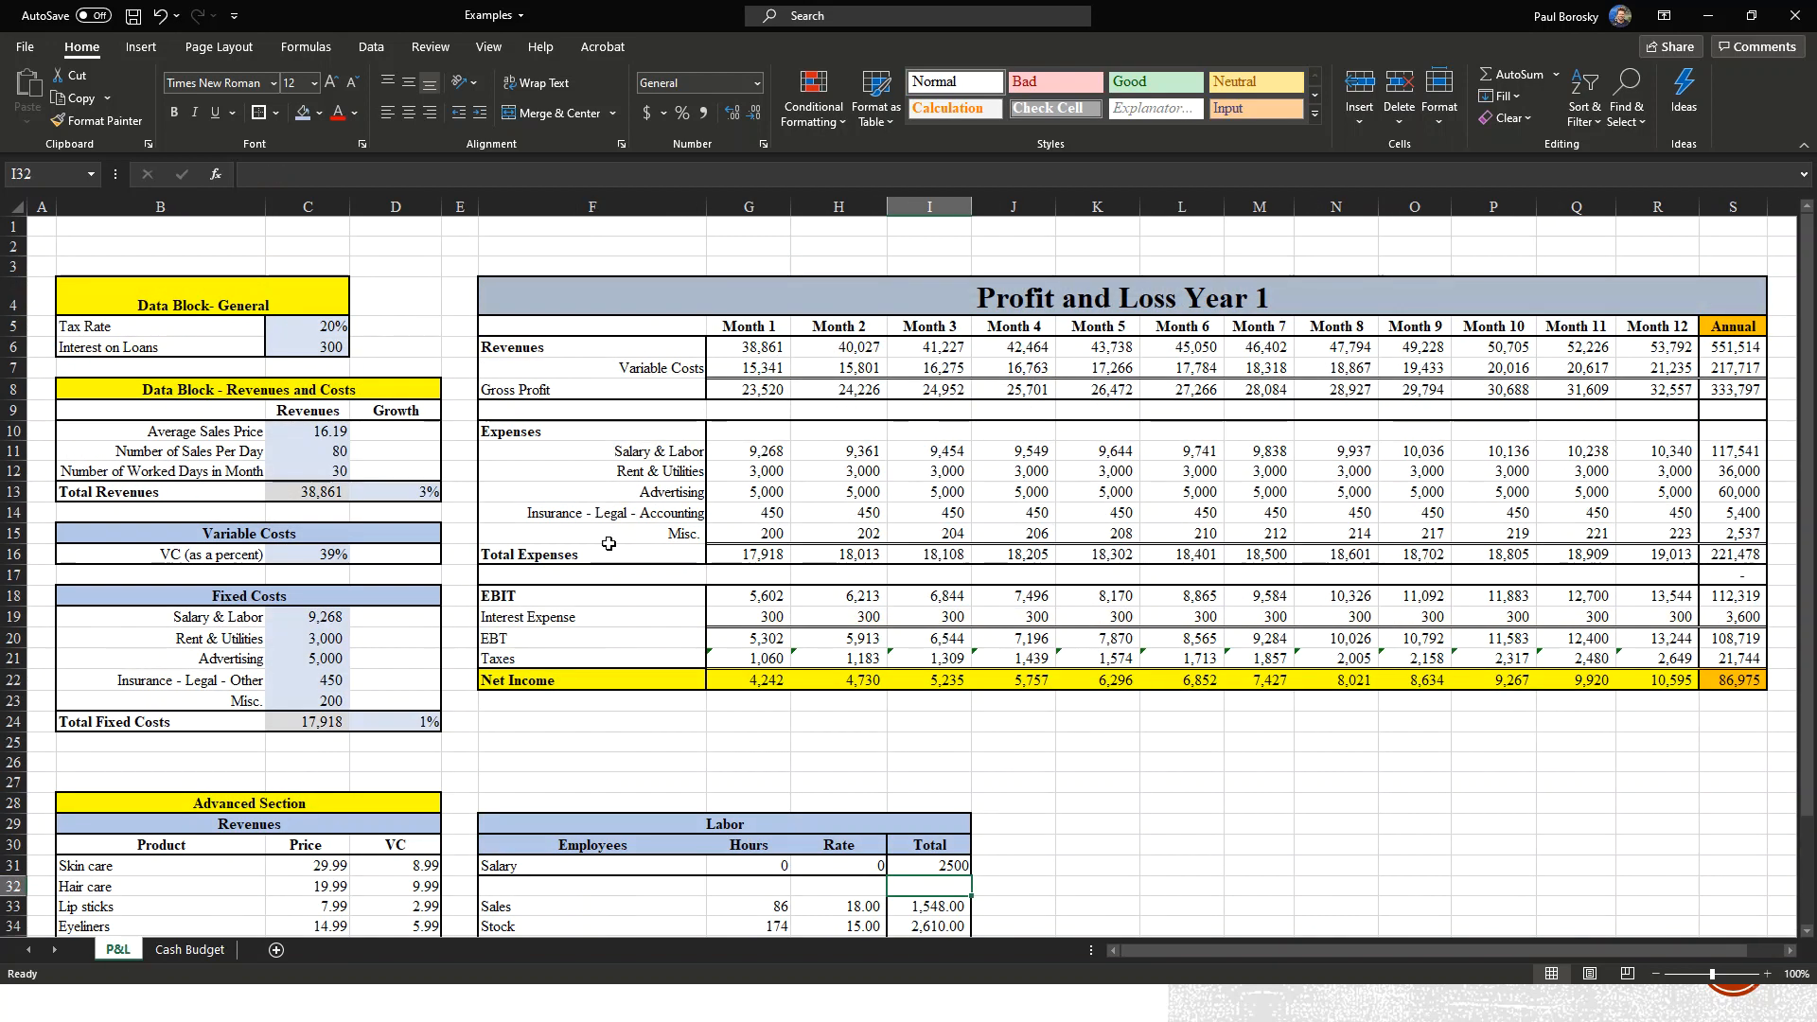
pyautogui.click(180, 951)
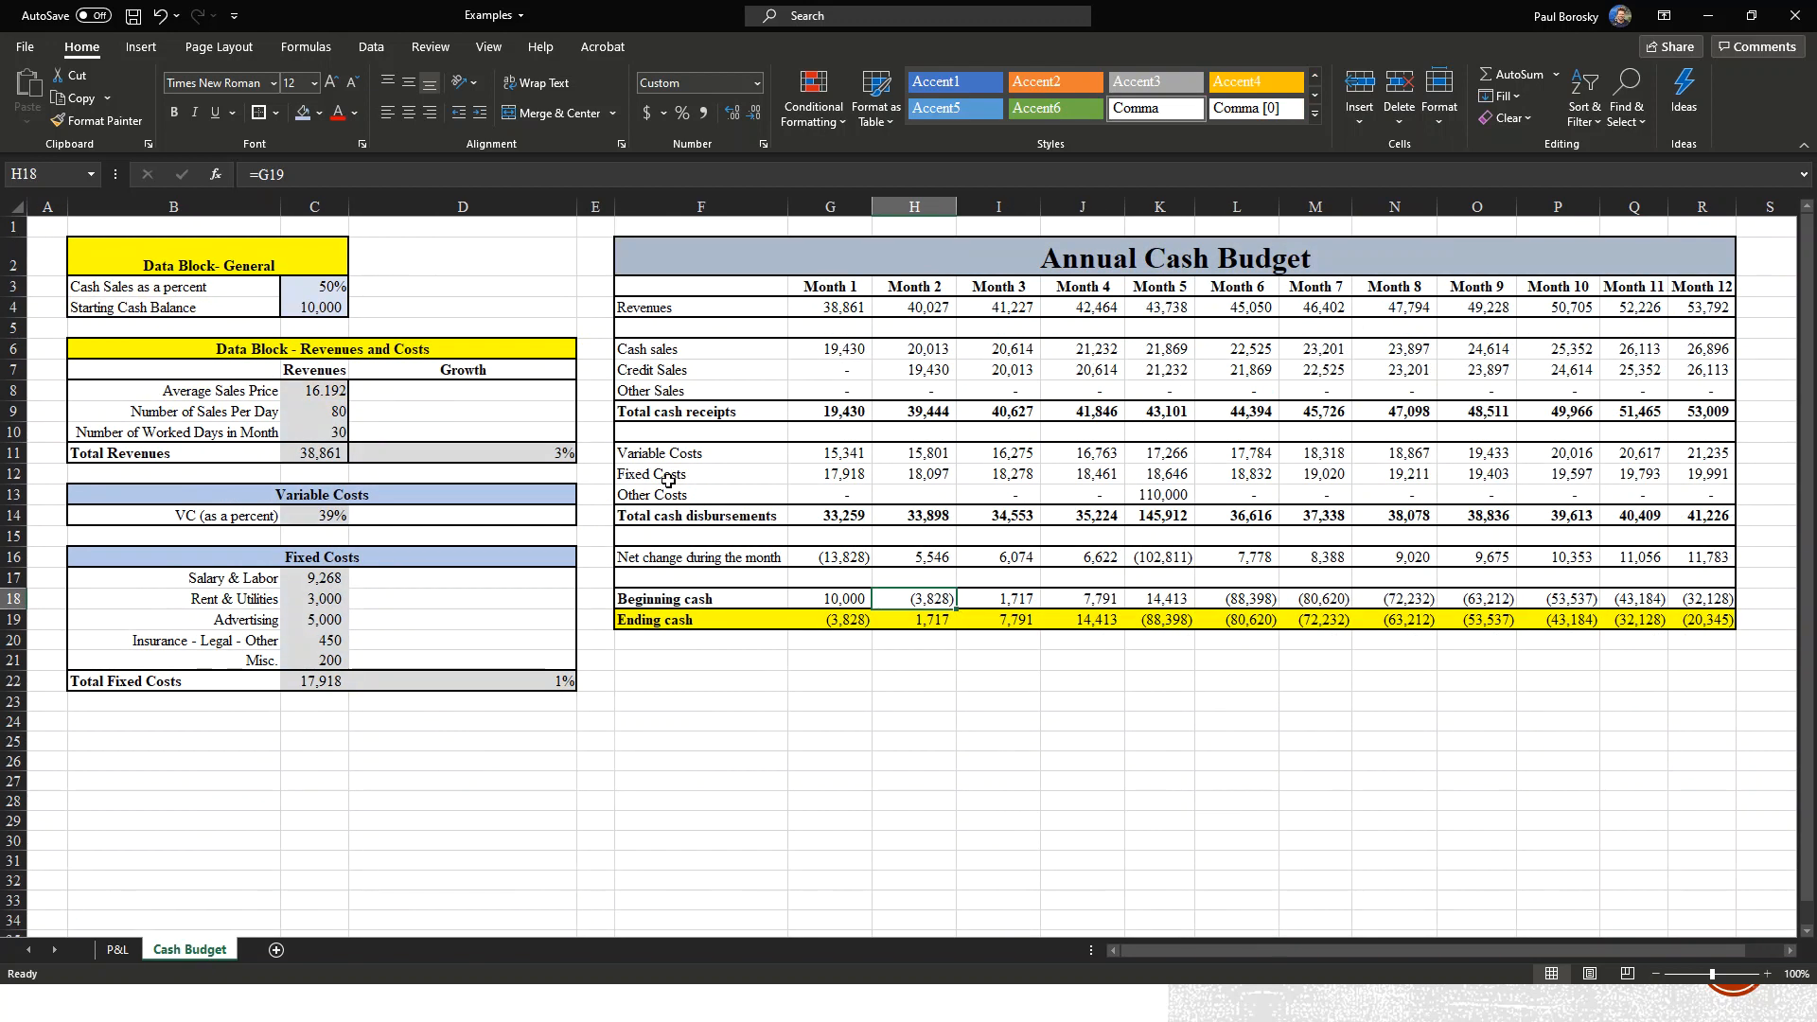
pyautogui.click(842, 349)
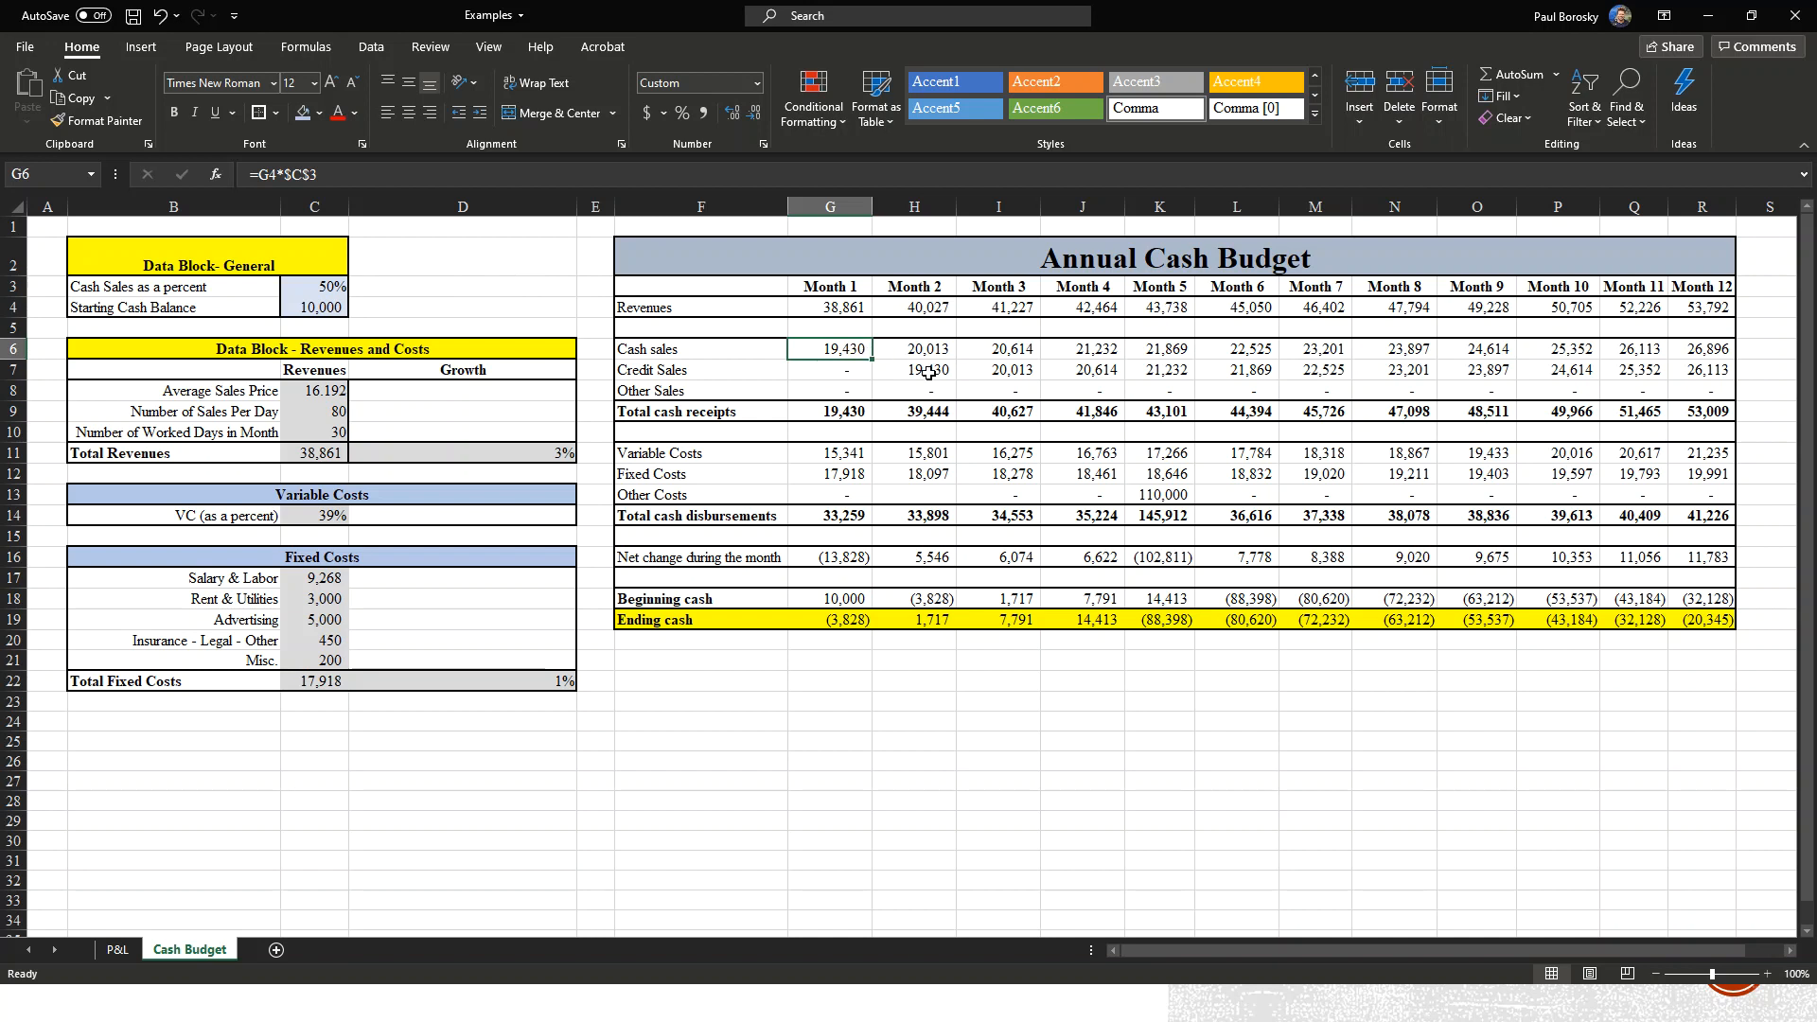
pyautogui.click(931, 371)
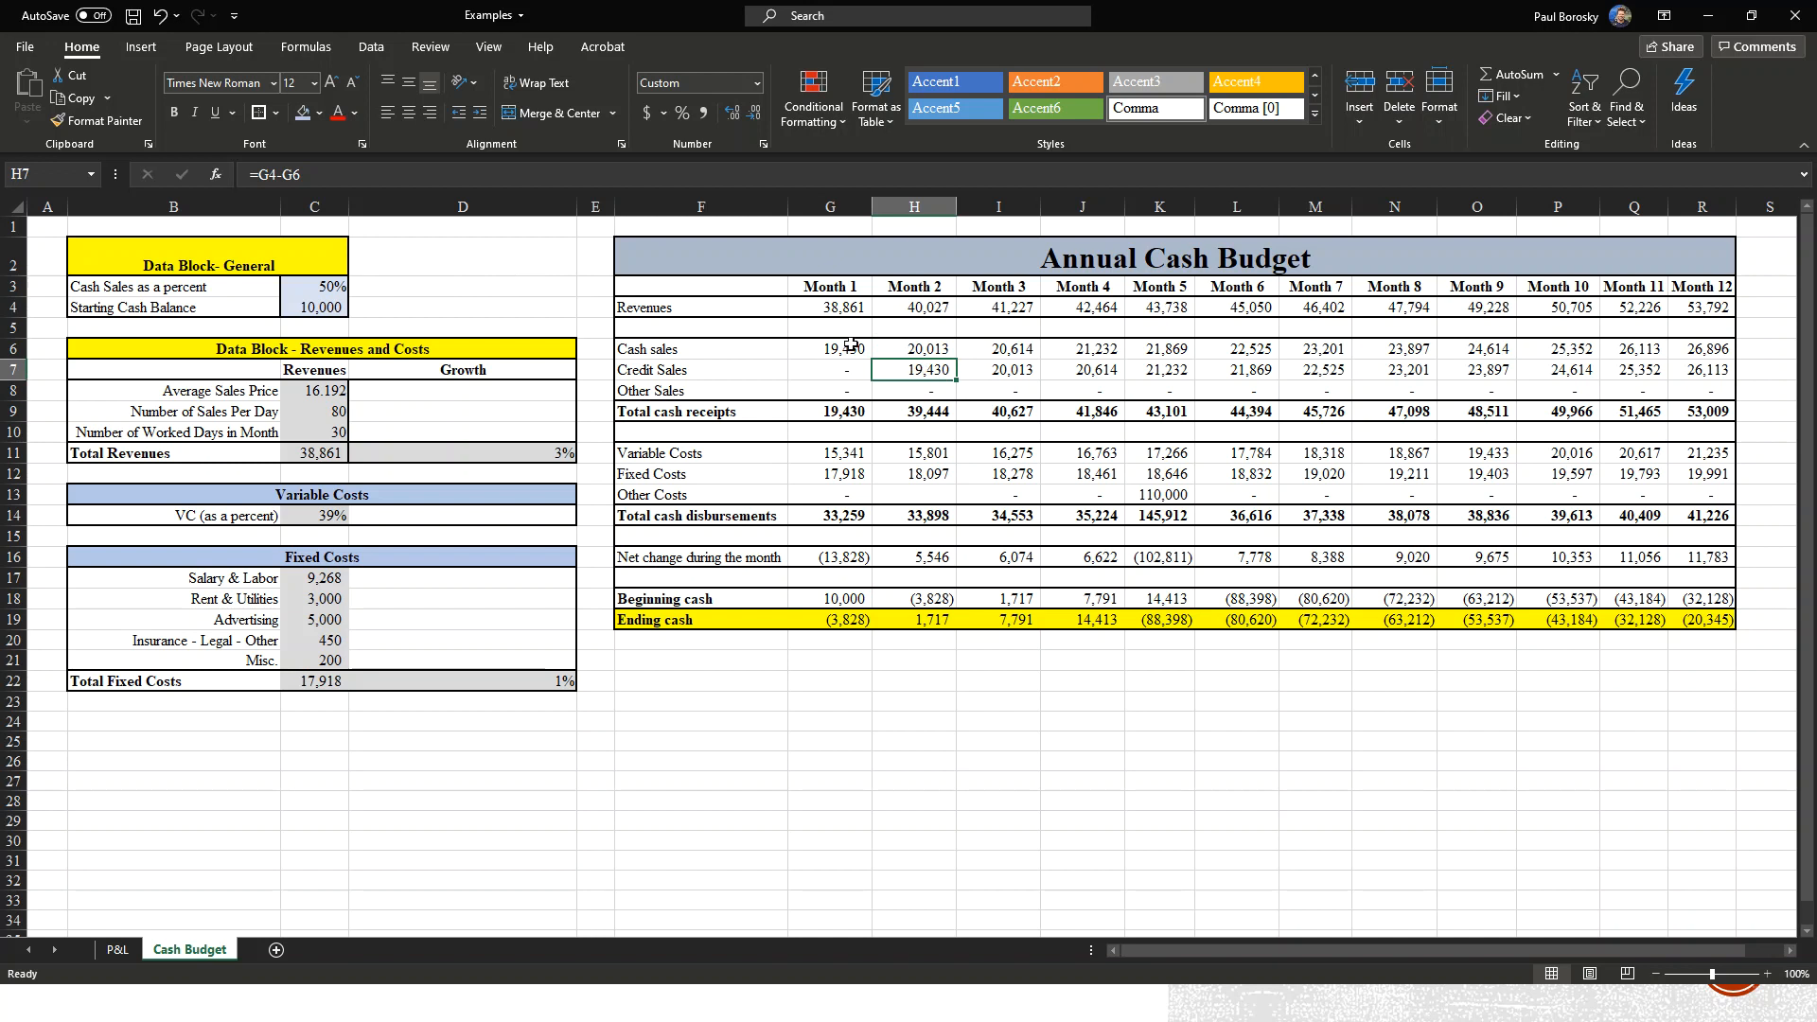
pyautogui.click(823, 416)
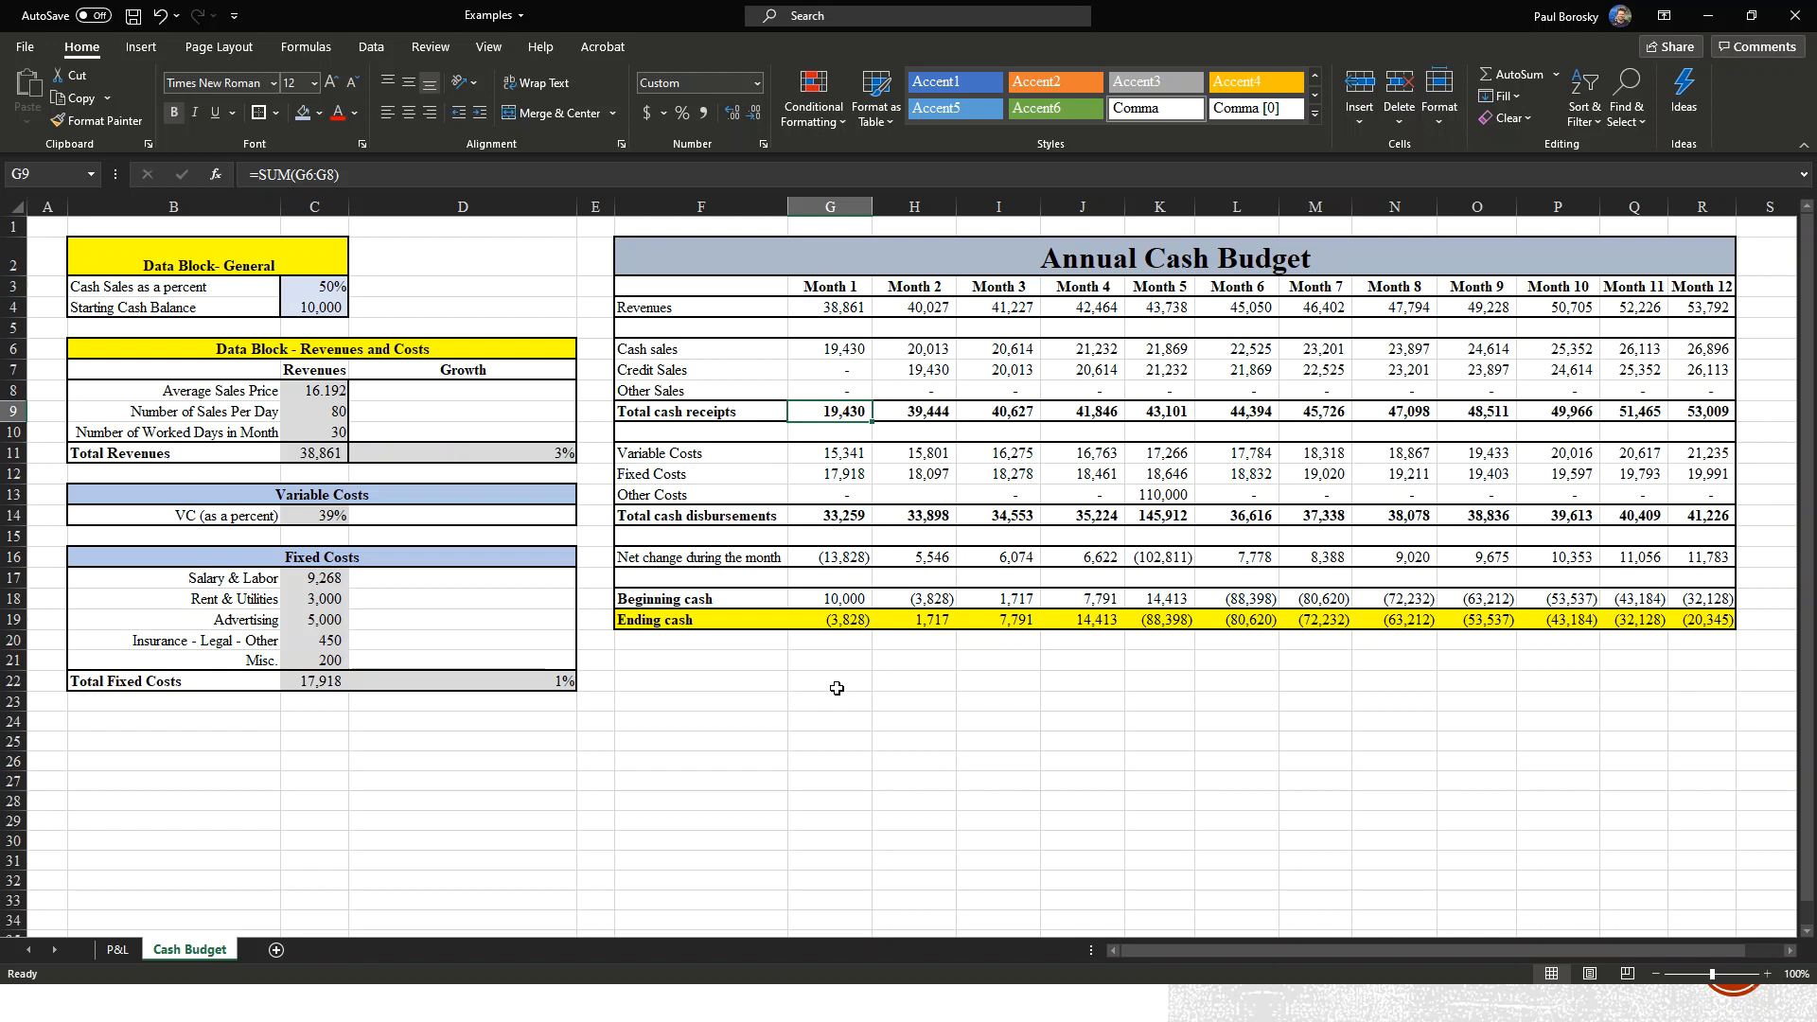
pyautogui.click(838, 688)
pyautogui.click(856, 602)
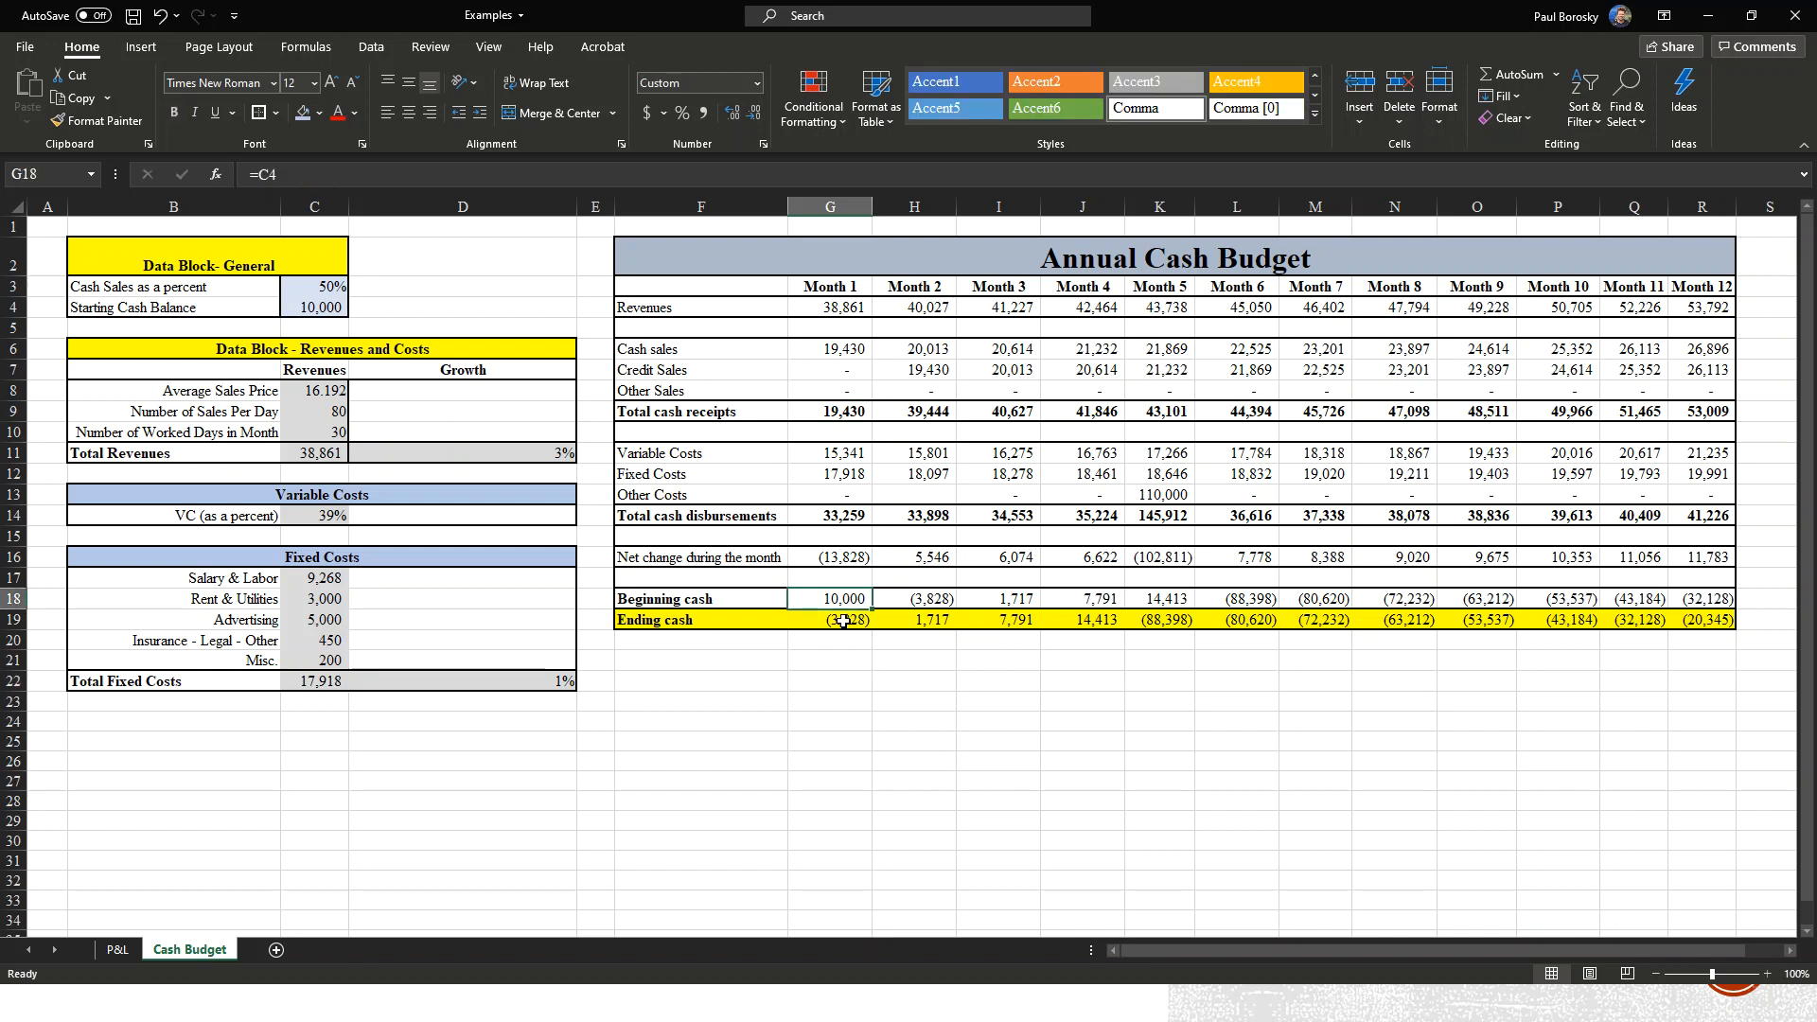
pyautogui.click(838, 621)
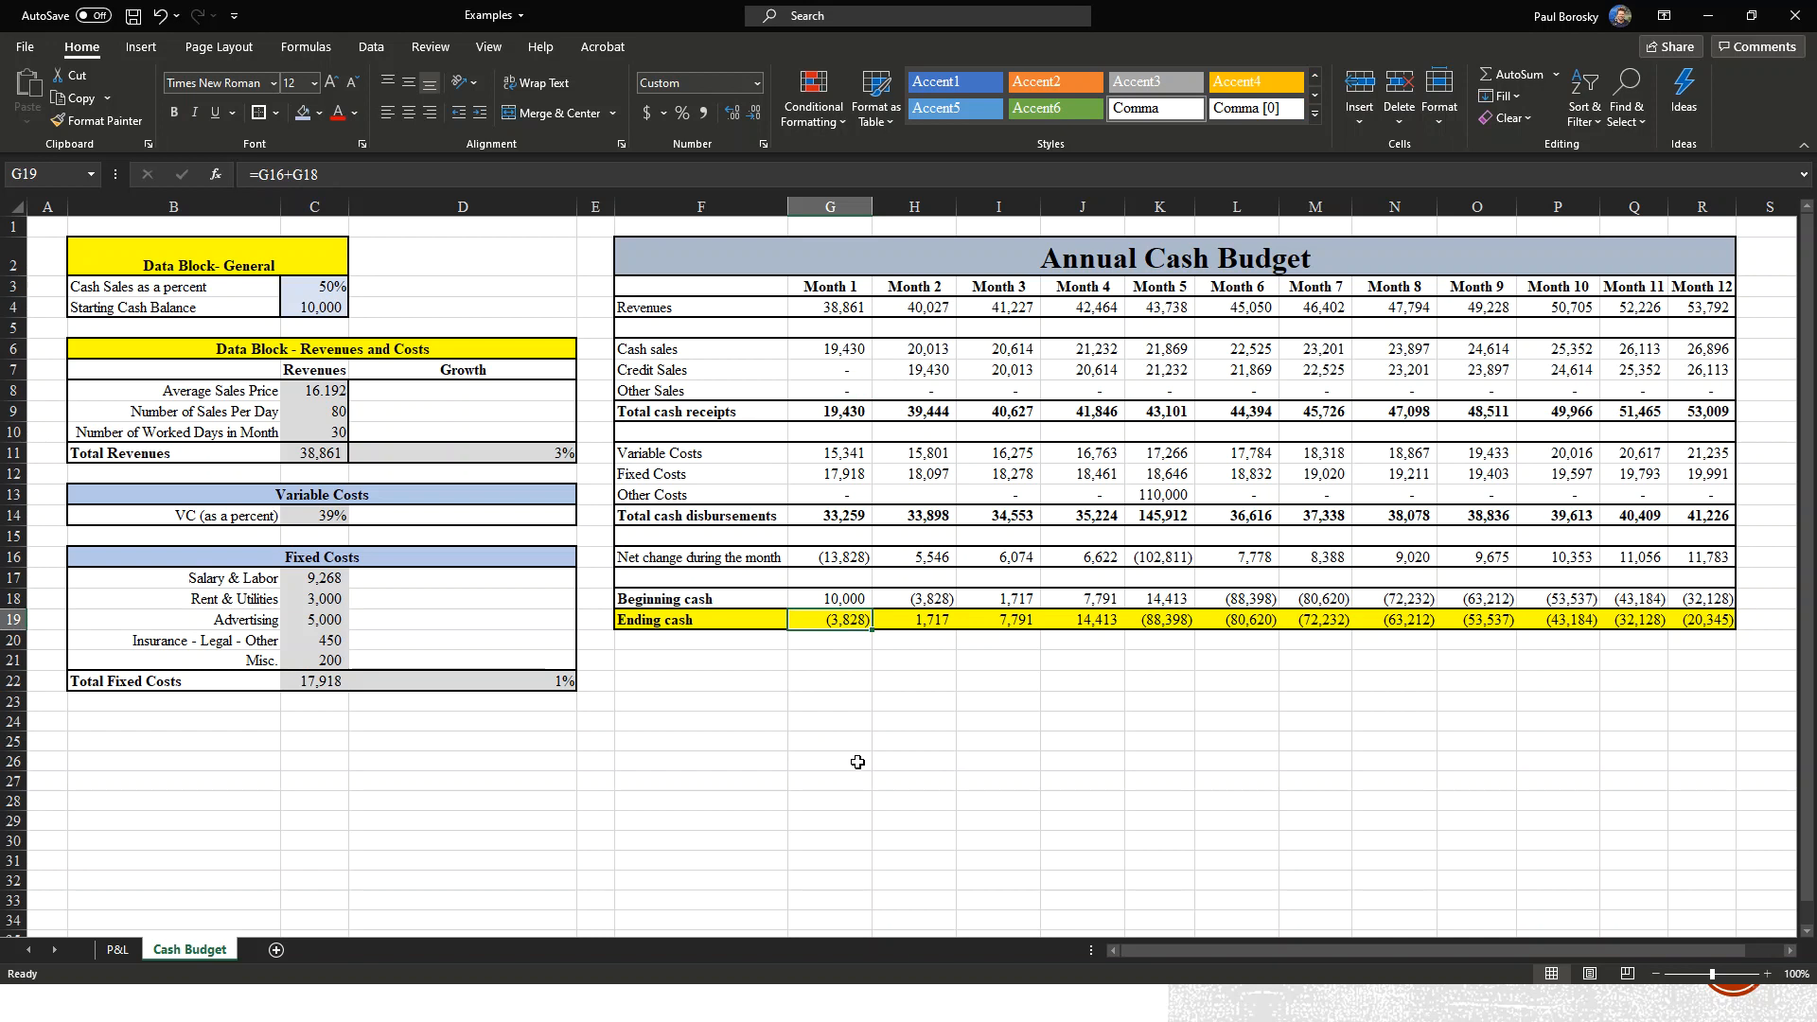
# Set Month 5 Other Costs in K13 to 0 and check the Month 1 Ending cash formula.
pyautogui.click(1183, 497)
pyautogui.press('Delete')
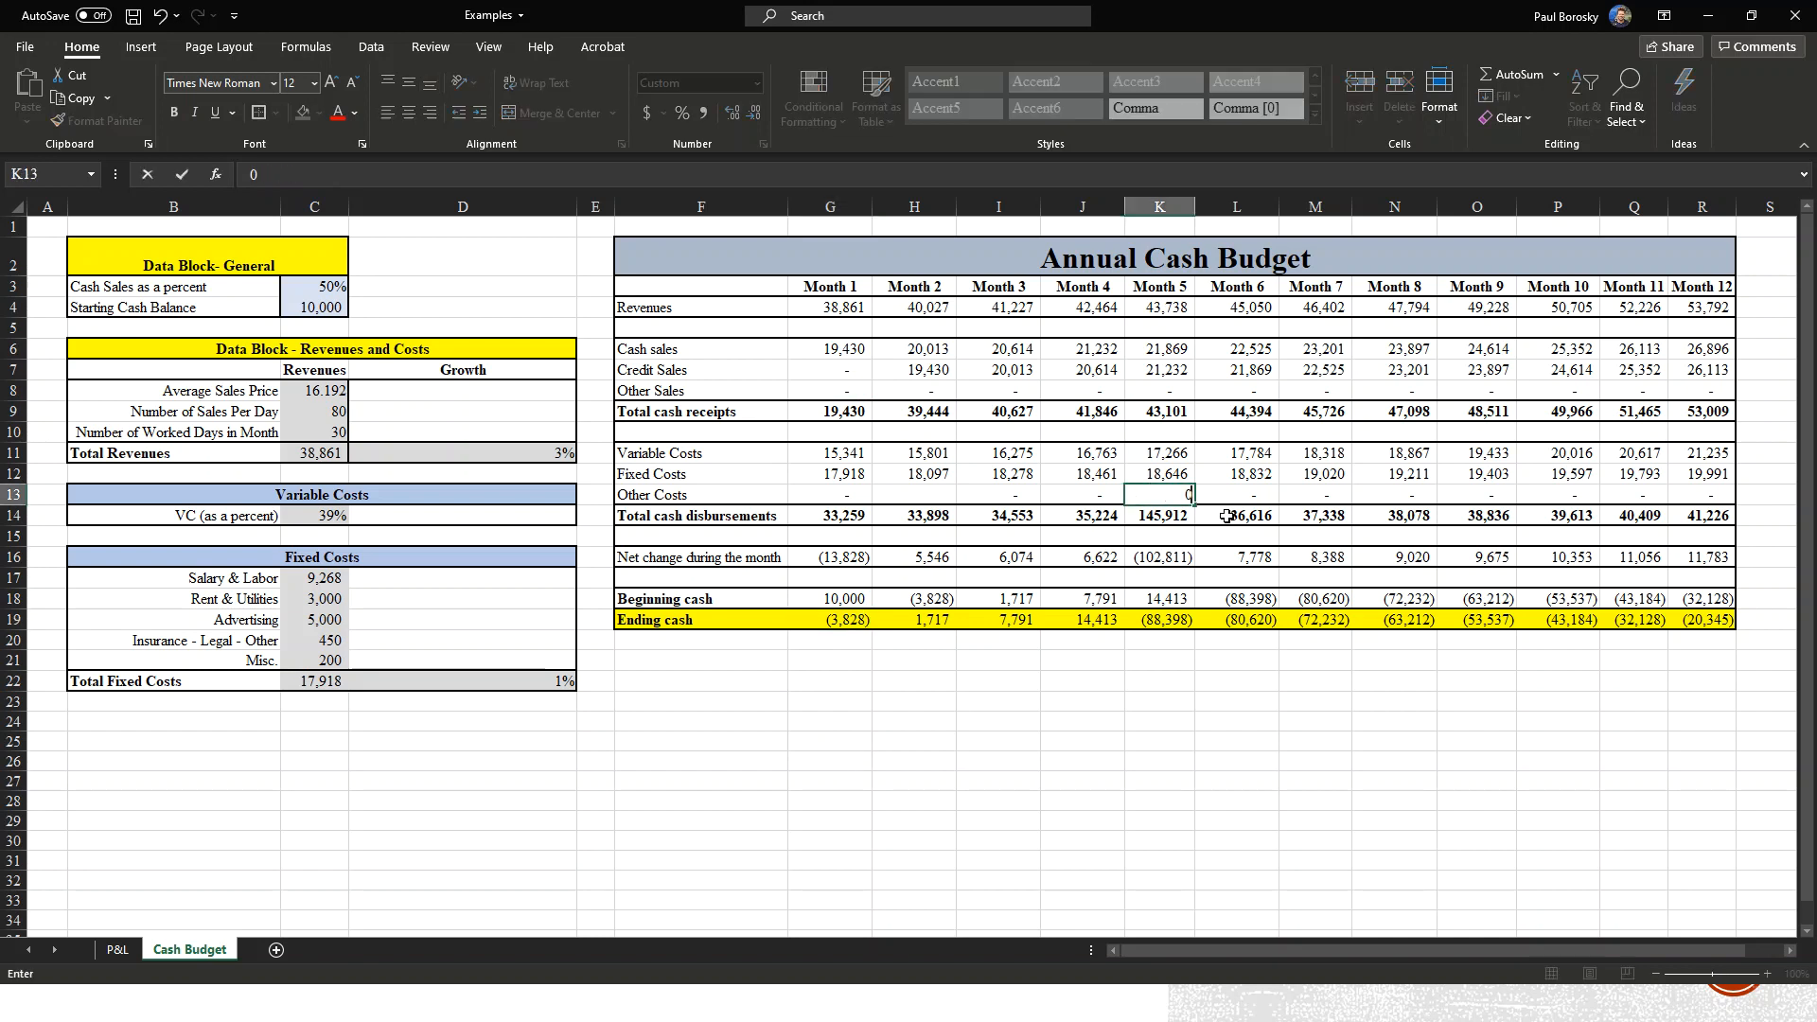
pyautogui.click(775, 620)
pyautogui.click(820, 617)
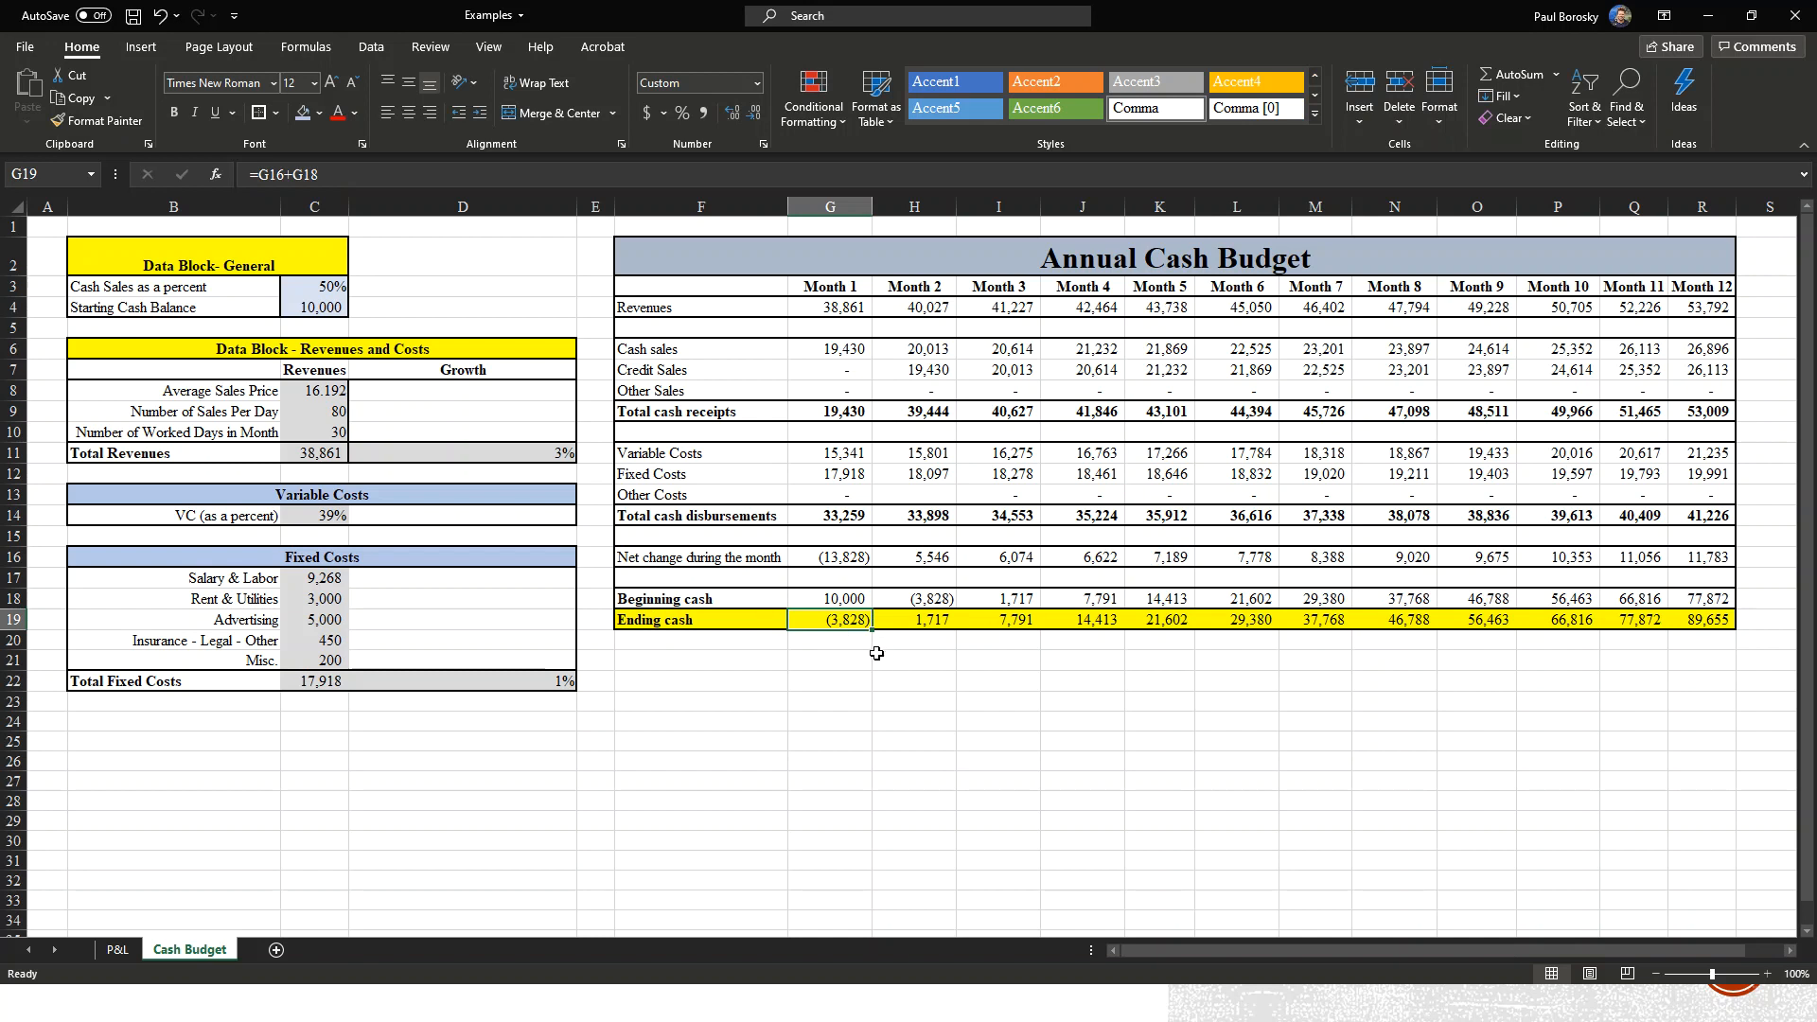
pyautogui.click(852, 674)
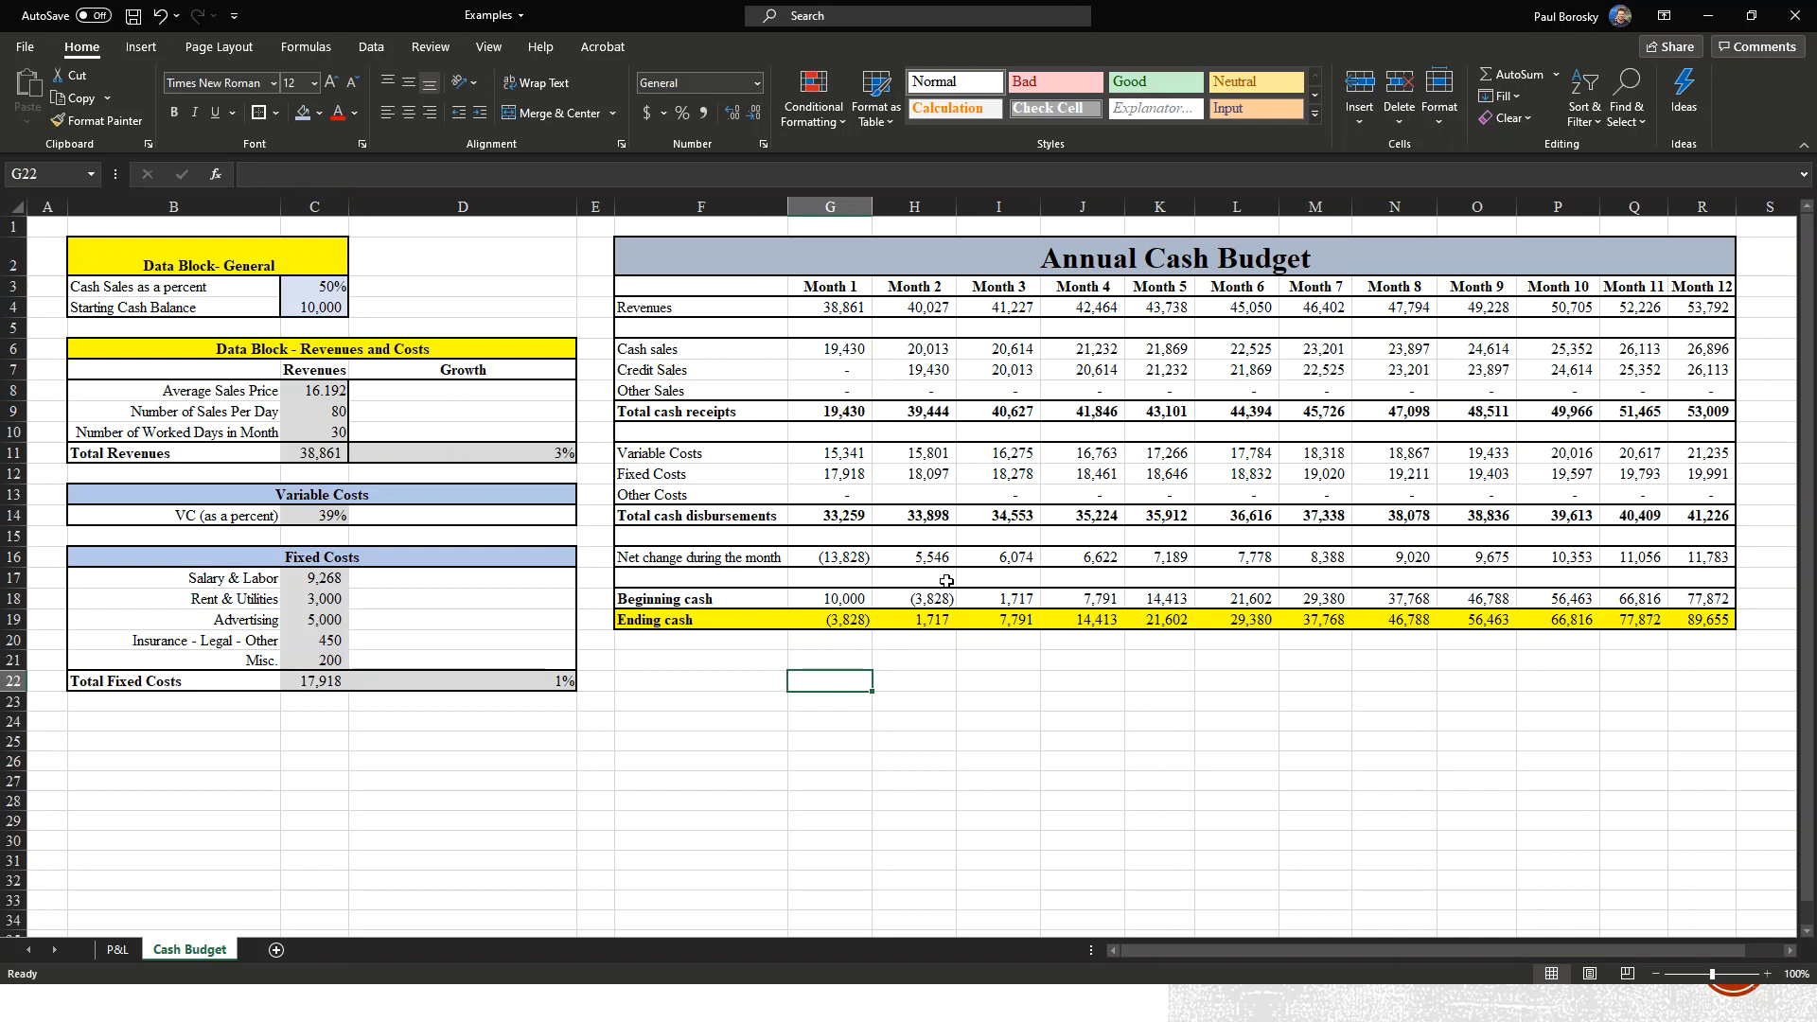
# Set the Starting Cash Balance in C4 of the Cash Budget sheet to 14,000.
pyautogui.click(319, 309)
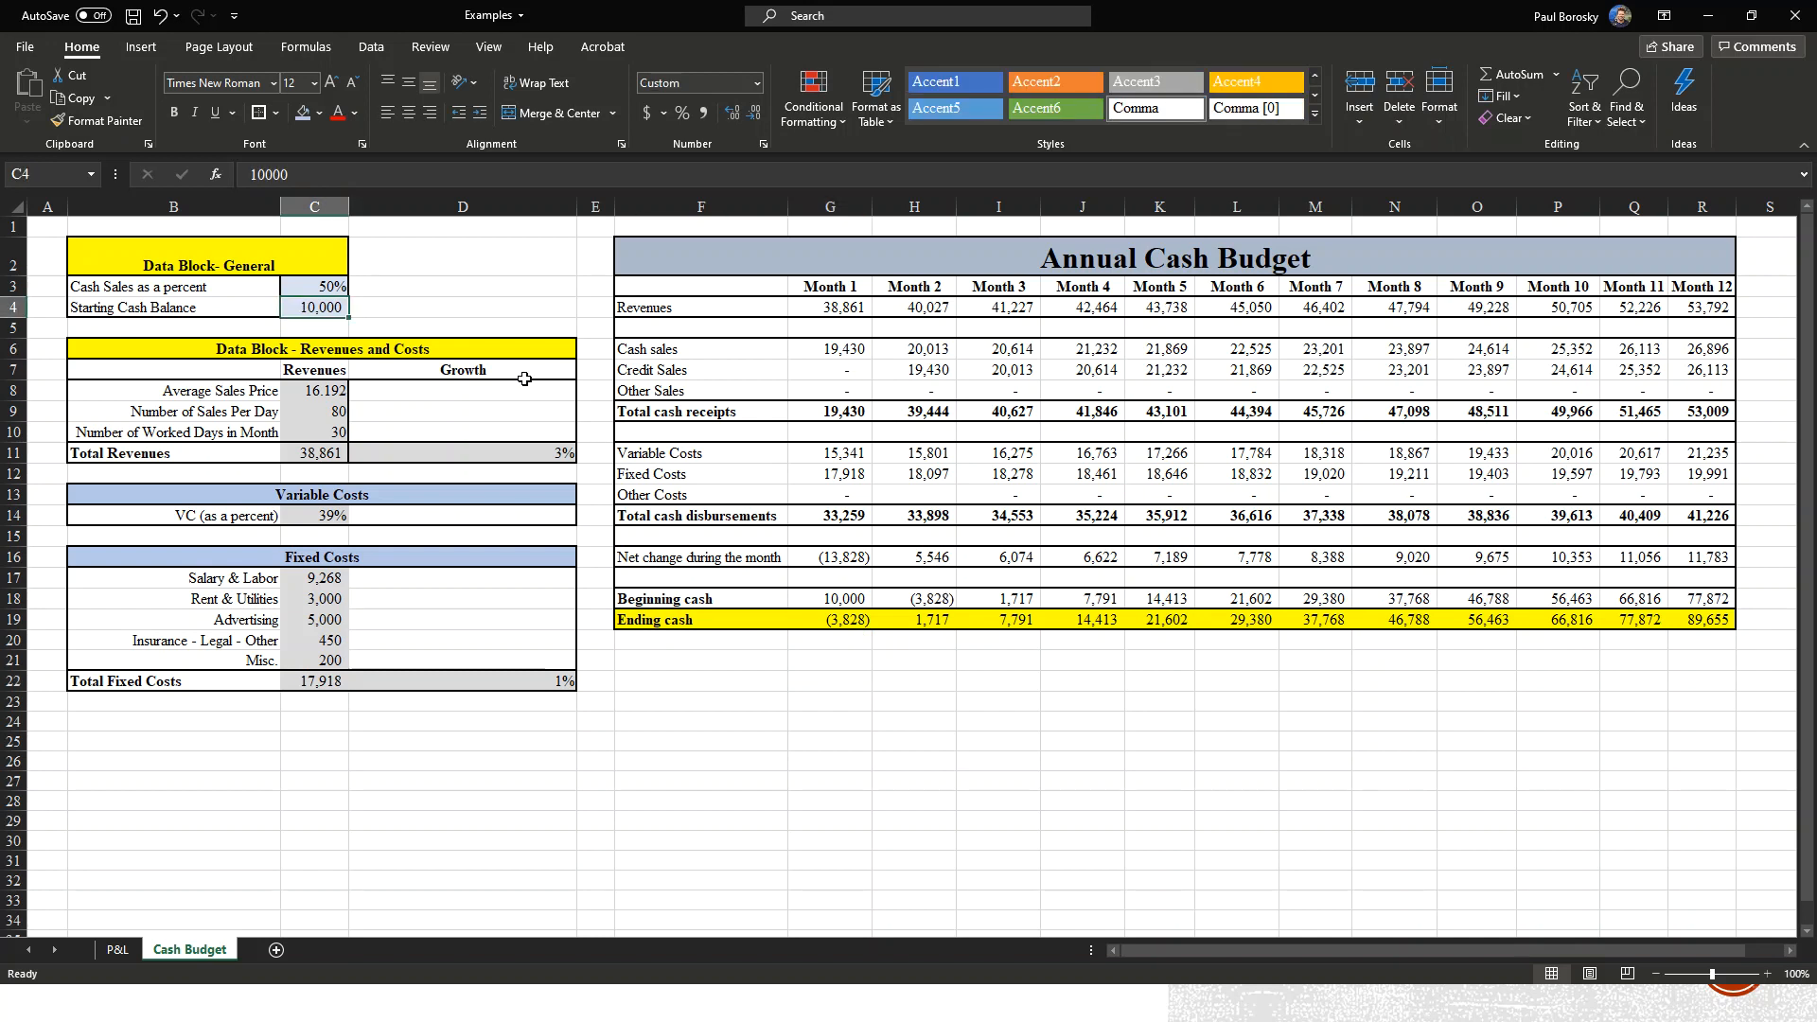
pyautogui.write('14,000')
pyautogui.press('Return')
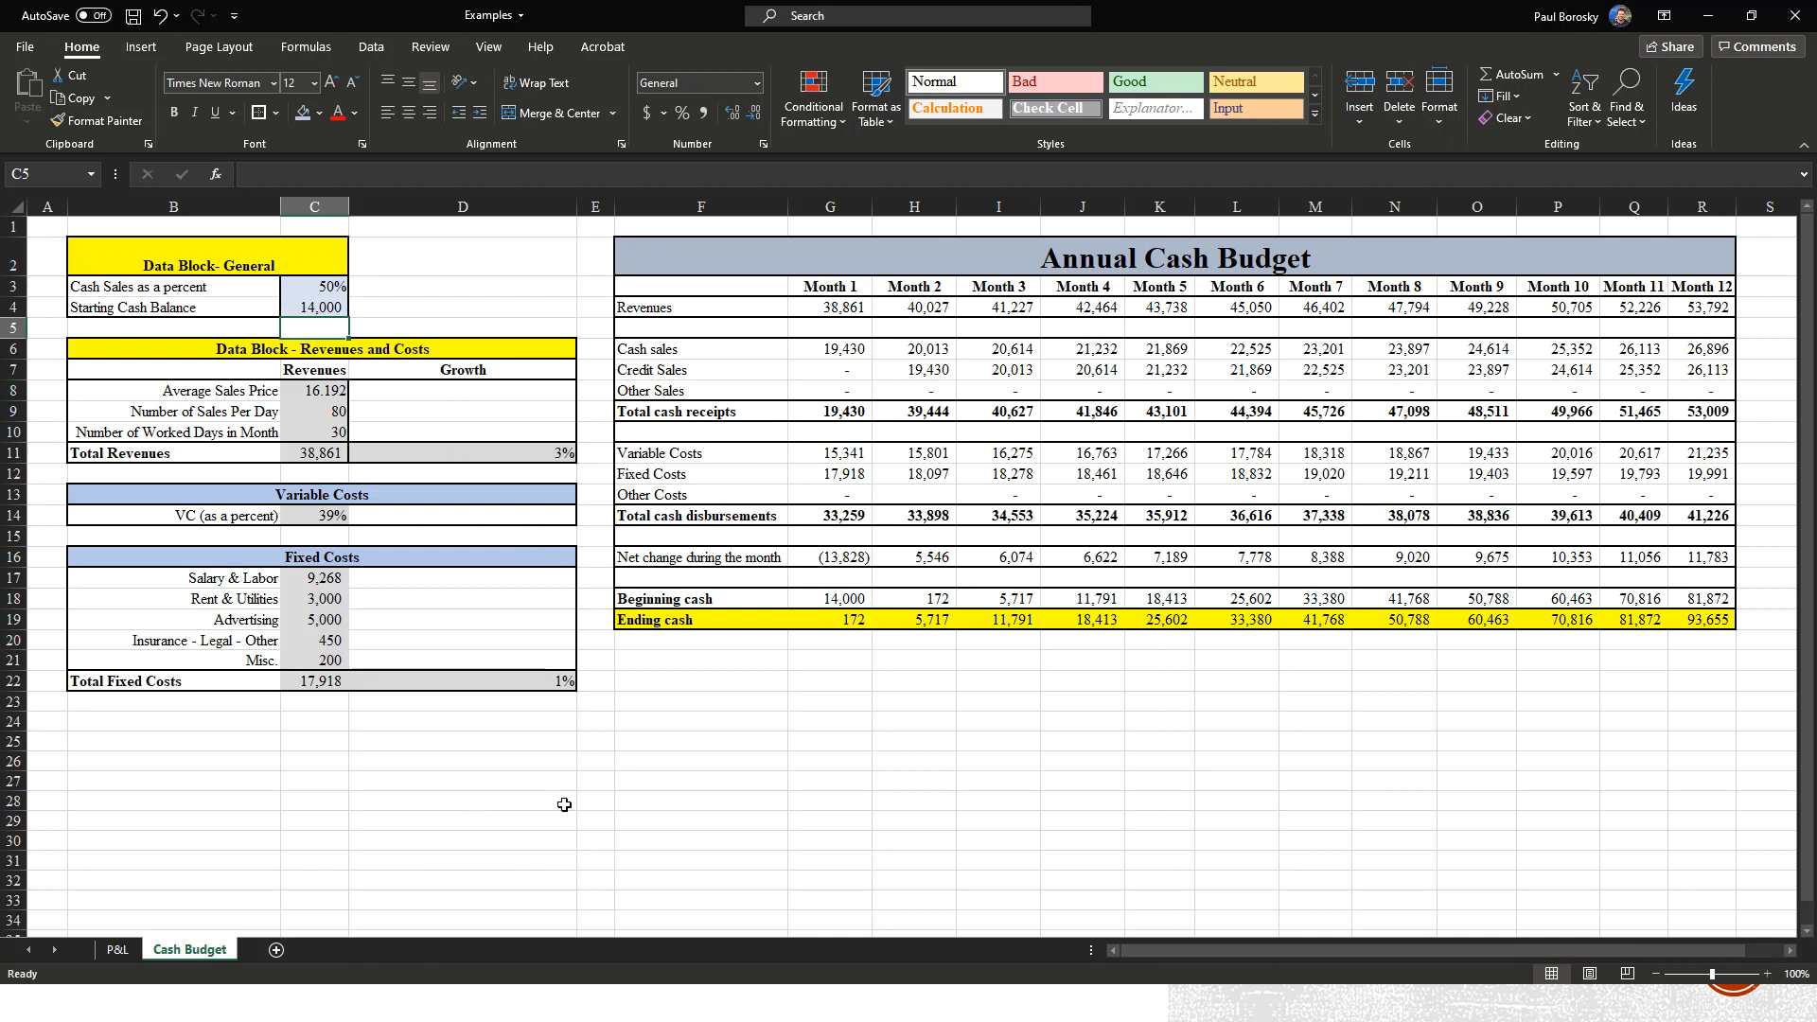
# Review the P&L sheet's yearly results, then return to the Cash Budget sheet to review its ending cash row.
pyautogui.click(118, 950)
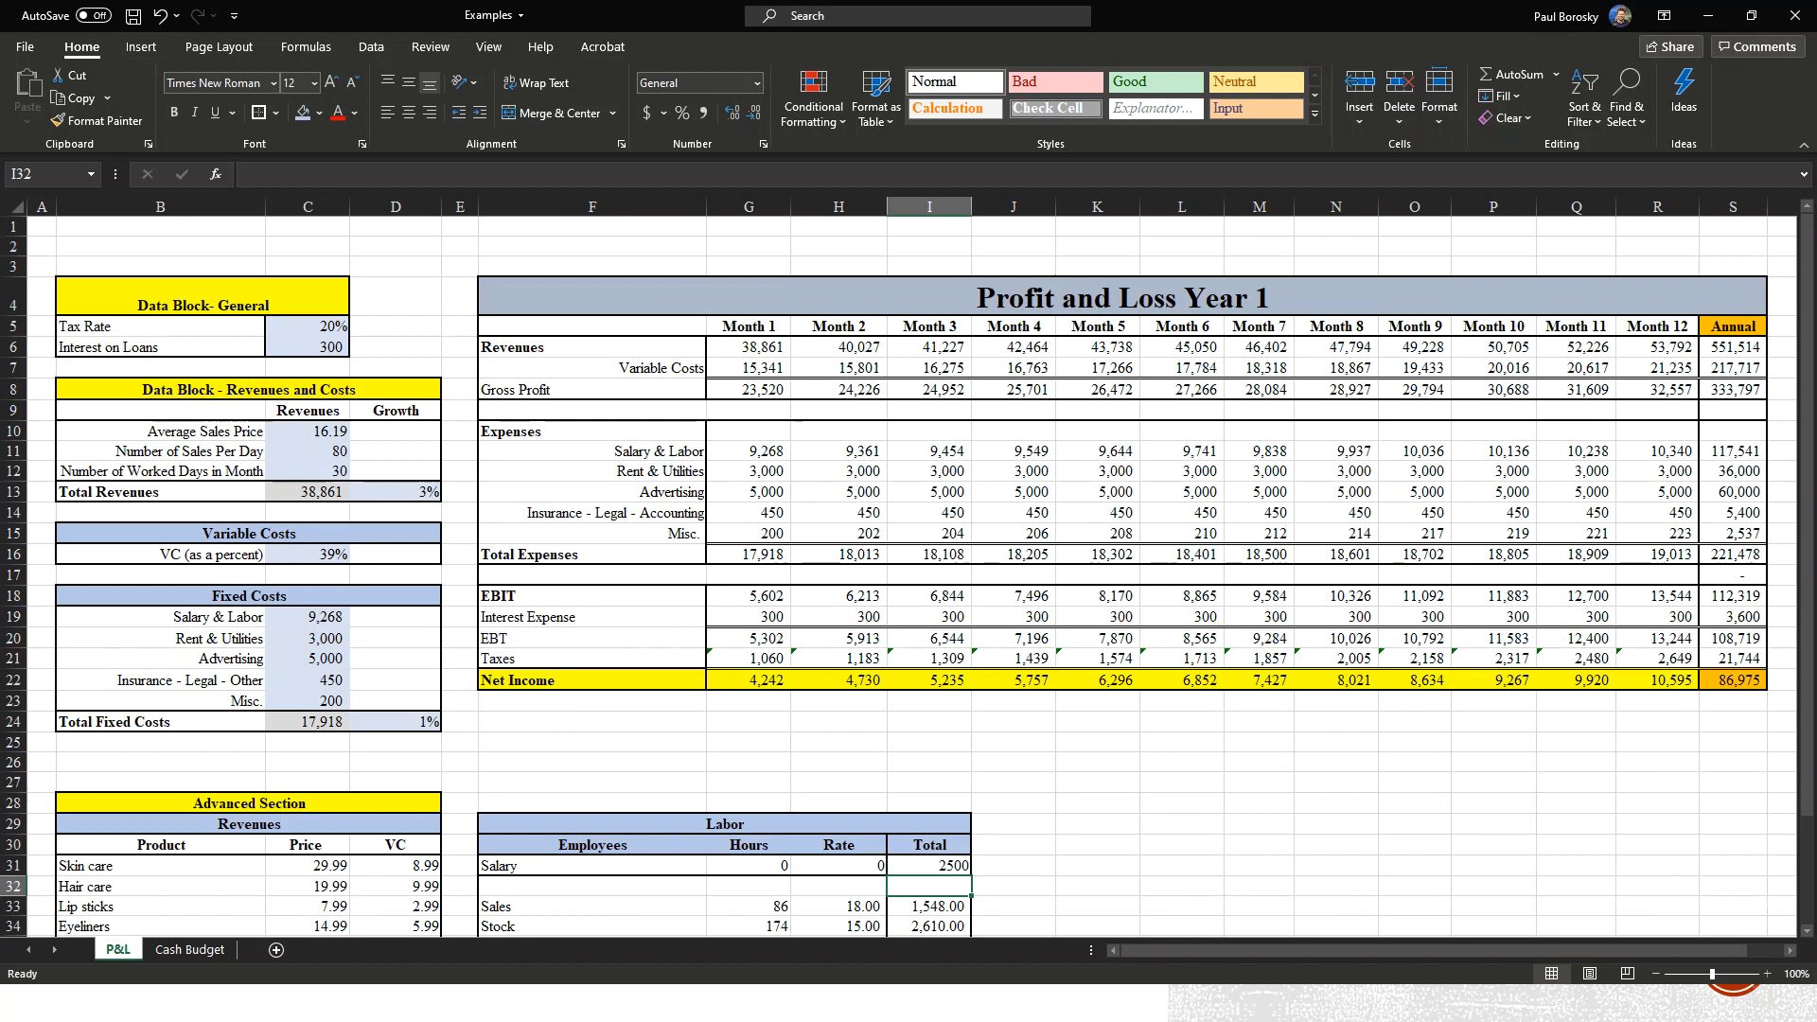
pyautogui.click(213, 949)
pyautogui.click(852, 661)
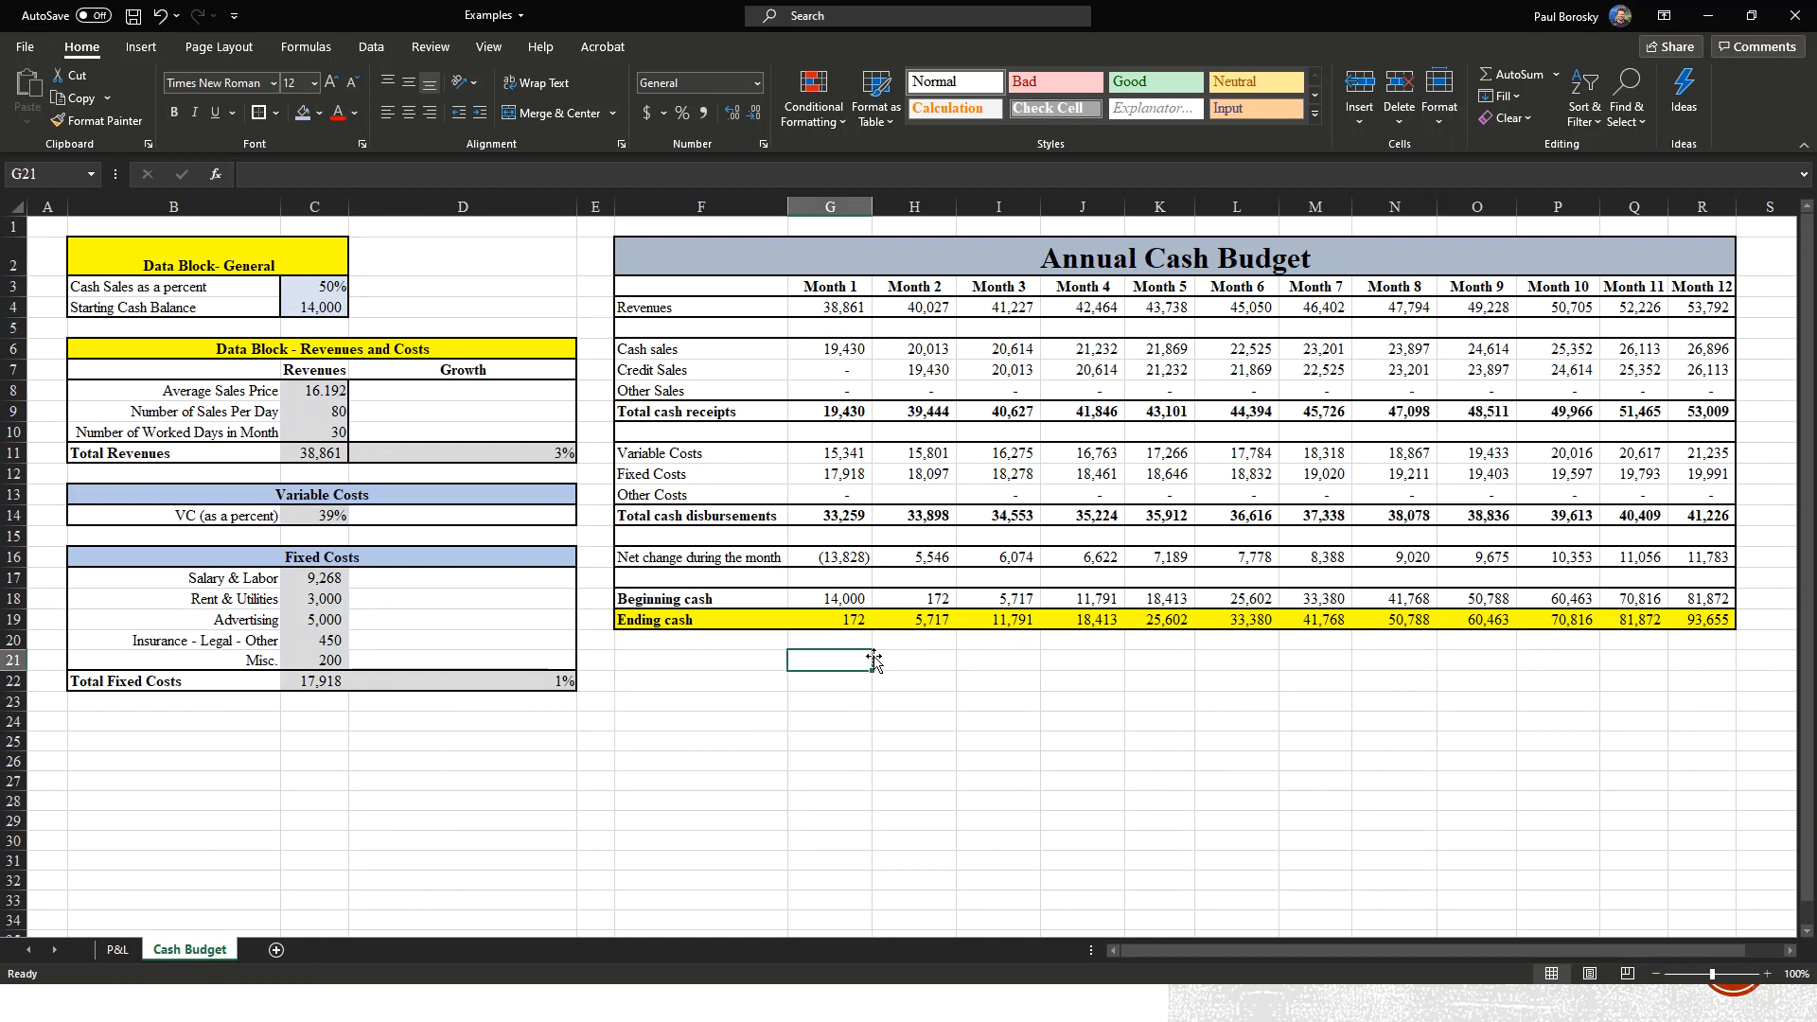
pyautogui.click(968, 639)
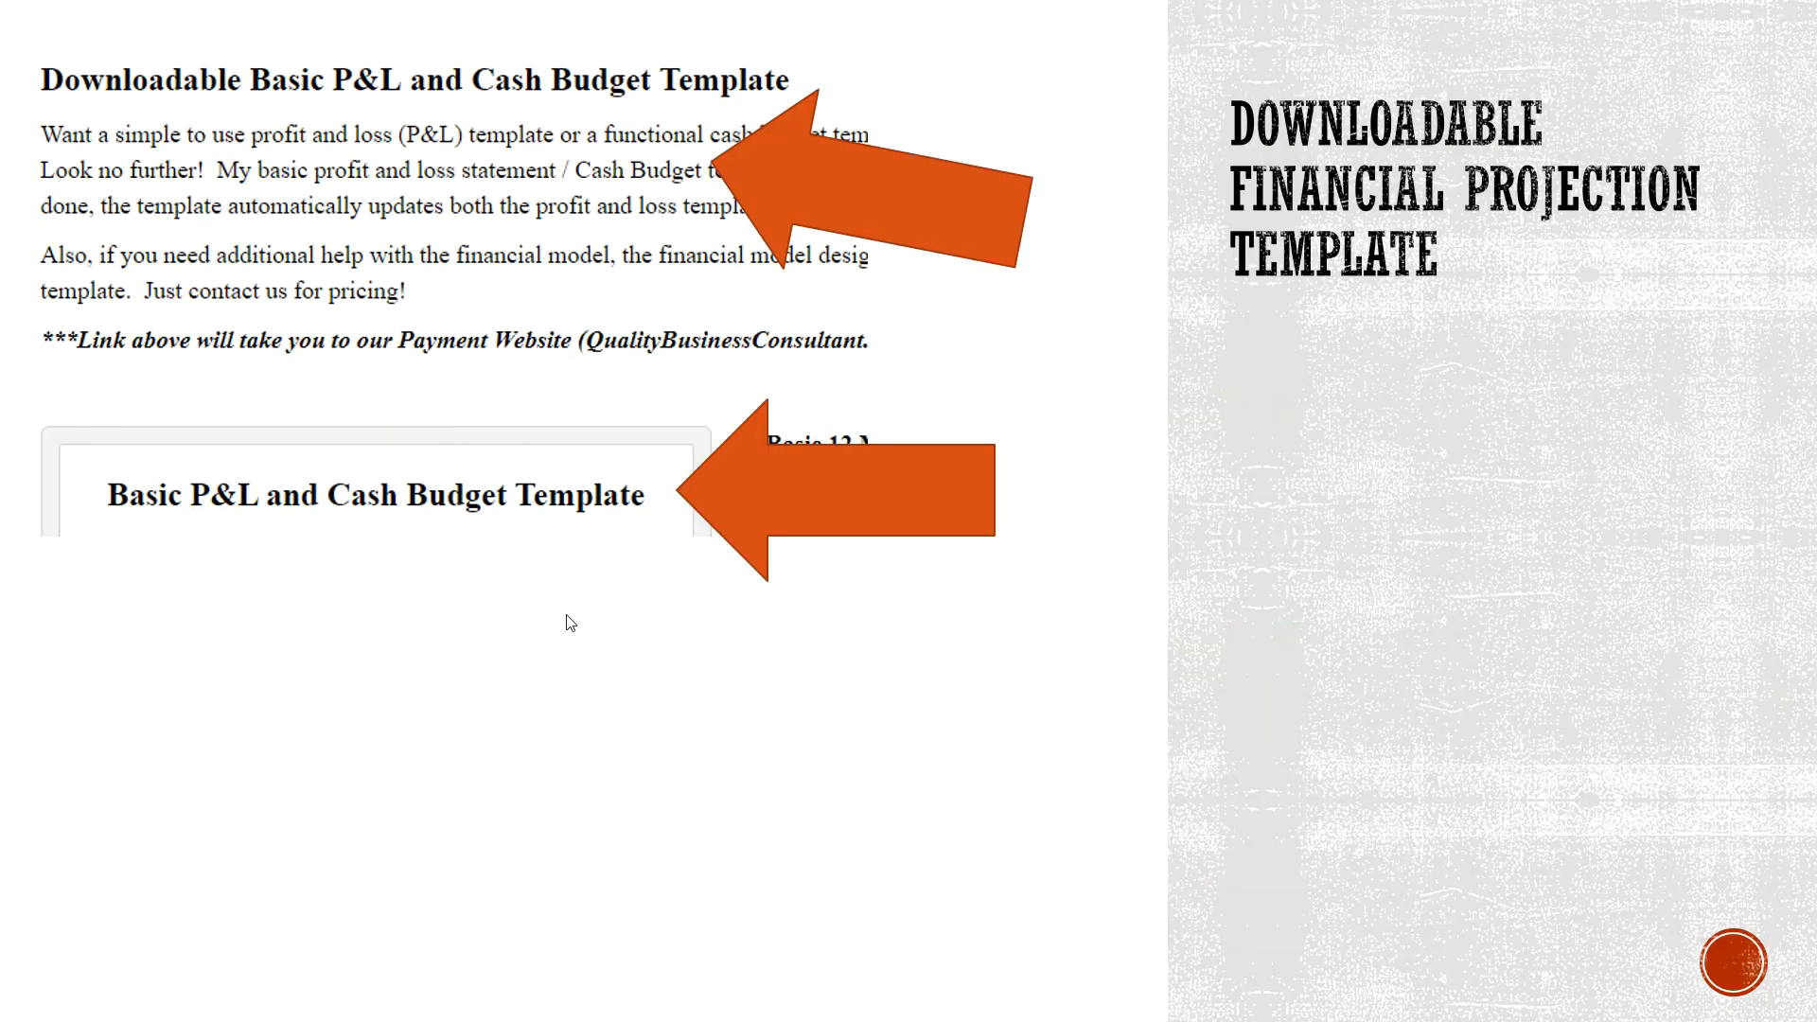
# In PowerPoint, advance the slide show to its end and display slide 3, Financial Projection Template, in the editing view.
pyautogui.click(668, 629)
pyautogui.click(669, 629)
pyautogui.click(668, 628)
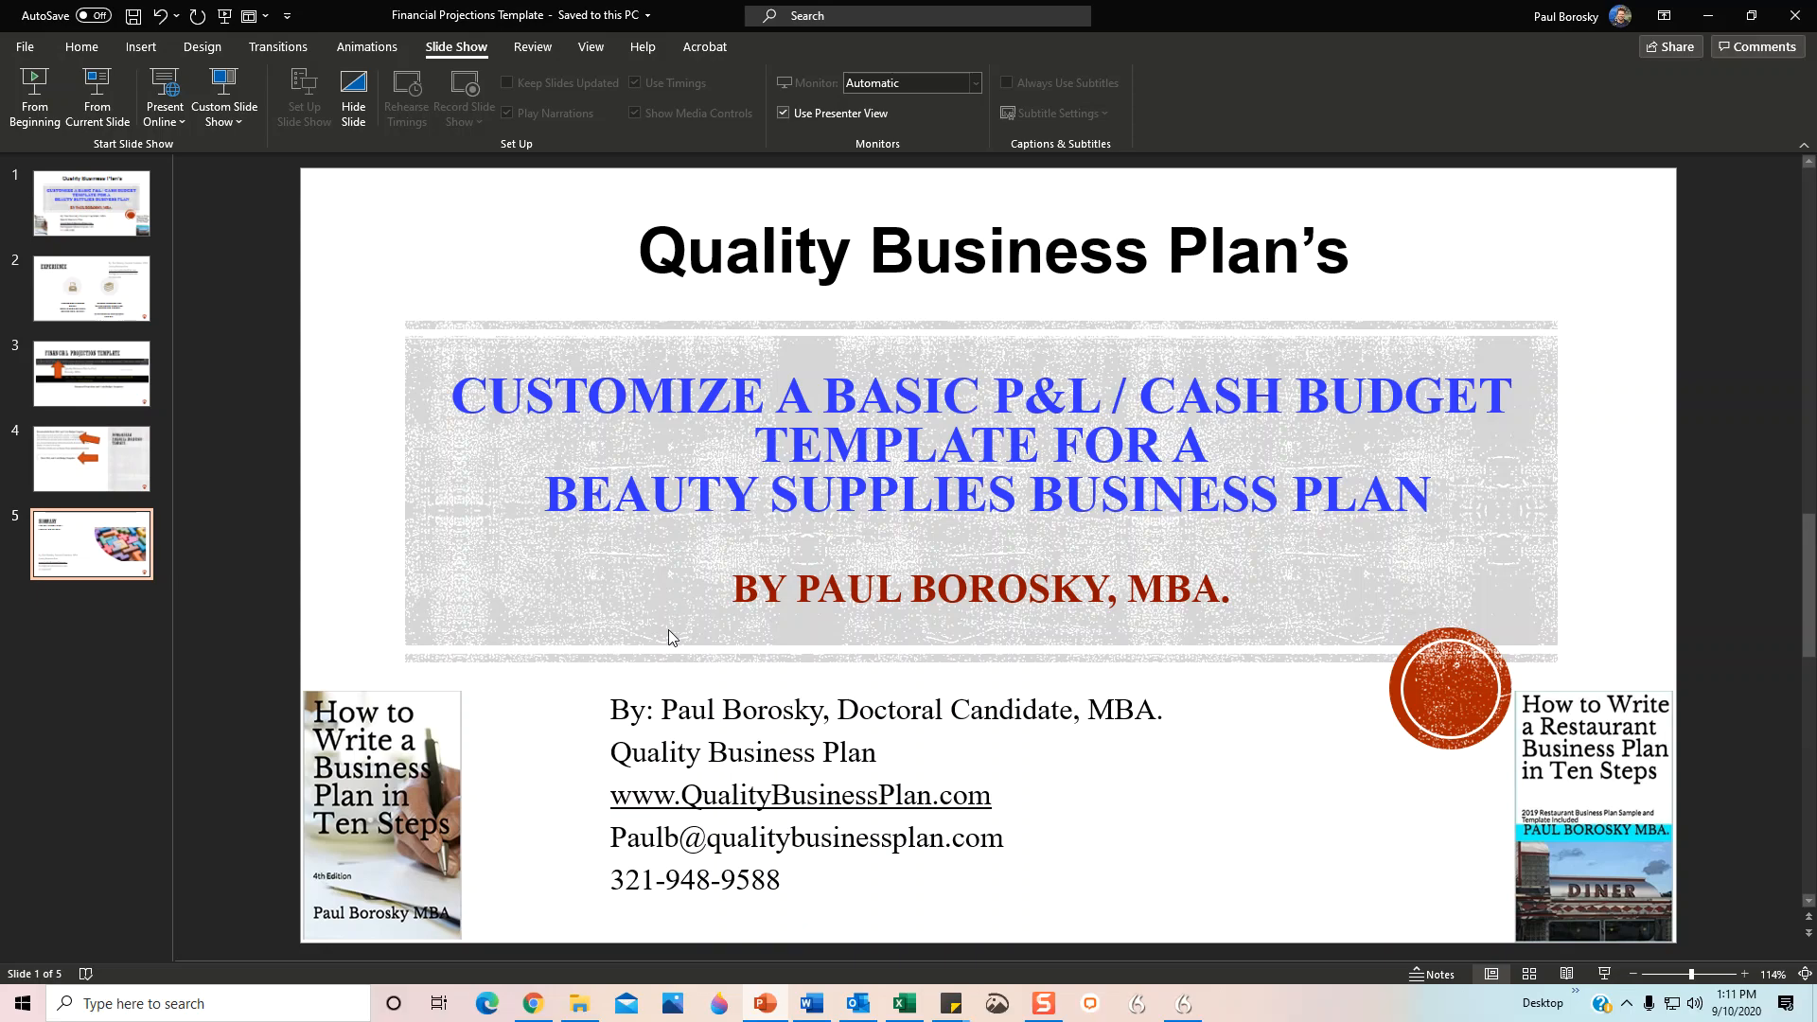
pyautogui.click(92, 374)
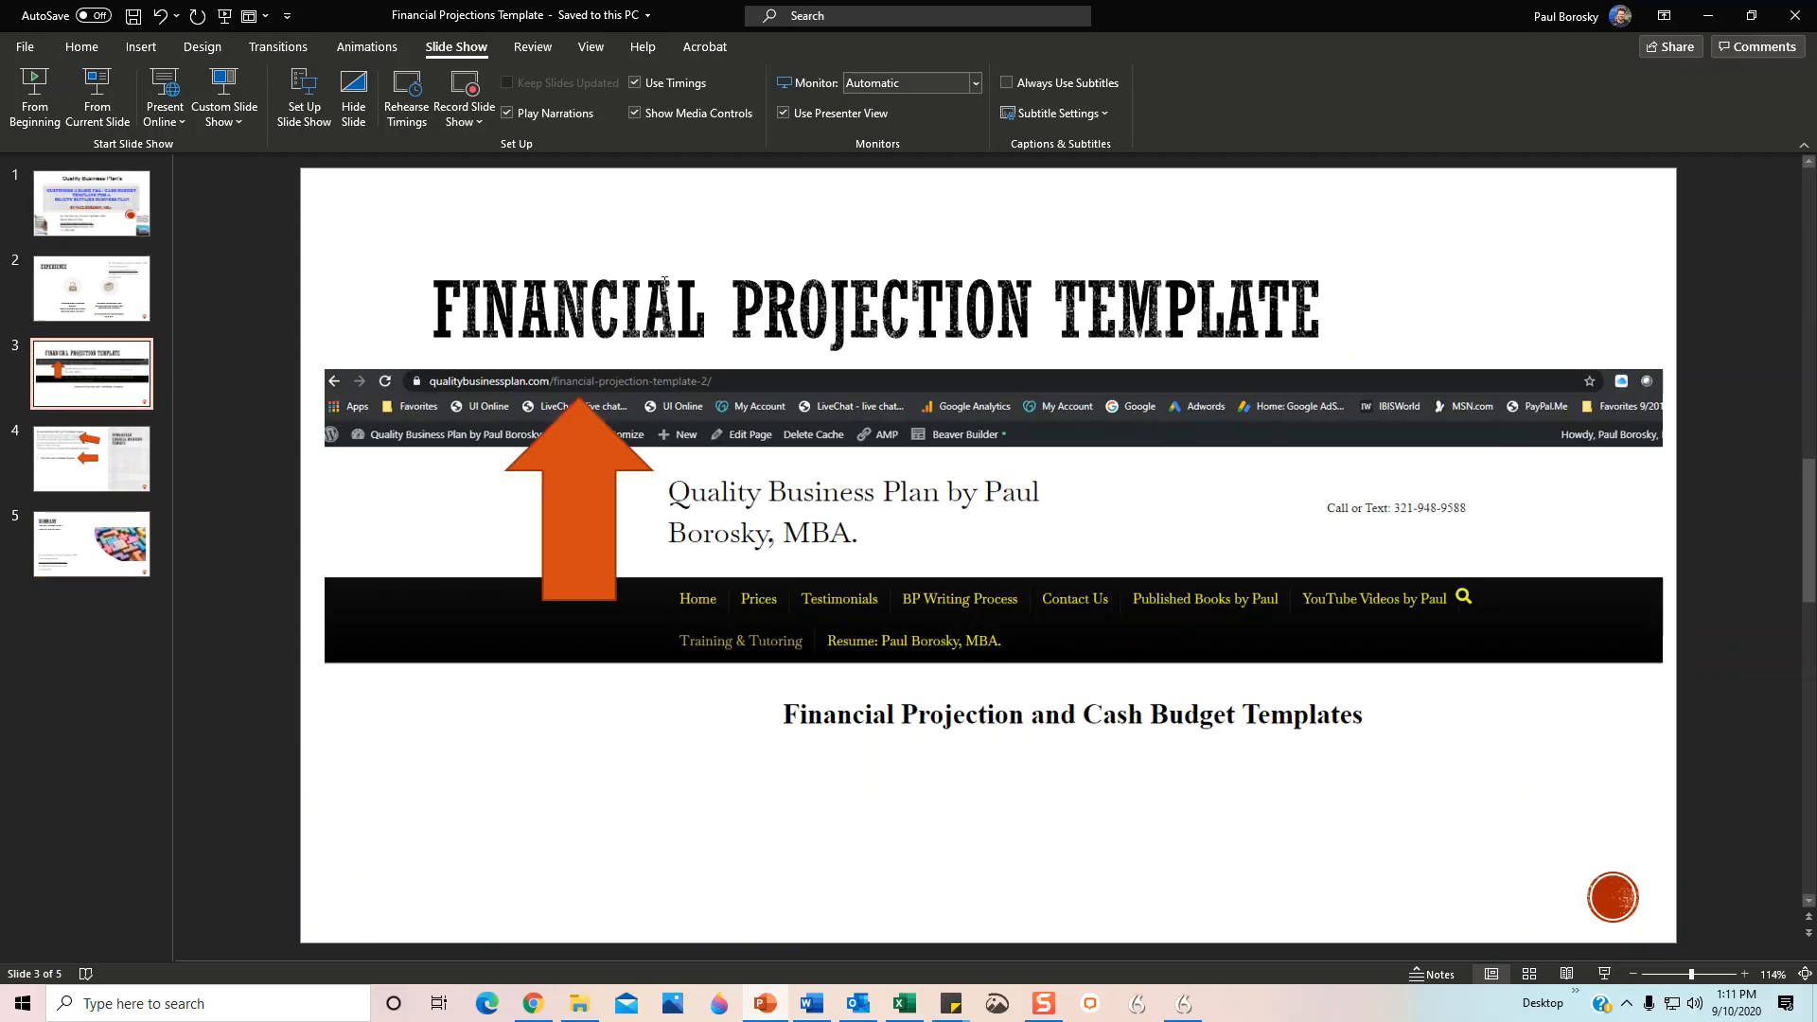